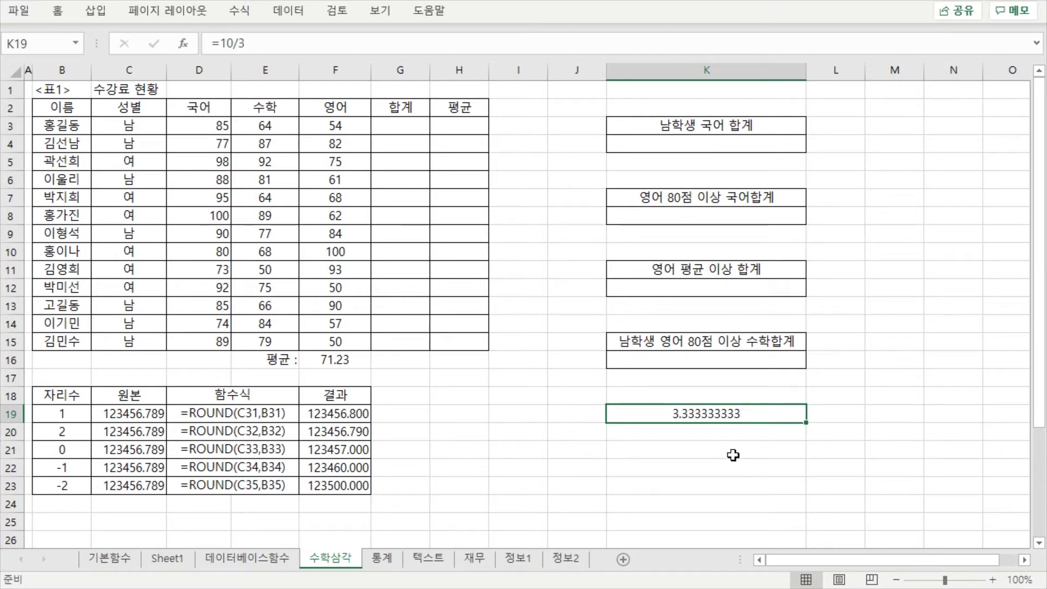
# Step: Replace the formula in K19 with =MOD(10,3) to get the remainder of 10 divided by 3
pyautogui.press('BackSpace')
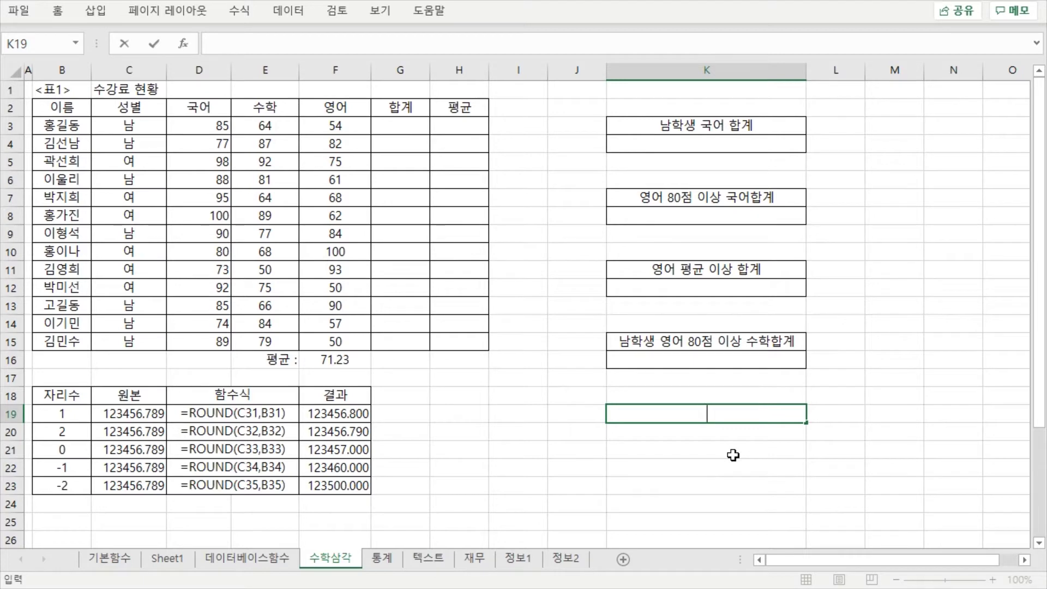
pyautogui.write('=ㅡㅐ')
pyautogui.press('BackSpace')
pyautogui.press('BackSpace')
pyautogui.write('mod')
pyautogui.press('Tab')
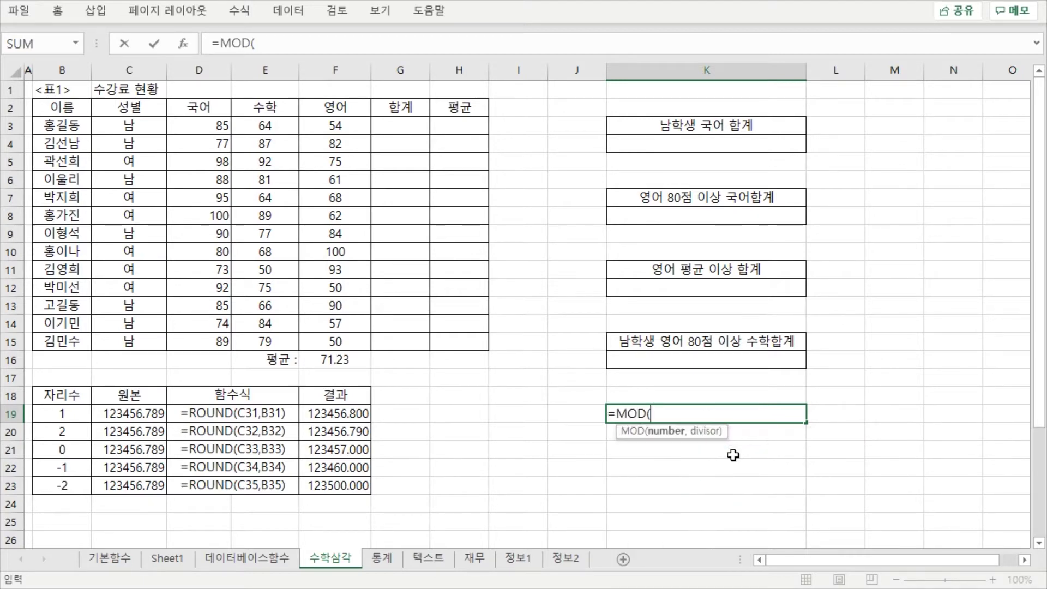
pyautogui.write('10,')
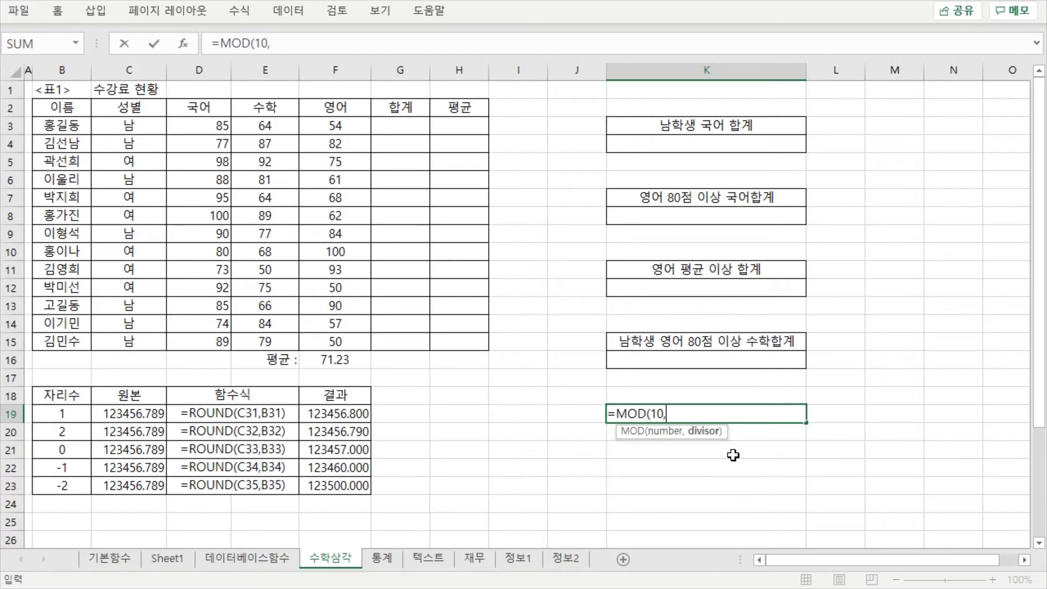
pyautogui.write('3)')
pyautogui.press('Return')
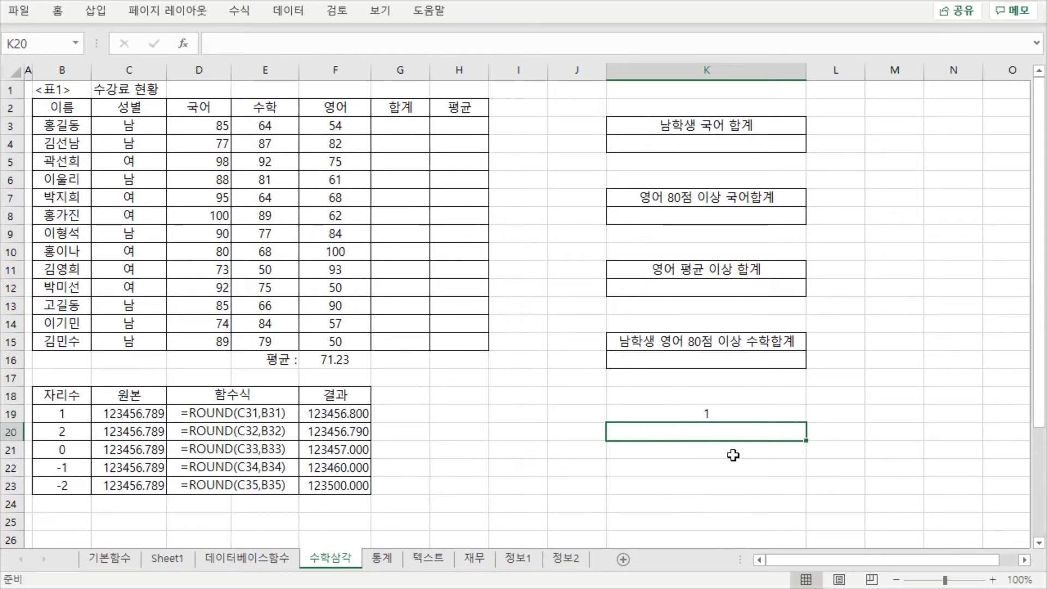
pyautogui.click(727, 412)
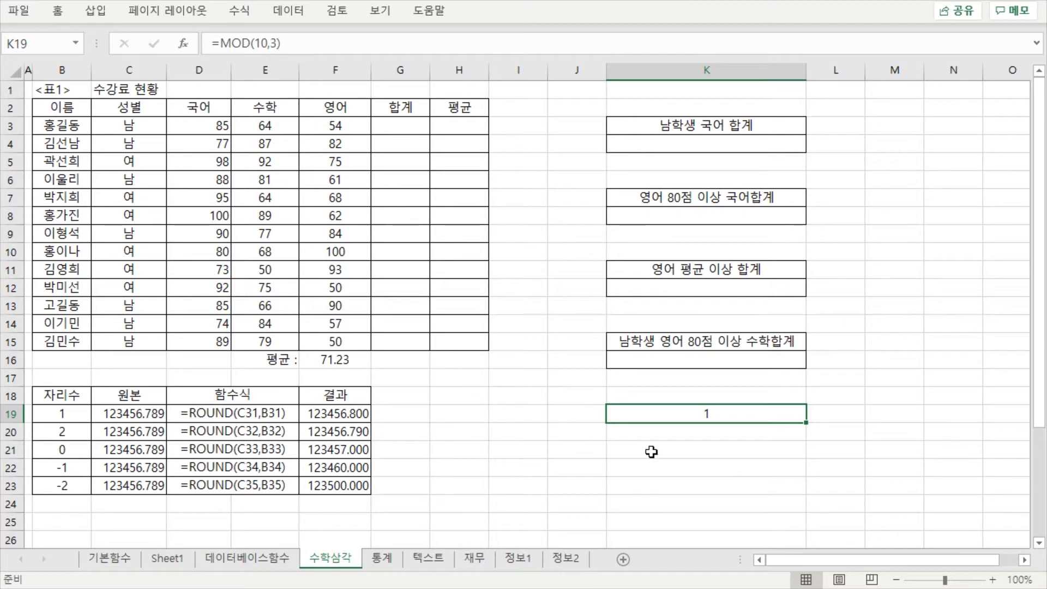
pyautogui.click(689, 451)
pyautogui.click(710, 414)
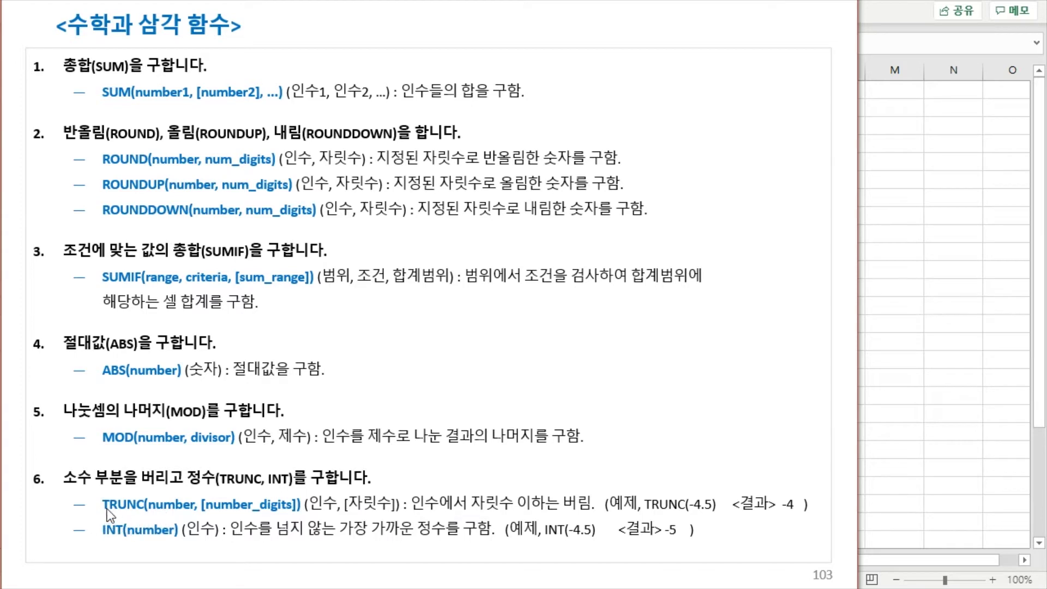
pyautogui.click(776, 420)
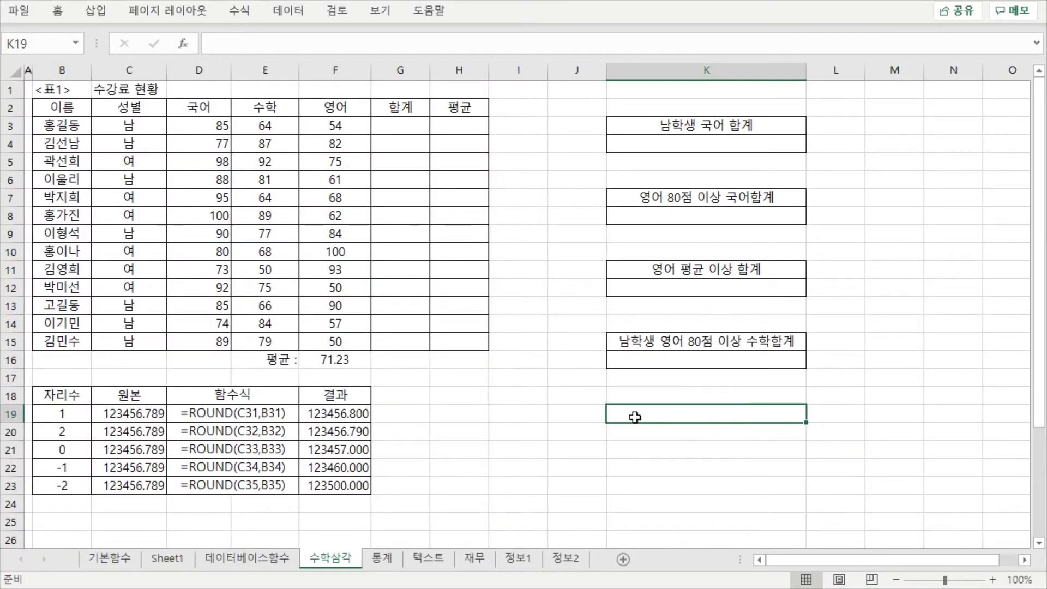
pyautogui.click(662, 439)
pyautogui.click(671, 410)
pyautogui.click(662, 436)
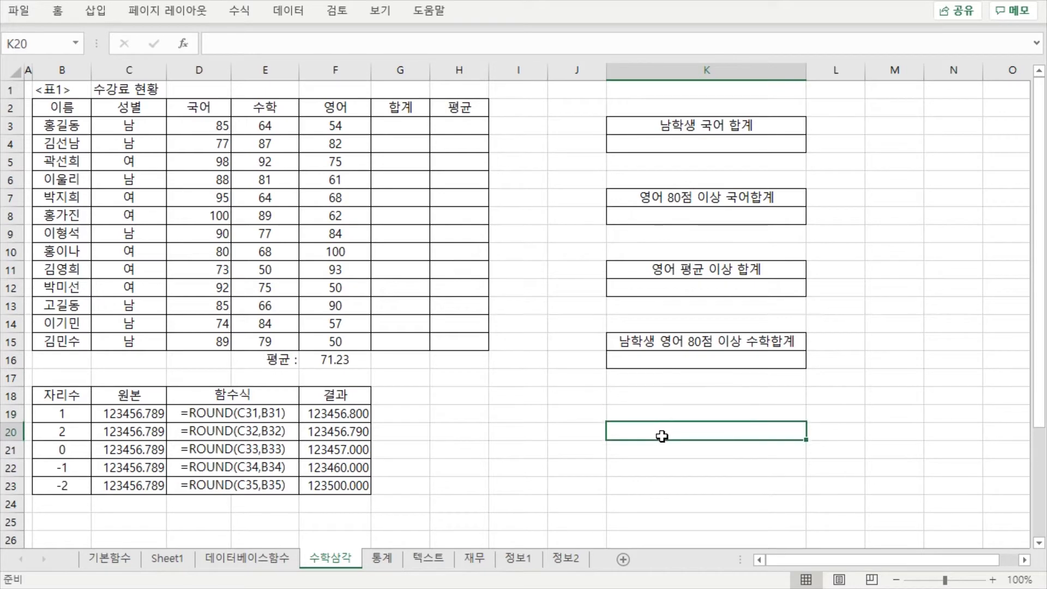
# Step: Enter the number 123456.789 in both K19 and K20
pyautogui.click(670, 411)
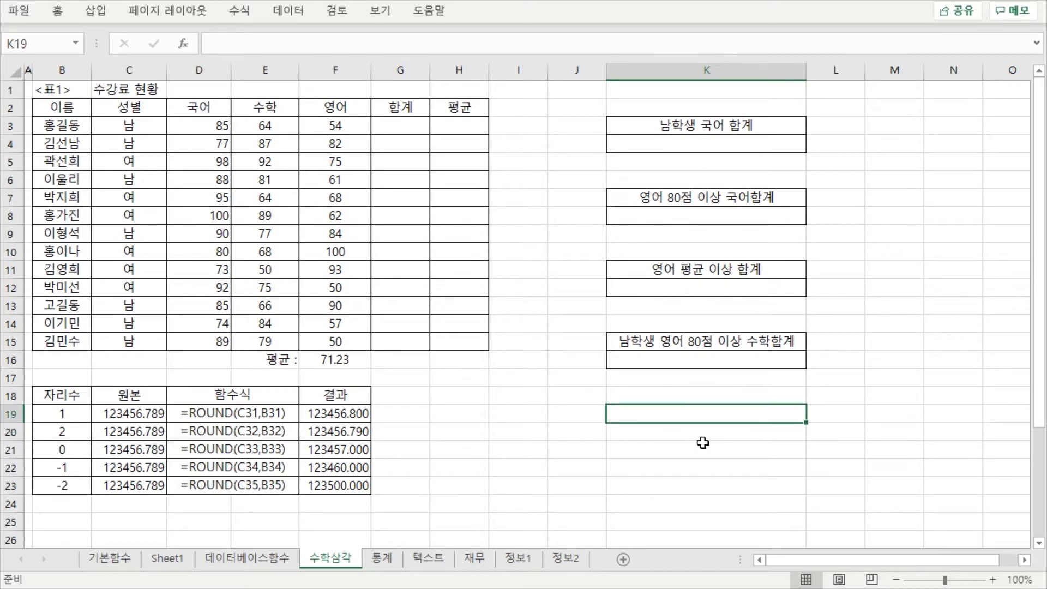
pyautogui.write('123456.')
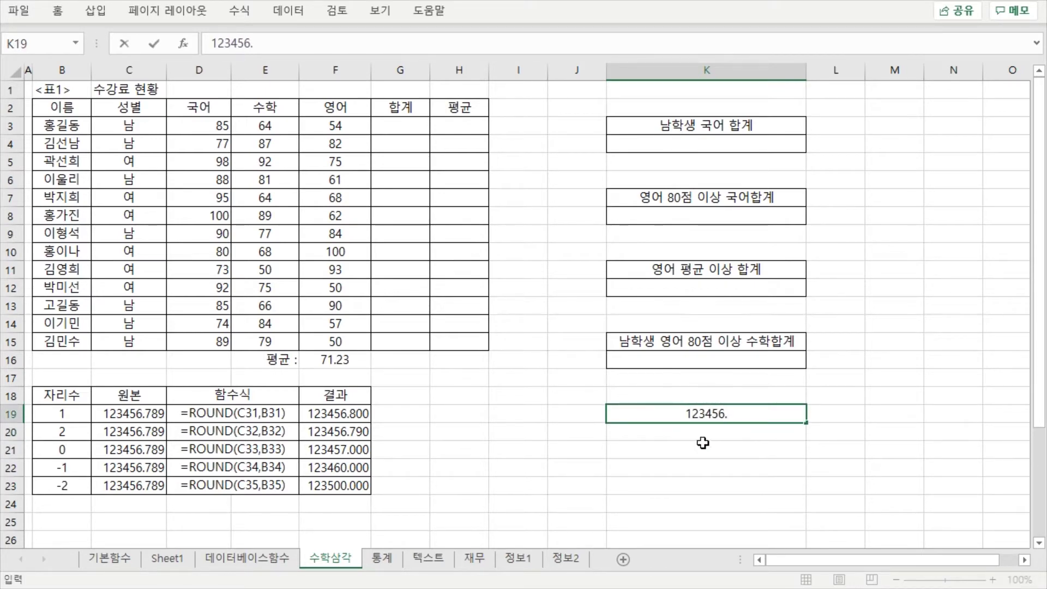
pyautogui.write('789')
pyautogui.press('Return')
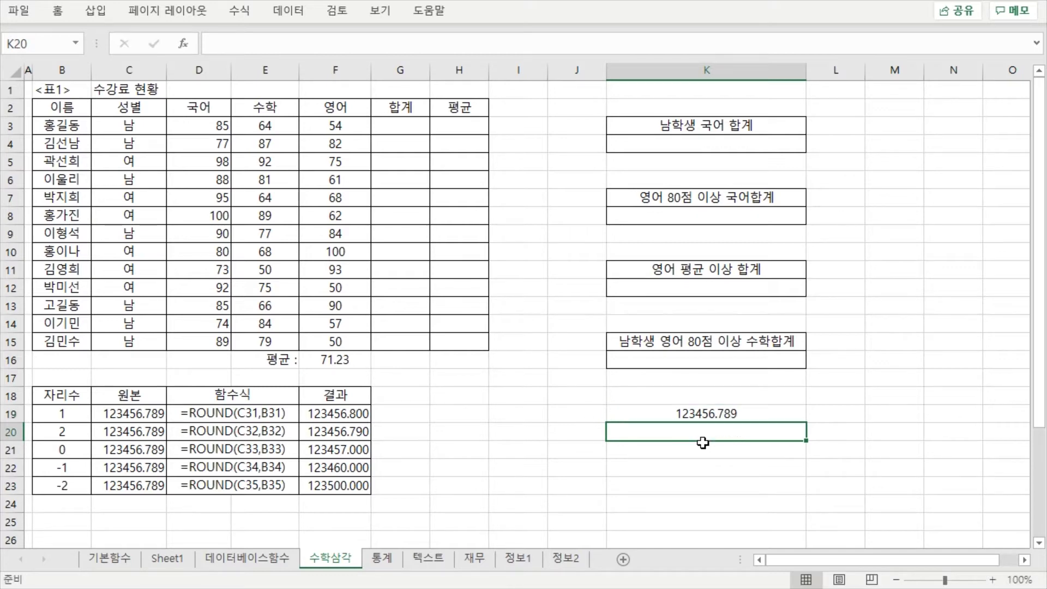
pyautogui.write('123457')
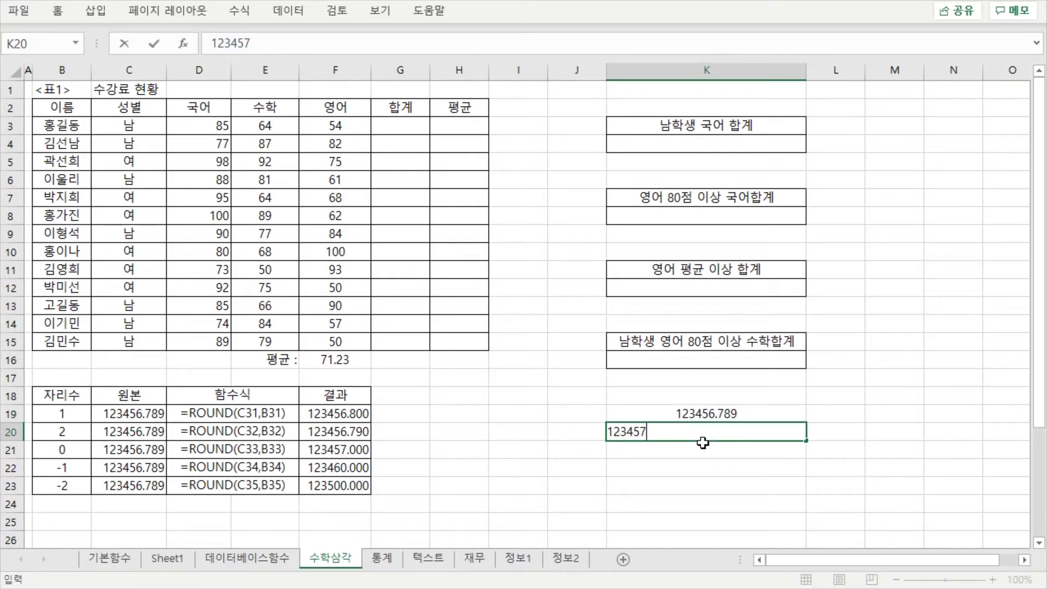
pyautogui.write('89')
pyautogui.press('BackSpace')
pyautogui.press('BackSpace')
pyautogui.press('BackSpace')
pyautogui.write('6.789')
pyautogui.press('Return')
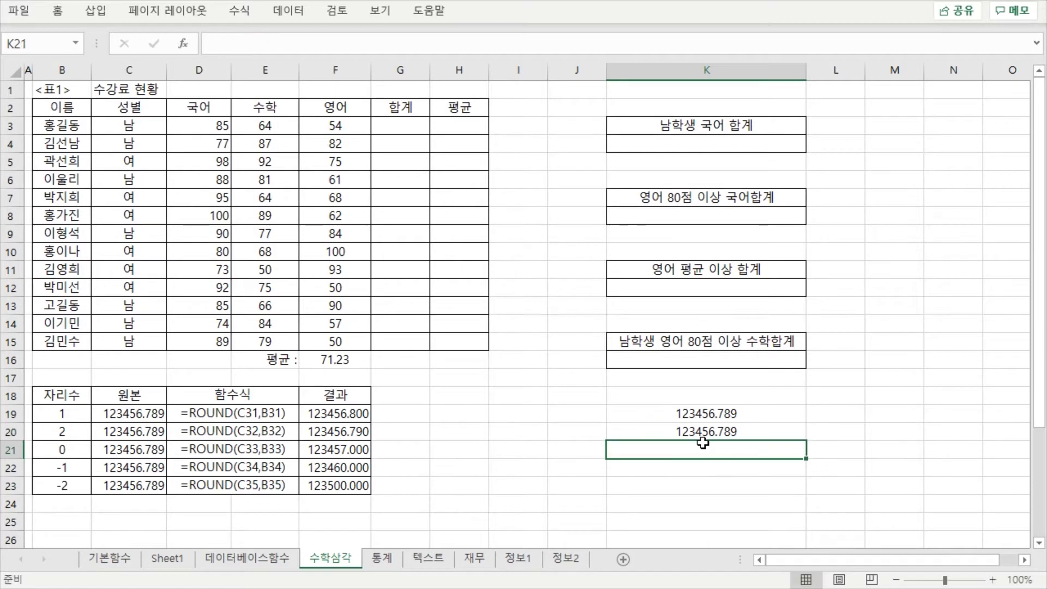
pyautogui.click(741, 419)
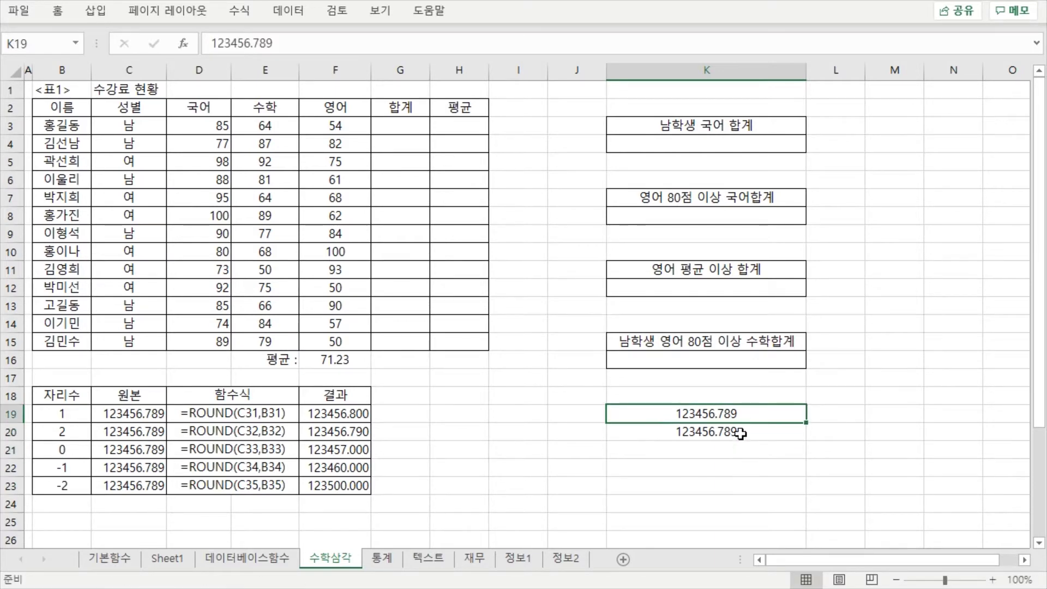
pyautogui.click(740, 432)
pyautogui.click(744, 417)
pyautogui.click(737, 431)
pyautogui.click(746, 412)
pyautogui.click(738, 430)
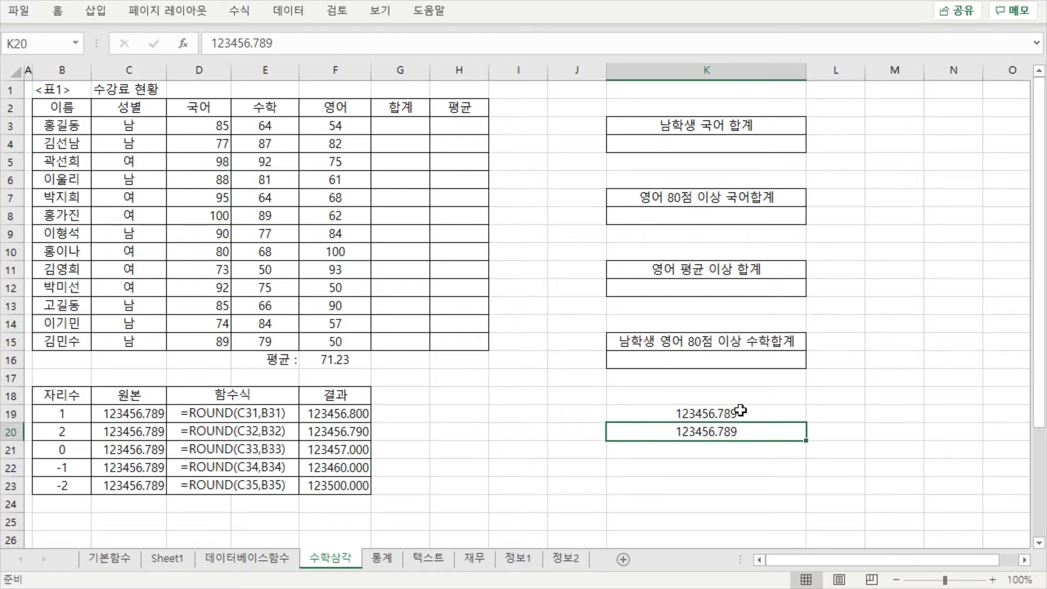
pyautogui.click(740, 411)
pyautogui.click(747, 432)
pyautogui.click(742, 417)
pyautogui.click(744, 430)
pyautogui.click(754, 413)
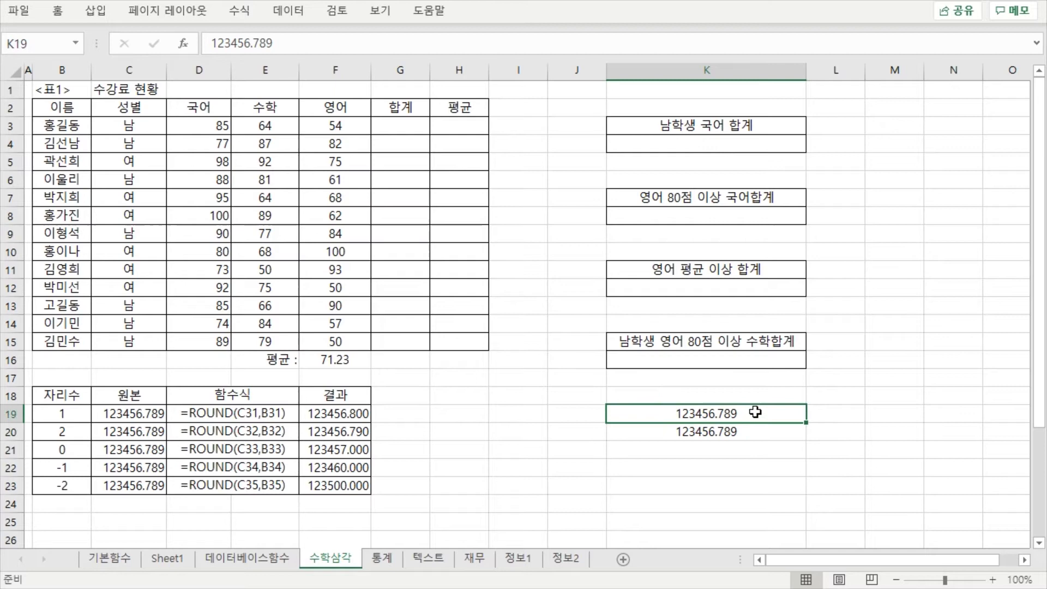
# Step: Enter =TRUNC(K19) in L19 and review the formula's arguments
pyautogui.click(820, 418)
pyautogui.write('=trun')
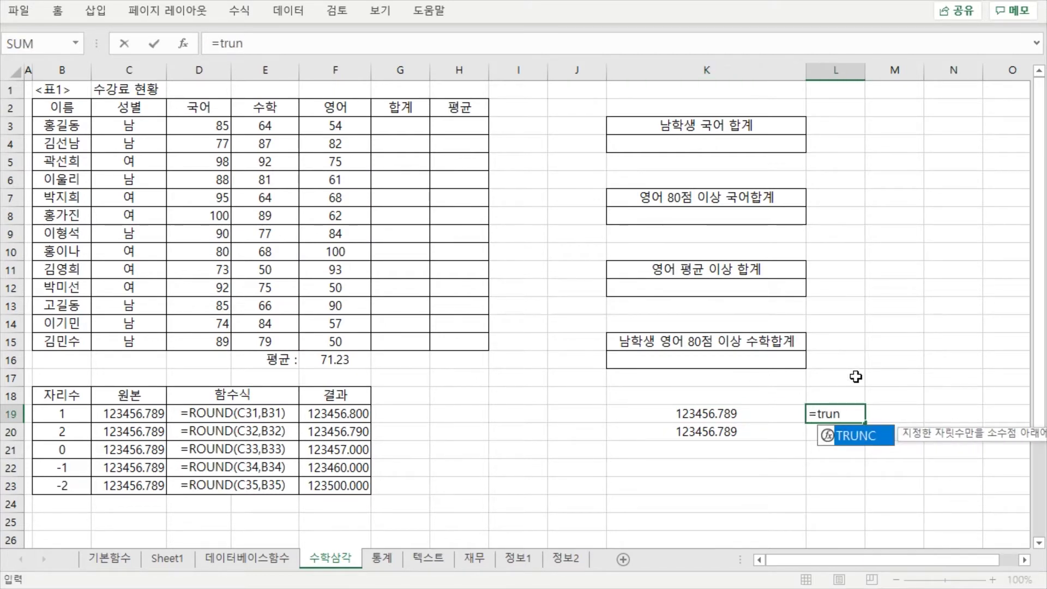
pyautogui.press('Tab')
pyautogui.click(710, 418)
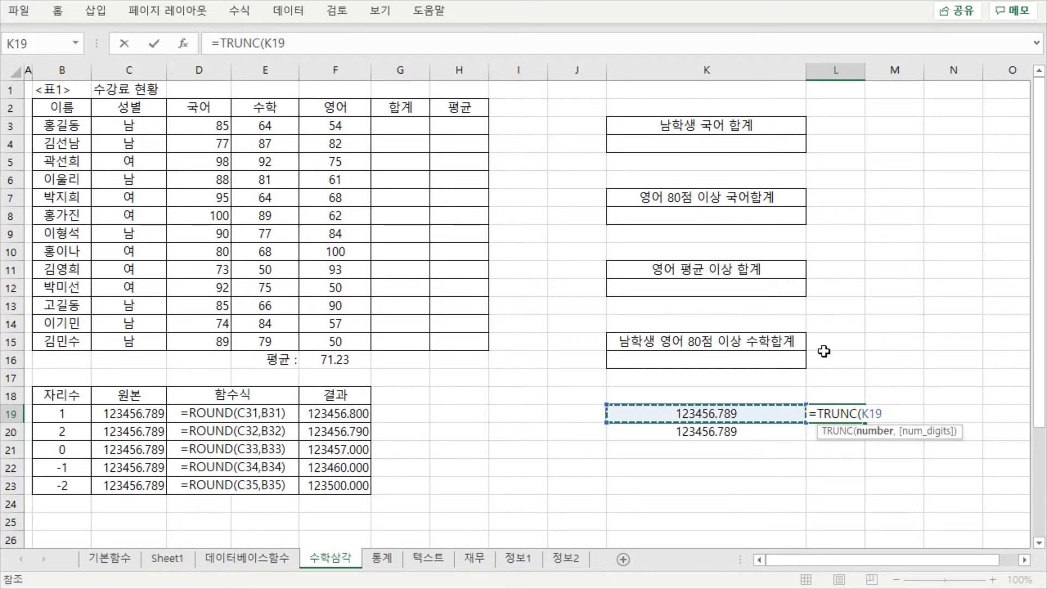
pyautogui.write(')')
pyautogui.press('Return')
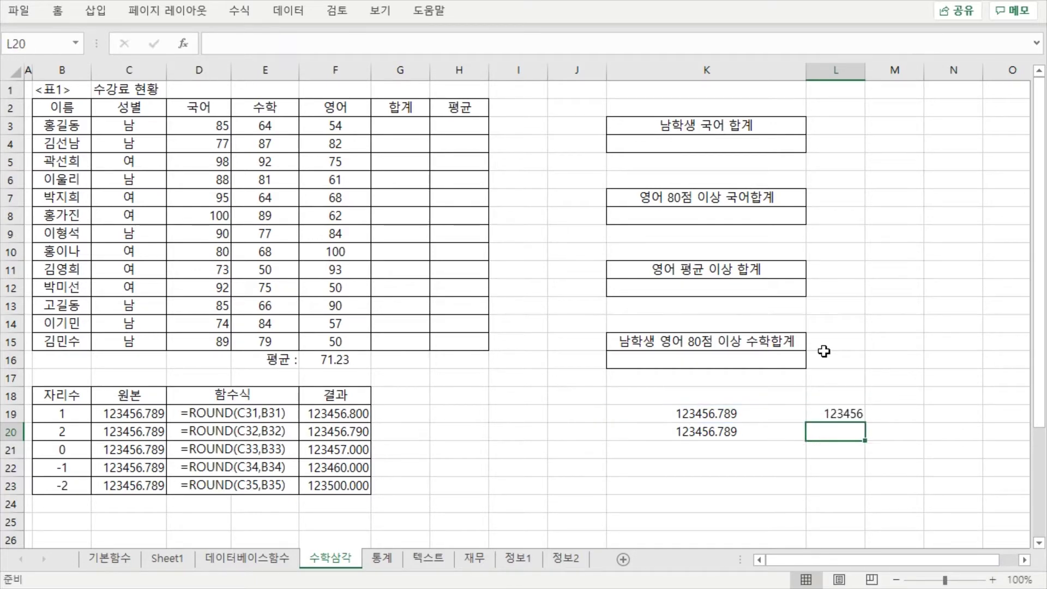
pyautogui.click(822, 413)
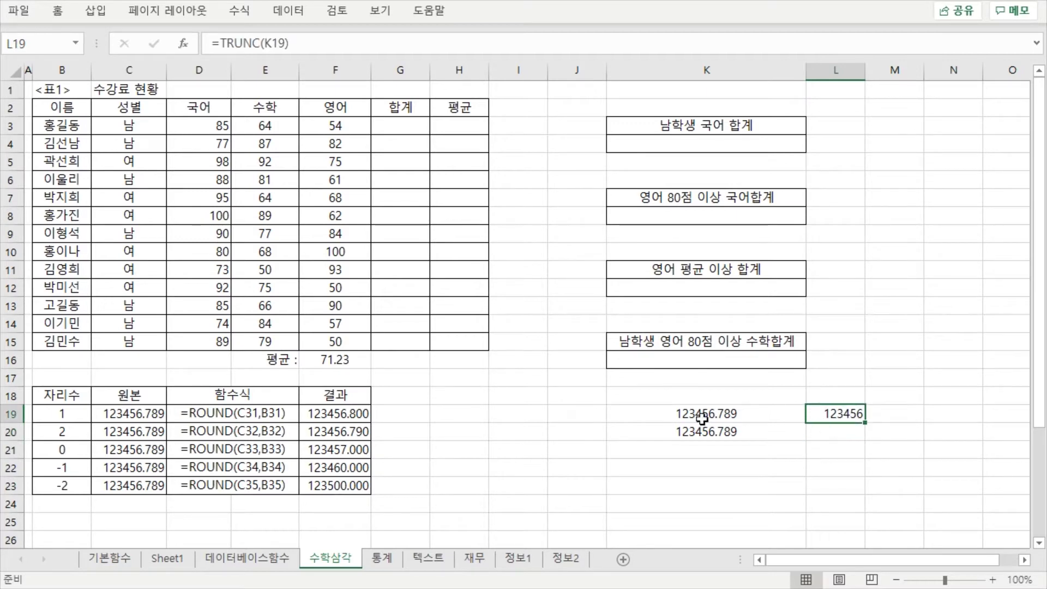
pyautogui.doubleClick(836, 416)
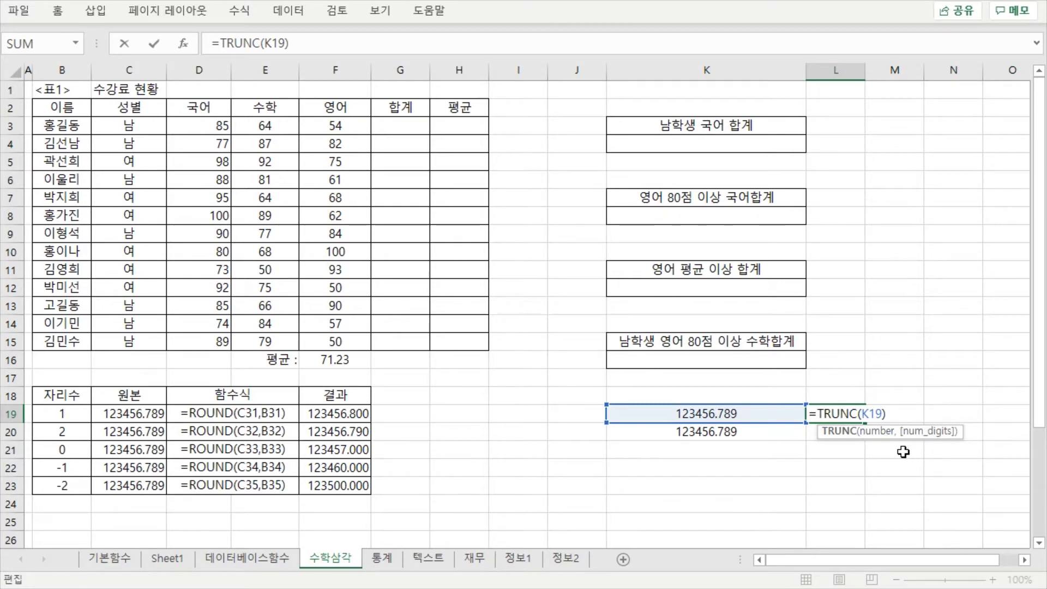
pyautogui.click(882, 415)
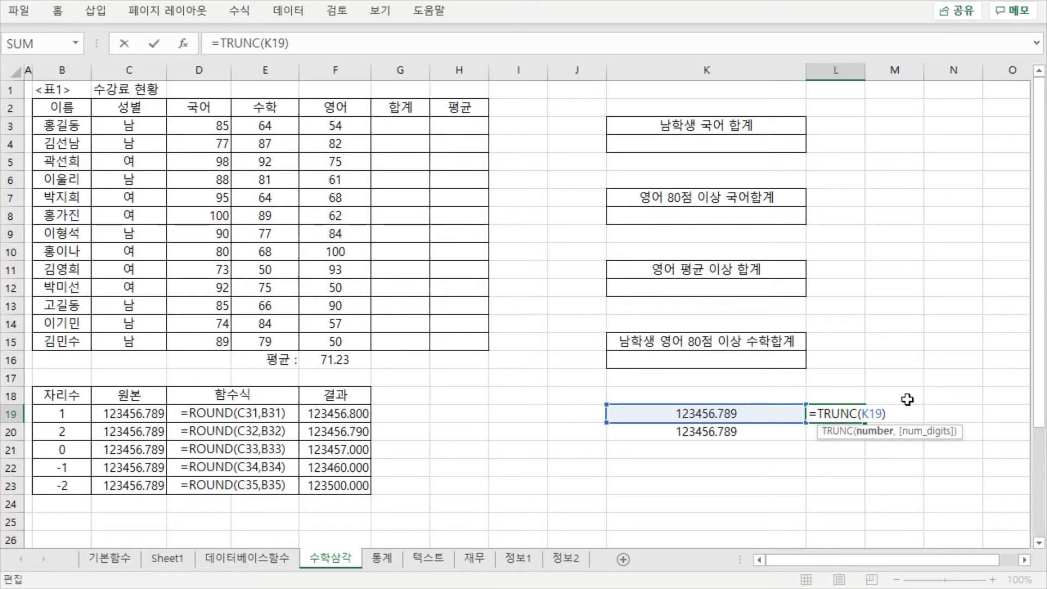
pyautogui.press('Return')
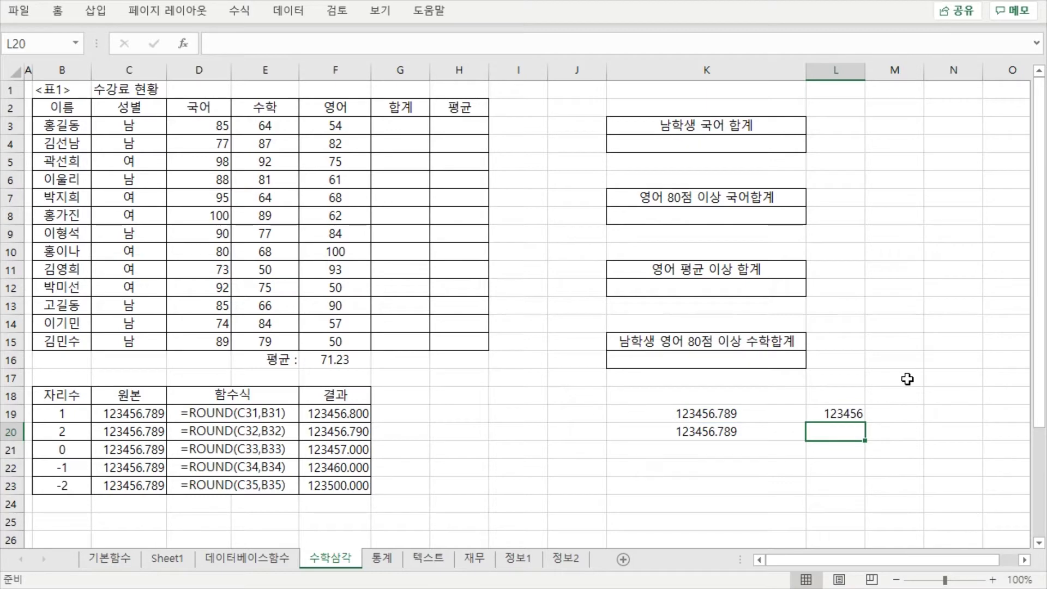
# Step: Enter =INT(K20) in L20 to get the integer part of the K20 number
pyautogui.write('=int')
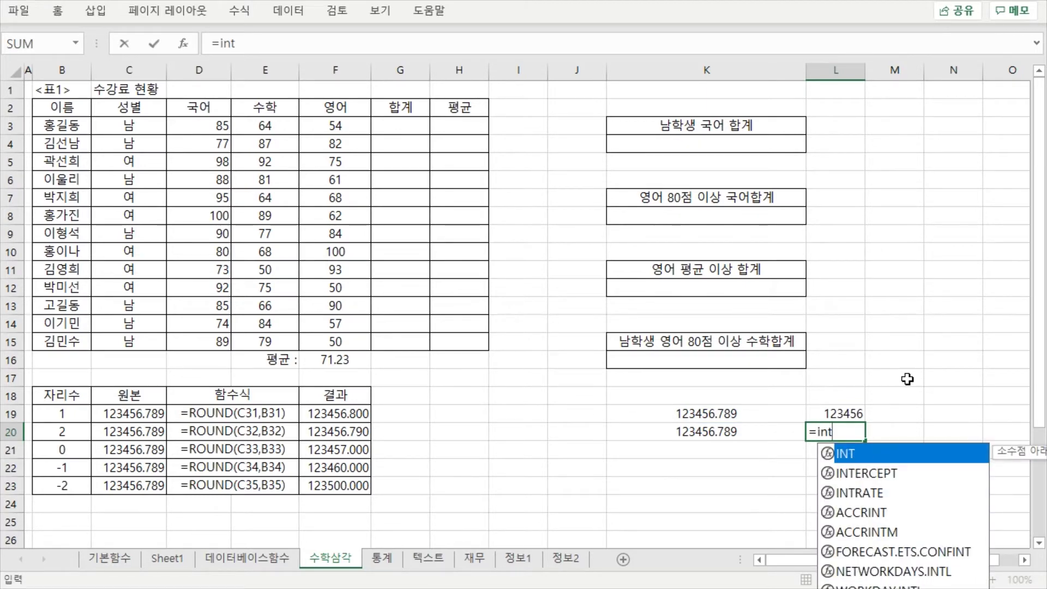
pyautogui.press('Tab')
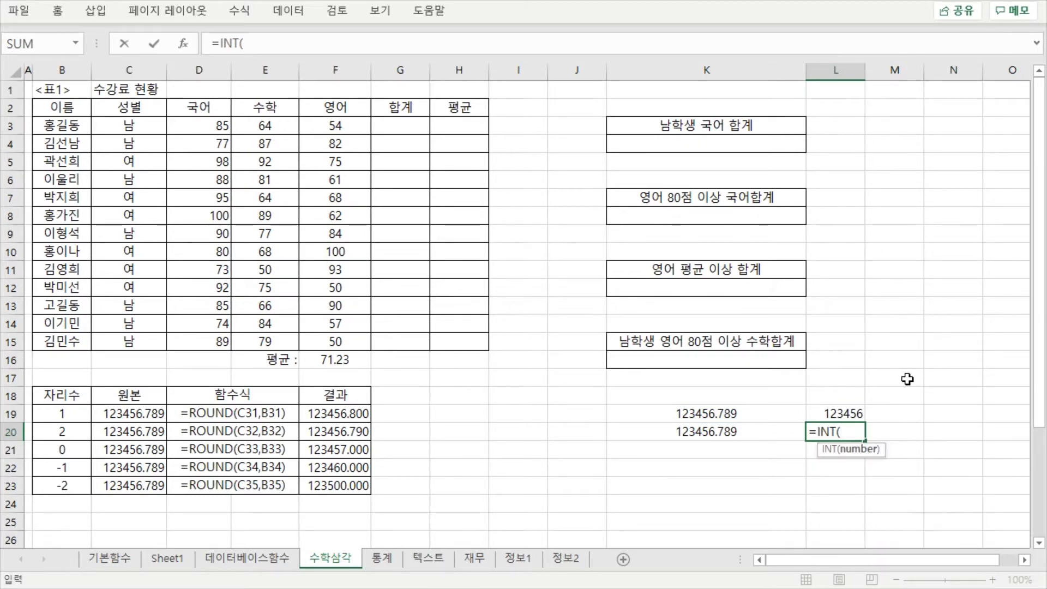
pyautogui.click(757, 427)
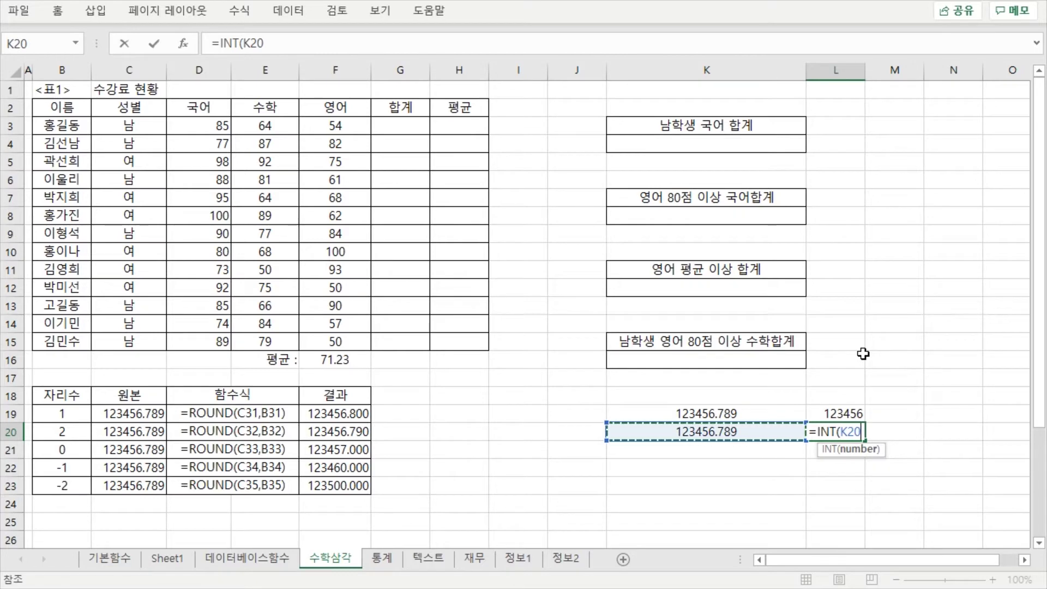
pyautogui.press('Return')
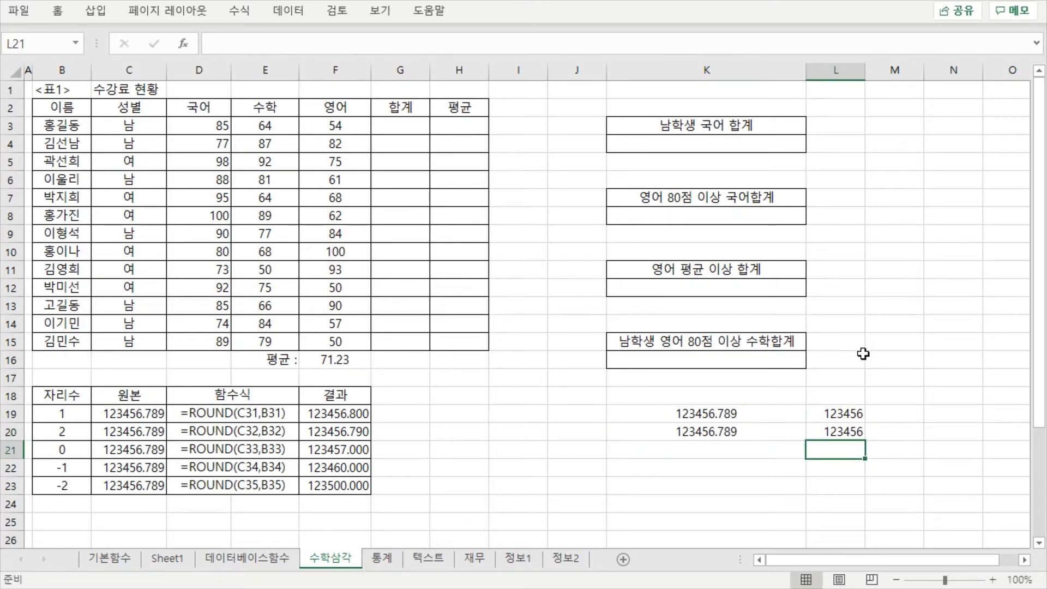
# Step: Compare the TRUNC and INT formulas in L19 and L20 with their source numbers in K19 and K20
pyautogui.click(834, 428)
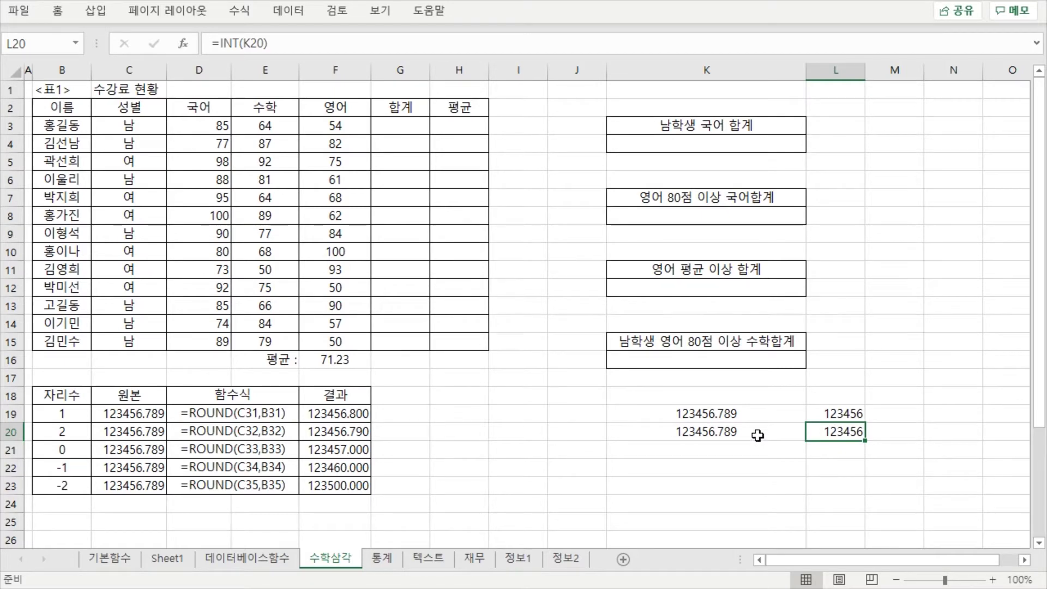
pyautogui.click(850, 416)
pyautogui.click(839, 432)
pyautogui.click(838, 416)
pyautogui.click(838, 431)
pyautogui.click(839, 416)
pyautogui.click(837, 433)
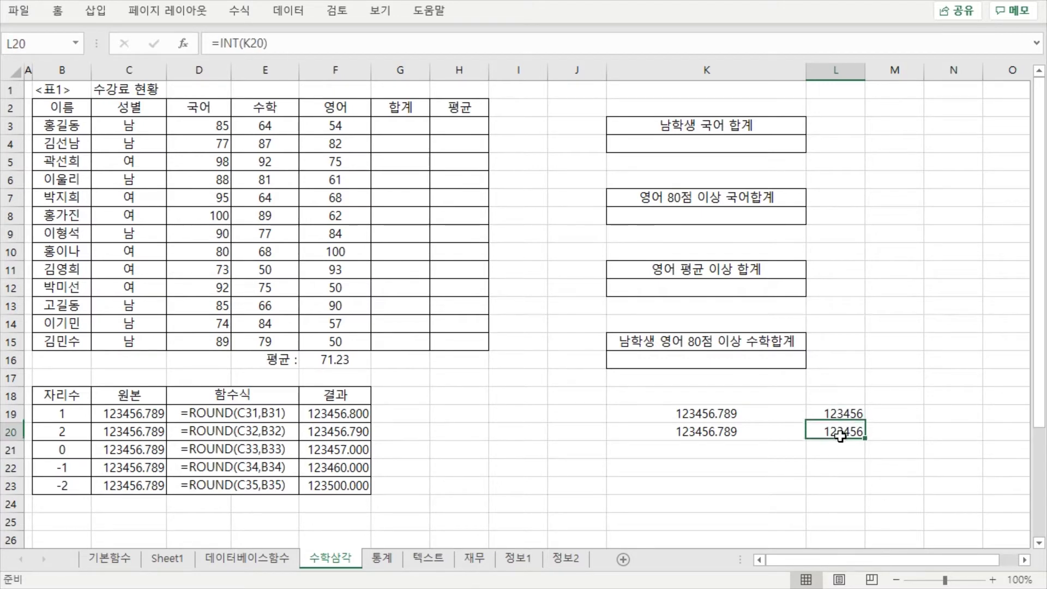
pyautogui.click(841, 413)
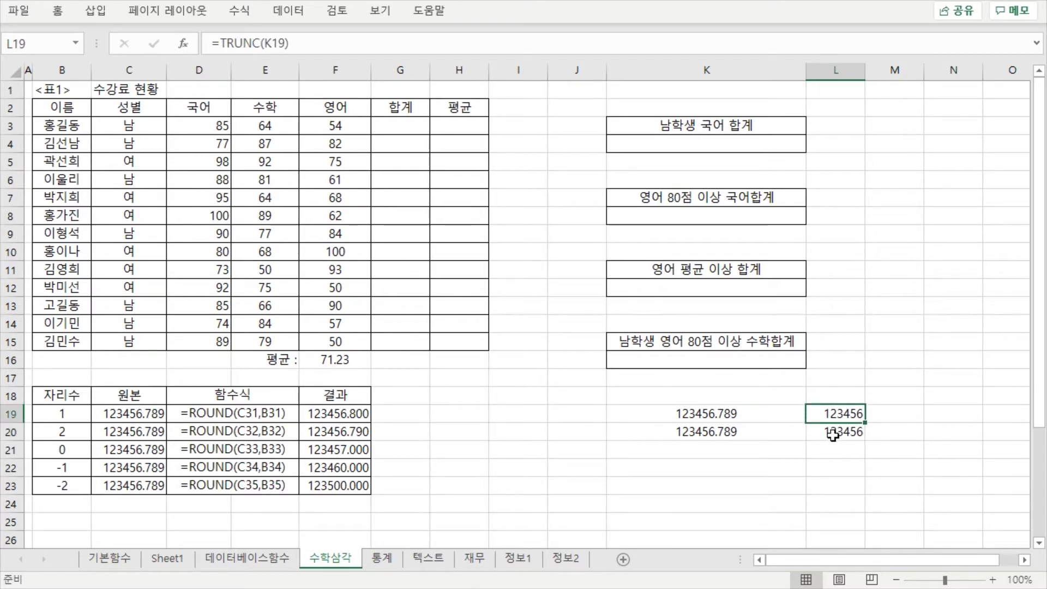
pyautogui.click(834, 434)
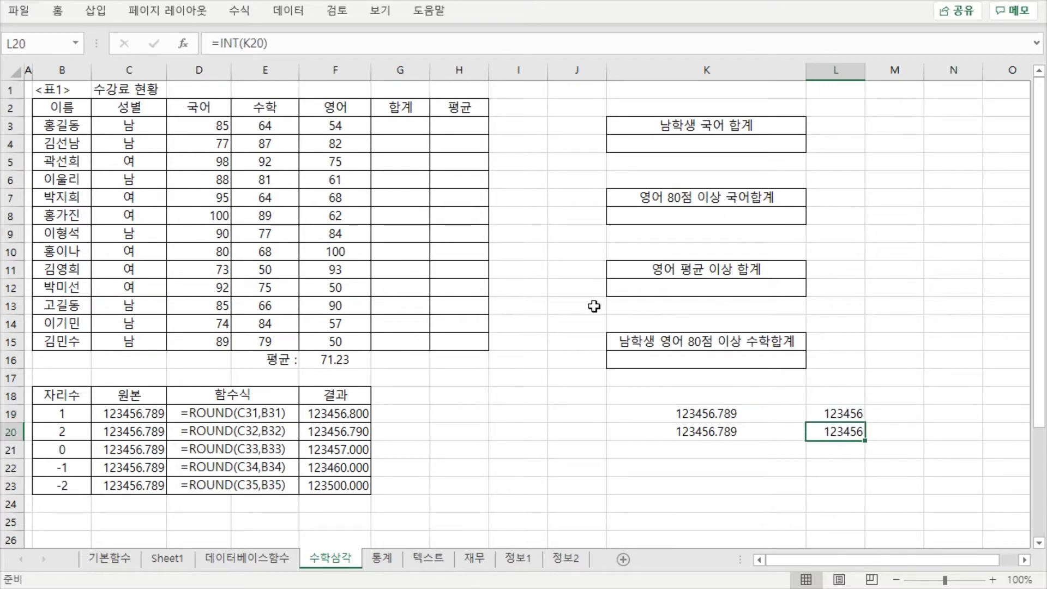
pyautogui.click(761, 413)
pyautogui.click(754, 433)
pyautogui.click(754, 413)
pyautogui.click(750, 434)
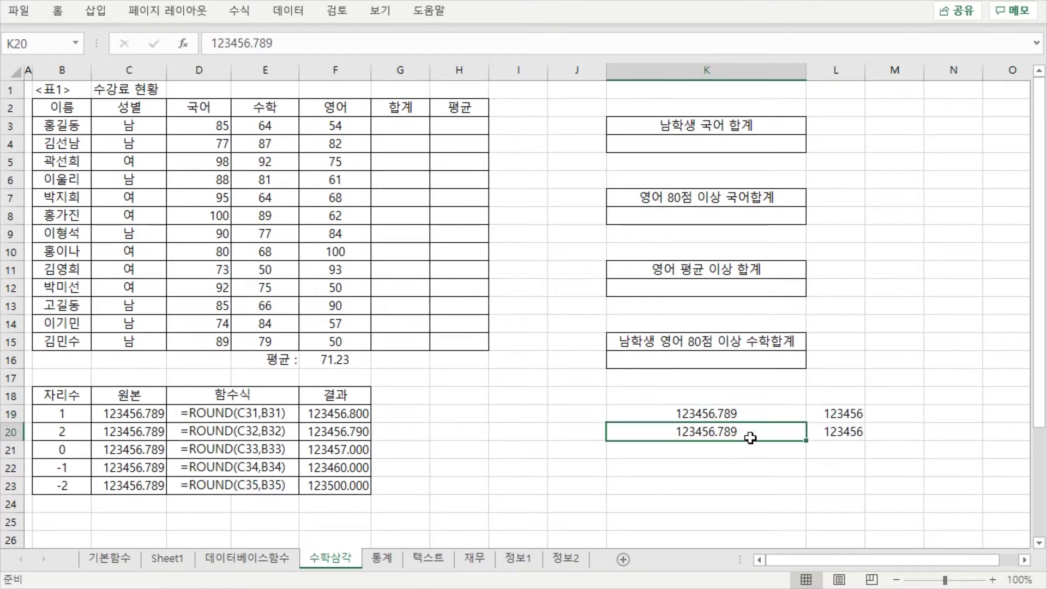
pyautogui.click(757, 415)
pyautogui.doubleClick(701, 417)
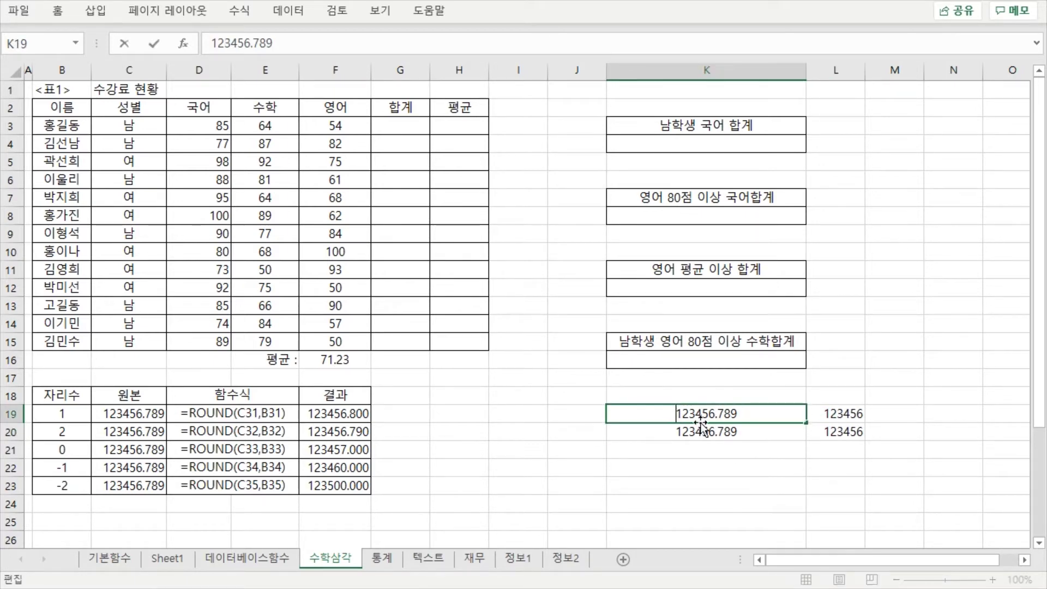
pyautogui.click(613, 413)
pyautogui.write('-')
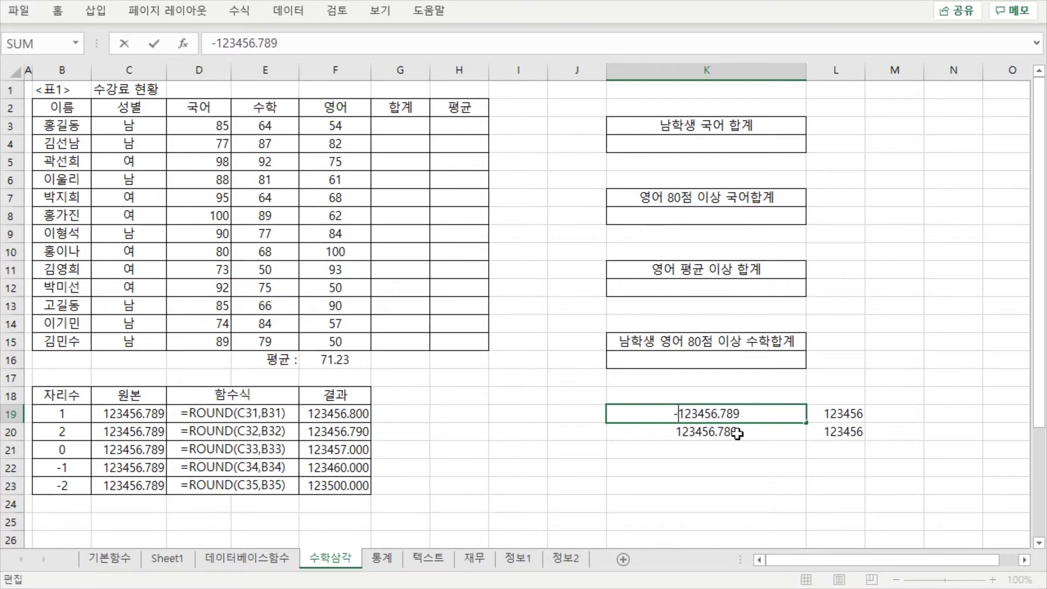
pyautogui.click(668, 427)
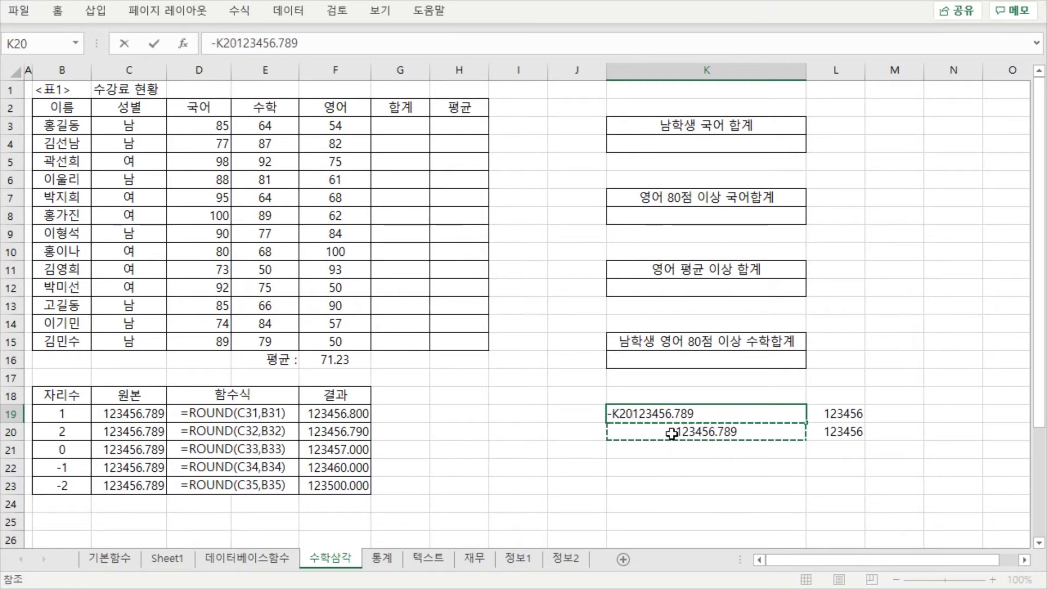
pyautogui.press('BackSpace')
pyautogui.press('BackSpace')
pyautogui.press('BackSpace')
pyautogui.press('BackSpace')
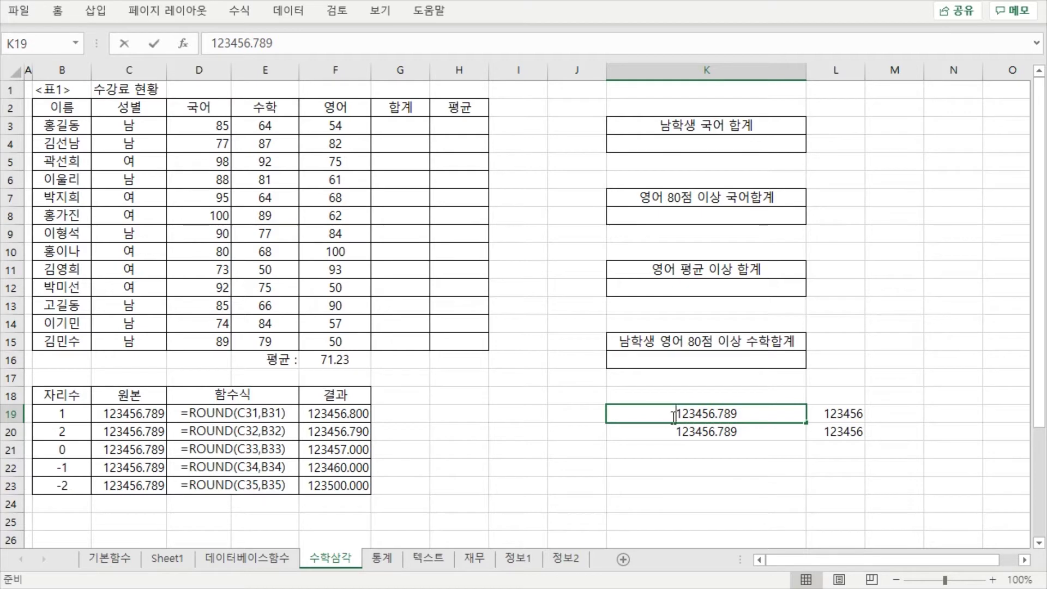
pyautogui.write('-')
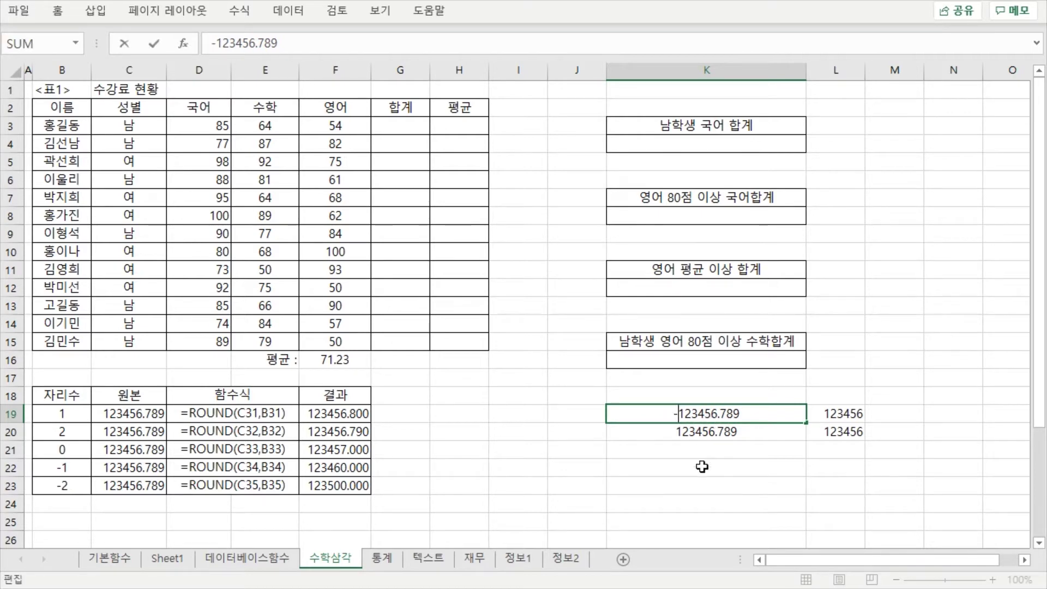
pyautogui.click(668, 433)
pyautogui.press('Escape')
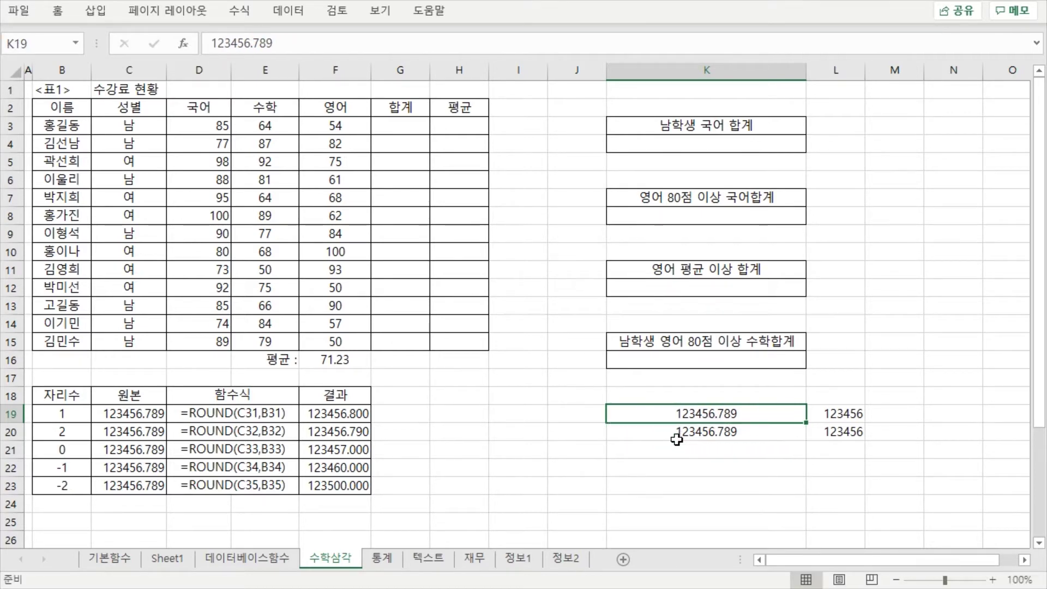
# Step: Make the numbers in K19 and K20 negative so that both cells hold -123456.789
pyautogui.doubleClick(674, 419)
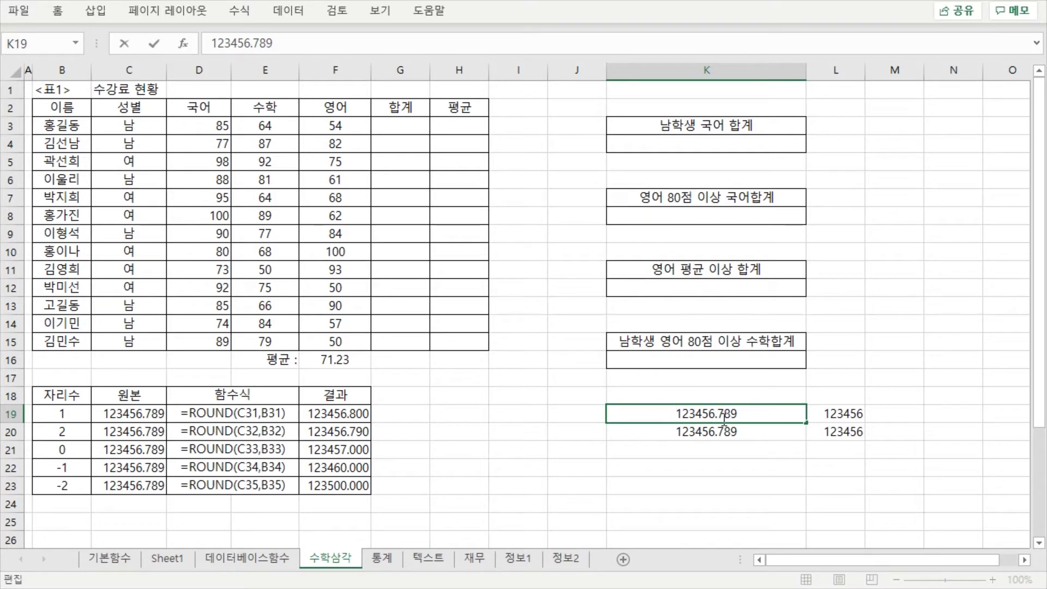
pyautogui.write('-')
pyautogui.press('Return')
pyautogui.doubleClick(722, 436)
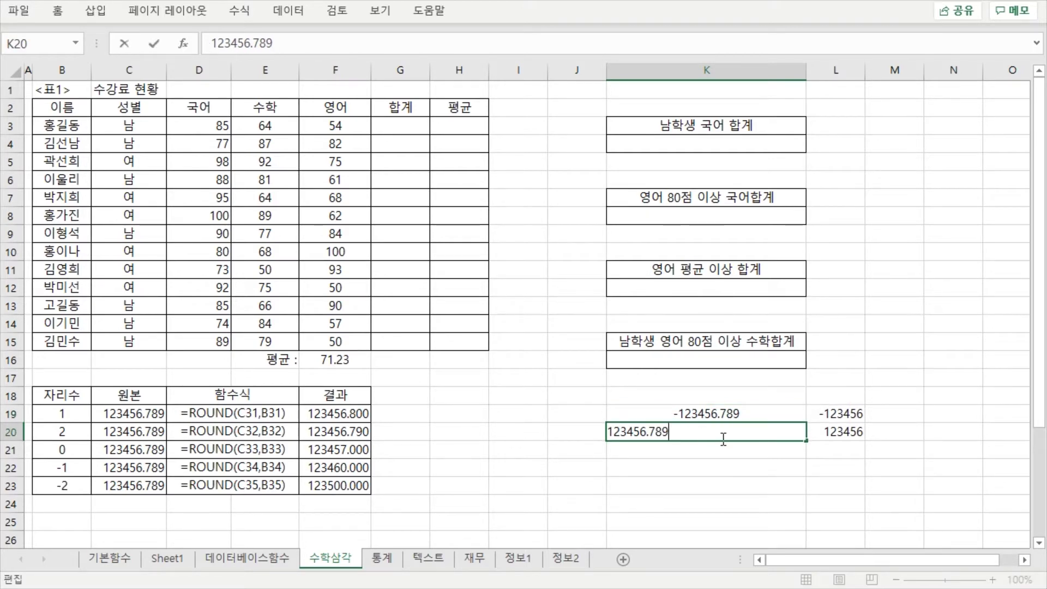
pyautogui.click(608, 431)
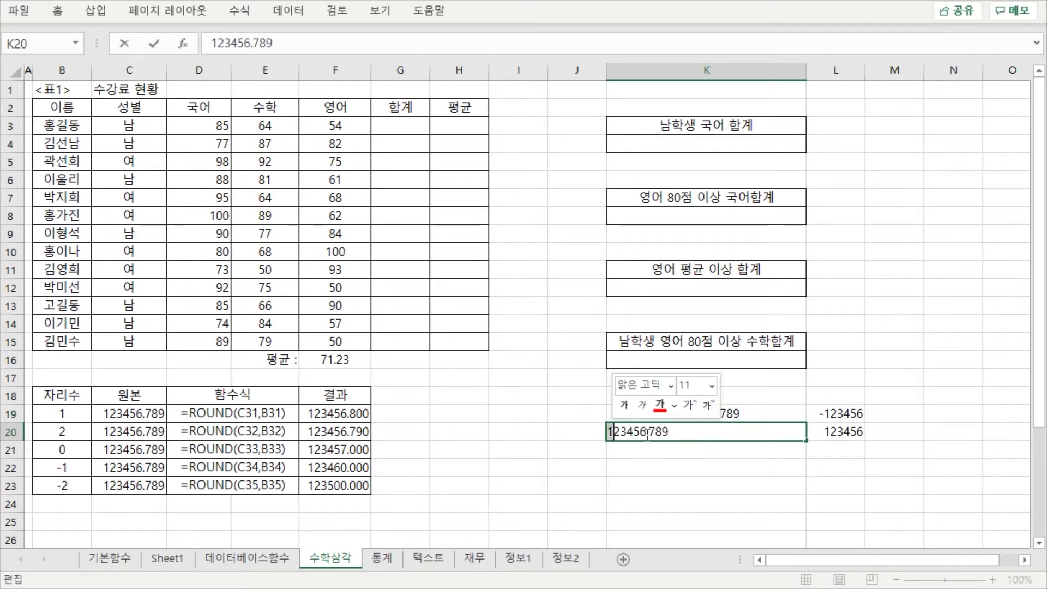
pyautogui.write('-')
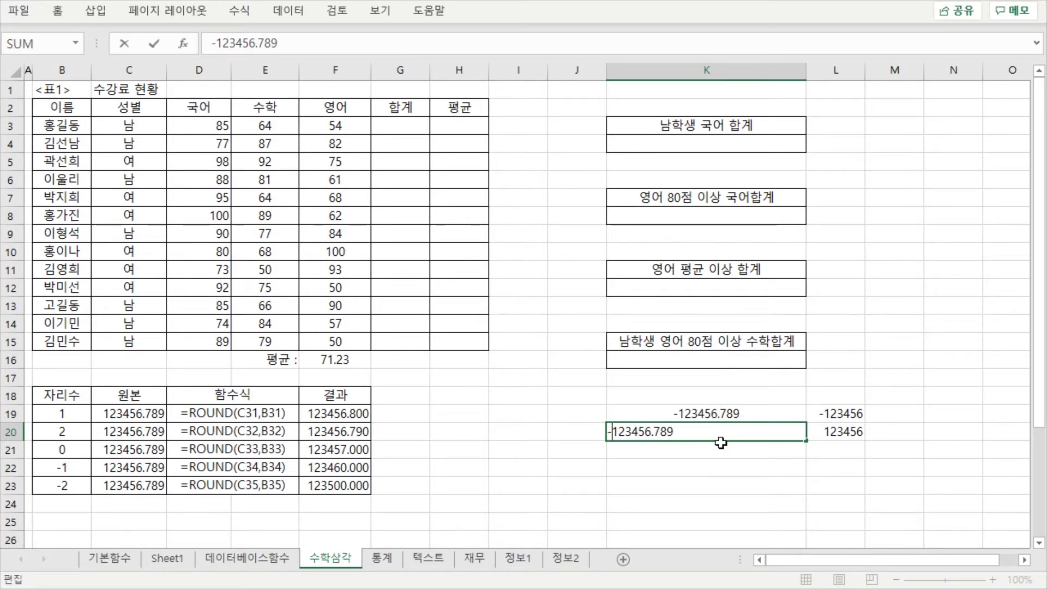
pyautogui.press('Return')
# Step: Compare how TRUNC in L19 and INT in L20 handle the negative numbers in K19 and K20
pyautogui.click(775, 434)
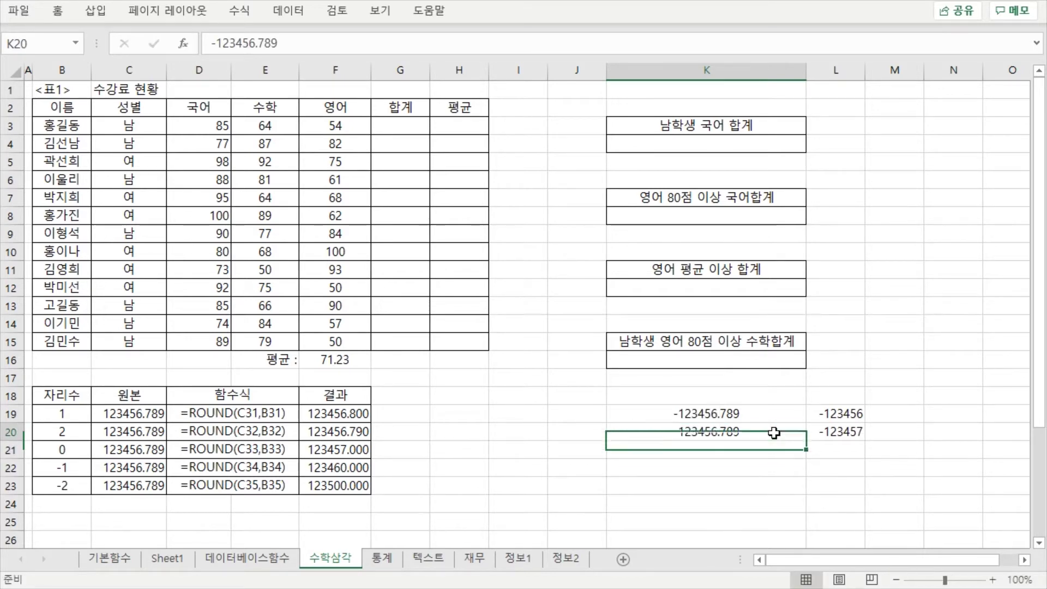
pyautogui.click(774, 417)
pyautogui.click(823, 416)
pyautogui.click(834, 434)
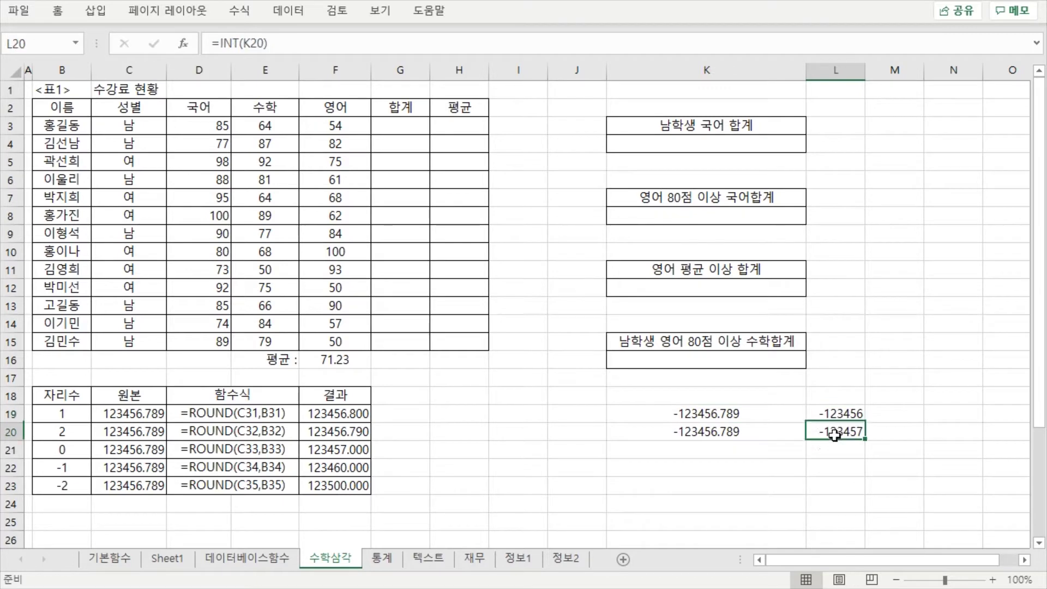
pyautogui.click(839, 414)
pyautogui.click(834, 433)
pyautogui.click(836, 414)
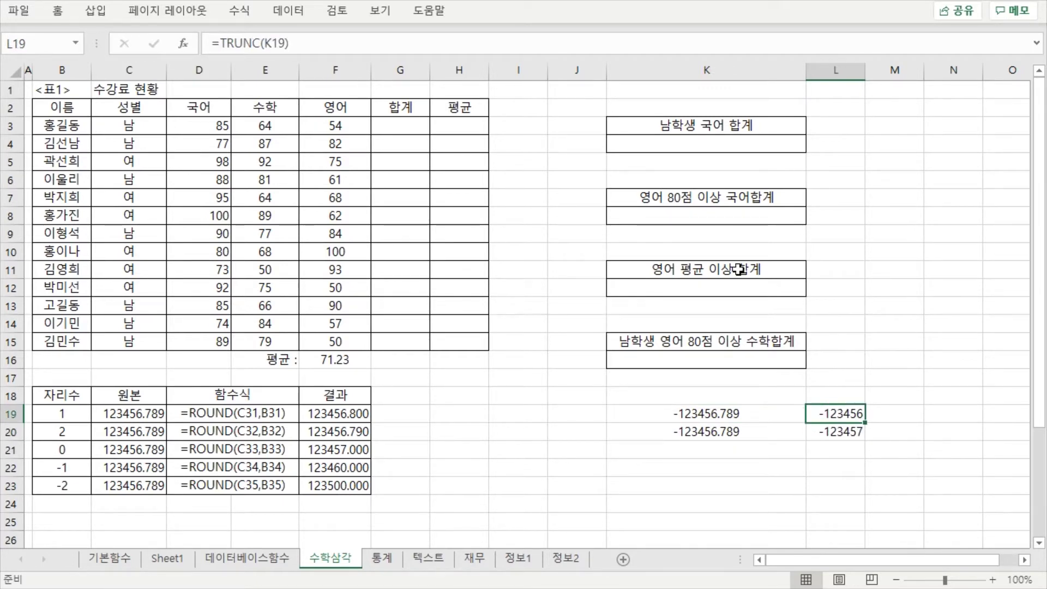
pyautogui.click(852, 434)
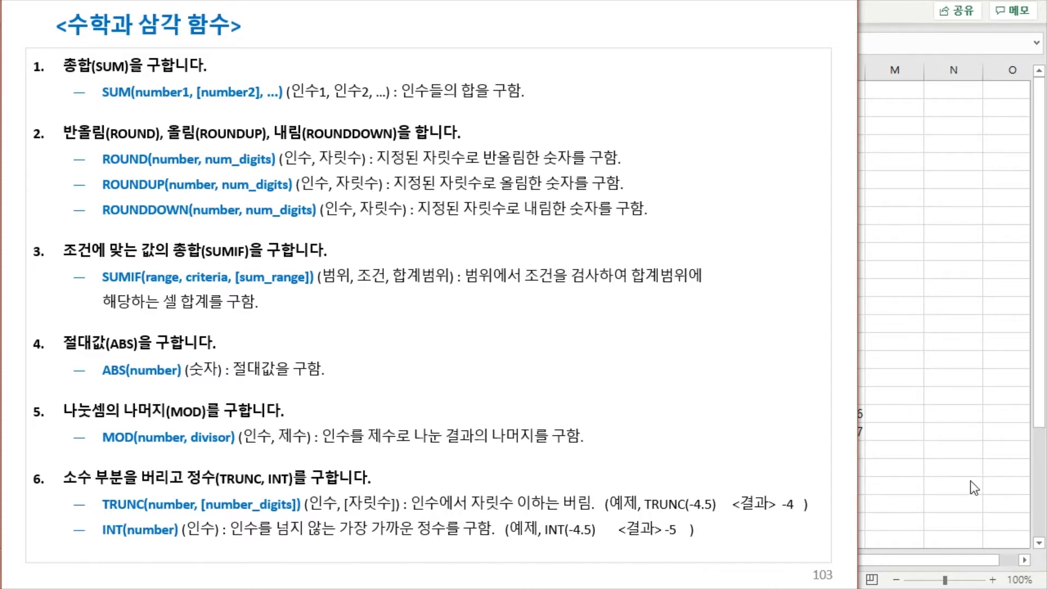
# Step: Switch back from the function slide to the Excel worksheet and review the L19 and L20 formulas again
pyautogui.hotkey('alt', 'Tab')
pyautogui.click(834, 423)
pyautogui.click(833, 431)
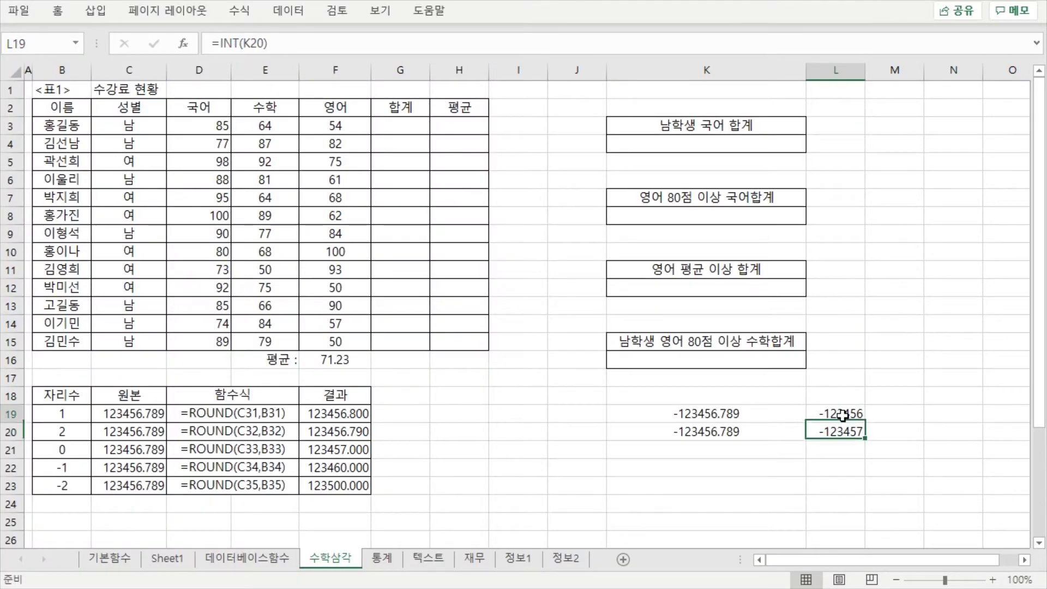
pyautogui.click(838, 415)
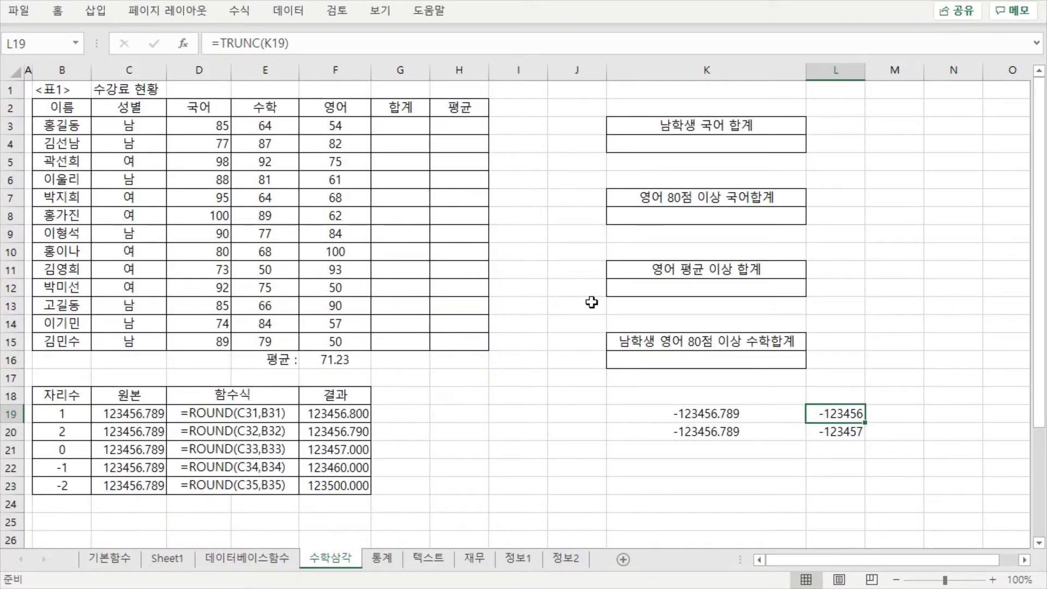
pyautogui.click(835, 429)
pyautogui.click(834, 418)
pyautogui.press('Down')
pyautogui.press('Down')
pyautogui.click(835, 418)
pyautogui.press('Down')
pyautogui.press('Down')
# Step: Clear the sample numbers and the TRUNC and INT formulas from K19:L20
pyautogui.moveTo(702, 412); pyautogui.dragTo(833, 432)
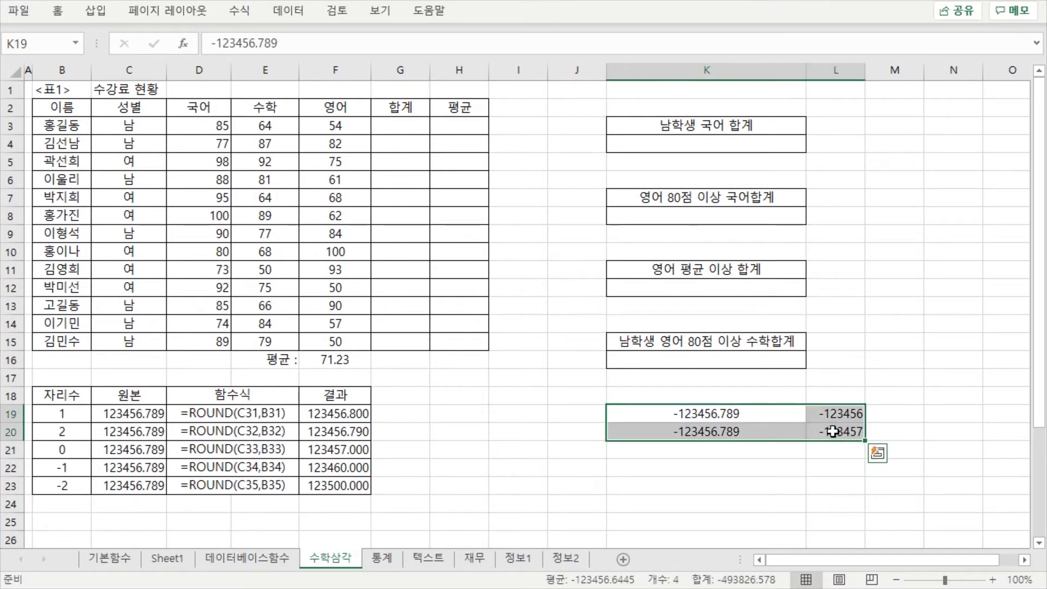
pyautogui.press('Delete')
pyautogui.click(615, 469)
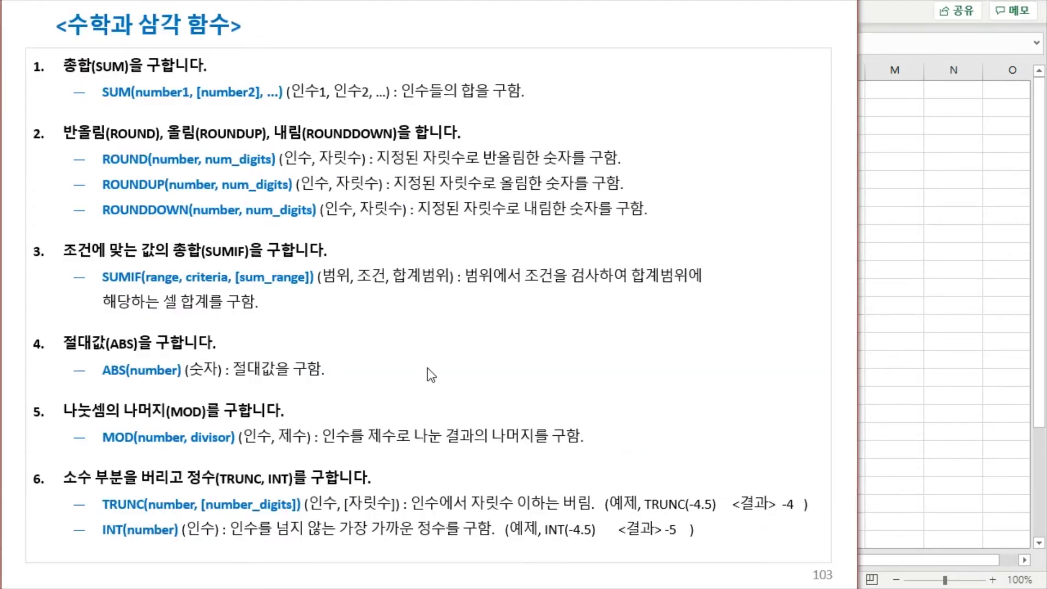
pyautogui.click(431, 375)
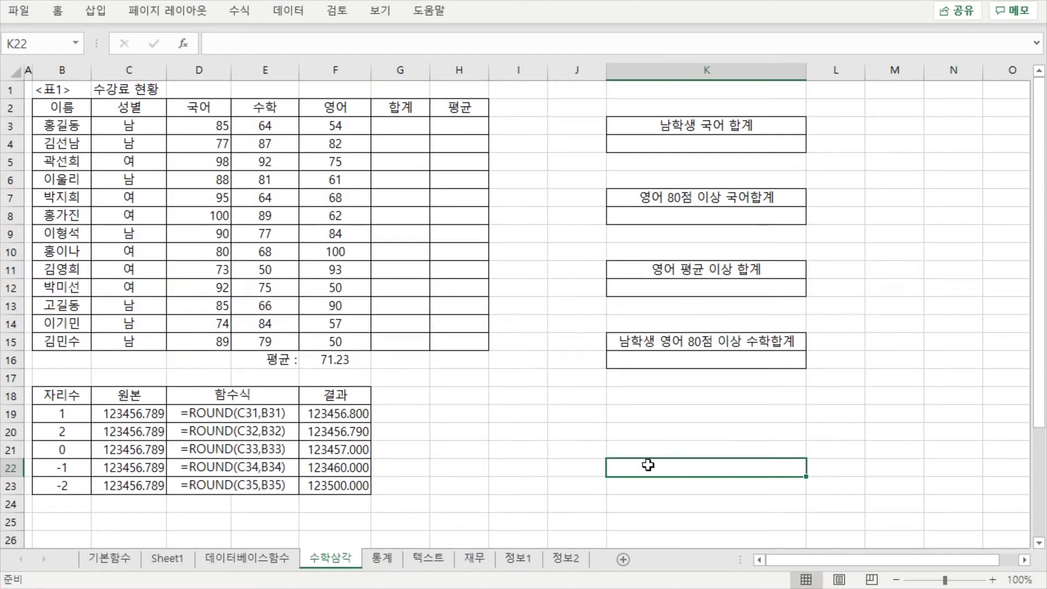
pyautogui.click(600, 429)
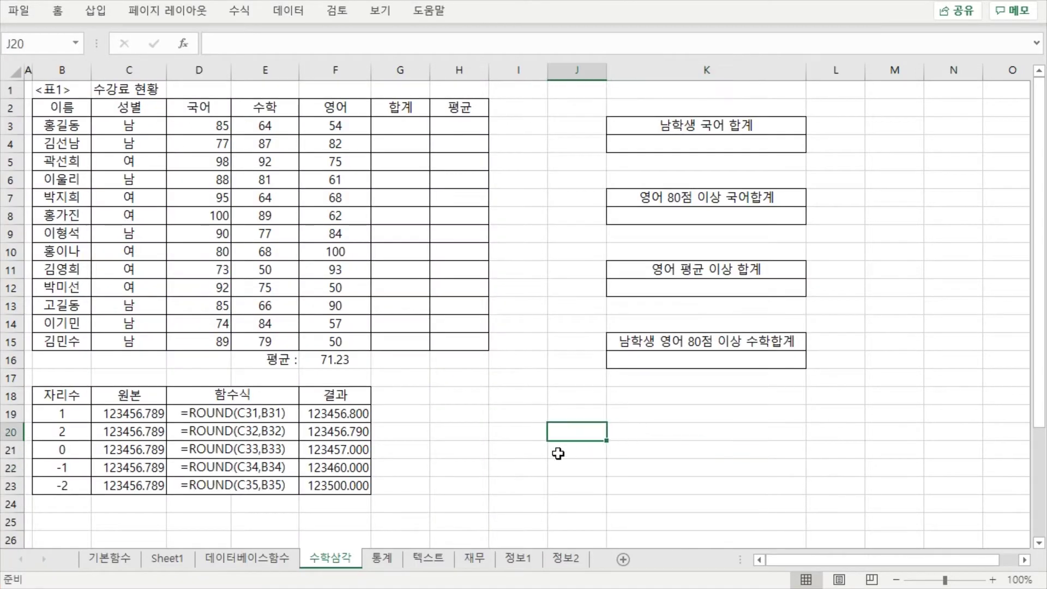
pyautogui.click(525, 412)
pyautogui.click(586, 426)
pyautogui.click(598, 409)
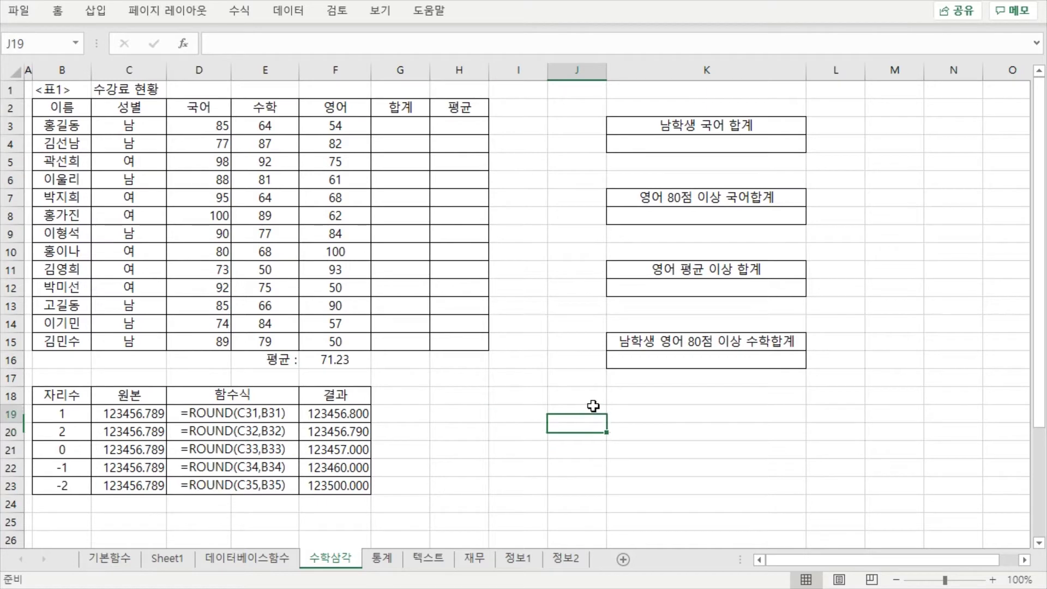
pyautogui.click(541, 414)
pyautogui.moveTo(578, 414); pyautogui.dragTo(578, 401)
# Step: Enter the sample numbers 2 in I19 and 3 in J19
pyautogui.click(526, 420)
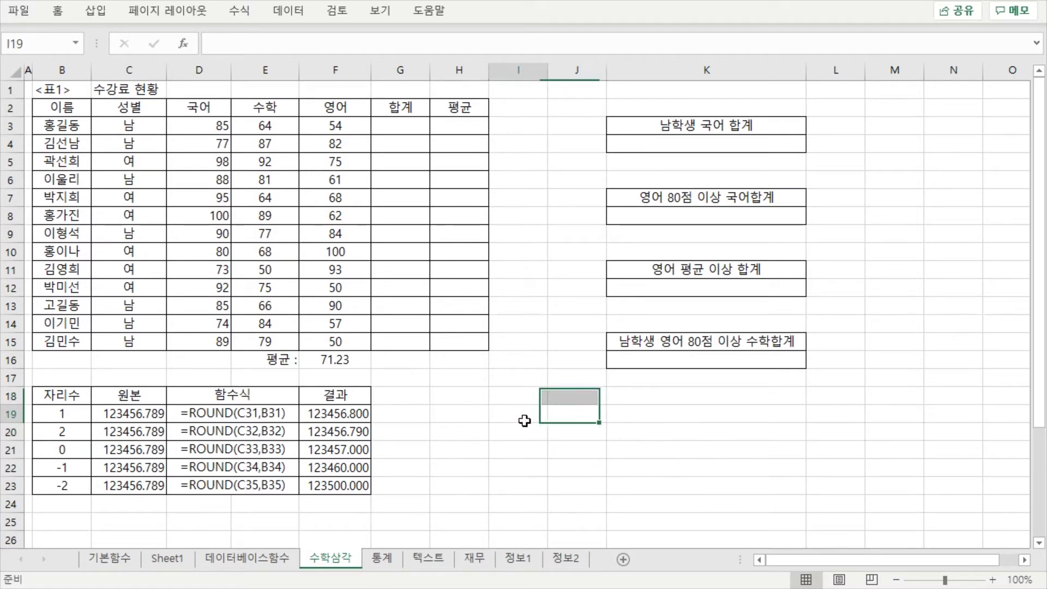
pyautogui.write('2')
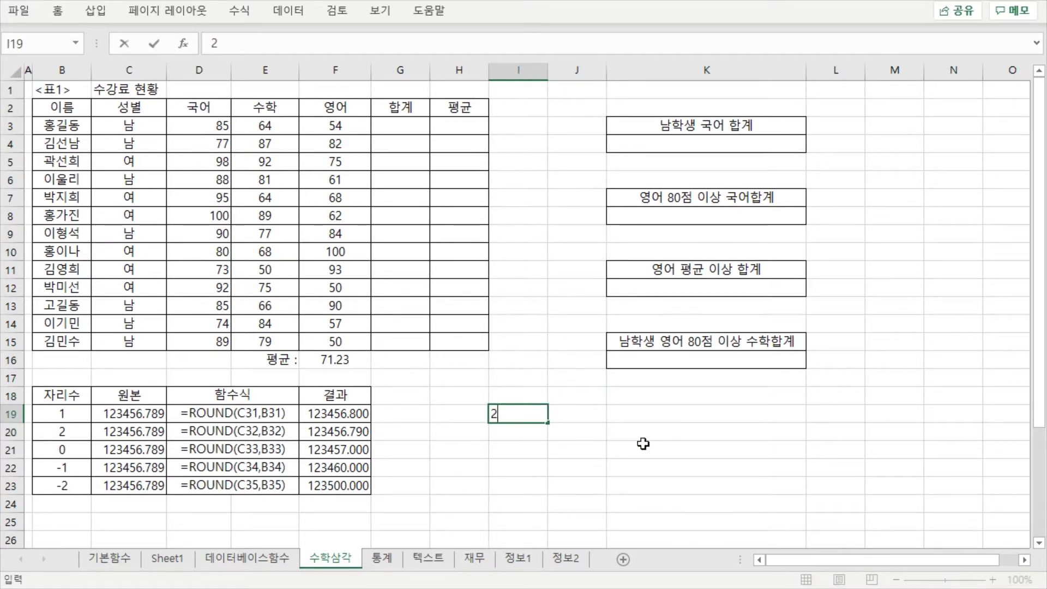
pyautogui.press('Return')
pyautogui.press('Right')
pyautogui.press('Up')
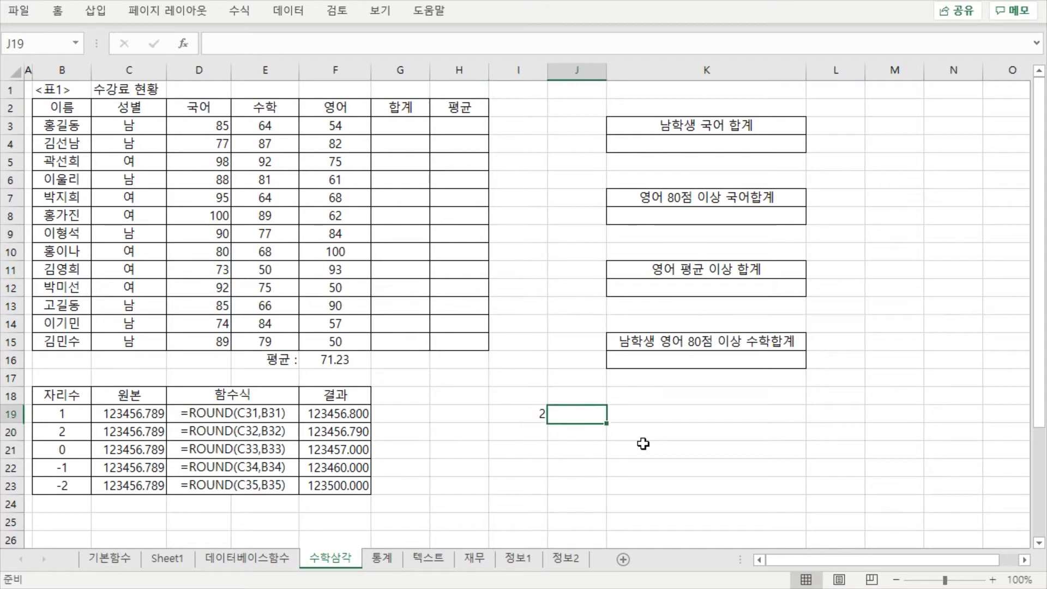
pyautogui.write('3')
pyautogui.press('Return')
# Step: Repeat the sample pair in row 20 with 2 in I20 and 3 in J20
pyautogui.press('Left')
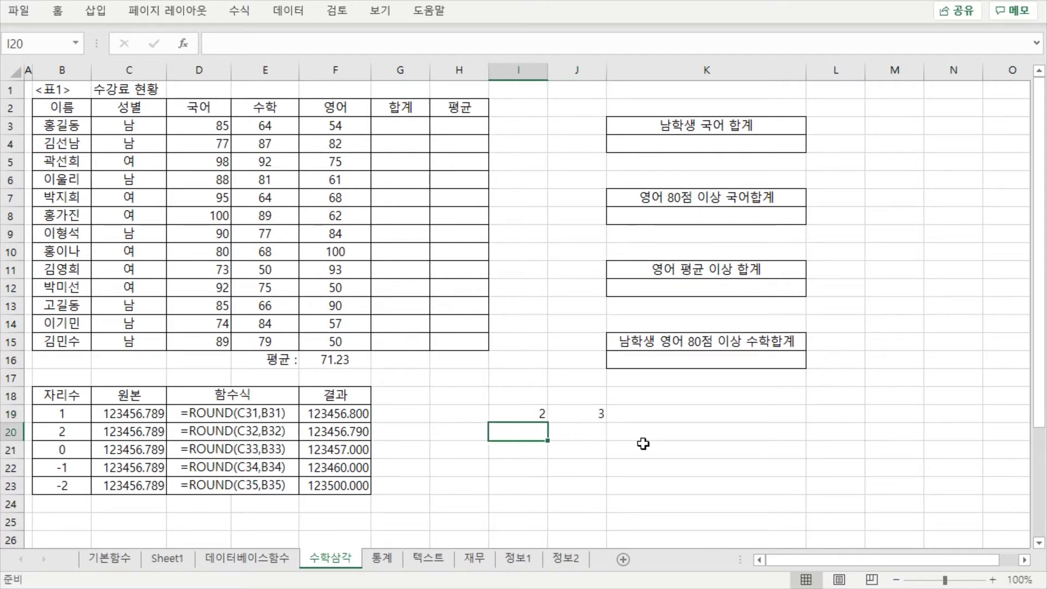
pyautogui.write('2')
pyautogui.press('Right')
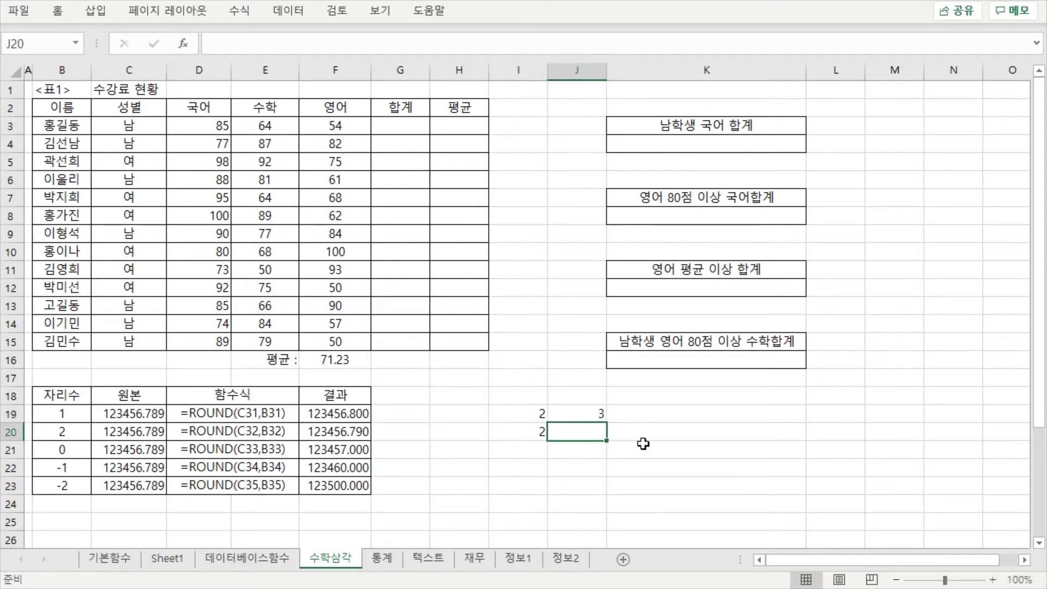
pyautogui.write('3')
pyautogui.press('Return')
# Step: Enter =I19^J19 in K19 to raise the first number to the power of the second, and review the formula
pyautogui.press('Right')
pyautogui.press('Up')
pyautogui.press('Up')
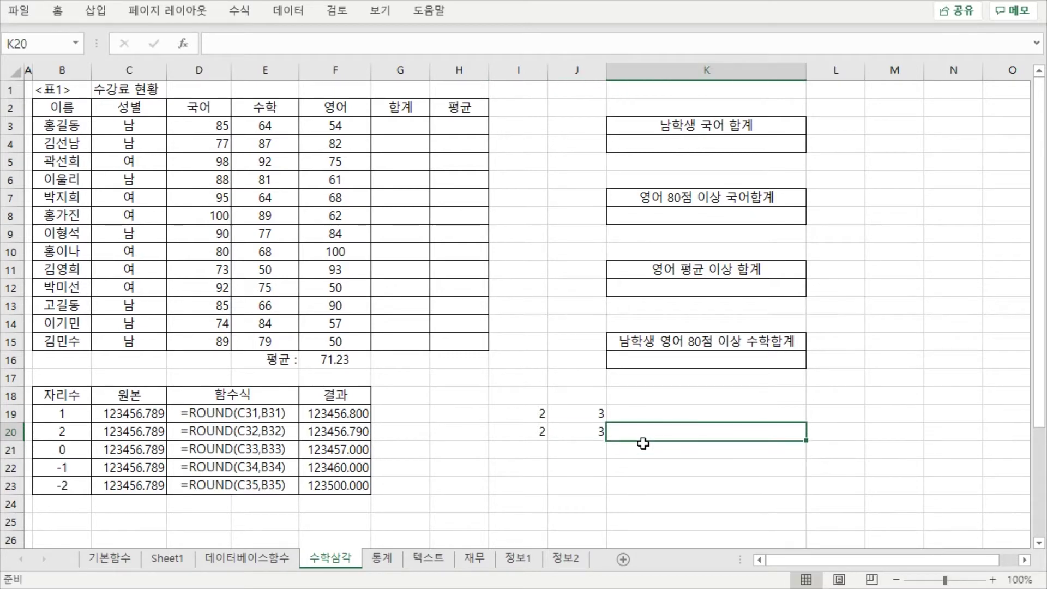
pyautogui.write('=')
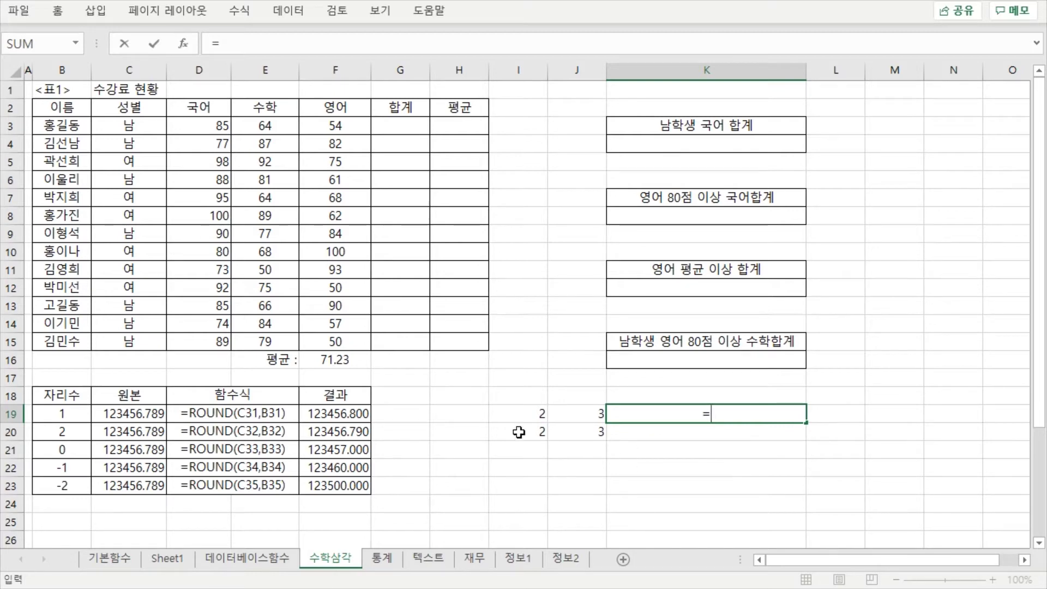
pyautogui.click(501, 413)
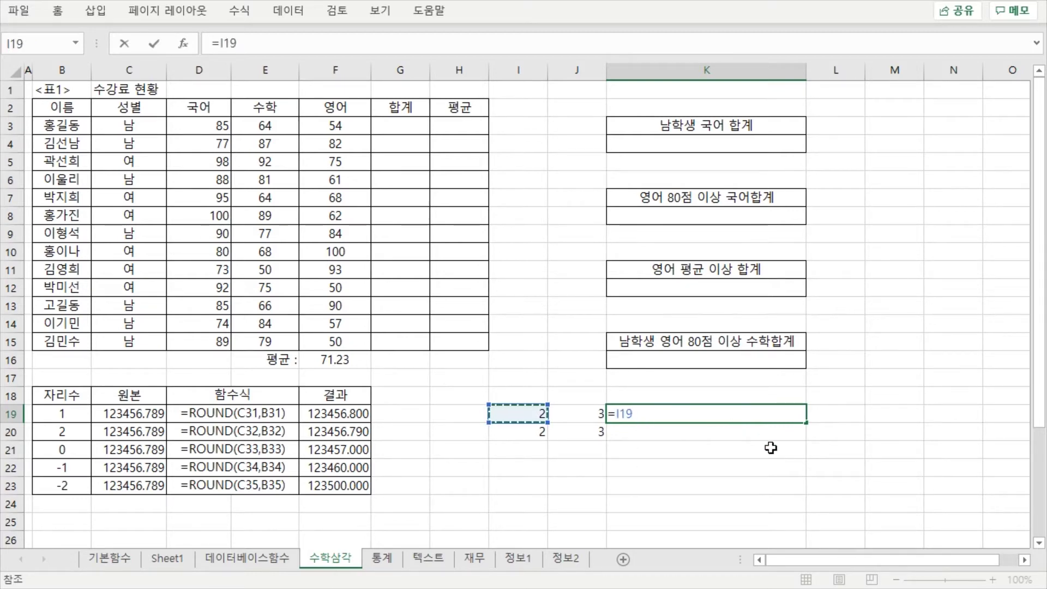
pyautogui.write('^')
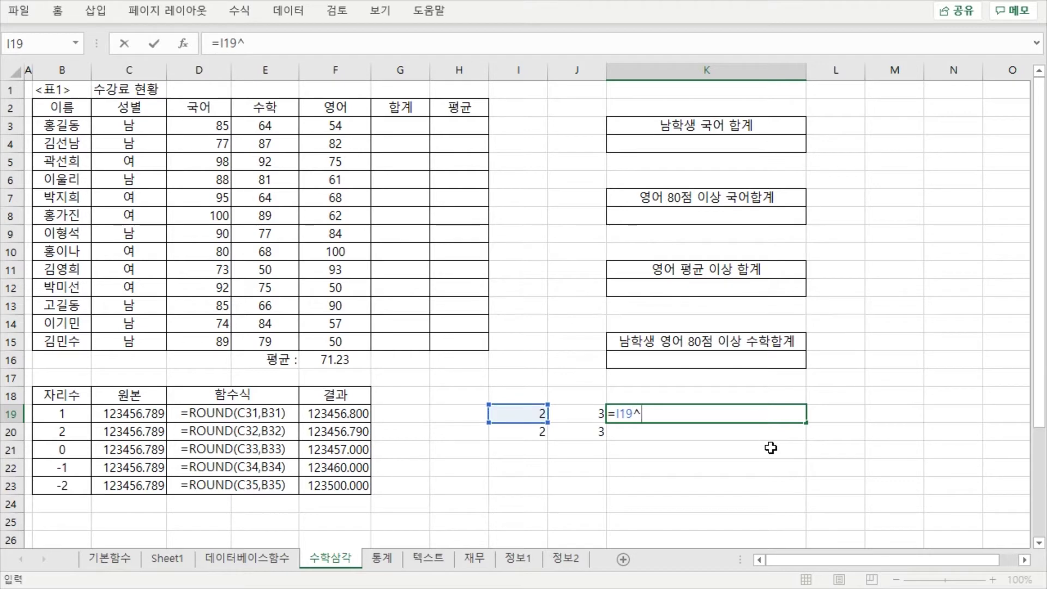
pyautogui.click(602, 417)
pyautogui.press('Return')
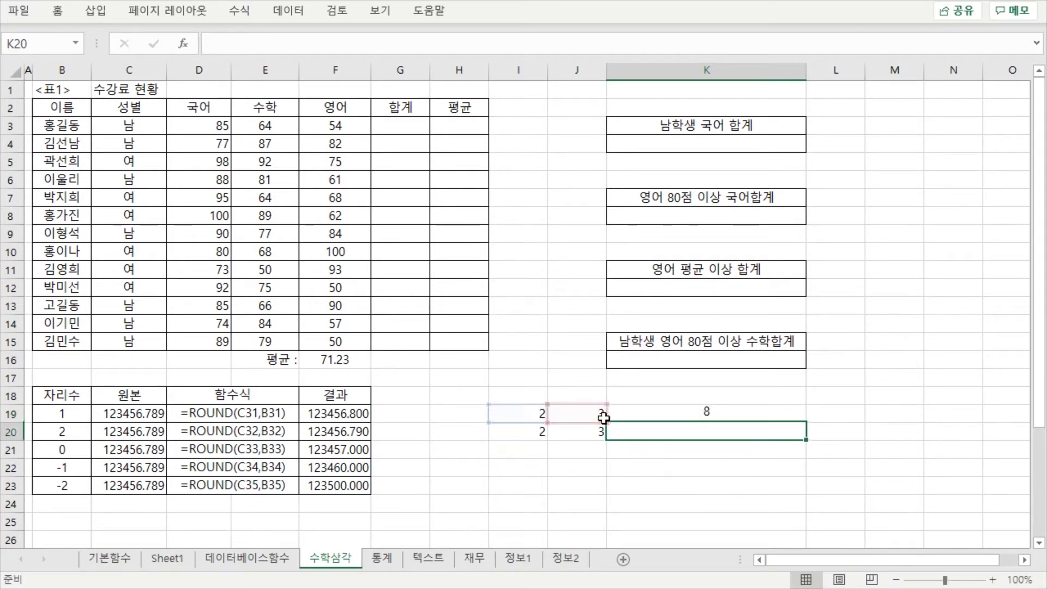
pyautogui.click(668, 413)
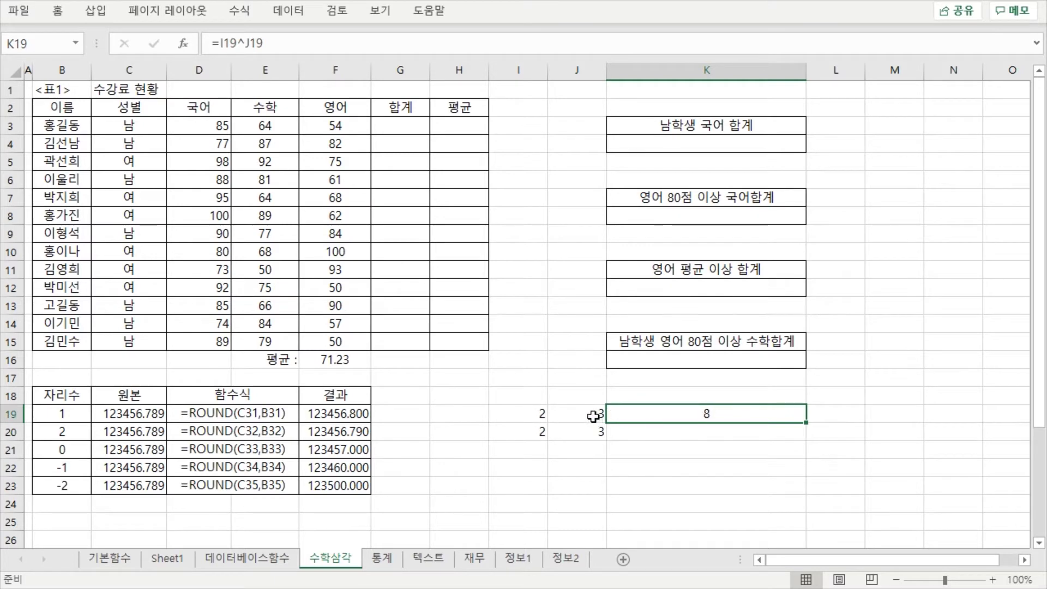
# Step: Set the base number in I19 to 10 and check the power formula in K19
pyautogui.click(537, 416)
pyautogui.write('10')
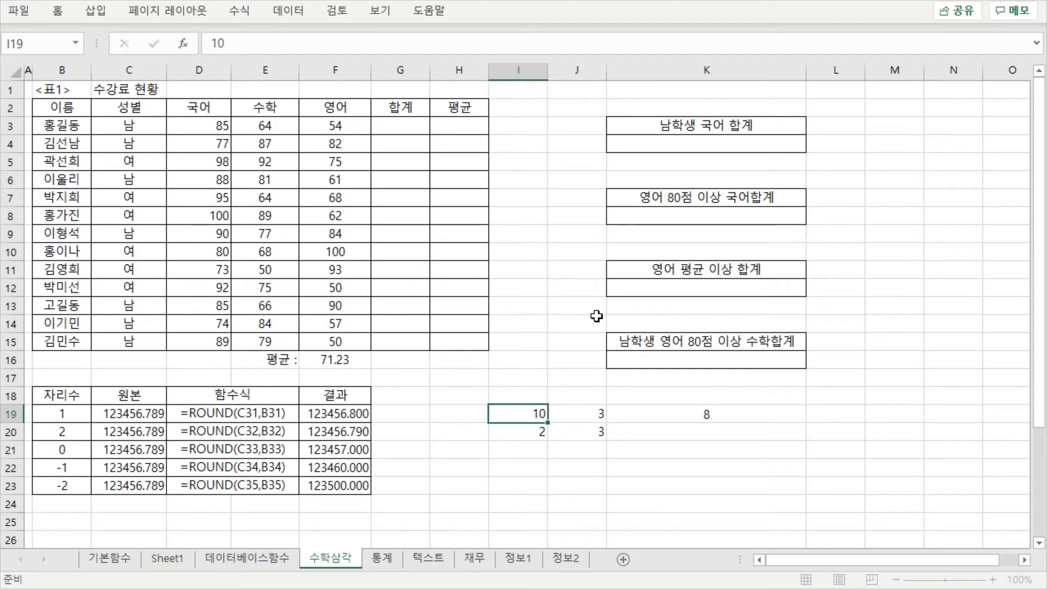
pyautogui.press('Return')
pyautogui.click(688, 414)
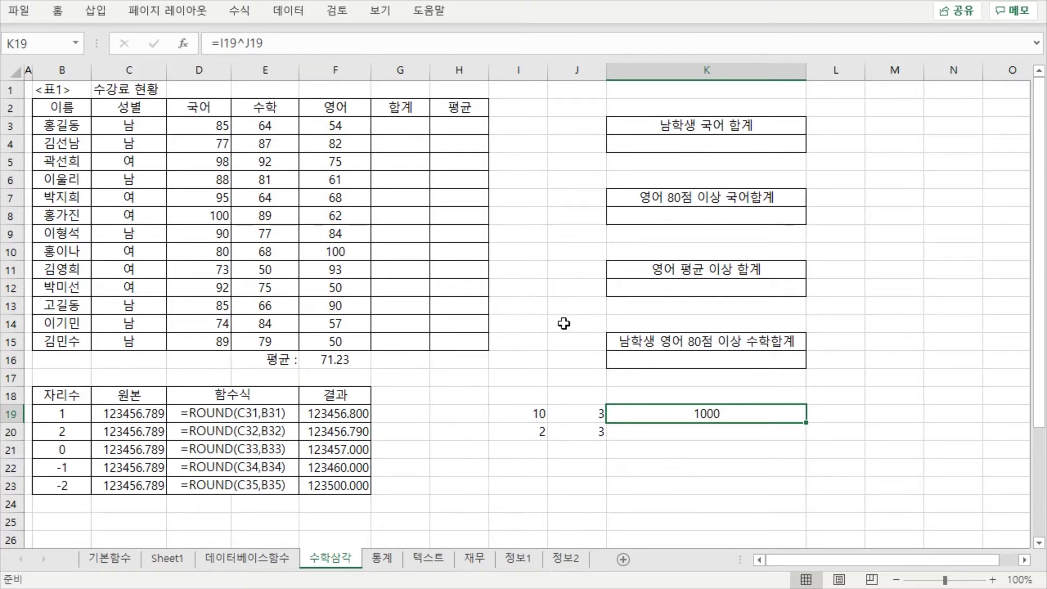
pyautogui.click(705, 425)
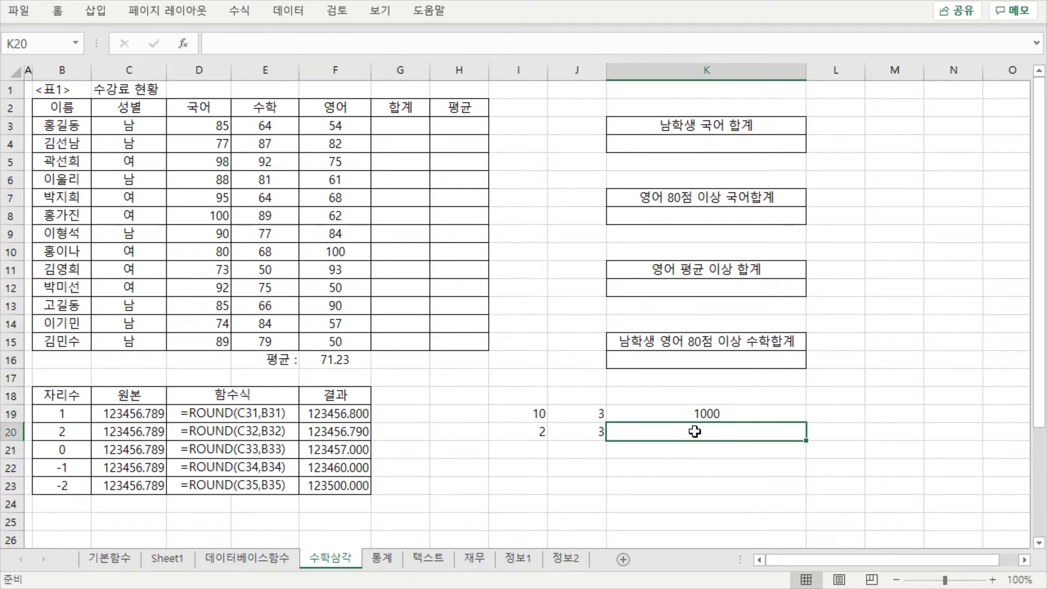
# Step: Enter =POWER(I20,J20) in K20 to raise the row's base to its exponent, after reviewing the caret formula in K19
pyautogui.click(705, 418)
pyautogui.click(709, 426)
pyautogui.click(707, 415)
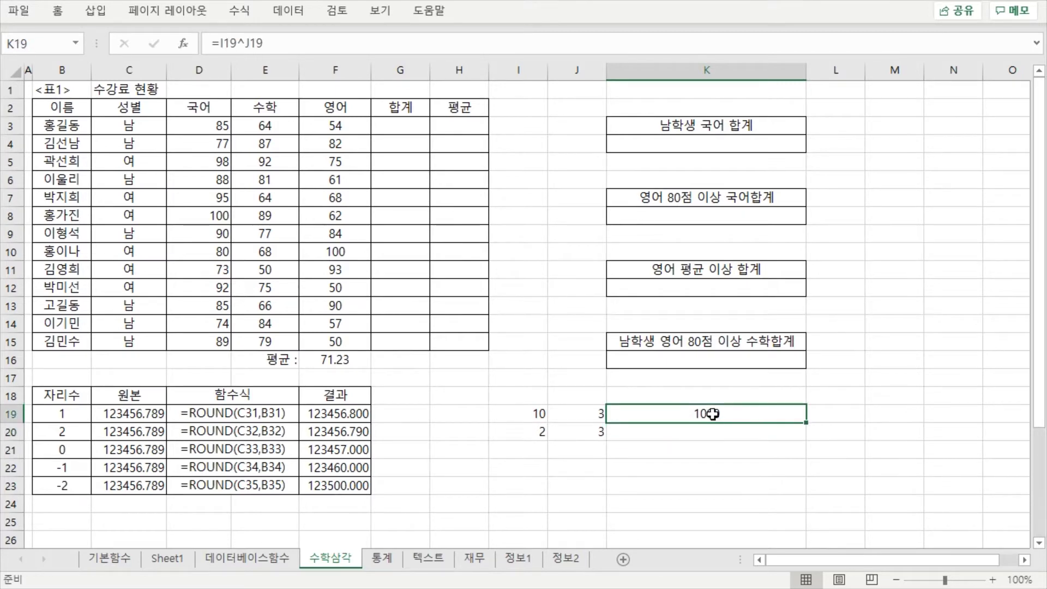
pyautogui.click(678, 432)
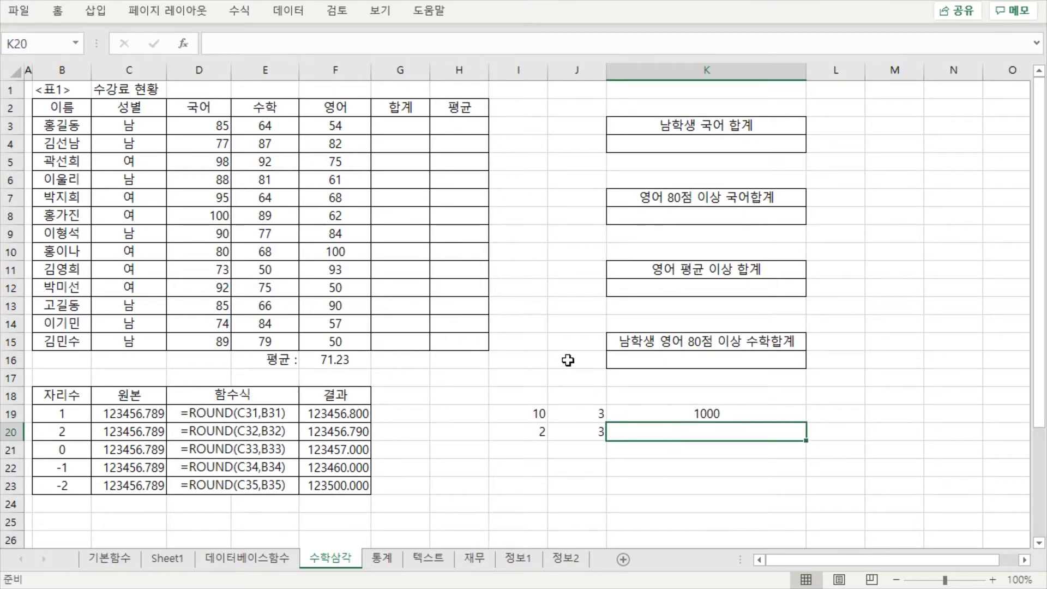
pyautogui.write('=')
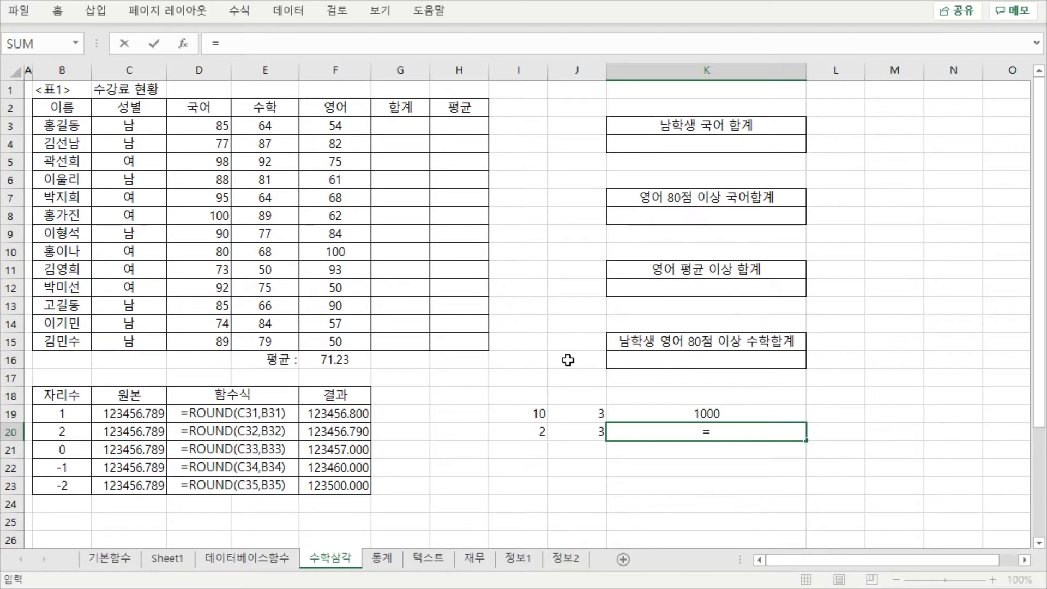
pyautogui.write('powe')
pyautogui.press('Tab')
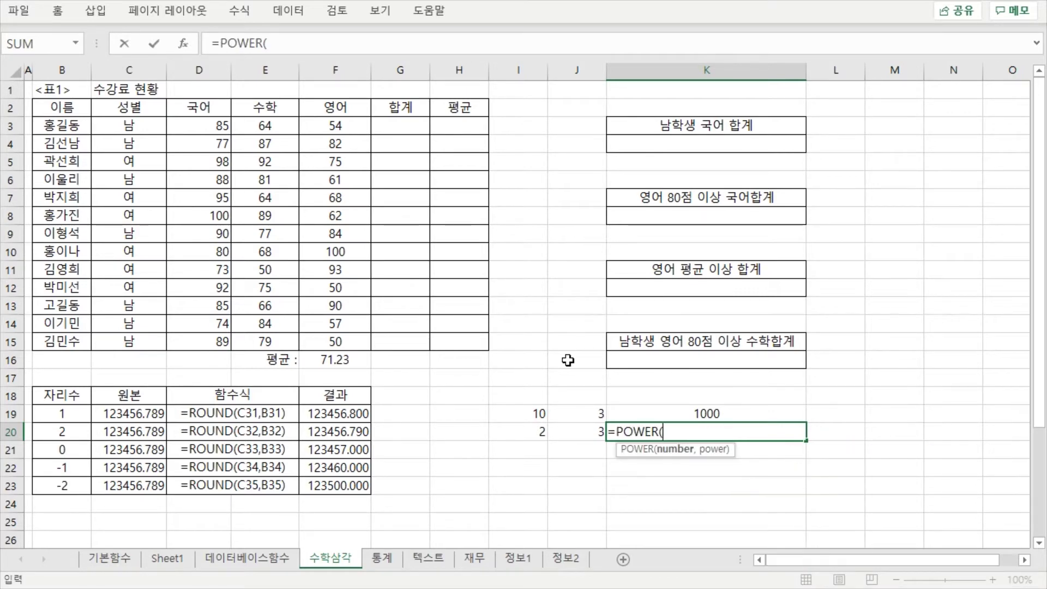
pyautogui.click(509, 431)
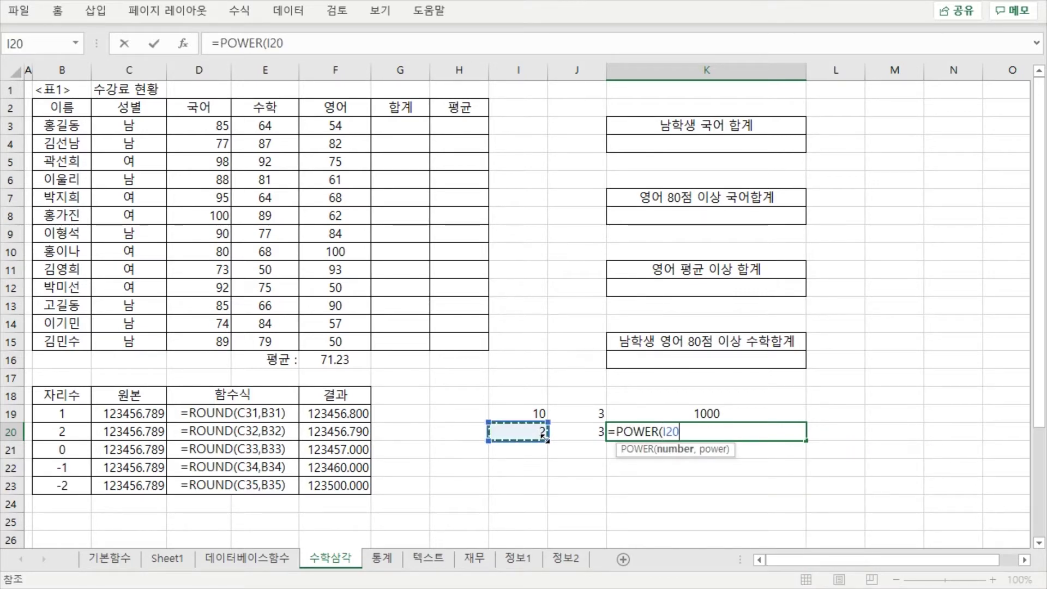
pyautogui.write(',')
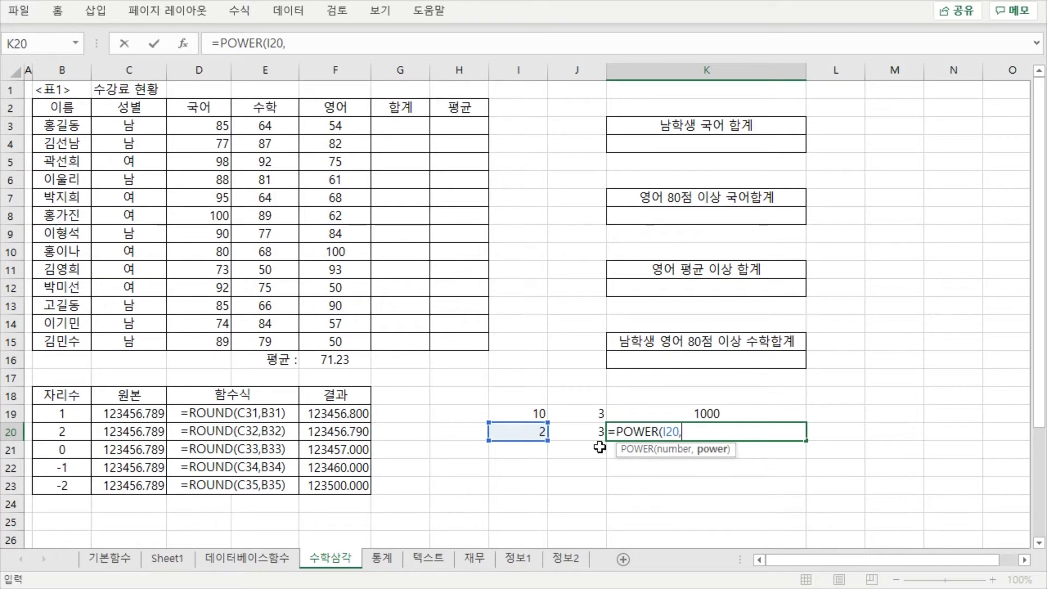
pyautogui.click(577, 433)
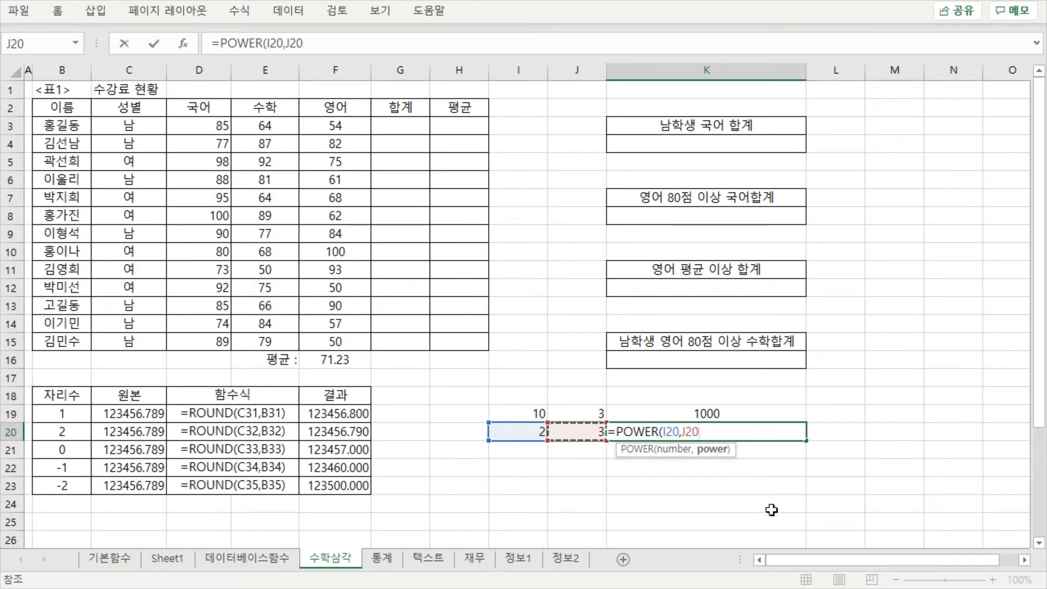
pyautogui.write(')')
pyautogui.press('Return')
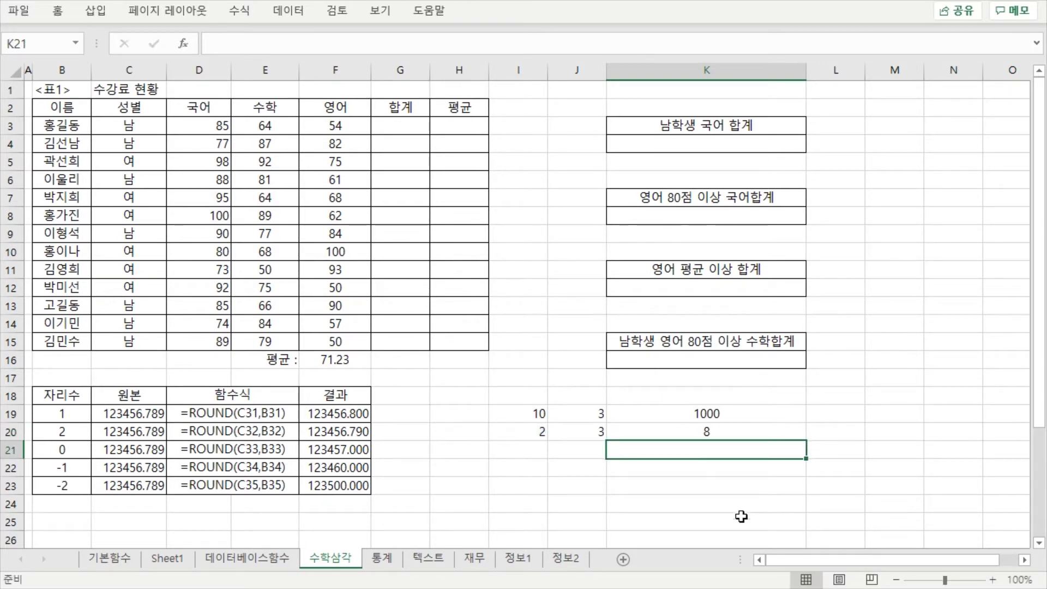
# Step: Set the base number in I20 to 10
pyautogui.click(532, 435)
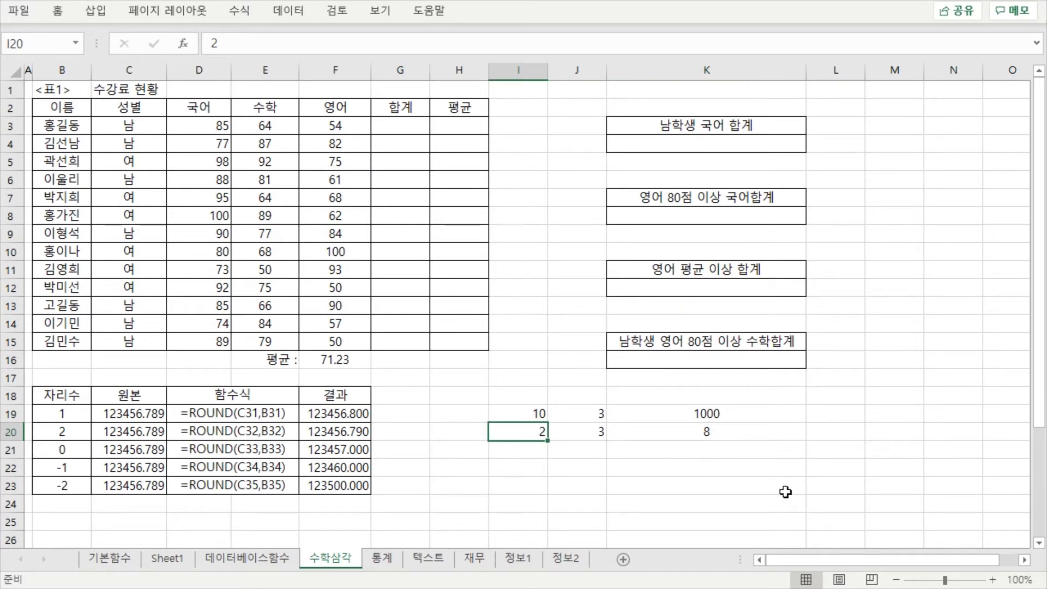
pyautogui.write('10')
pyautogui.press('Return')
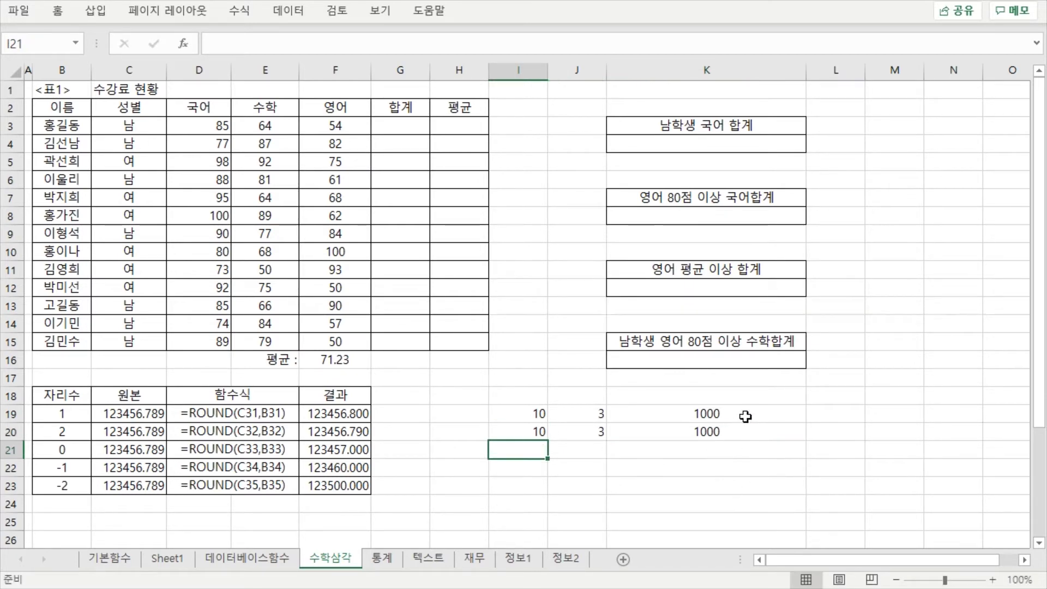
# Step: Compare the caret formula in K19 with the POWER formula in K20
pyautogui.click(745, 416)
pyautogui.doubleClick(785, 411)
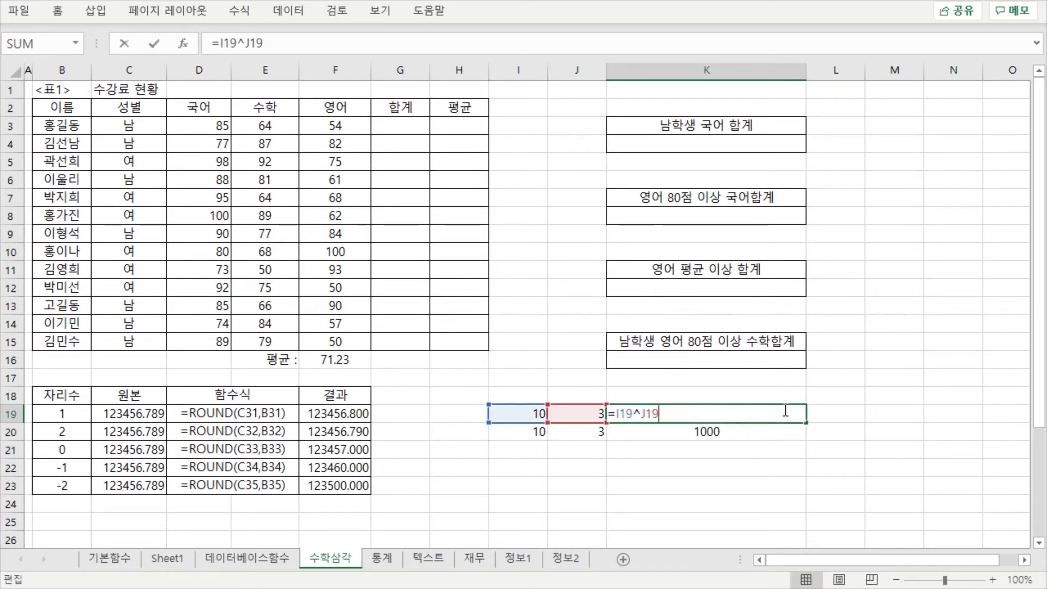
pyautogui.press('Return')
pyautogui.doubleClick(750, 425)
pyautogui.press('Escape')
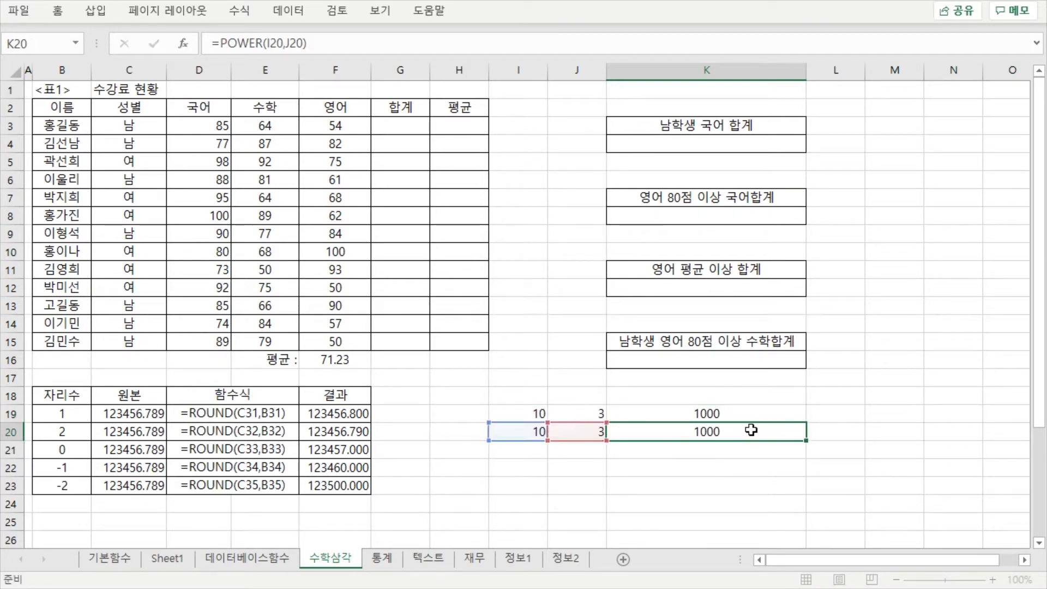
pyautogui.click(750, 450)
pyautogui.click(752, 432)
pyautogui.click(754, 412)
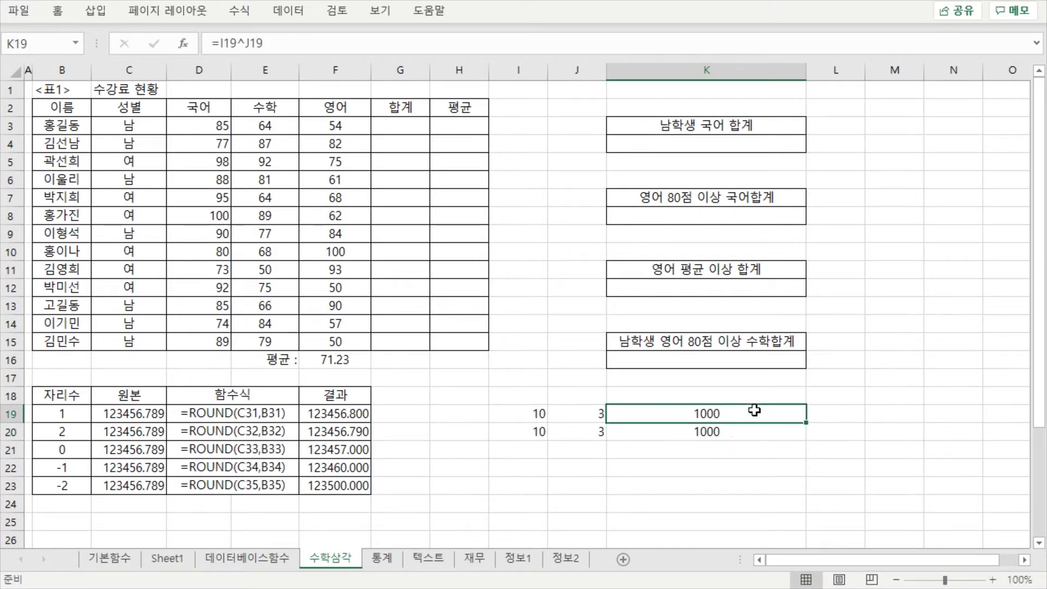
pyautogui.click(739, 435)
pyautogui.click(747, 413)
# Step: Clear the power example from cells I19:K20
pyautogui.moveTo(527, 413); pyautogui.dragTo(705, 431)
pyautogui.press('Delete')
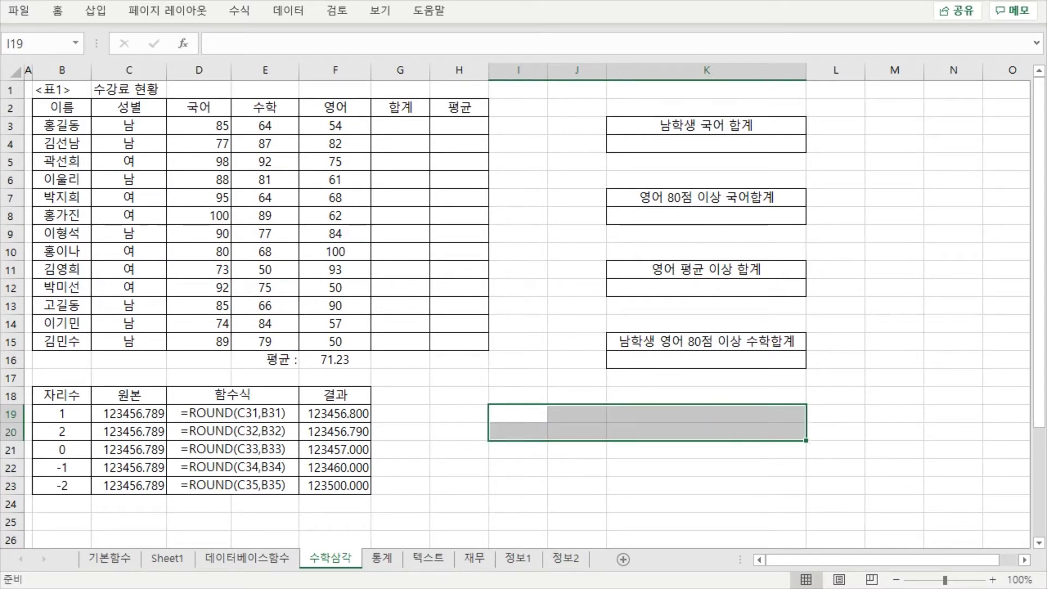
pyautogui.click(725, 414)
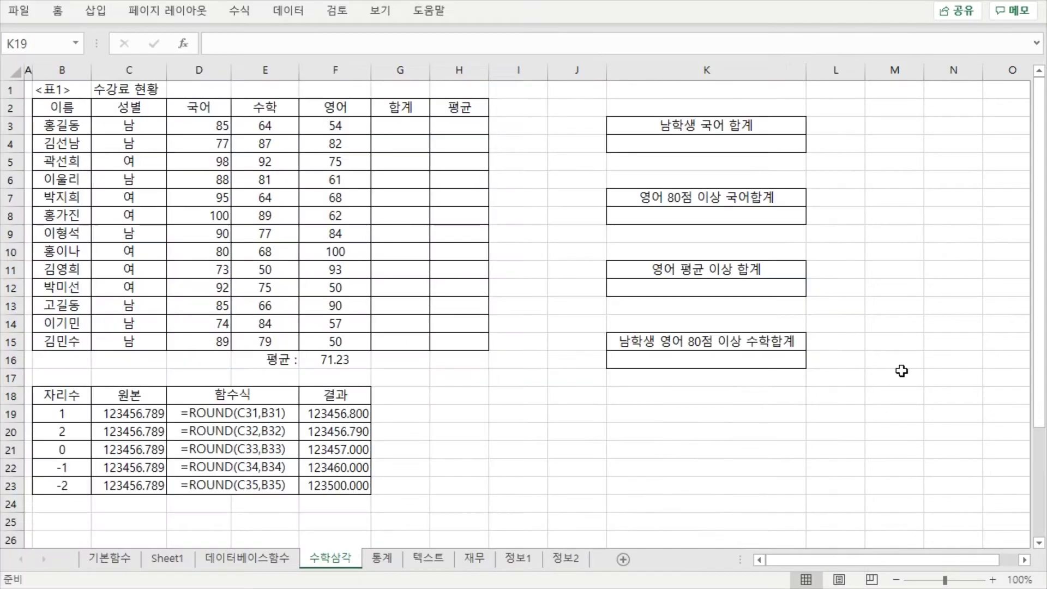
# Step: Enter =RAND() in K18 to generate a random decimal
pyautogui.click(706, 397)
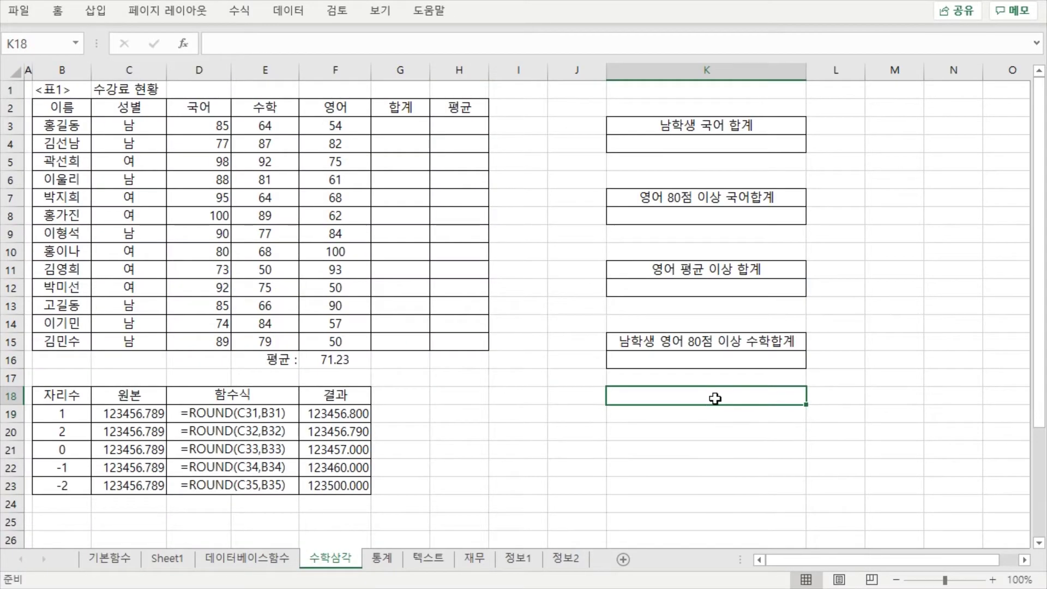
pyautogui.write('=ran')
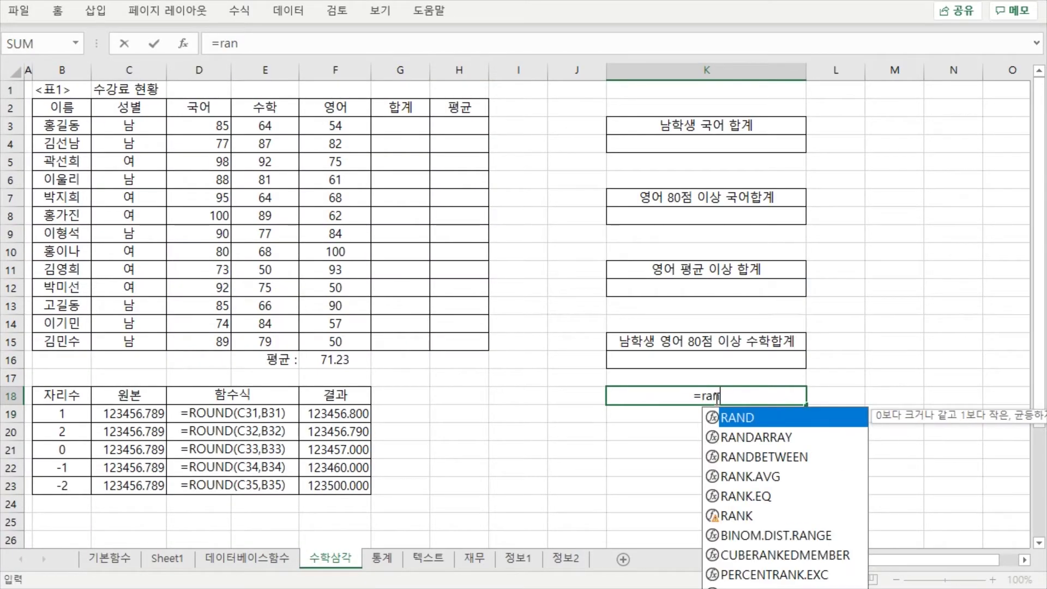
pyautogui.press('Tab')
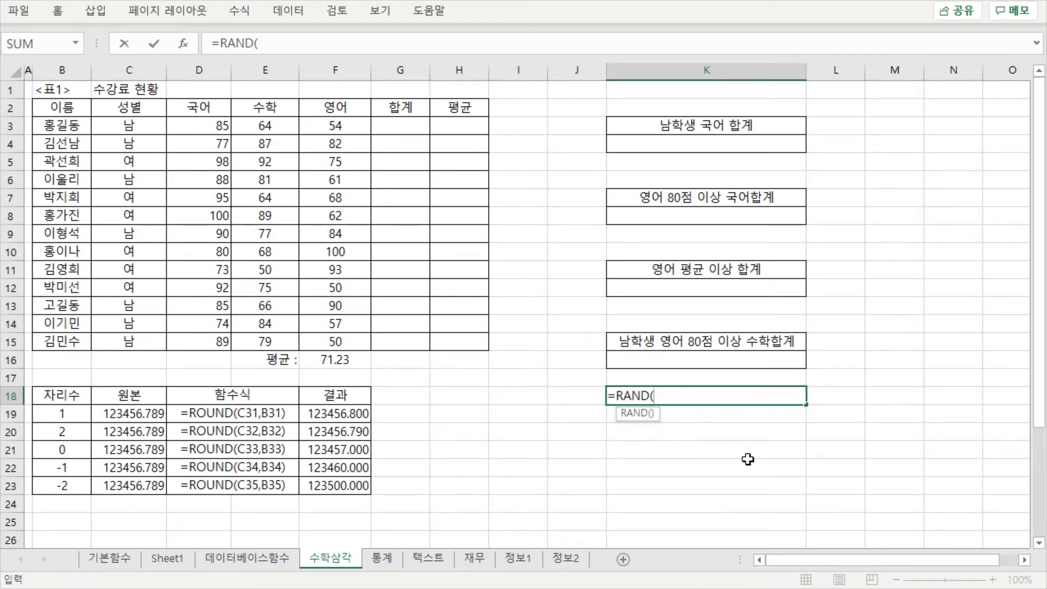
pyautogui.write(')')
pyautogui.press('Return')
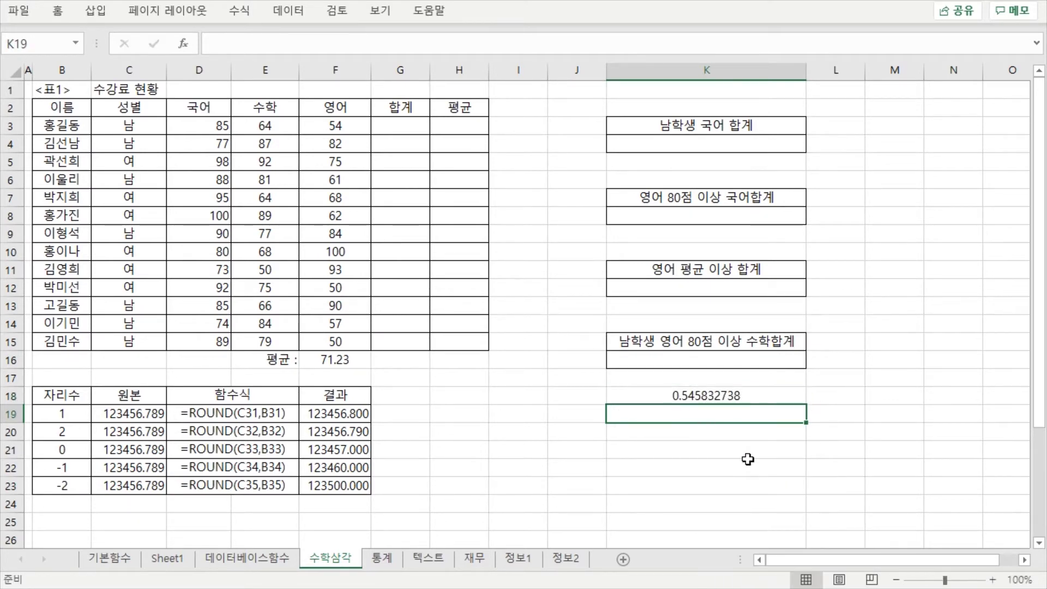
# Step: Reopen and re-enter the RAND formula in K18 twice to see it generate new random numbers
pyautogui.click(766, 396)
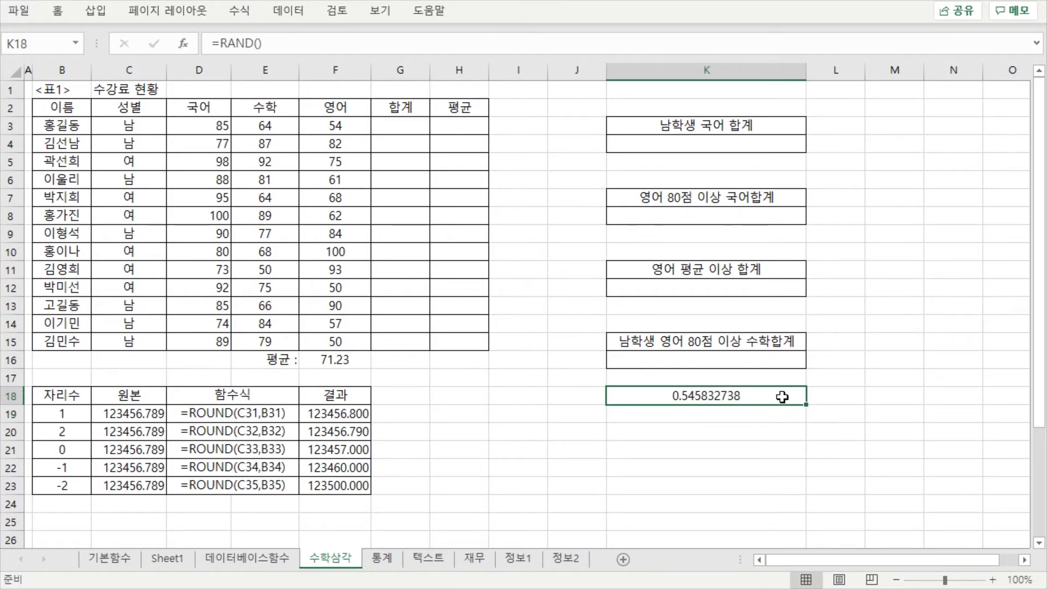
pyautogui.doubleClick(782, 396)
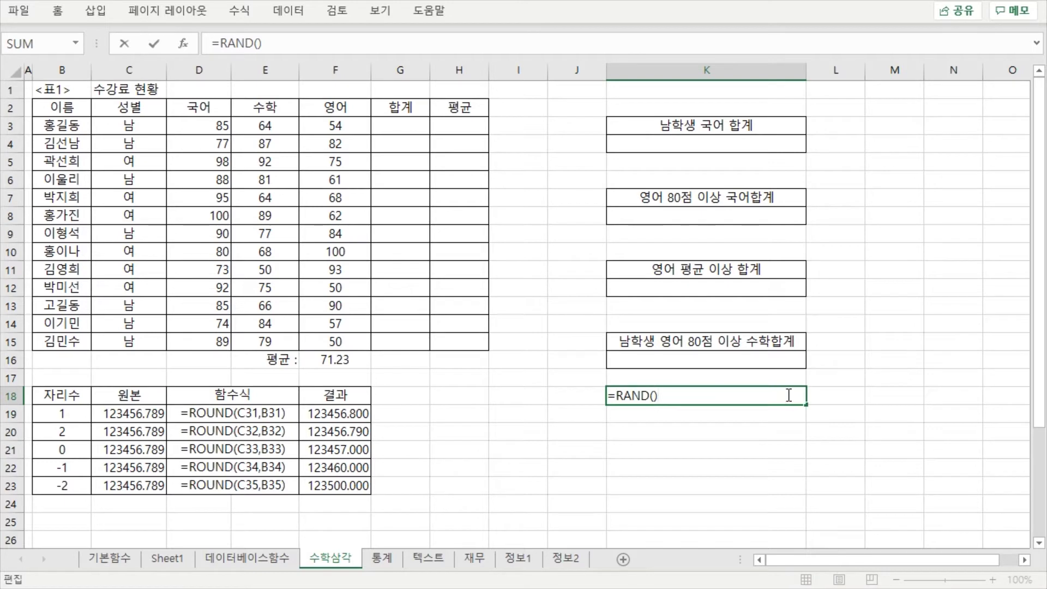
pyautogui.press('Return')
pyautogui.doubleClick(787, 395)
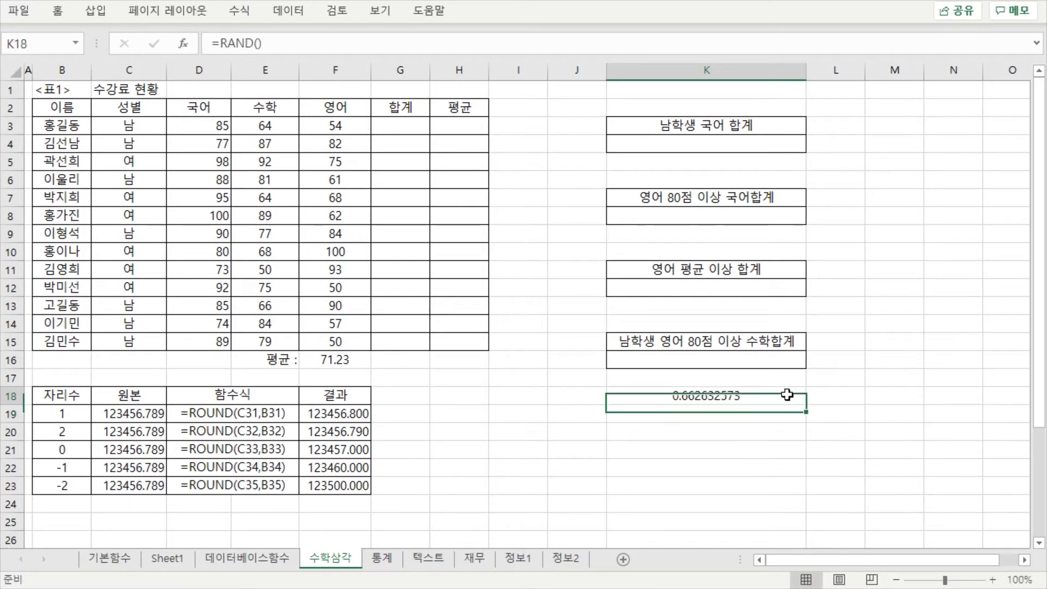
pyautogui.press('Return')
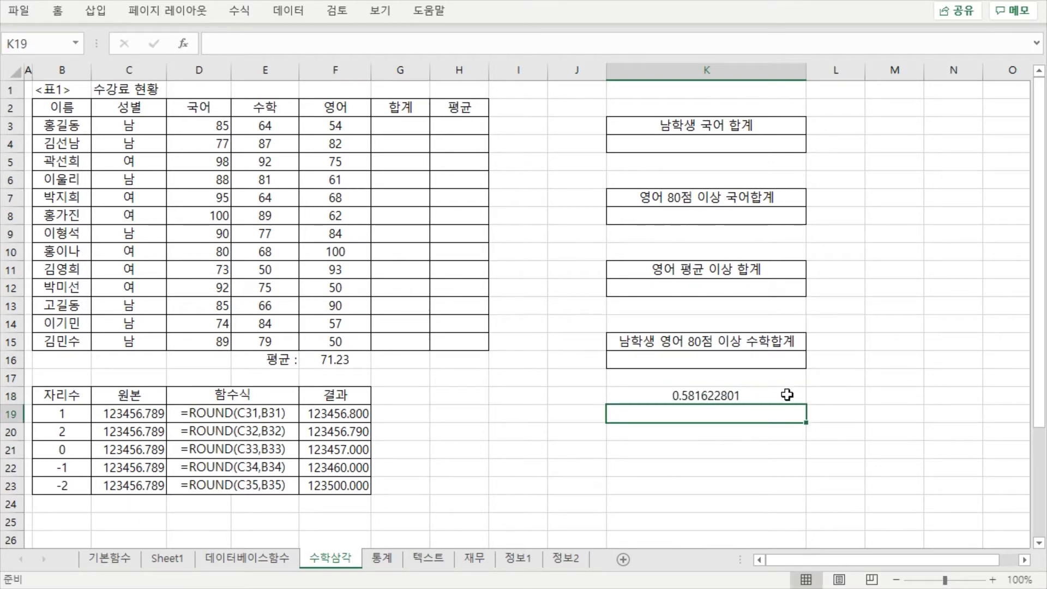
# Step: Recalculate the sheet repeatedly with K18 selected to examine the range of random decimals
pyautogui.click(787, 395)
pyautogui.press('F9')
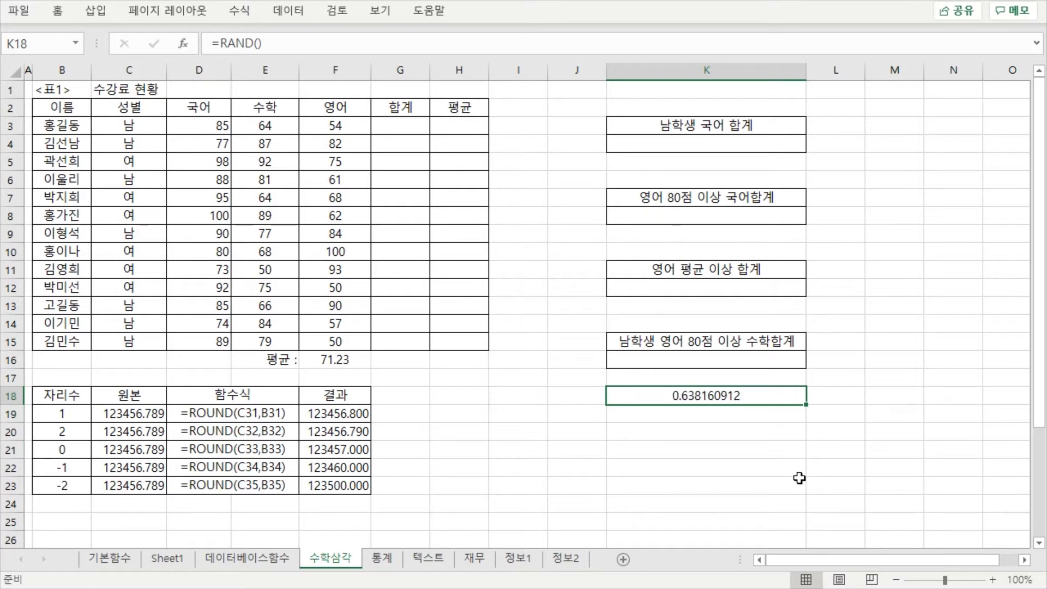
pyautogui.press('F9')
pyautogui.press('F9')
pyautogui.press('F9')
pyautogui.press('F9')
pyautogui.press('F9')
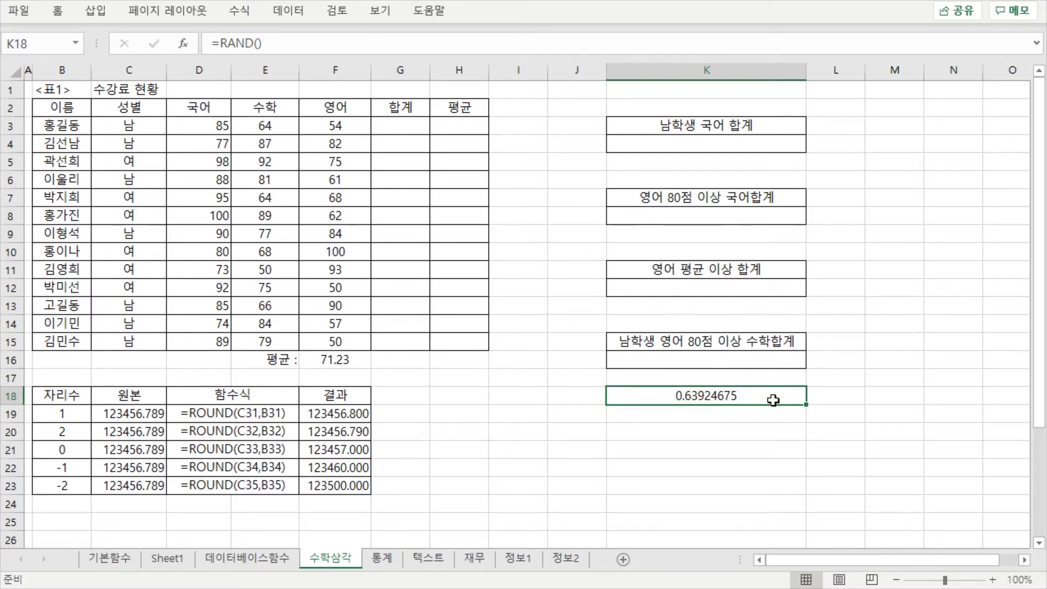
pyautogui.press('F9')
pyautogui.press('F9')
pyautogui.press('F9')
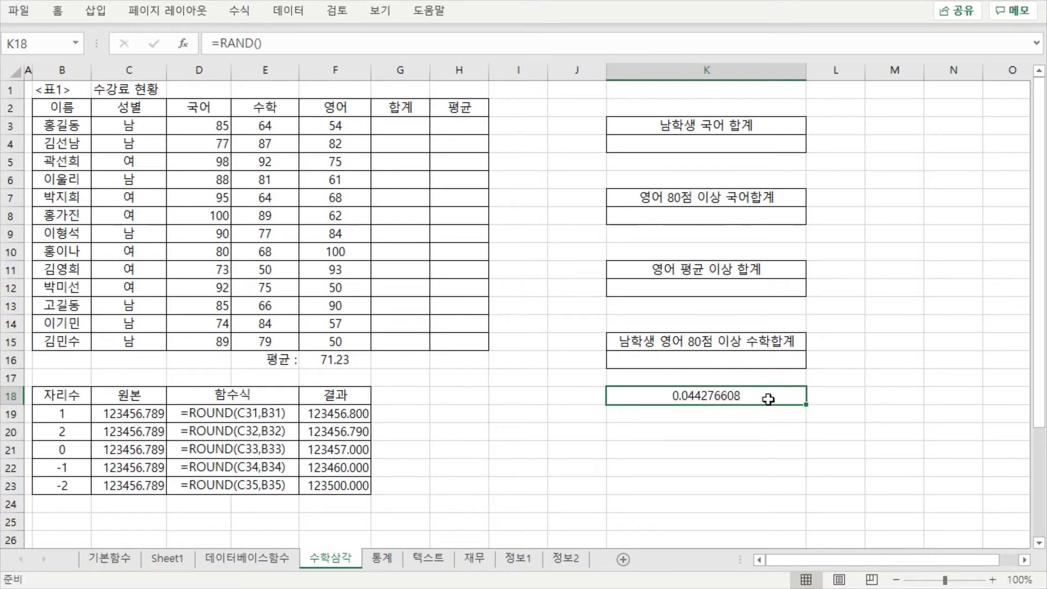
pyautogui.press('F9')
pyautogui.press('F9')
pyautogui.press('F9')
pyautogui.press('F9')
# Step: Enter =RANDBETWEEN(1,100) in K19 to generate a random integer from 1 to 100
pyautogui.click(666, 418)
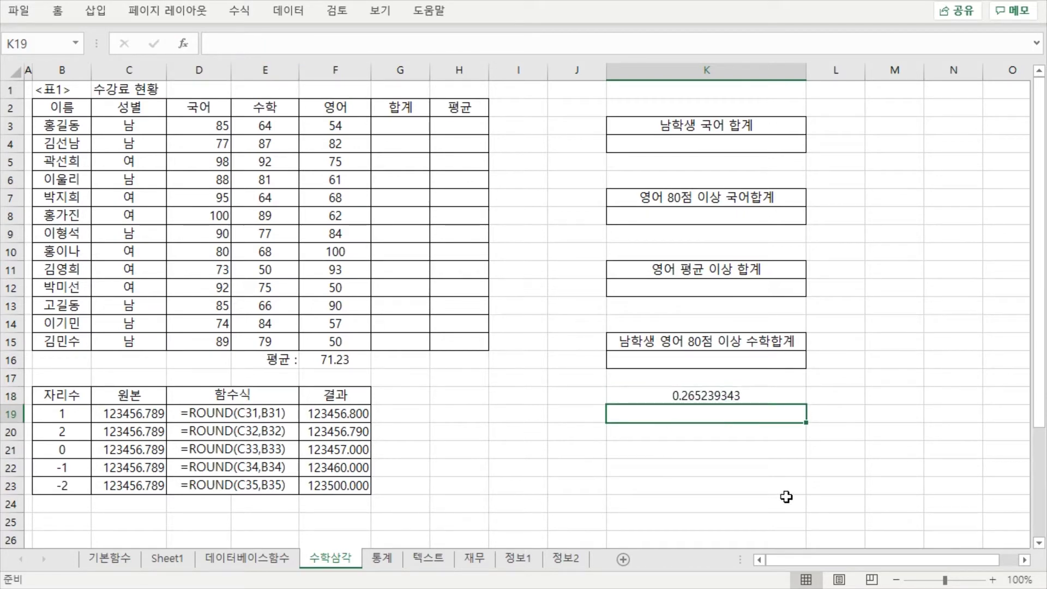
pyautogui.write('=rand')
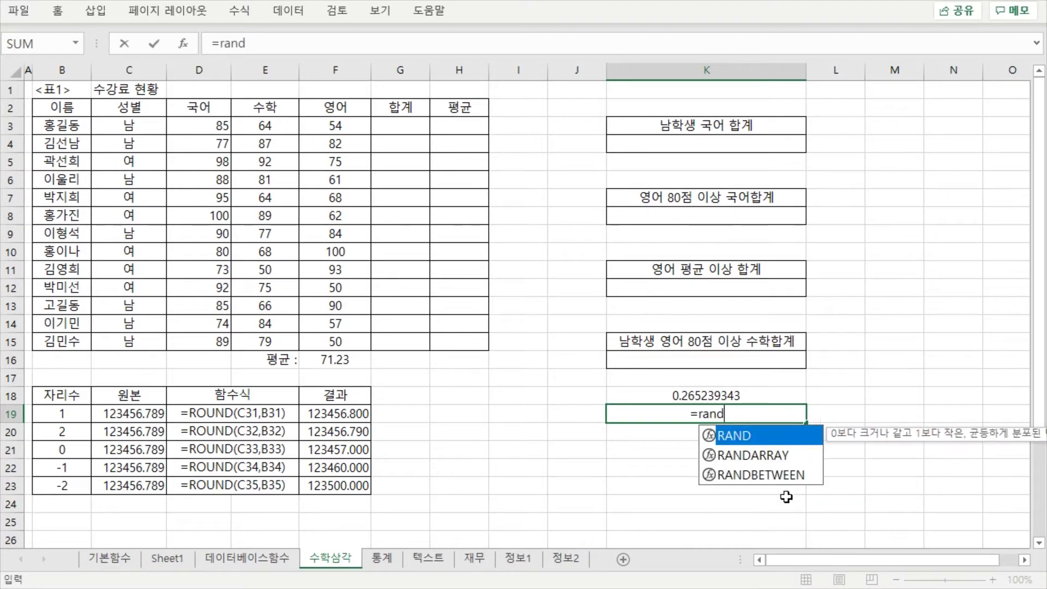
pyautogui.press('Down')
pyautogui.press('Down')
pyautogui.press('Tab')
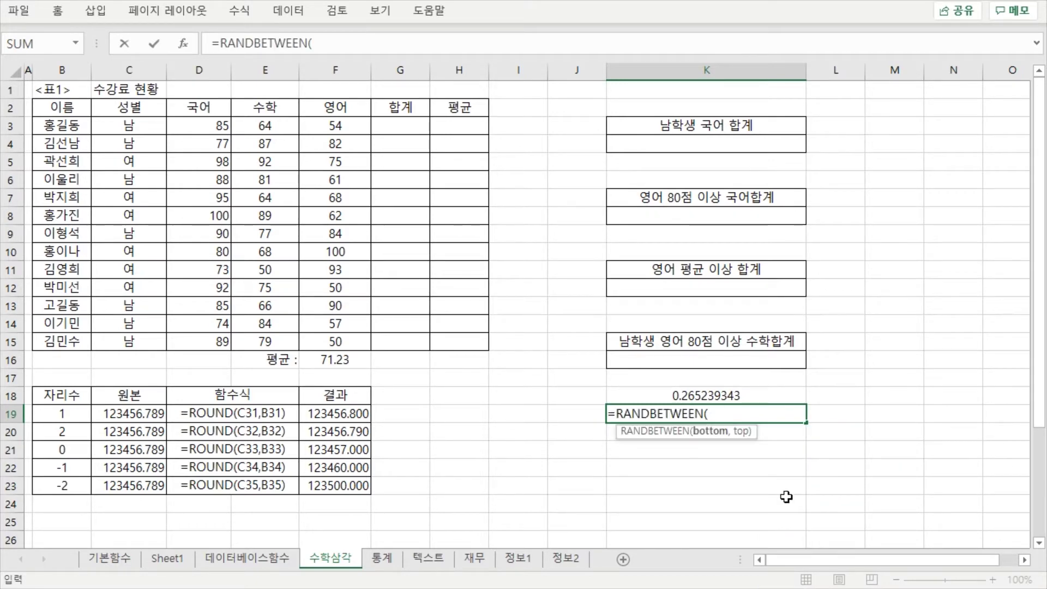
pyautogui.write('1,10)')
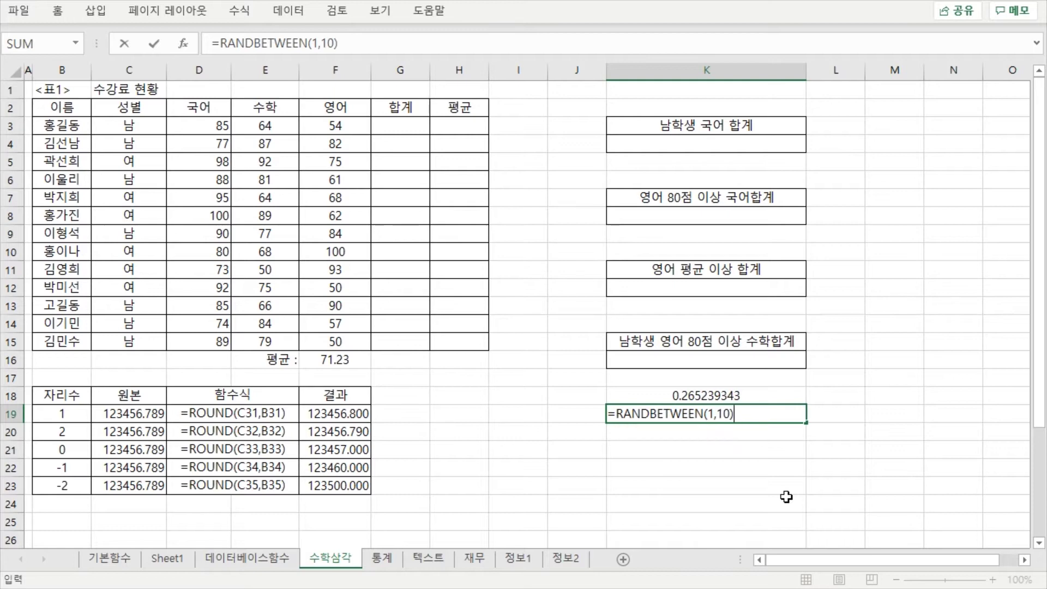
pyautogui.press('BackSpace')
pyautogui.write('0)')
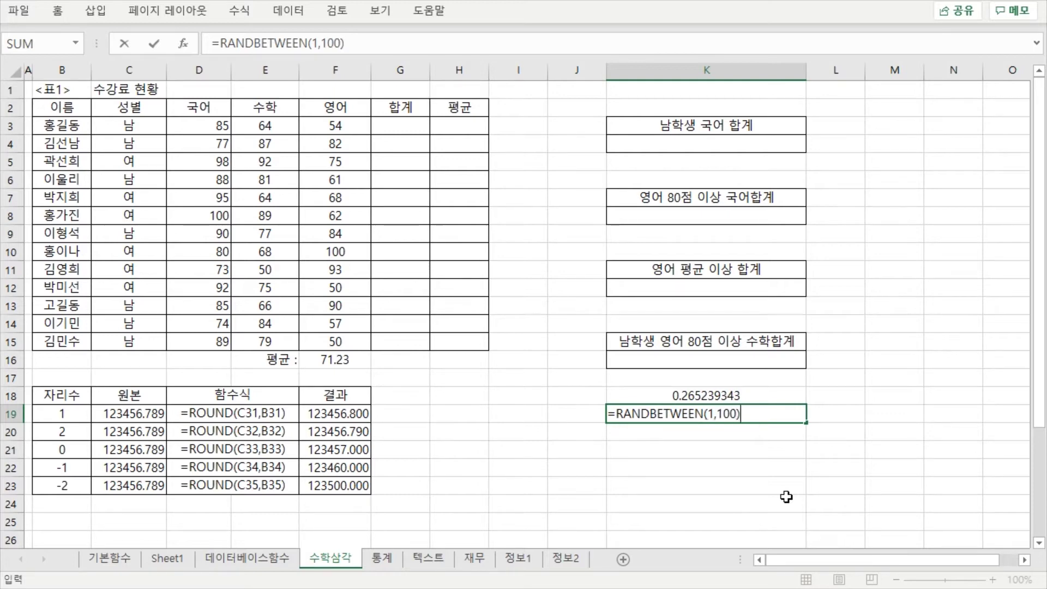
pyautogui.press('Return')
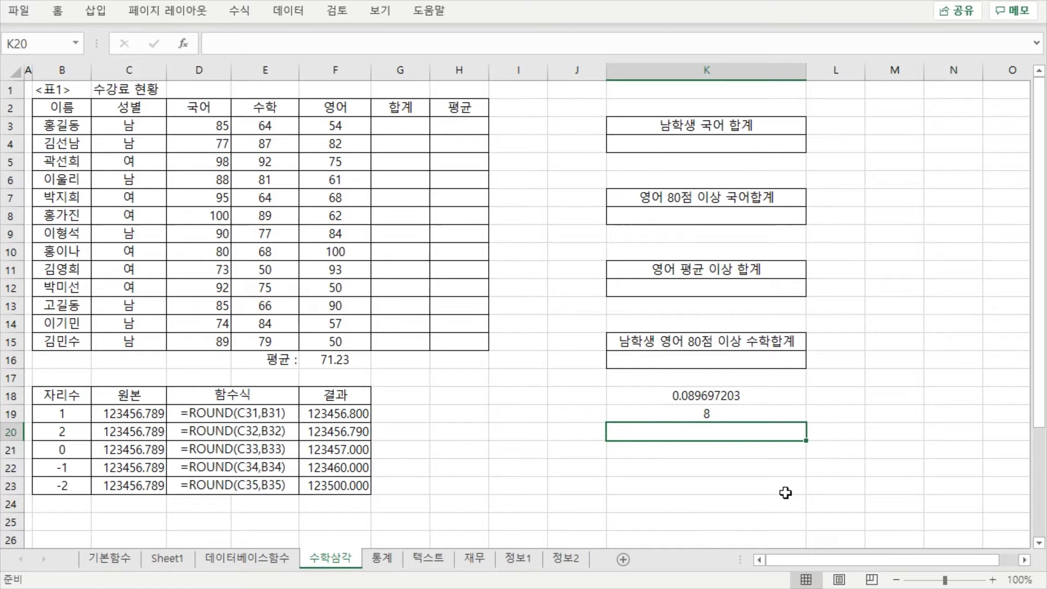
# Step: Recalculate the sheet repeatedly to examine new random integers in K19, and compare its formula with the RAND formula in K18
pyautogui.click(765, 418)
pyautogui.click(746, 426)
pyautogui.press('F9')
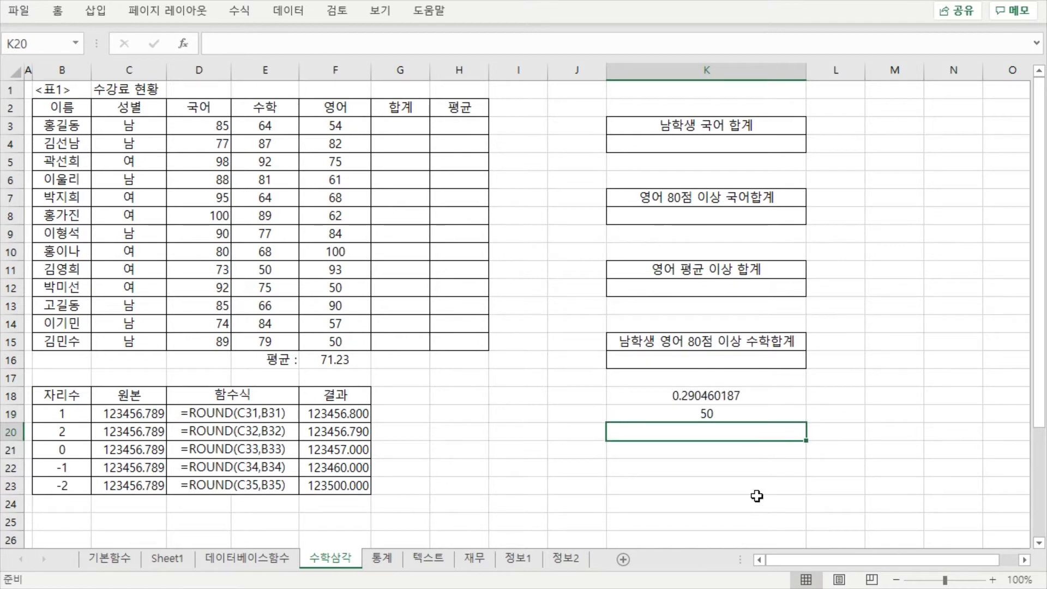
pyautogui.press('F9')
pyautogui.press('F9')
pyautogui.press('F9')
pyautogui.press('F9')
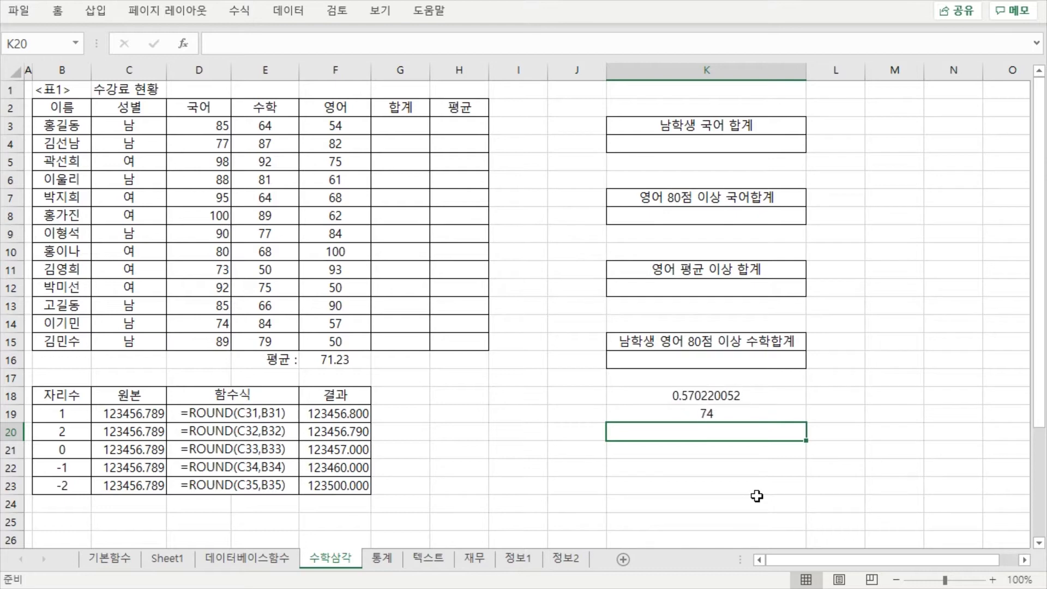
pyautogui.press('F9')
pyautogui.press('F9')
pyautogui.press('F9')
pyautogui.press('F9')
pyautogui.press('F9')
pyautogui.click(751, 415)
pyautogui.click(760, 396)
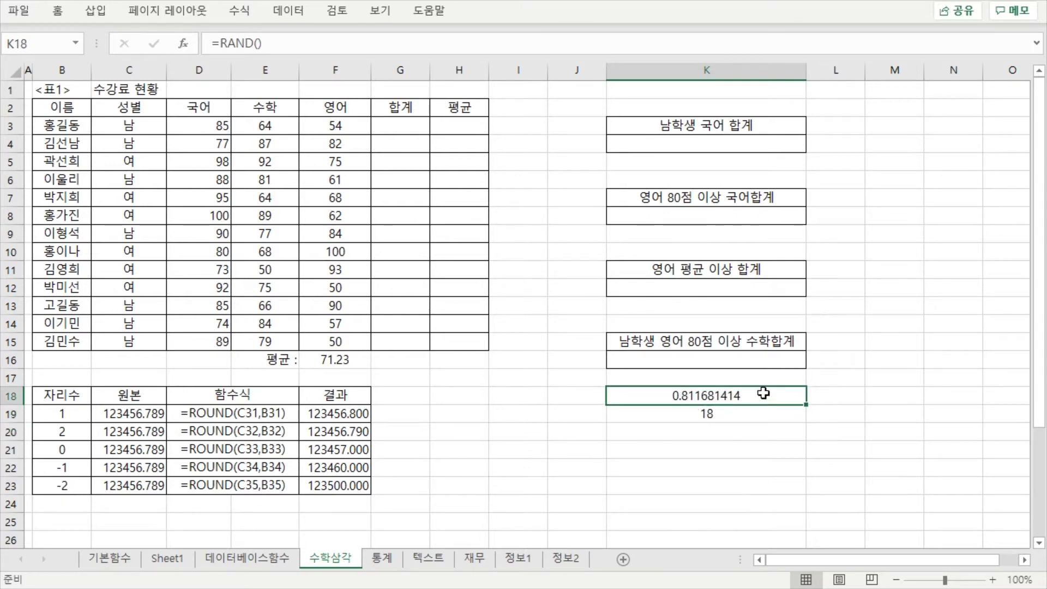
# Step: Compare the RAND and RANDBETWEEN formulas in K18 and K19, and clear both cells
pyautogui.click(753, 413)
pyautogui.click(761, 391)
pyautogui.click(762, 383)
pyautogui.click(766, 398)
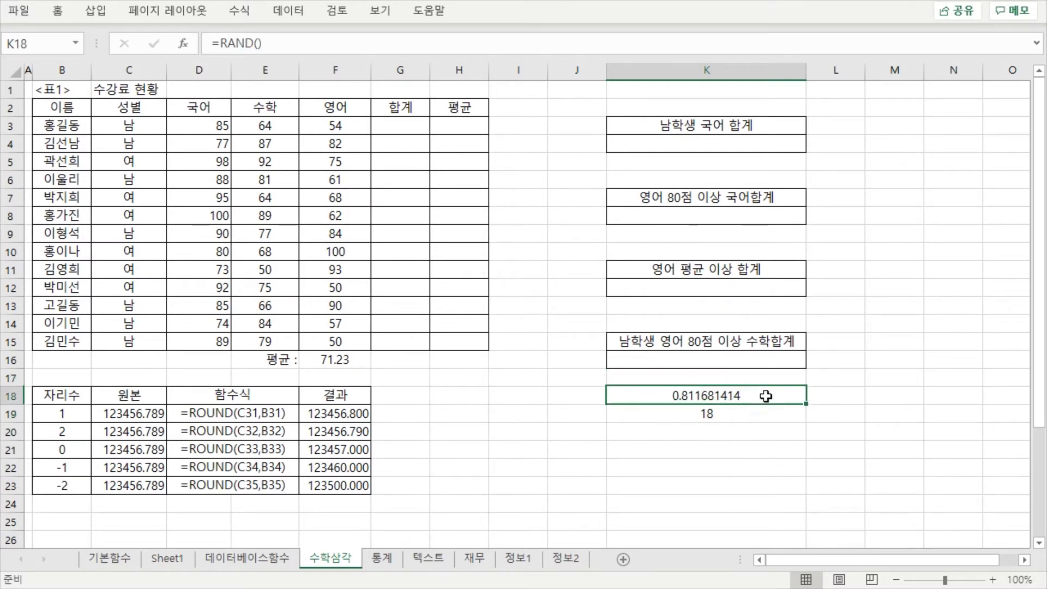
pyautogui.click(753, 393)
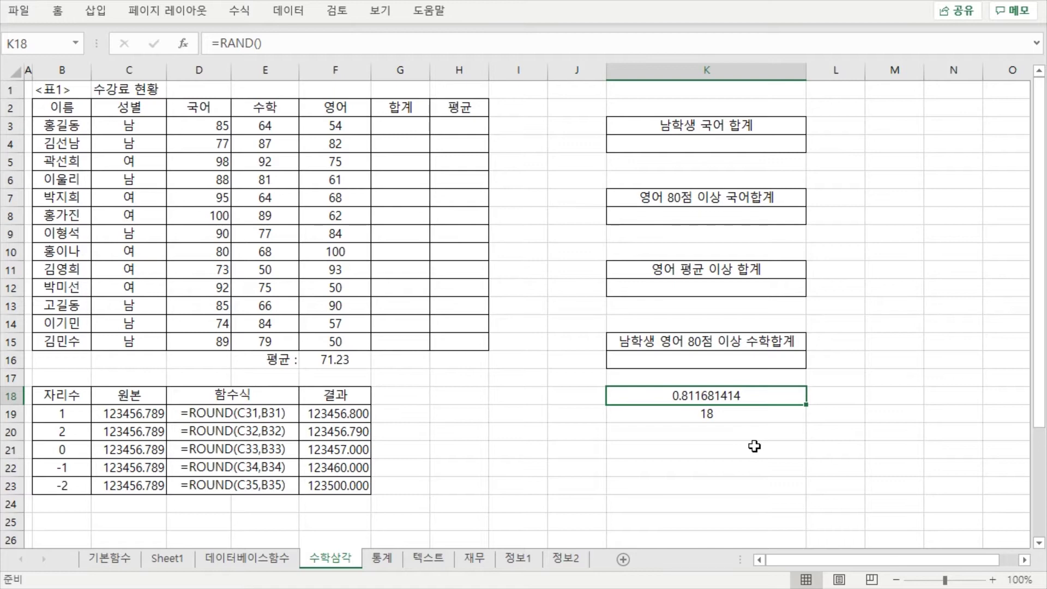
pyautogui.click(756, 418)
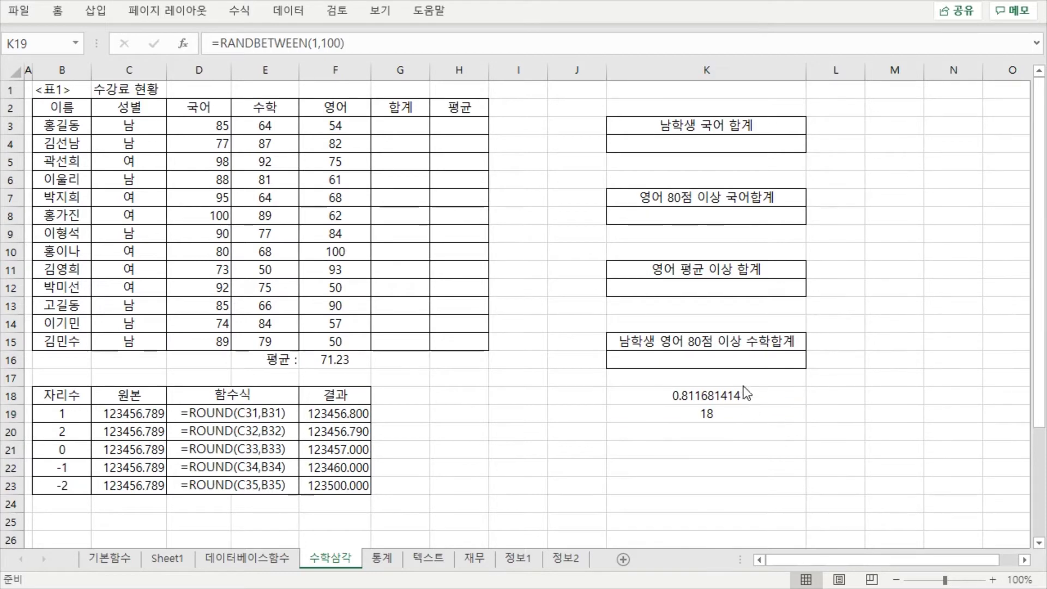
pyautogui.moveTo(740, 393); pyautogui.dragTo(731, 411)
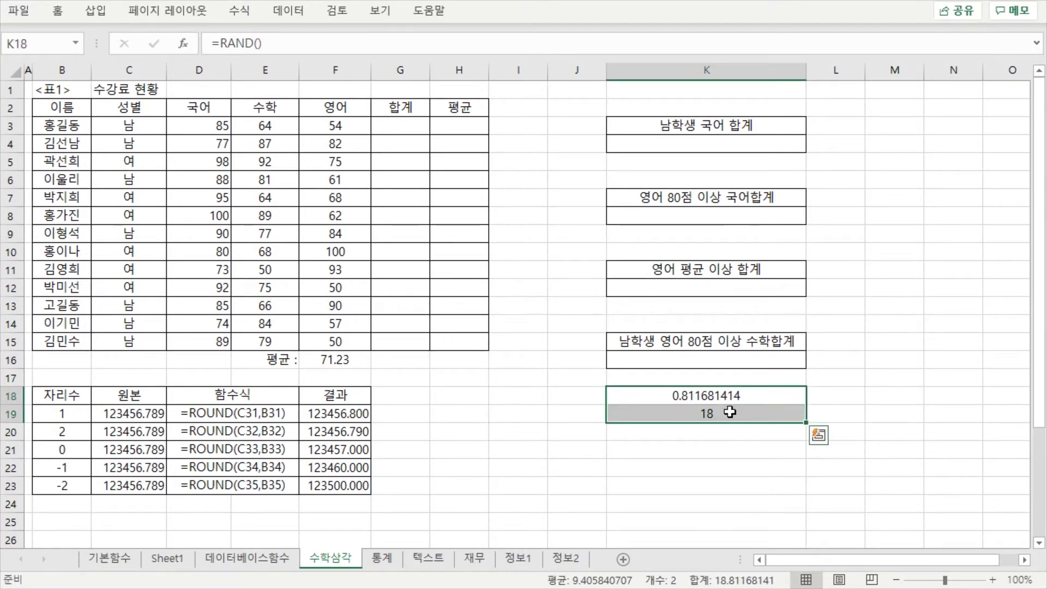
pyautogui.press('Delete')
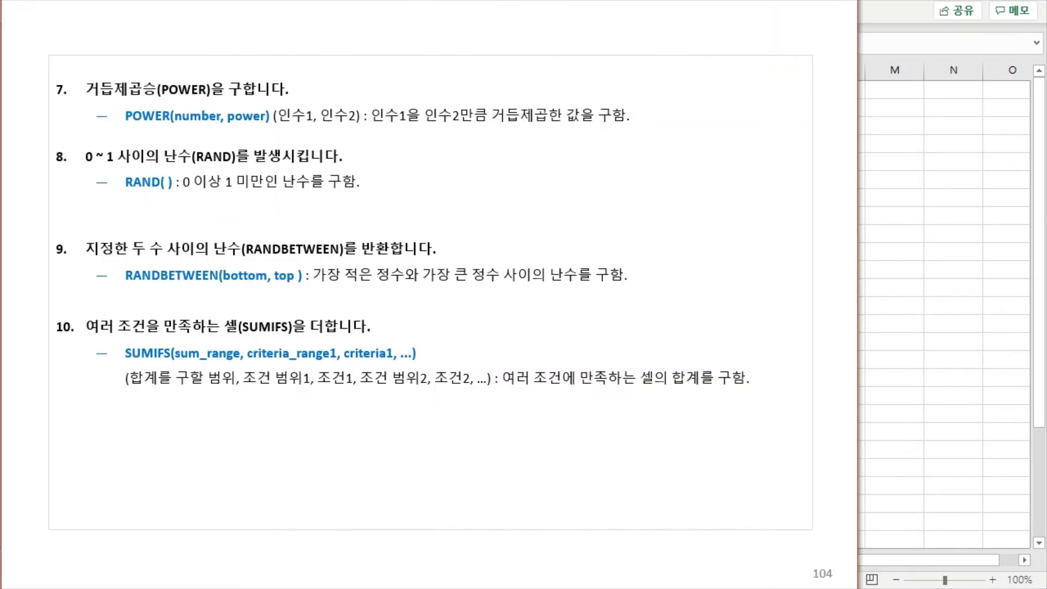
# Step: Switch to the function notes to review the math and trigonometry function list, and return to the Excel worksheet
pyautogui.hotkey('alt', 'Tab')
pyautogui.scroll(1, 360, 376)
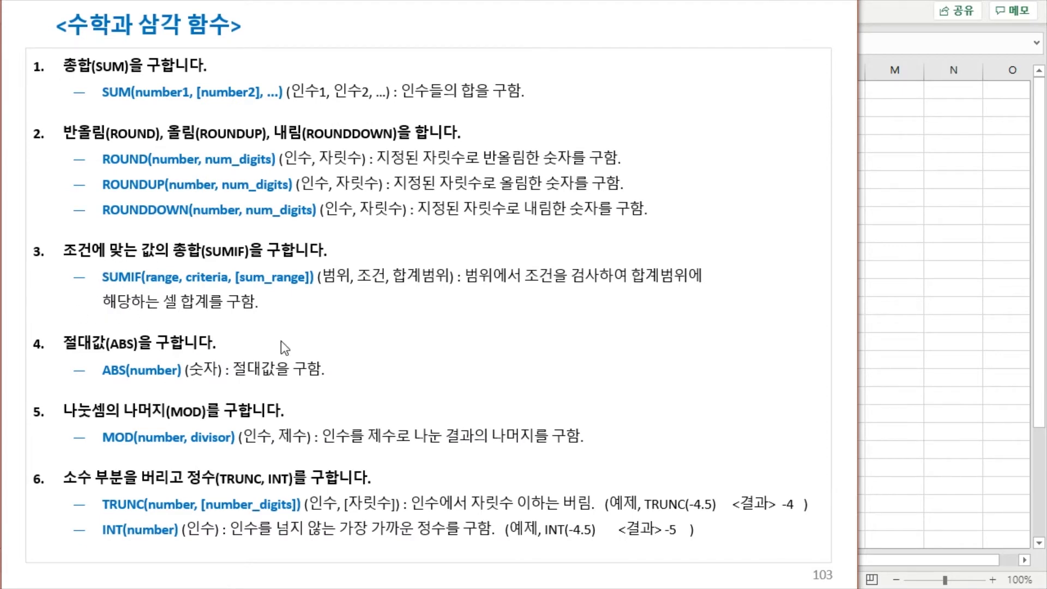
pyautogui.hotkey('alt', 'Tab')
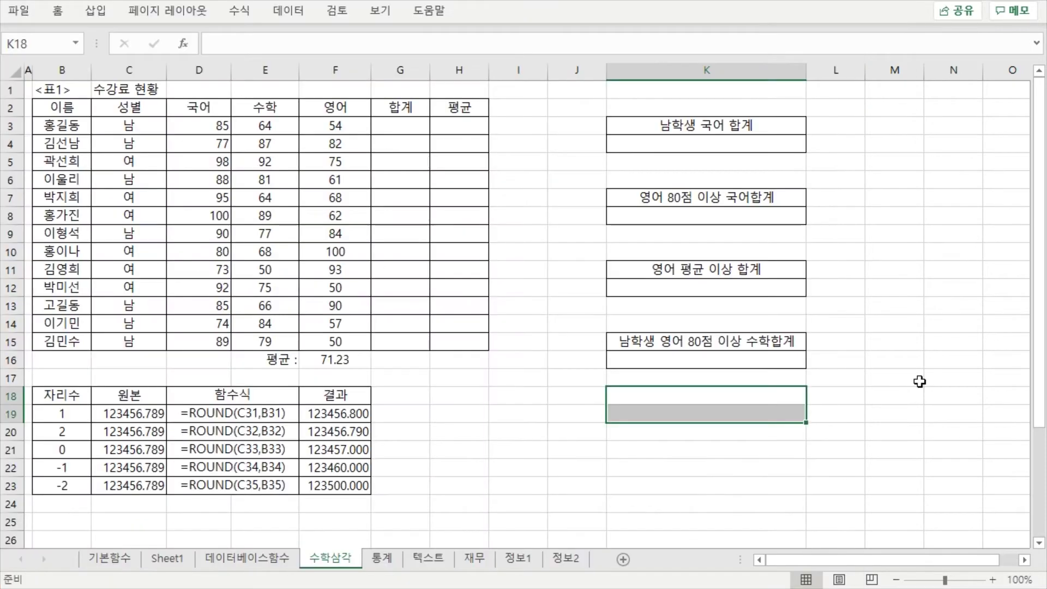
pyautogui.click(639, 448)
pyautogui.click(530, 425)
pyautogui.click(447, 393)
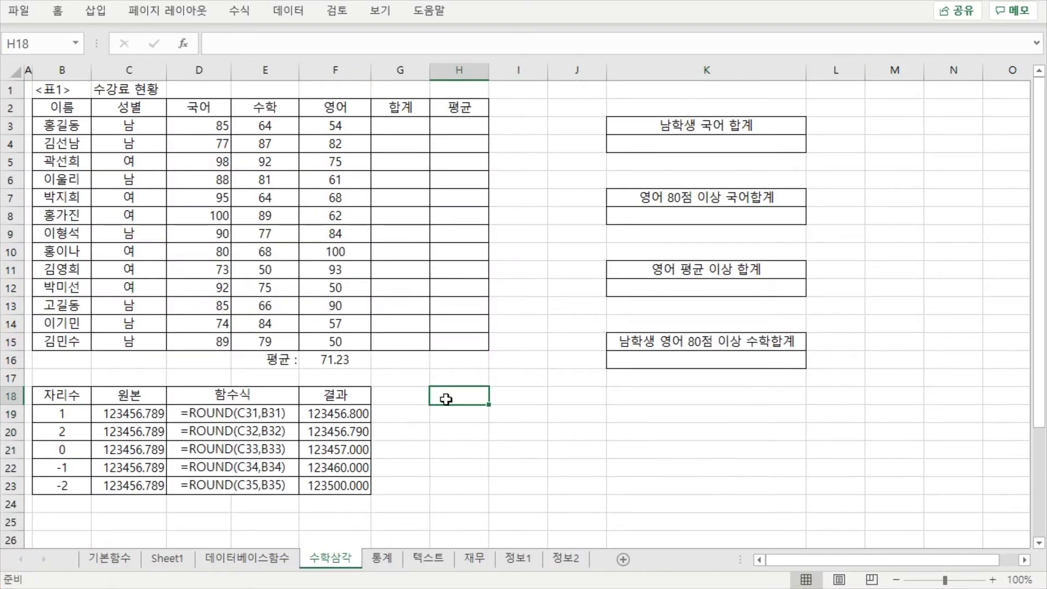
pyautogui.click(479, 414)
pyautogui.click(507, 400)
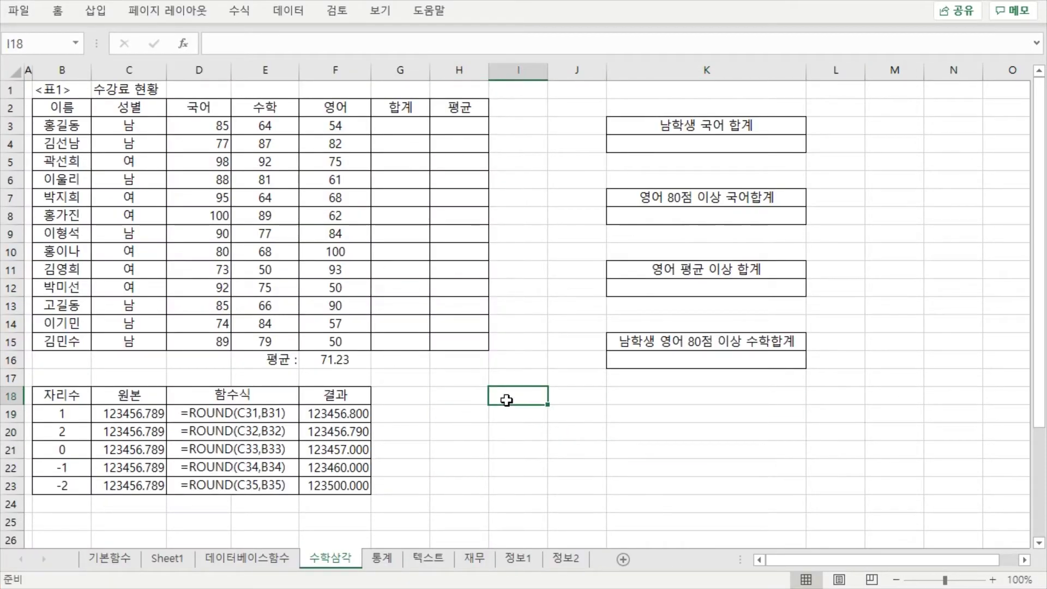
pyautogui.click(461, 403)
pyautogui.click(500, 397)
# Step: Examine the gender range C3:C15 and Korean score range D3:D15 needed for the 남학생 국어 합계 in K4
pyautogui.click(691, 143)
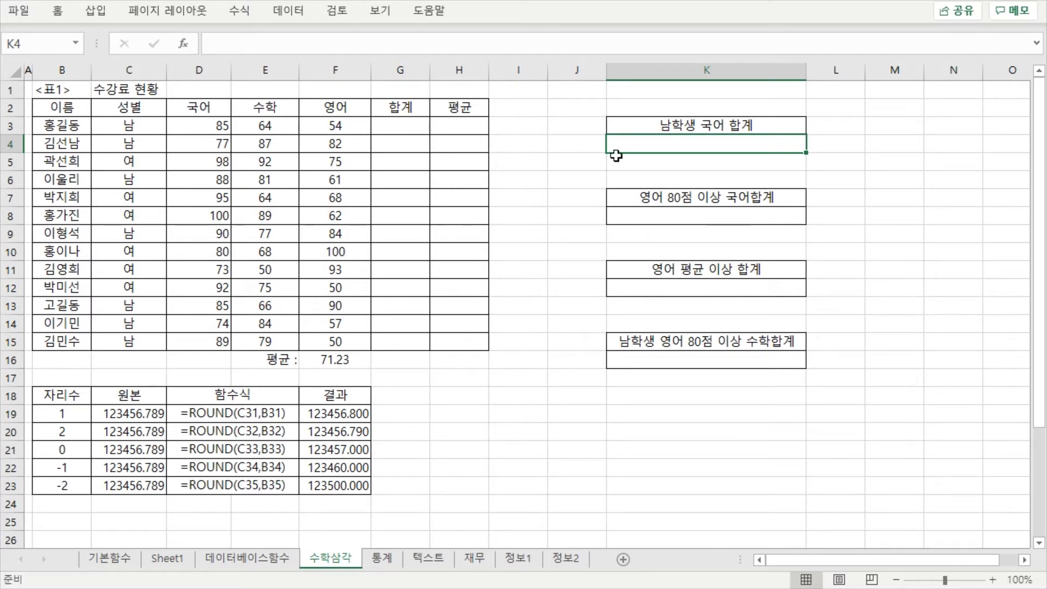
pyautogui.click(143, 107)
pyautogui.moveTo(143, 121); pyautogui.dragTo(140, 340)
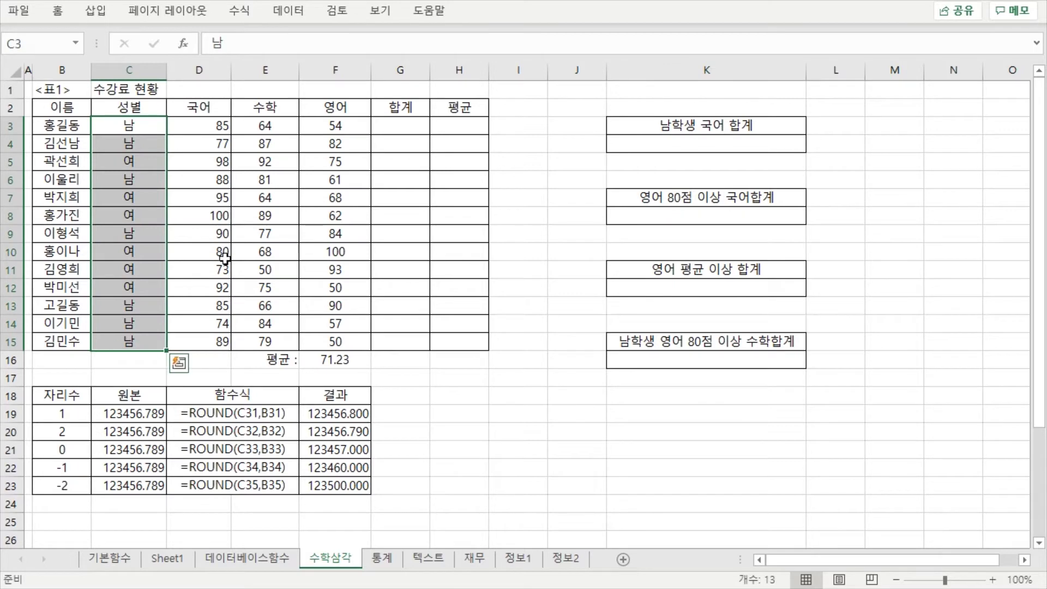
pyautogui.click(335, 161)
pyautogui.moveTo(225, 123); pyautogui.dragTo(178, 341)
pyautogui.moveTo(142, 128); pyautogui.dragTo(130, 338)
pyautogui.click(151, 157)
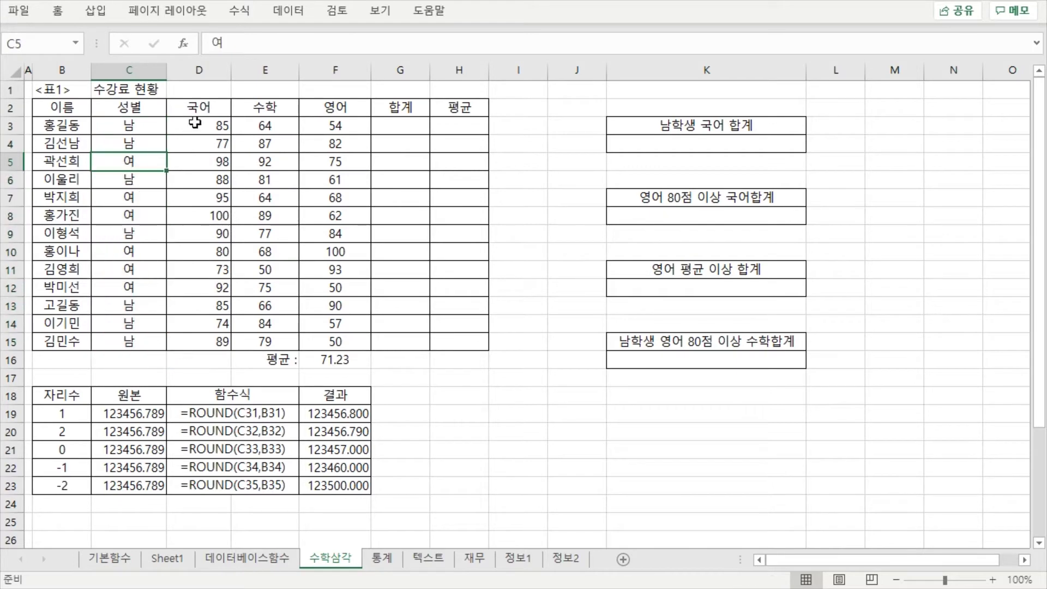
pyautogui.moveTo(196, 124); pyautogui.dragTo(177, 340)
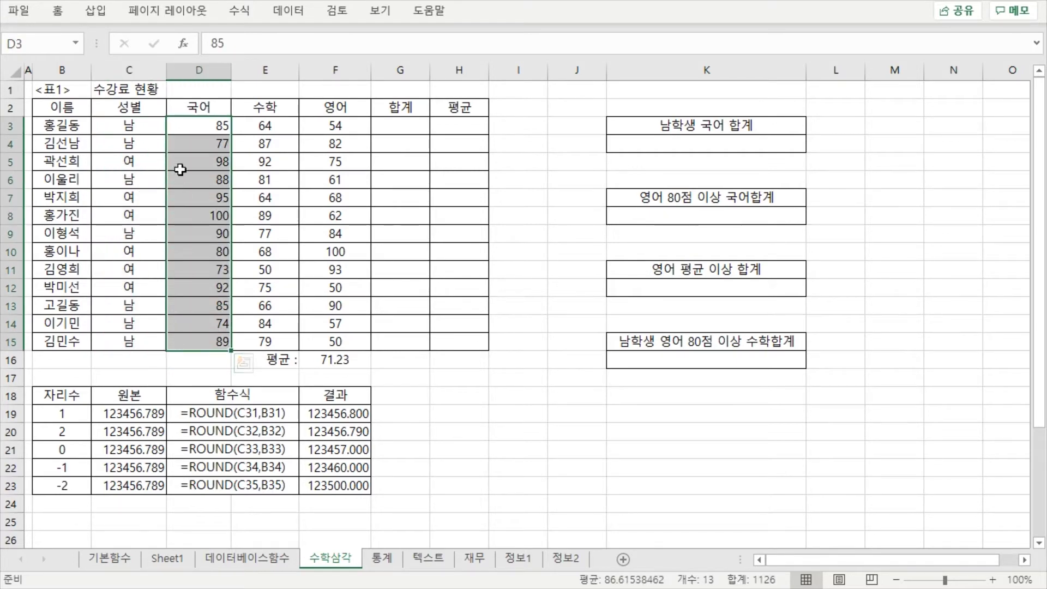
# Step: Go through the gender column for the 남 rows whose Korean scores count toward the total in K4
pyautogui.click(145, 143)
pyautogui.click(141, 163)
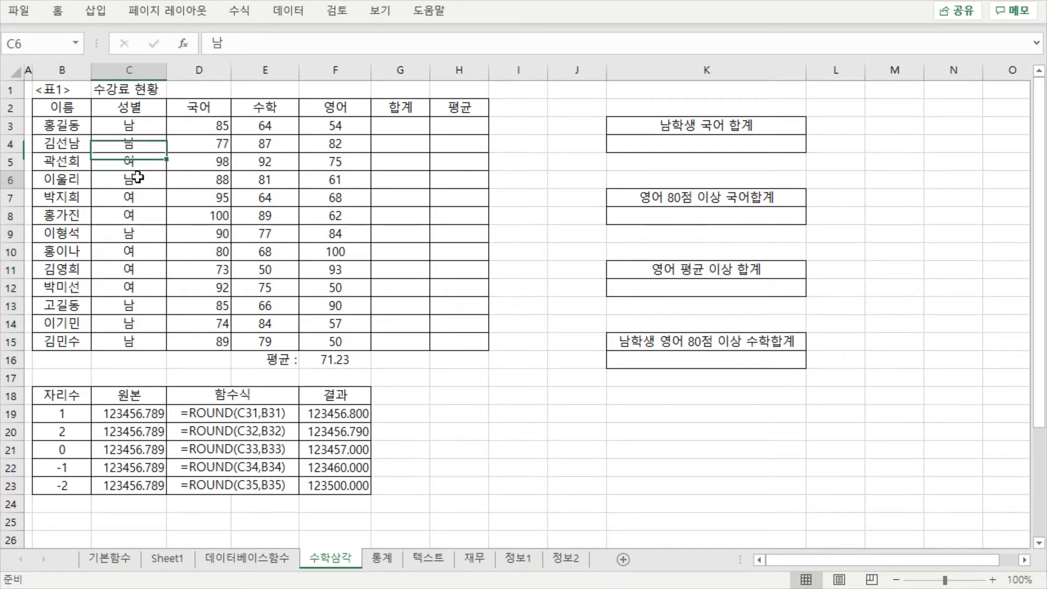
pyautogui.click(140, 180)
pyautogui.click(133, 234)
pyautogui.press('Down')
pyautogui.press('Down')
pyautogui.press('Down')
pyautogui.press('Down')
pyautogui.press('Down')
pyautogui.press('Down')
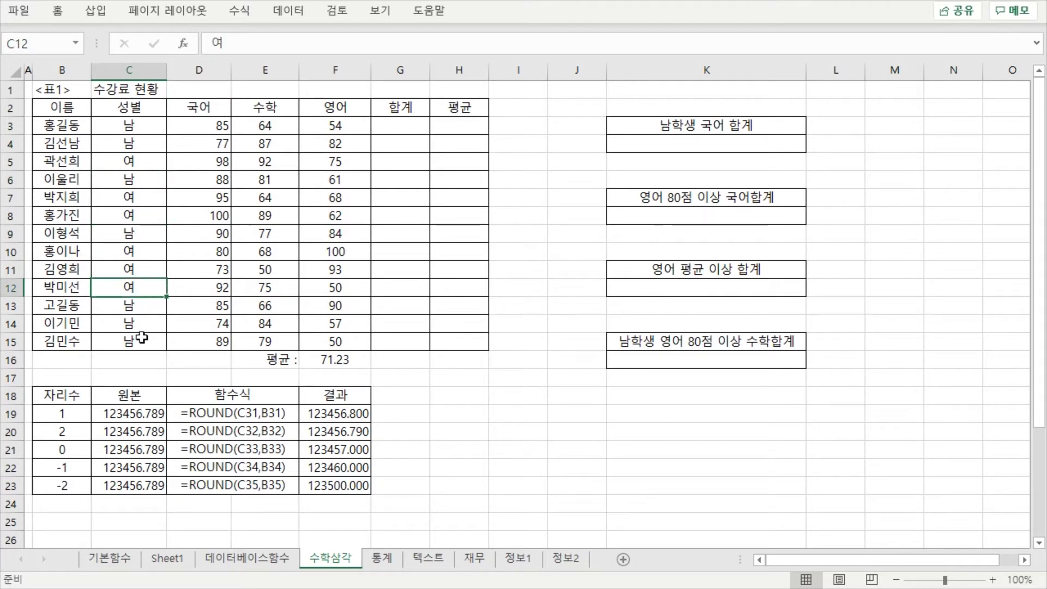
pyautogui.click(696, 151)
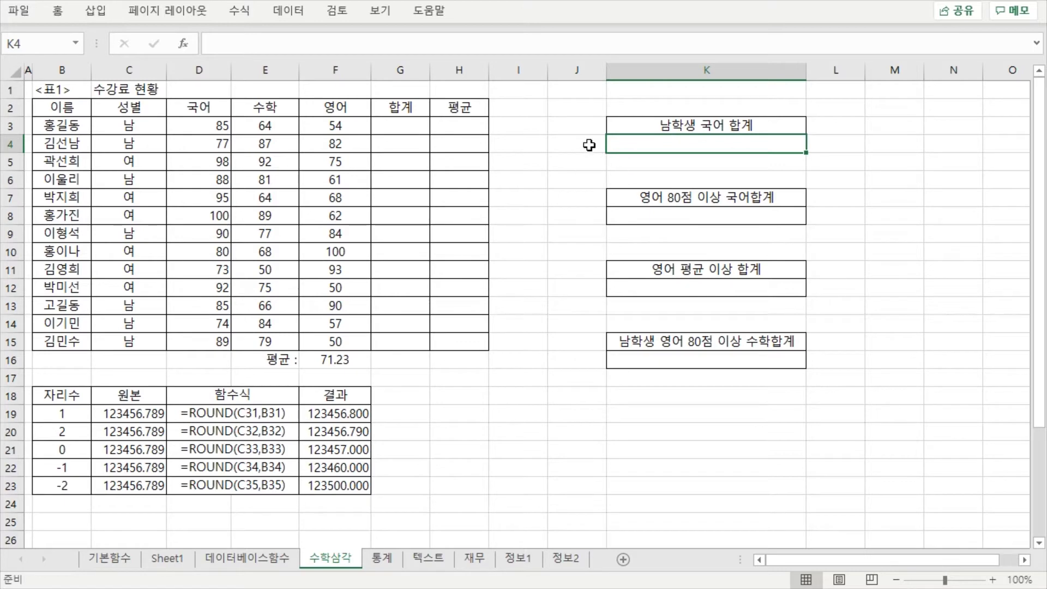
# Step: Enter the label DSUM in J2, beside the 남학생 국어 합계 box
pyautogui.click(575, 109)
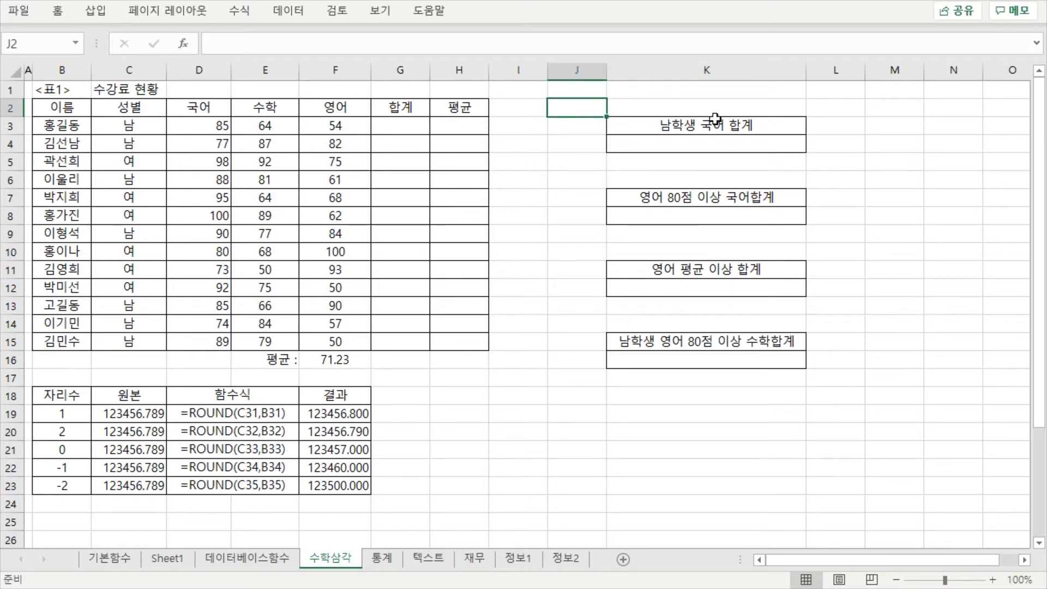
pyautogui.write('ㅇ')
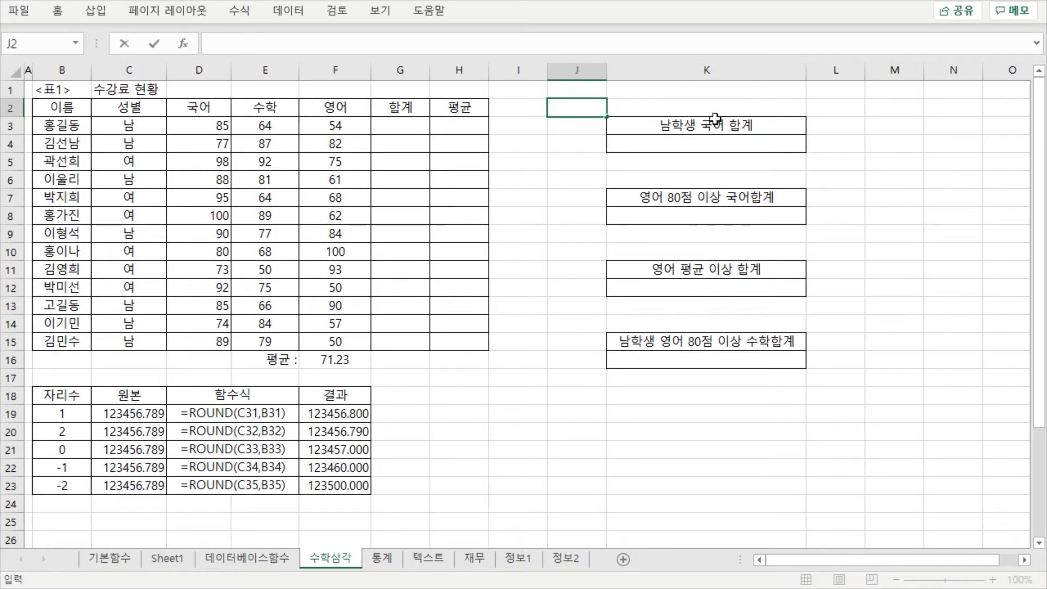
pyautogui.write('SUM')
pyautogui.press('Return')
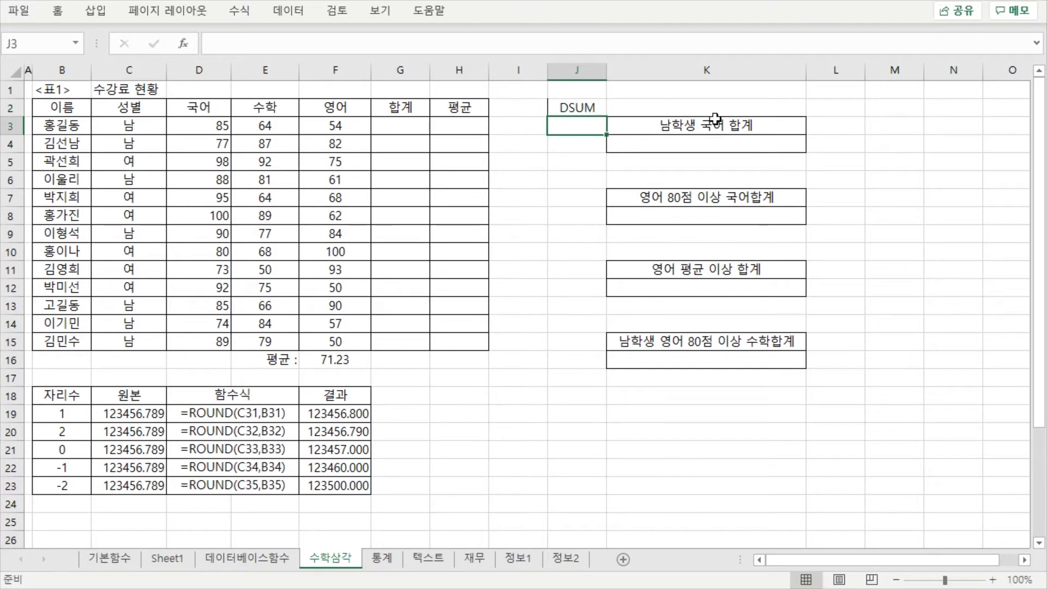
pyautogui.click(569, 107)
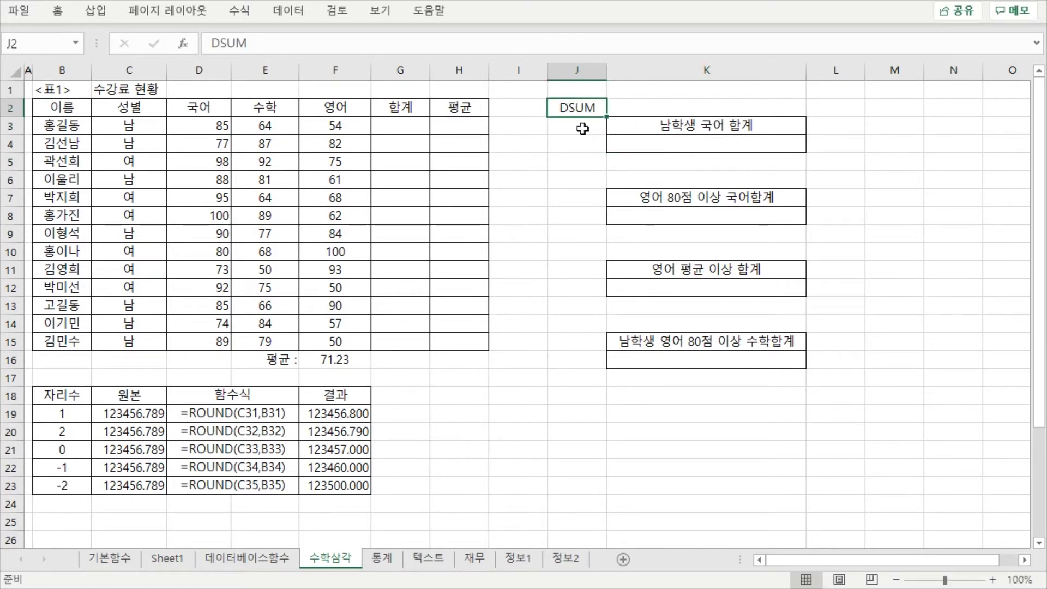
# Step: Apply borders around every cell in J2:J4
pyautogui.click(582, 129)
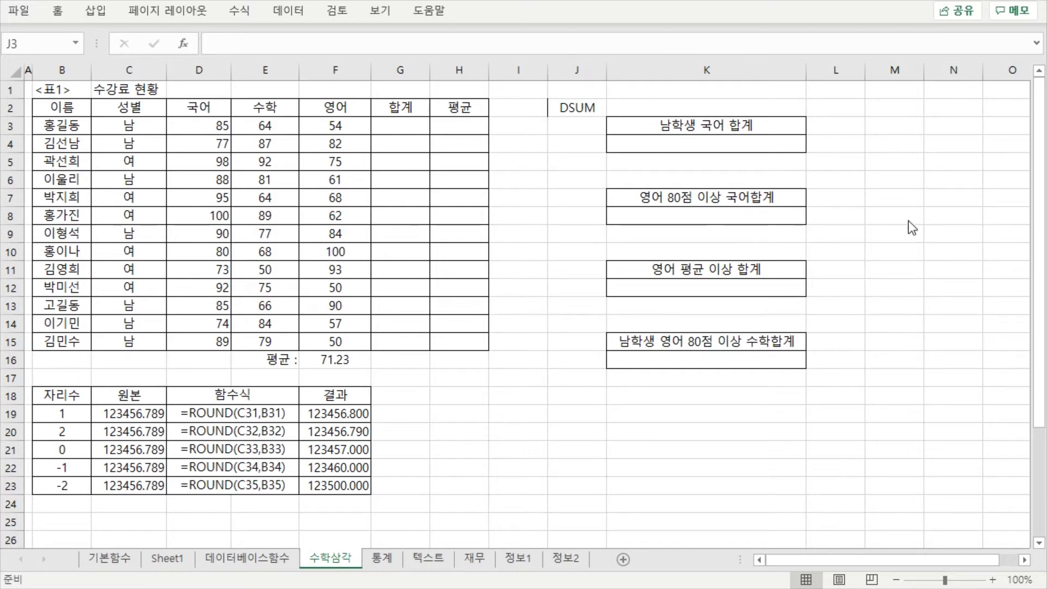
pyautogui.click(568, 144)
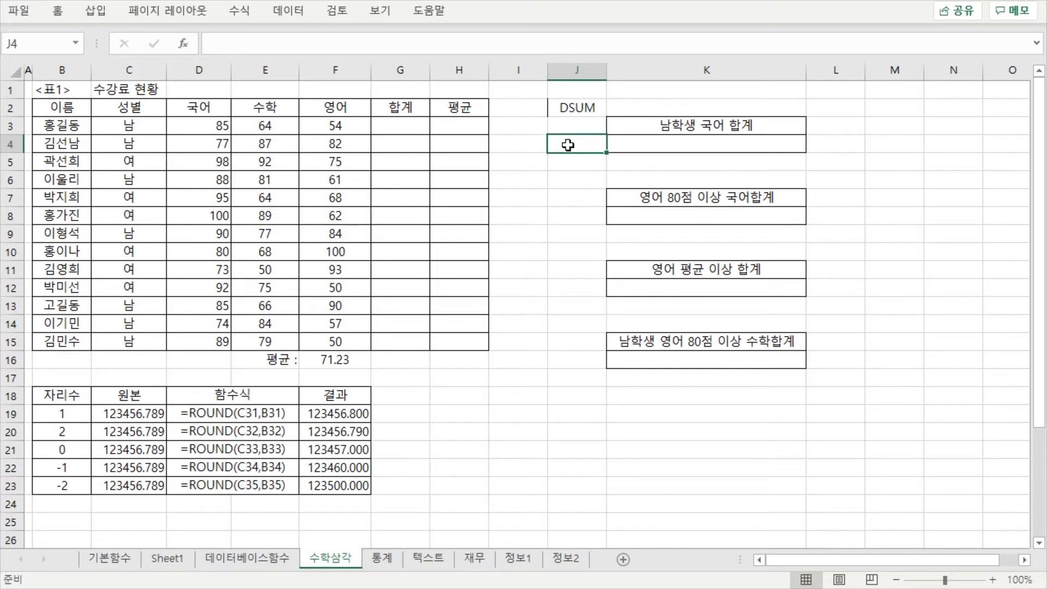
pyautogui.moveTo(576, 104); pyautogui.dragTo(571, 137)
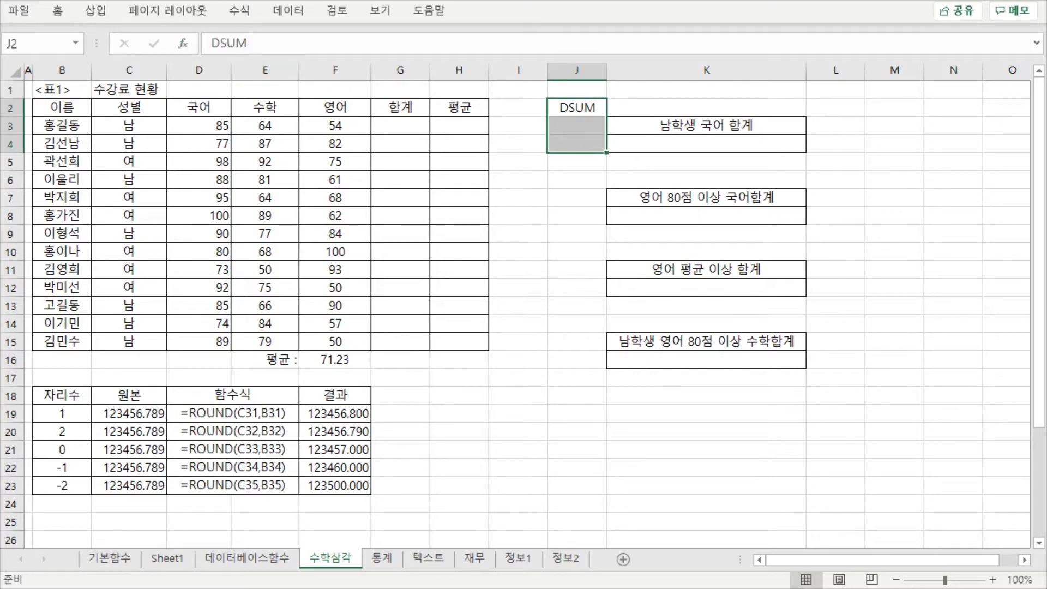
pyautogui.click(587, 215)
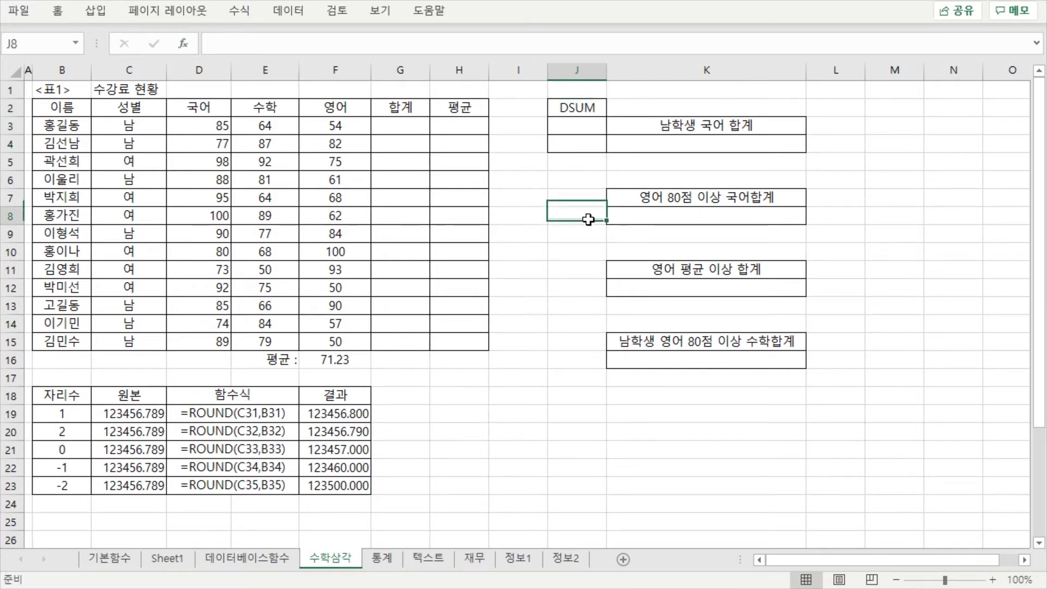
# Step: Copy the 성별 header and 남 value from C2:C3 into J3:J4 as the DSUM criteria
pyautogui.click(583, 125)
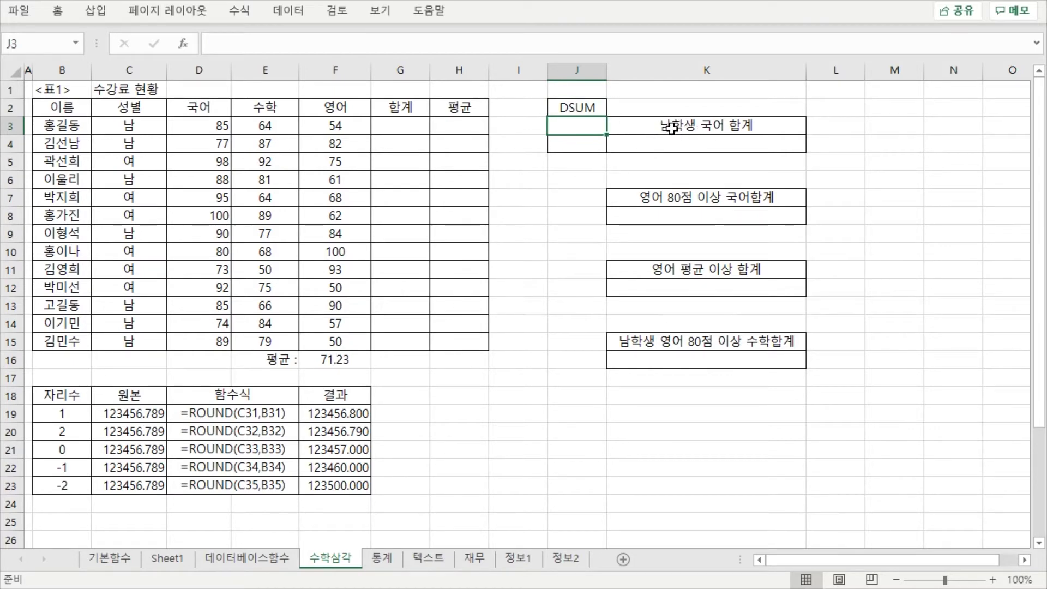
pyautogui.moveTo(152, 109); pyautogui.dragTo(144, 127)
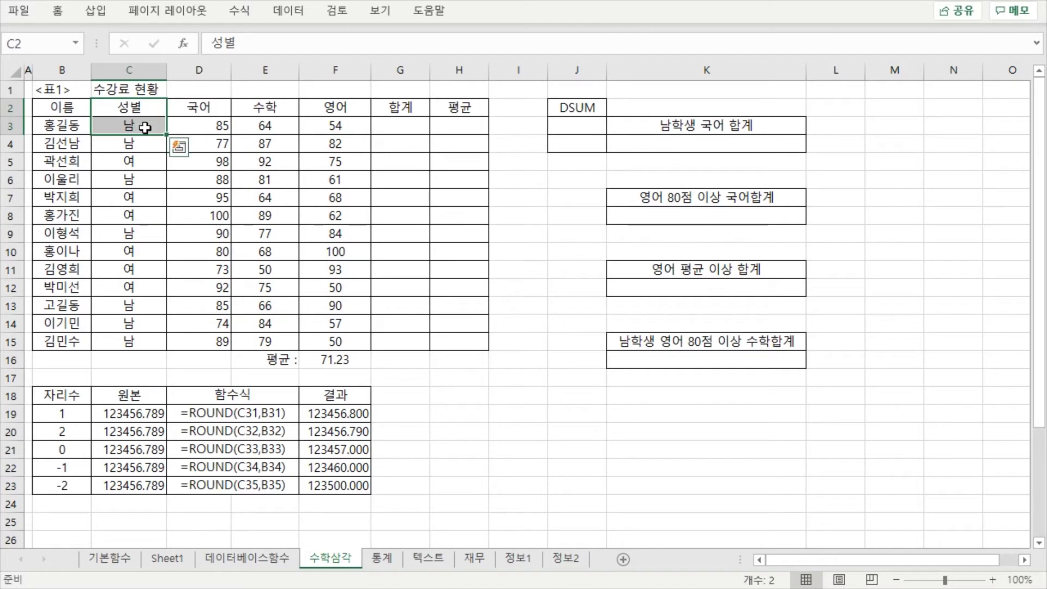
pyautogui.hotkey('ctrl', 'c')
pyautogui.click(576, 130)
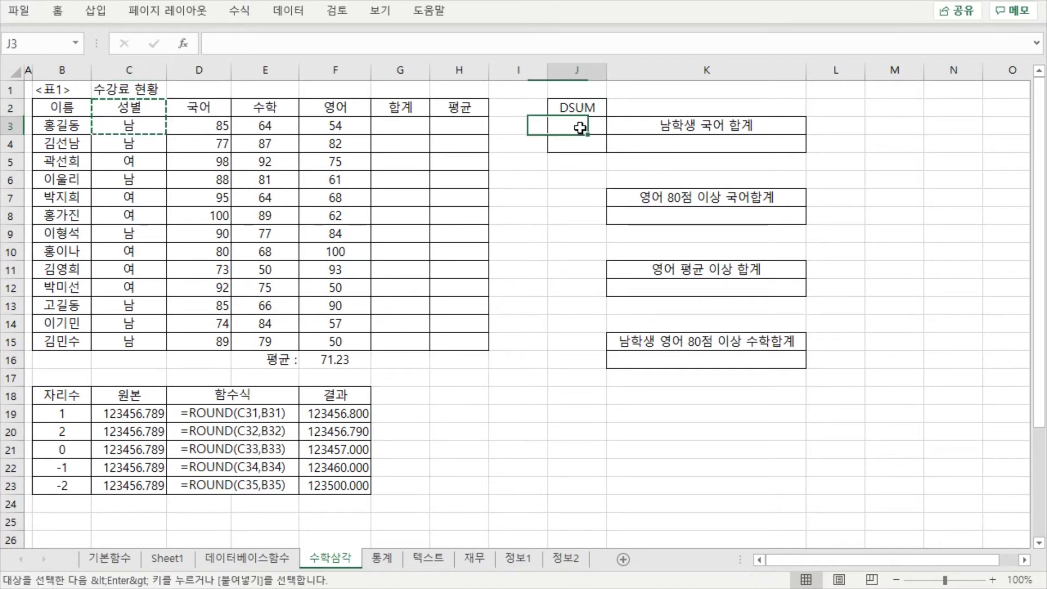
pyautogui.hotkey('ctrl', 'v')
pyautogui.press('Escape')
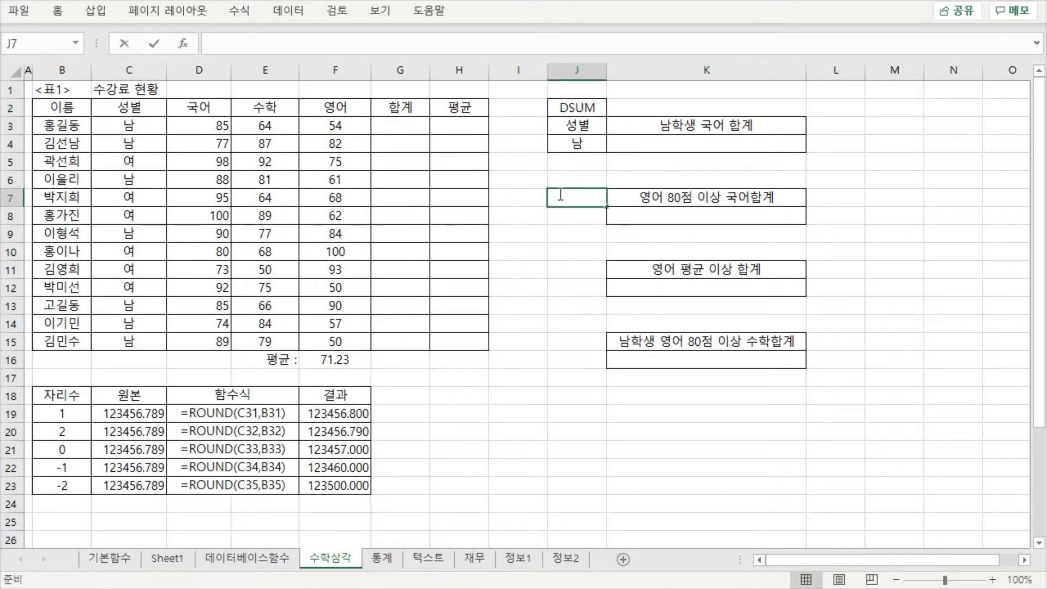
# Step: Enter =DSUM(B2:F15,D2,J3:J4) in J5 to total the male students' Korean scores
pyautogui.click(568, 159)
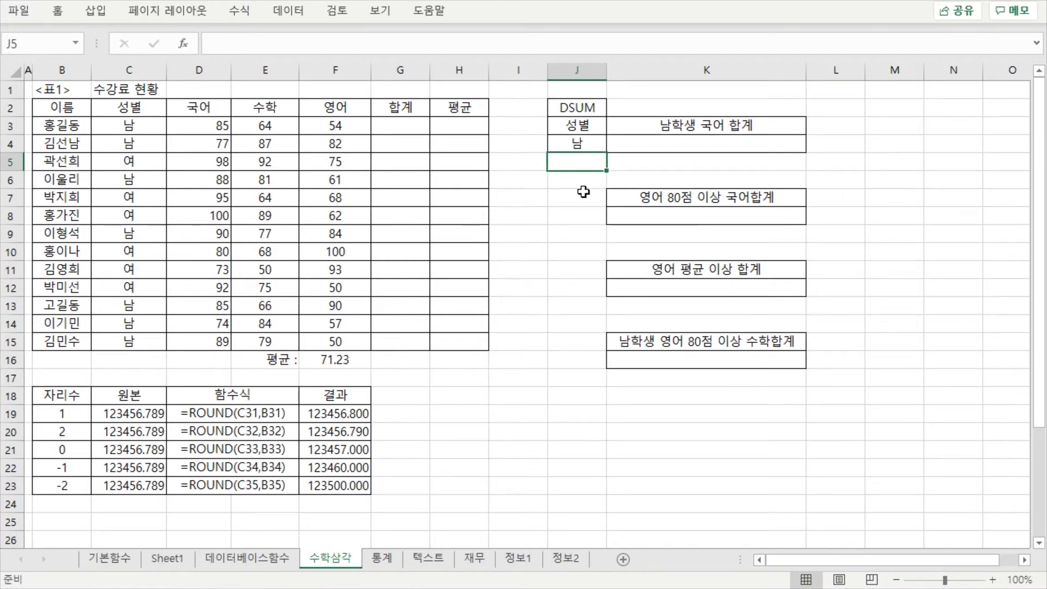
pyautogui.write('=dsu')
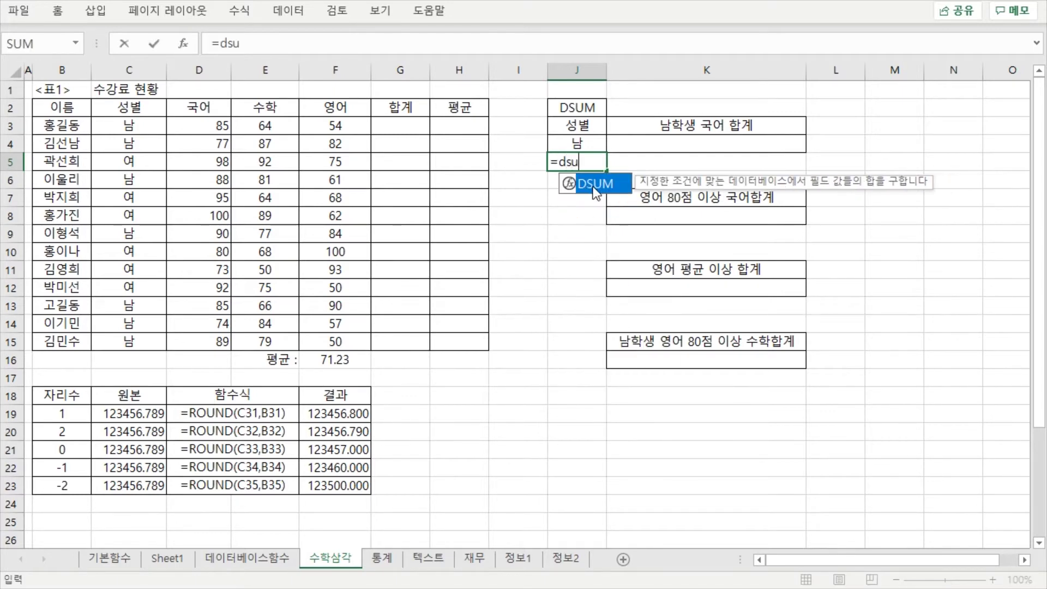
pyautogui.press('Tab')
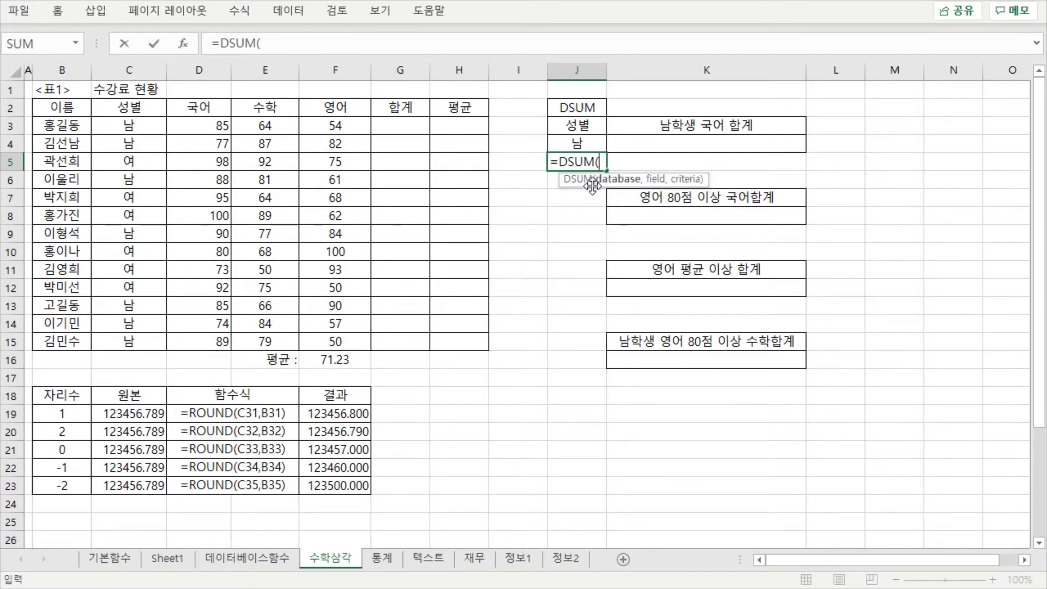
pyautogui.click(65, 106)
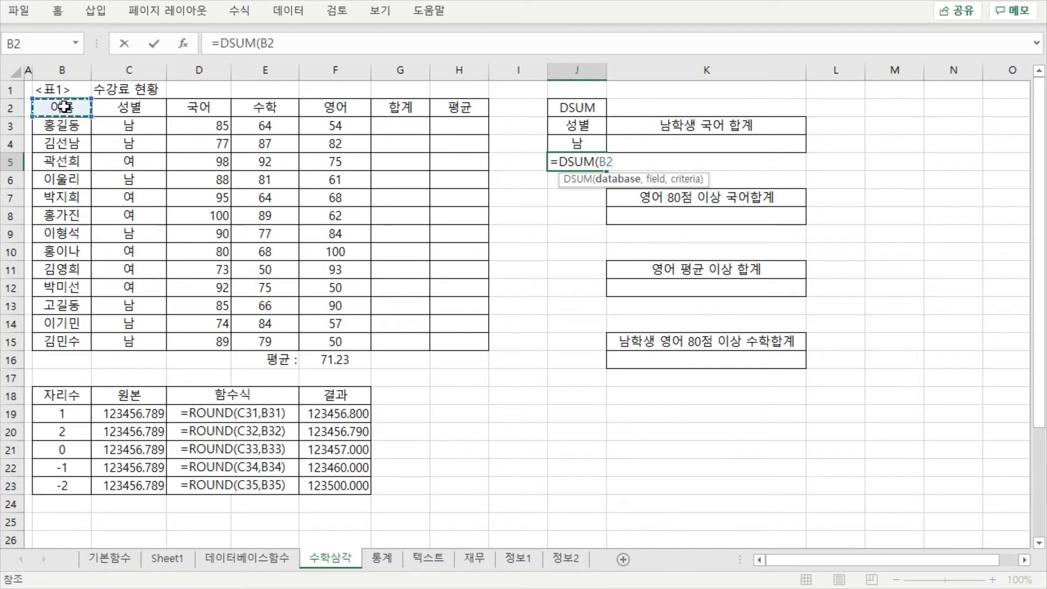
pyautogui.moveTo(64, 106); pyautogui.dragTo(315, 336)
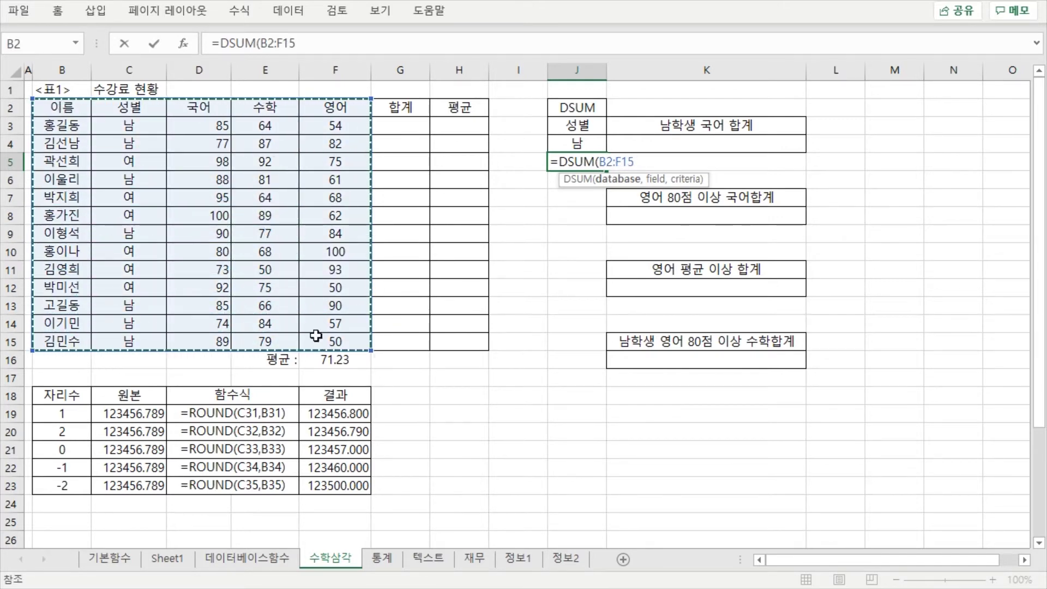
pyautogui.write(',')
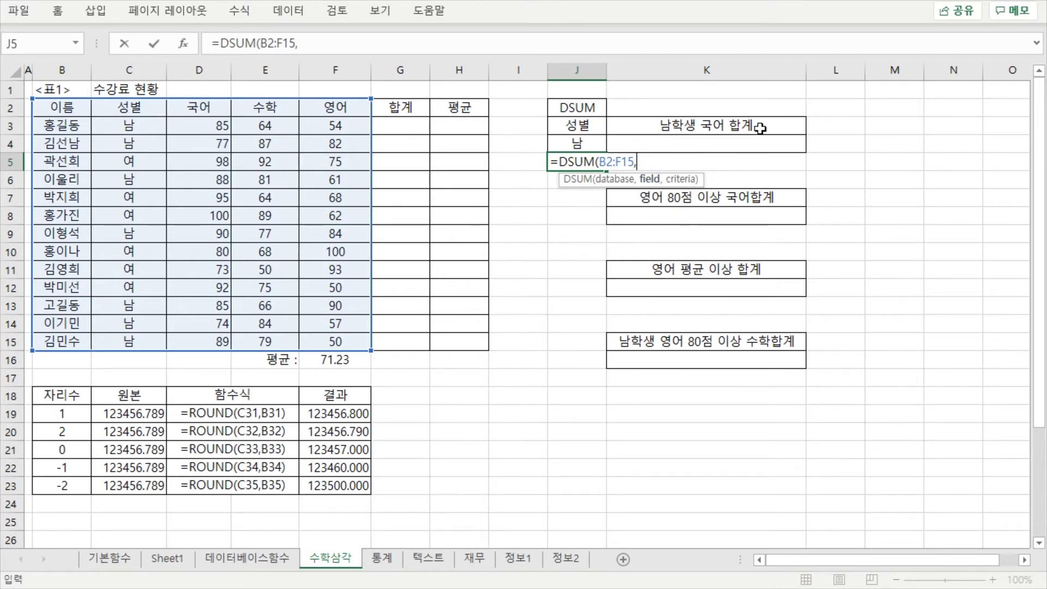
pyautogui.click(206, 109)
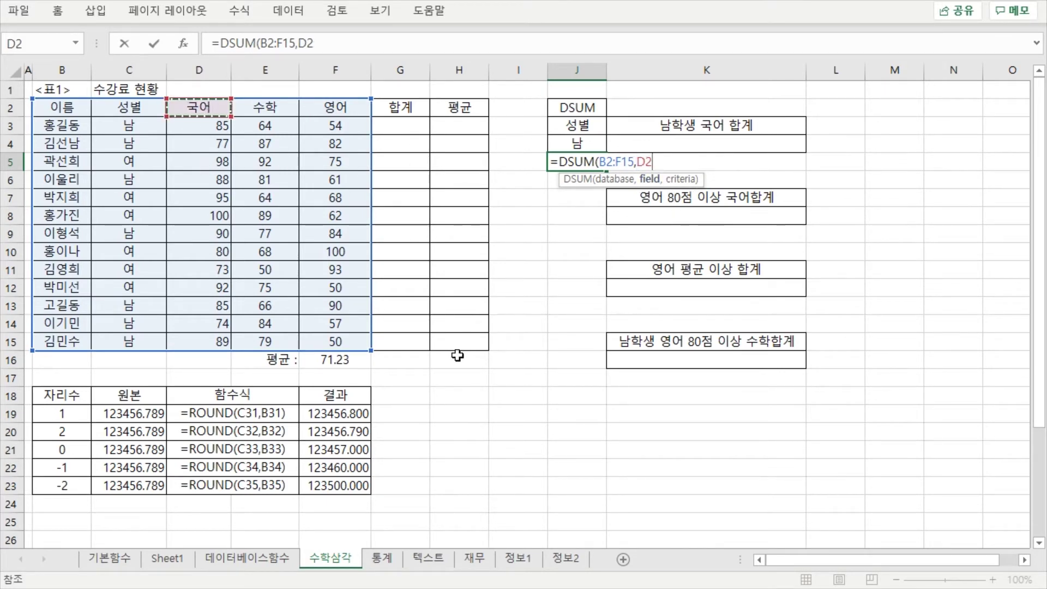
pyautogui.write(',')
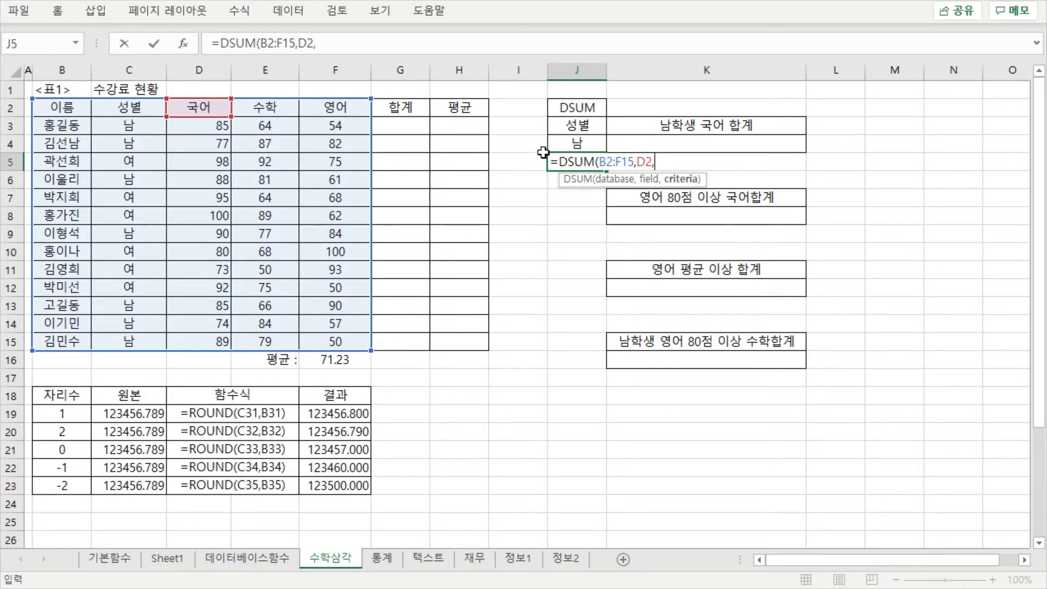
pyautogui.moveTo(570, 126); pyautogui.dragTo(572, 144)
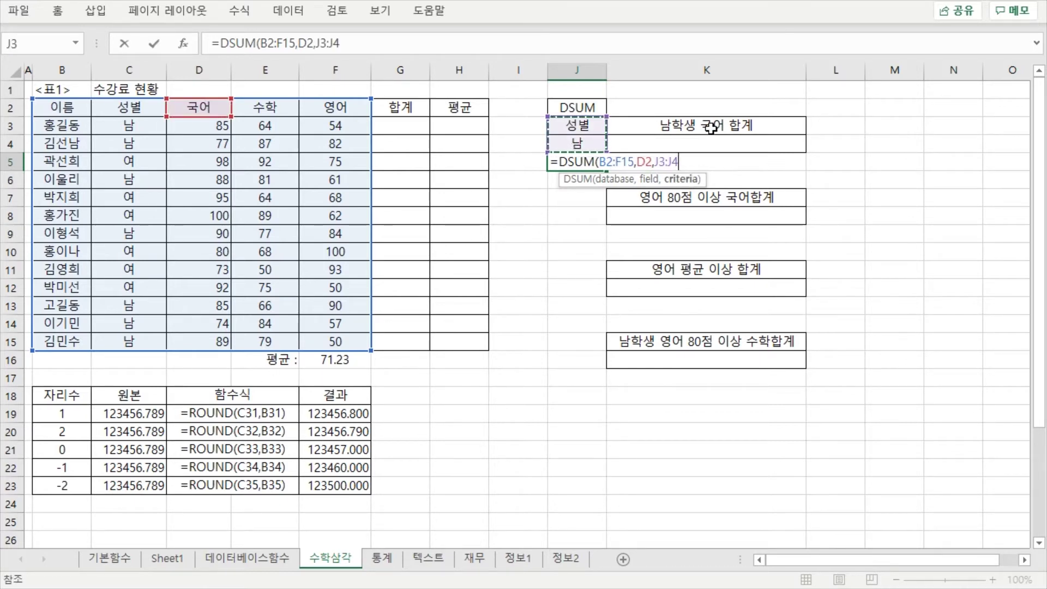
pyautogui.write(')')
pyautogui.press('Return')
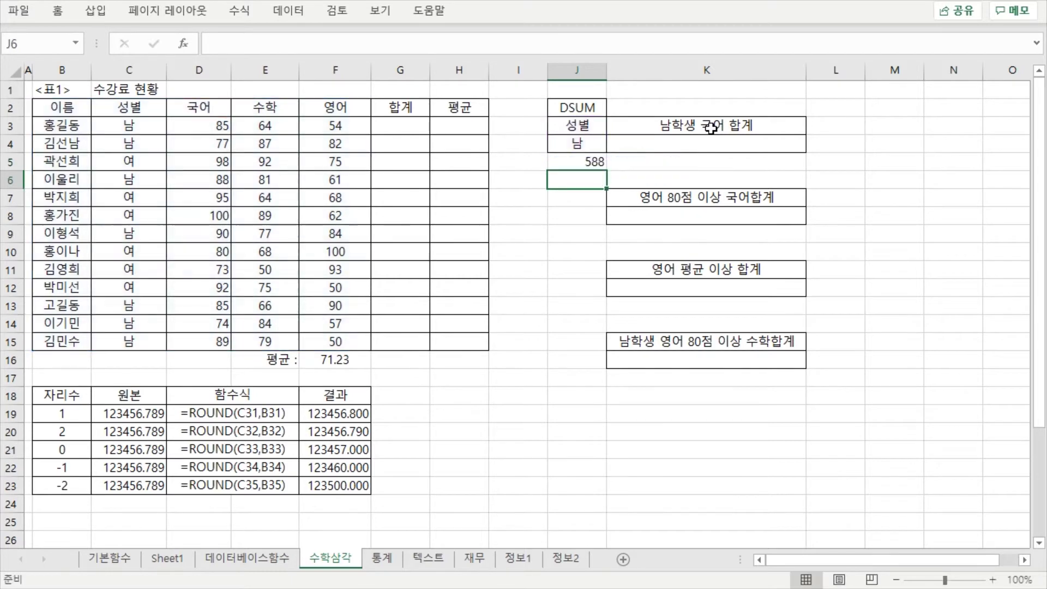
# Step: Select the male students' Korean scores D3:D4, D6, D9 and D13:D15 together to check their sum against the DSUM result in J5
pyautogui.click(590, 162)
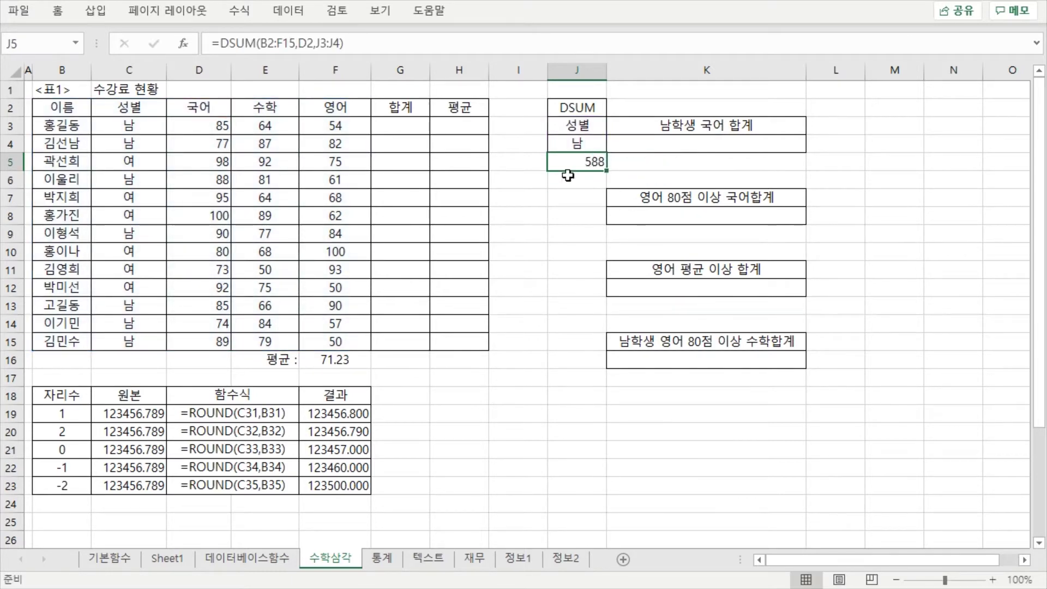
pyautogui.moveTo(213, 125); pyautogui.dragTo(214, 141)
pyautogui.keyDown('ctrl'); pyautogui.click(201, 177); pyautogui.keyUp('ctrl')
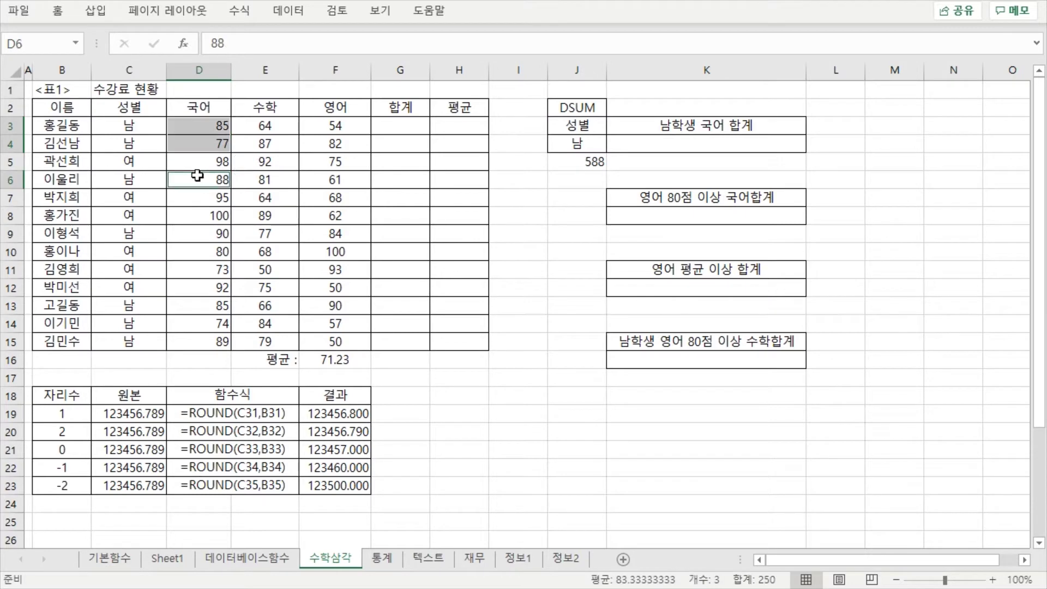
pyautogui.keyDown('ctrl'); pyautogui.click(204, 233); pyautogui.keyUp('ctrl')
pyautogui.moveTo(206, 304); pyautogui.dragTo(210, 340)
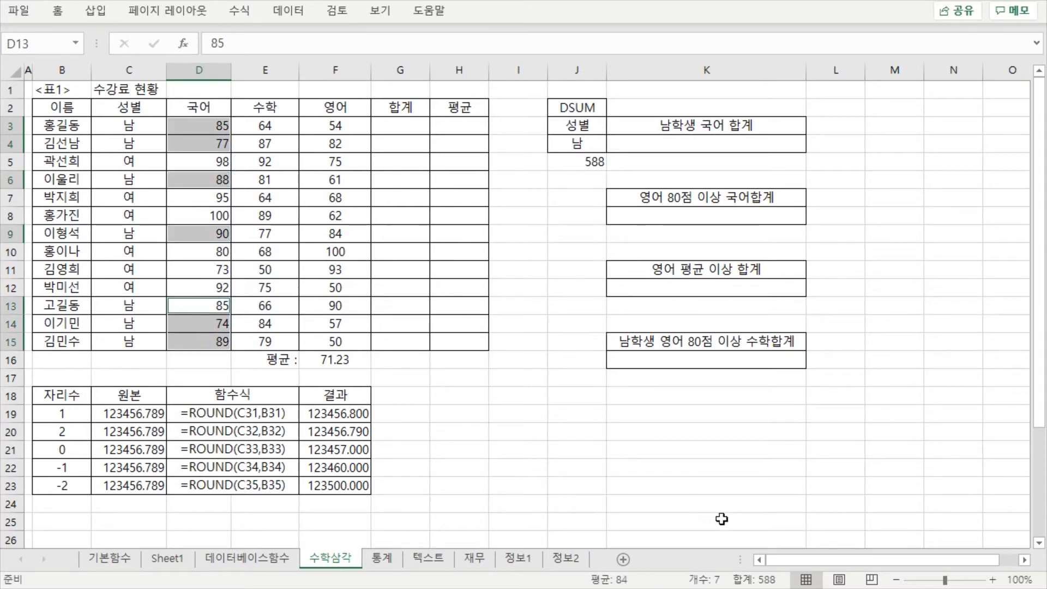
pyautogui.click(578, 254)
# Step: Apply borders around the DSUM result cell J5
pyautogui.click(576, 163)
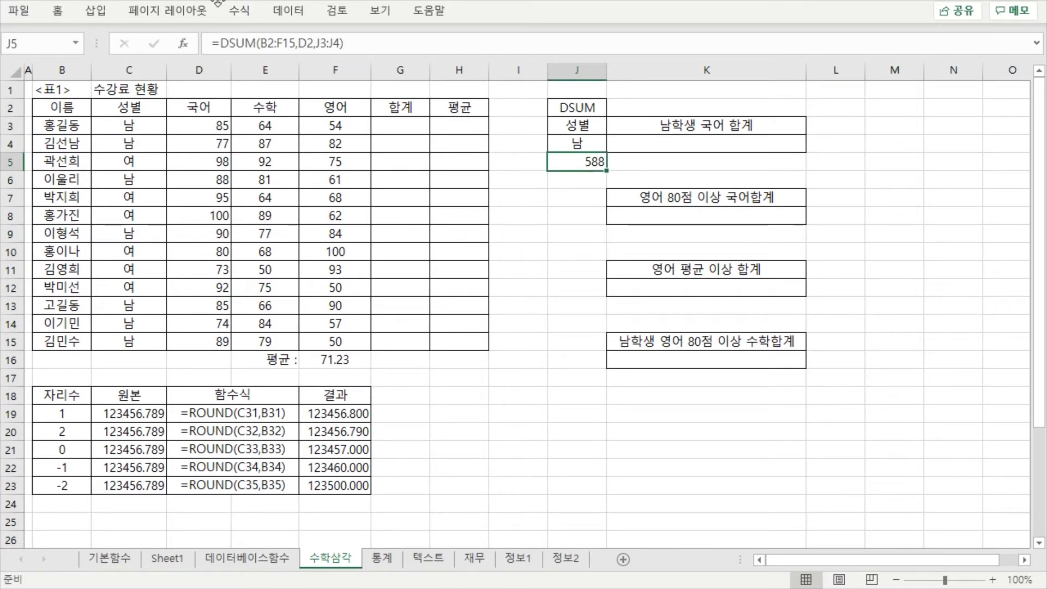
pyautogui.click(572, 198)
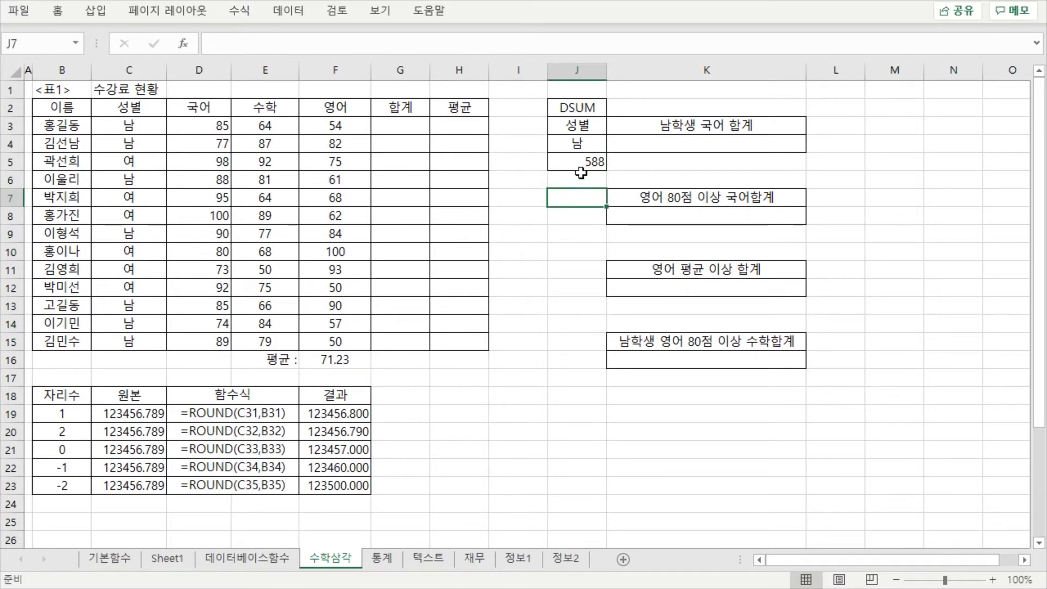
pyautogui.click(582, 164)
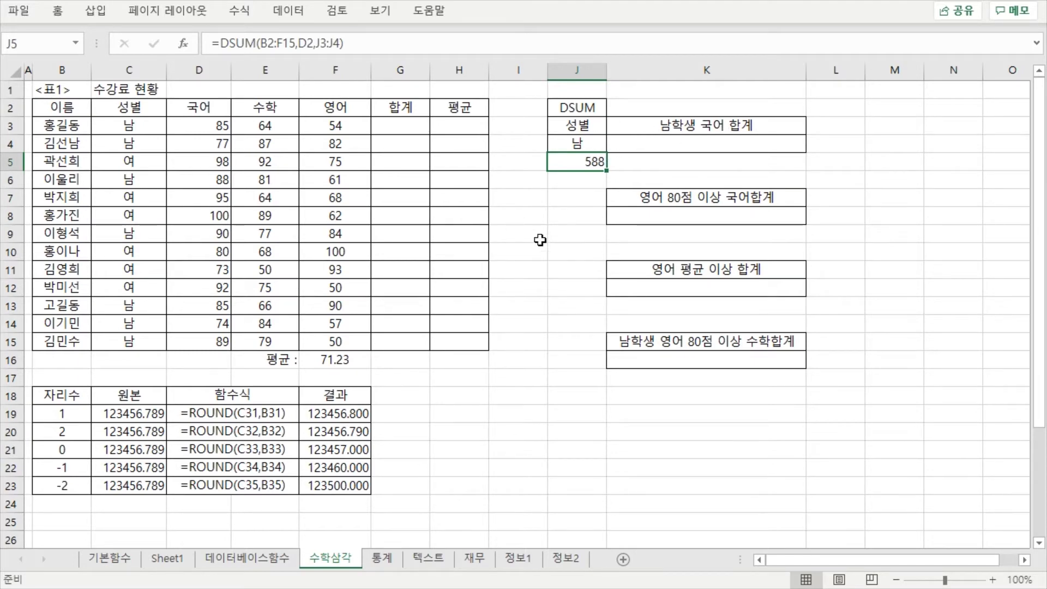
# Step: Enter =SUMIF(C3:C15,"남",D3:D15) in K4 under the 남학생 국어 합계 heading
pyautogui.click(694, 147)
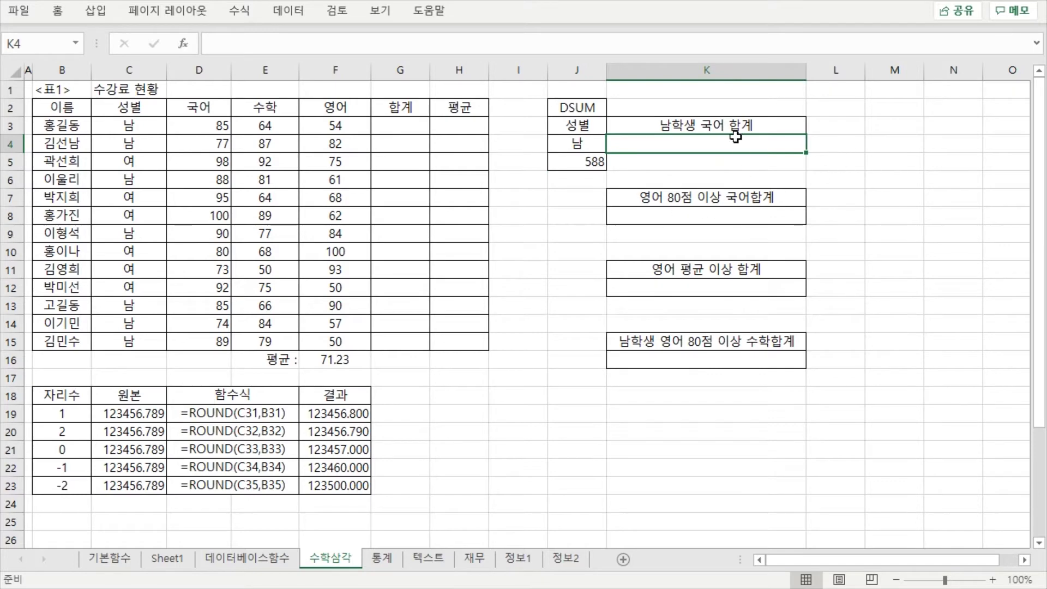
pyautogui.click(503, 51)
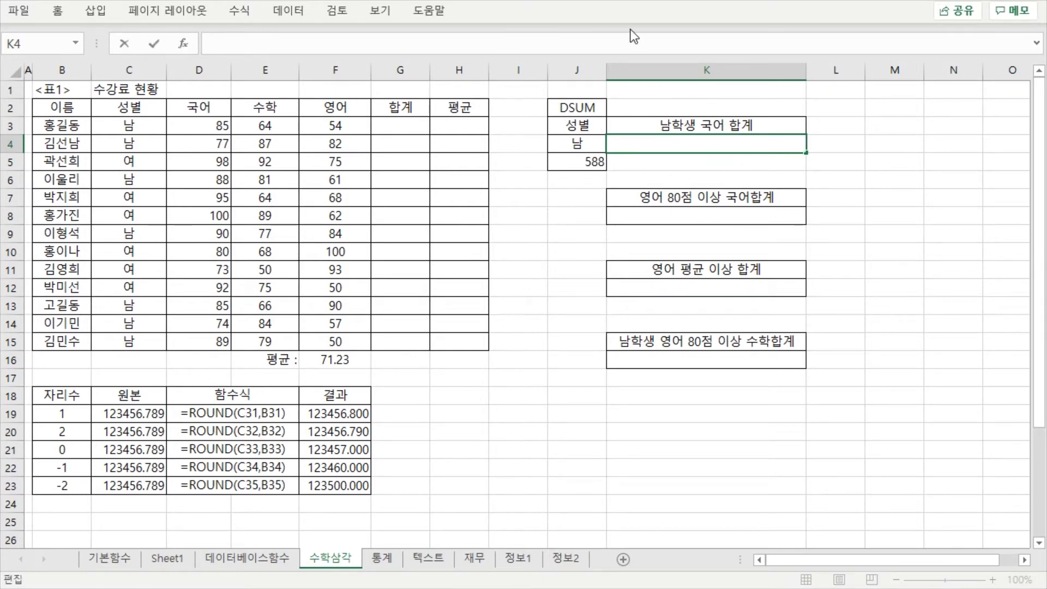
pyautogui.write('=sum')
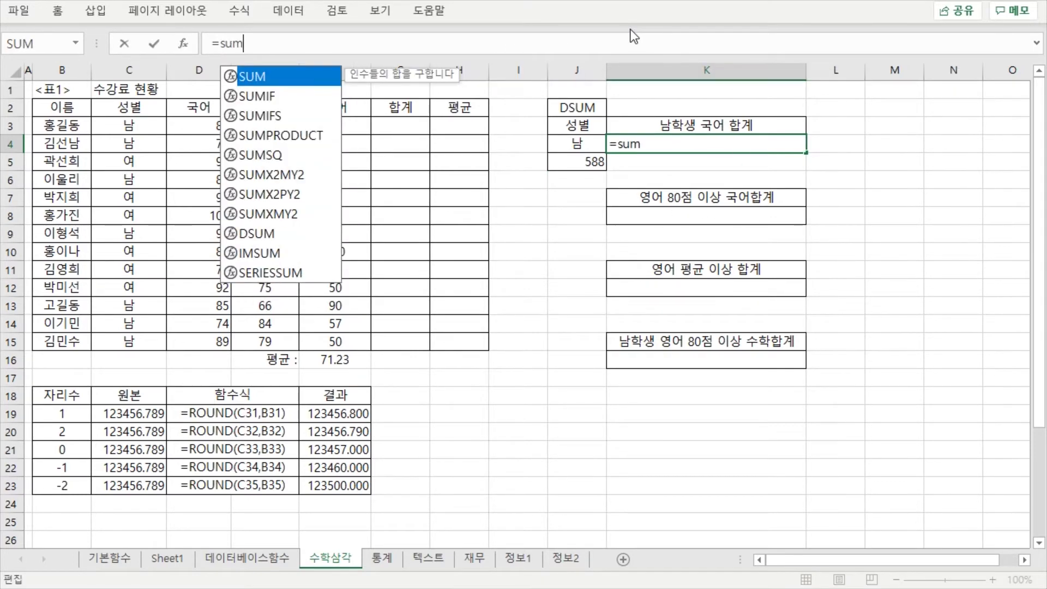
pyautogui.write('if')
pyautogui.press('Tab')
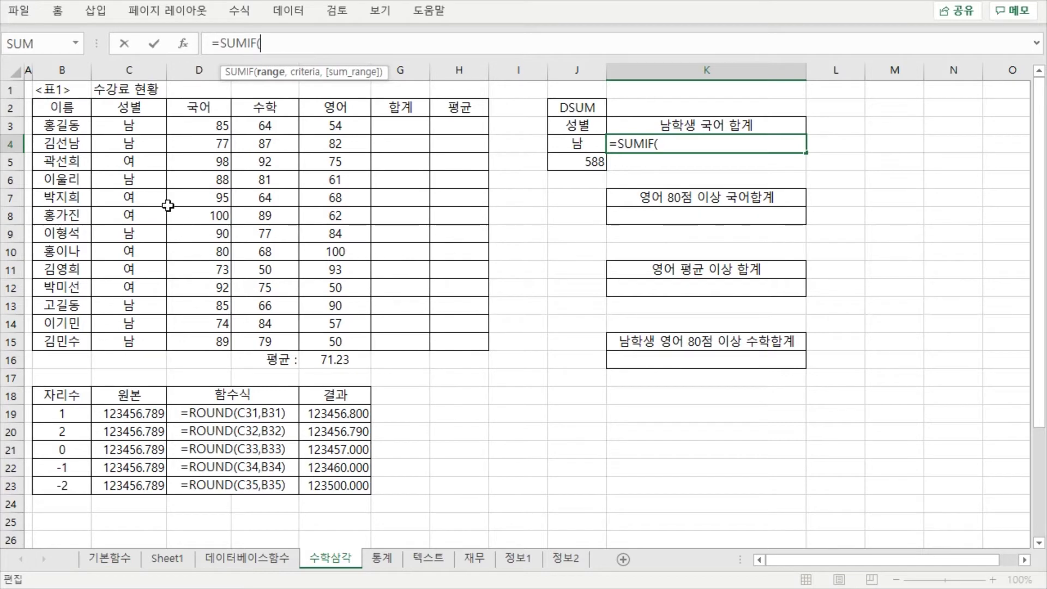
pyautogui.moveTo(131, 125); pyautogui.dragTo(131, 342)
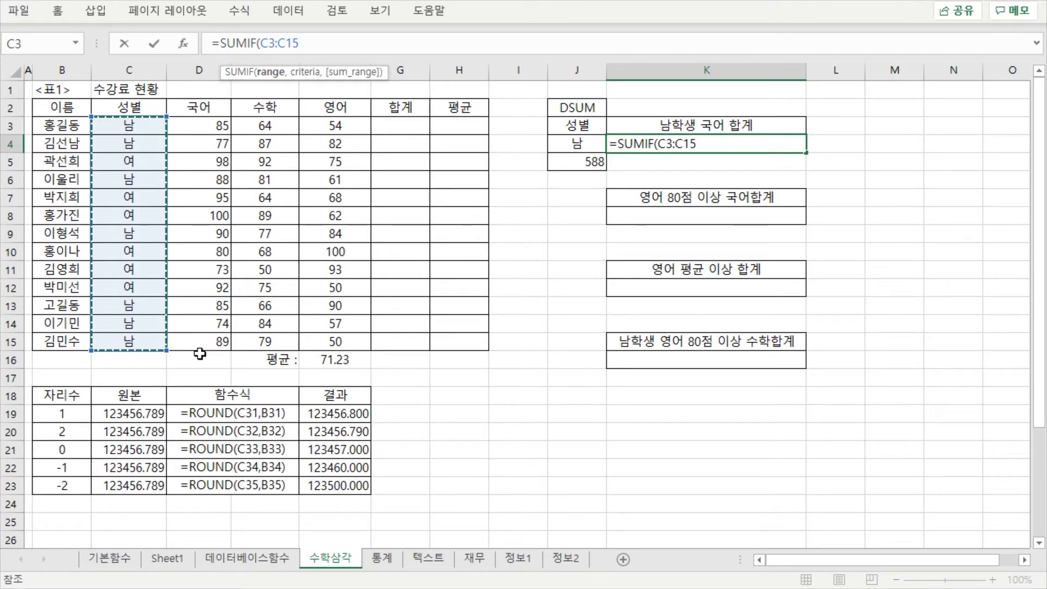
pyautogui.write(',')
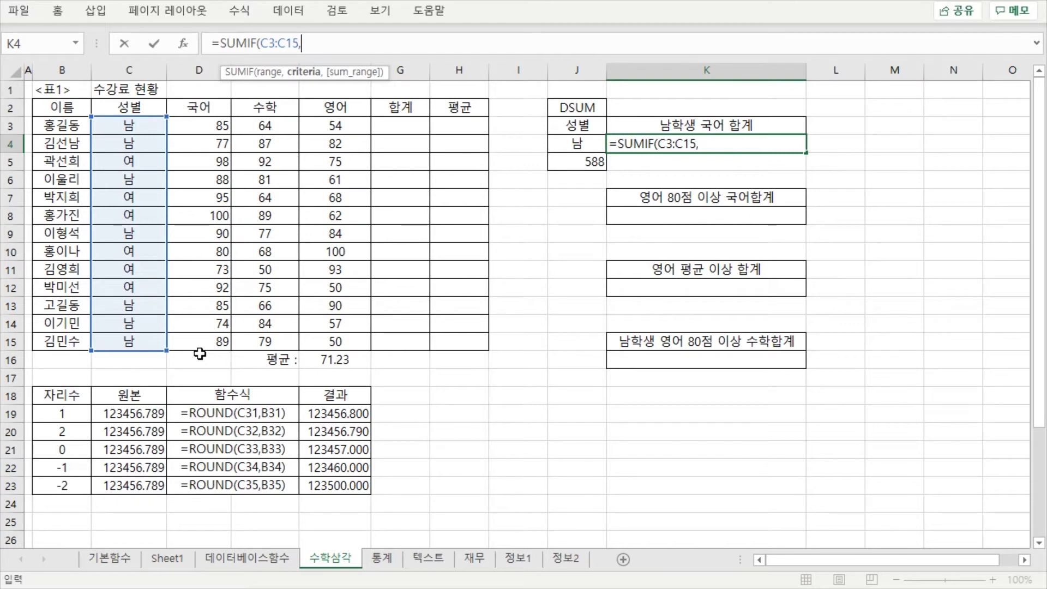
pyautogui.write('"남"')
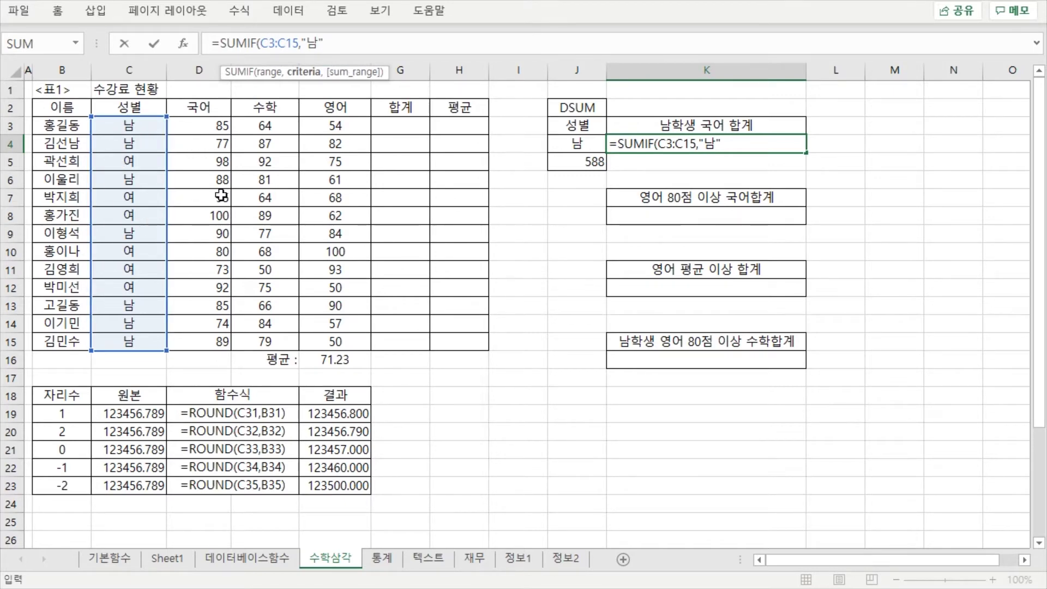
pyautogui.write(',')
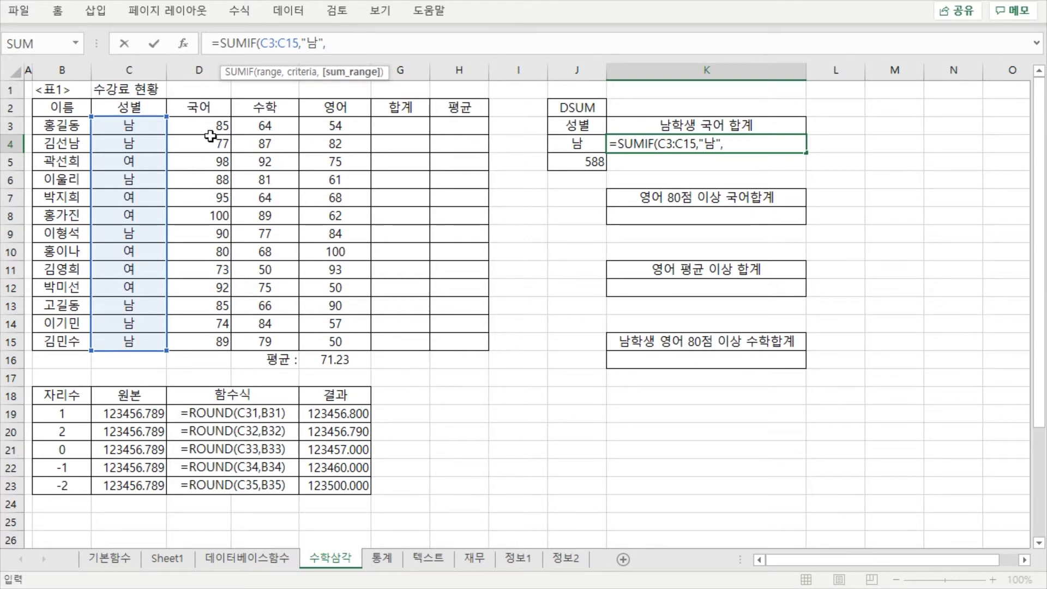
pyautogui.moveTo(208, 124); pyautogui.dragTo(196, 337)
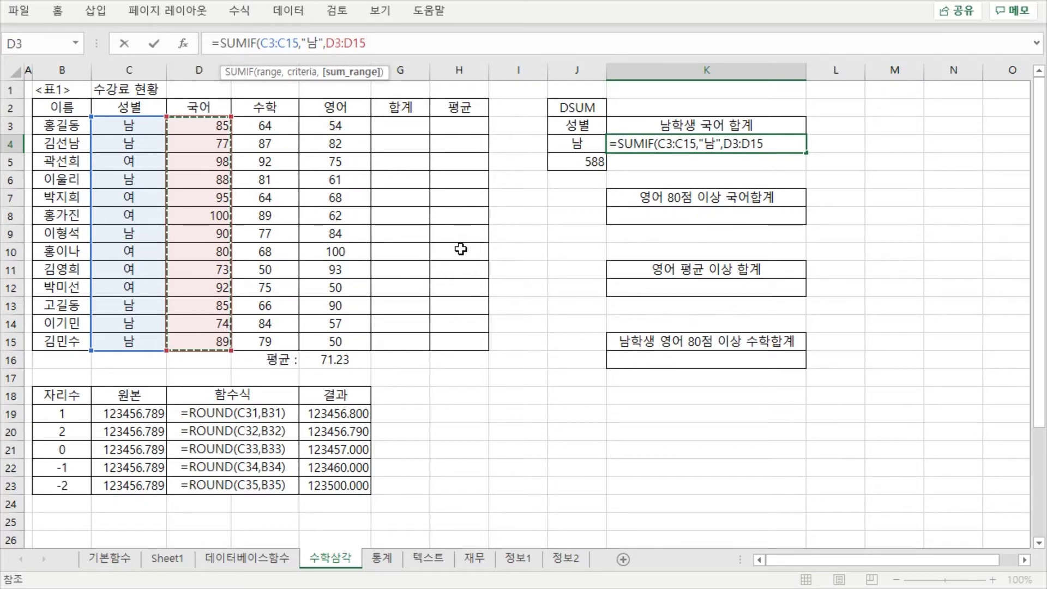
pyautogui.write(')')
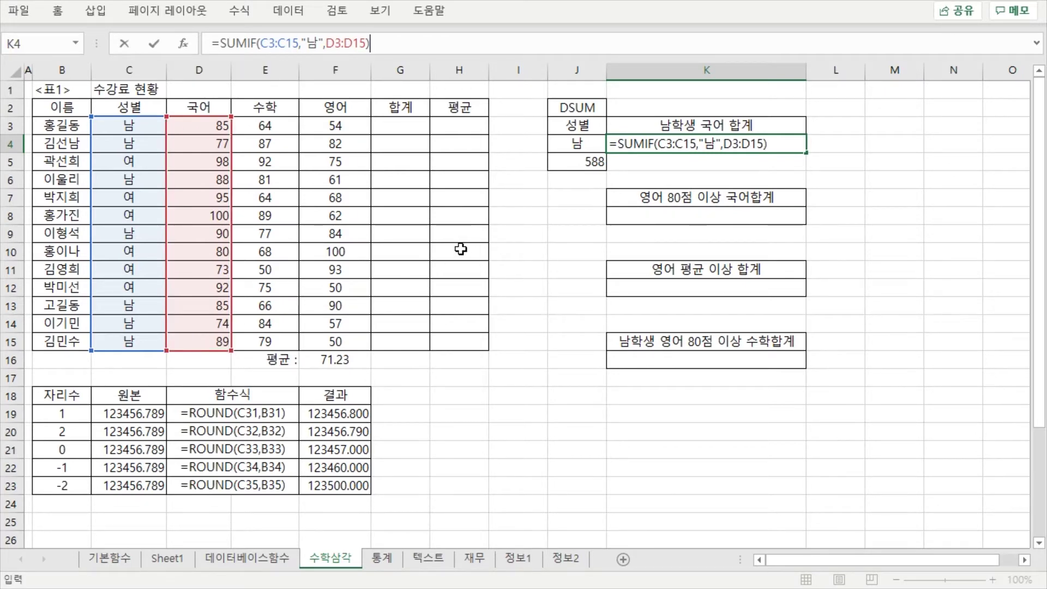
pyautogui.press('Return')
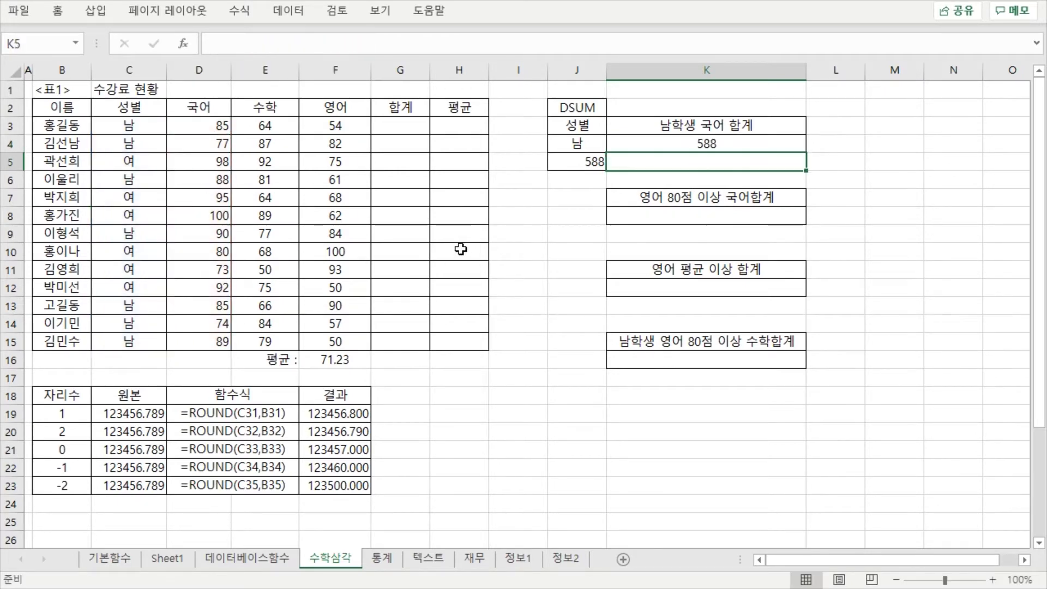
# Step: Compare the DSUM formula in J5 with the SUMIF formula in K4
pyautogui.click(586, 164)
pyautogui.click(664, 144)
pyautogui.click(579, 167)
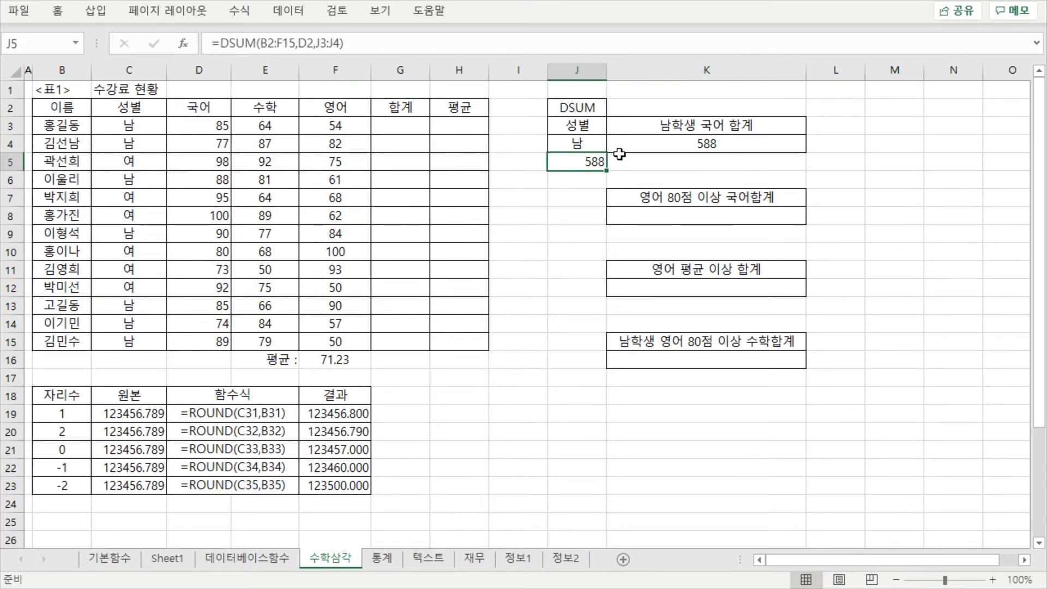
pyautogui.click(668, 141)
pyautogui.click(593, 162)
pyautogui.click(676, 145)
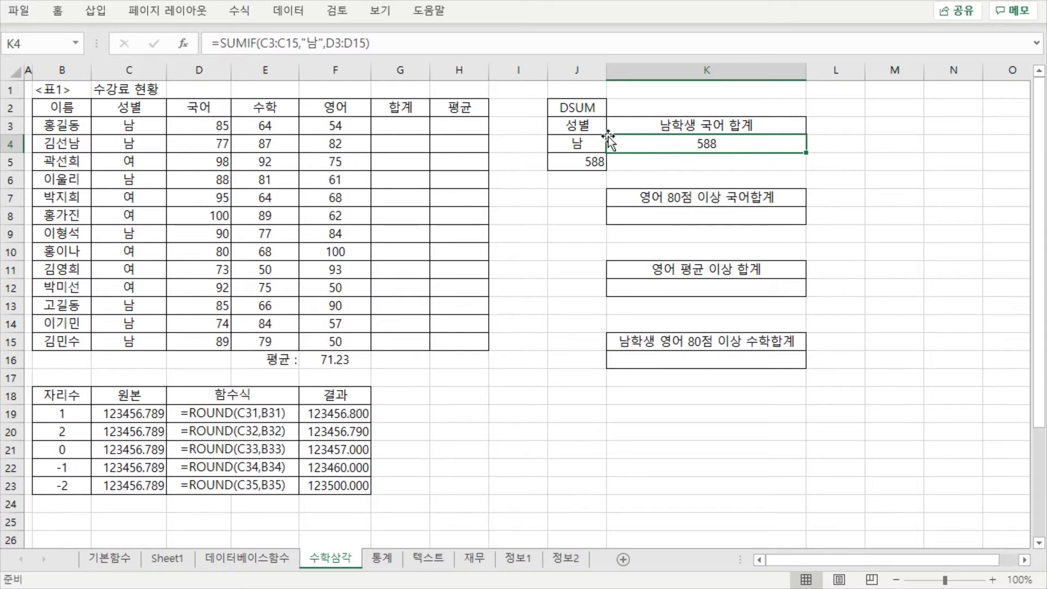
# Step: Examine the database, field and criteria arguments of the DSUM formula in J5, leaving the formula as it is
pyautogui.click(583, 172)
pyautogui.doubleClick(583, 163)
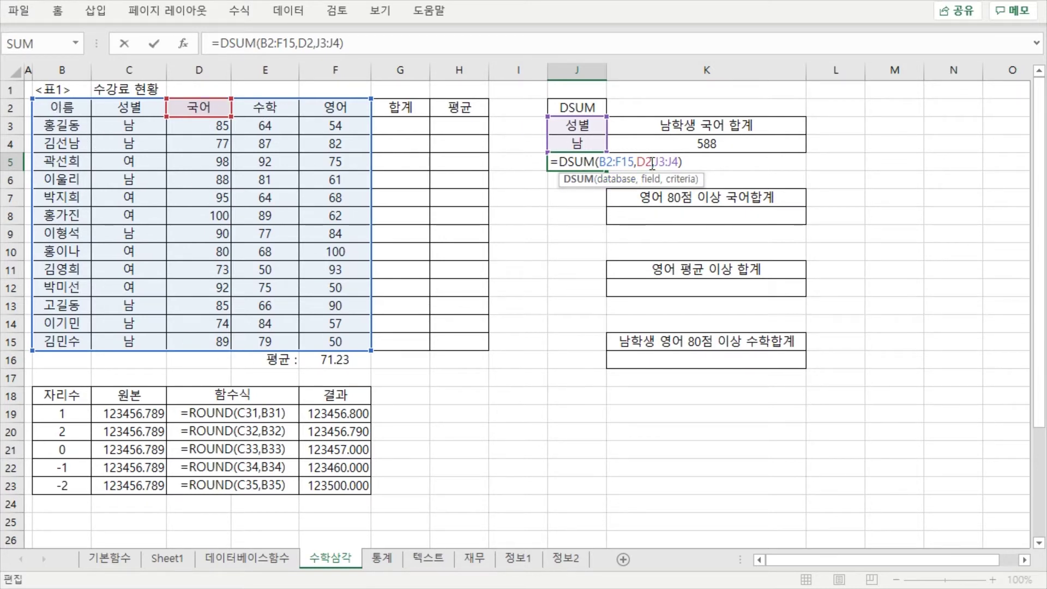
pyautogui.click(650, 181)
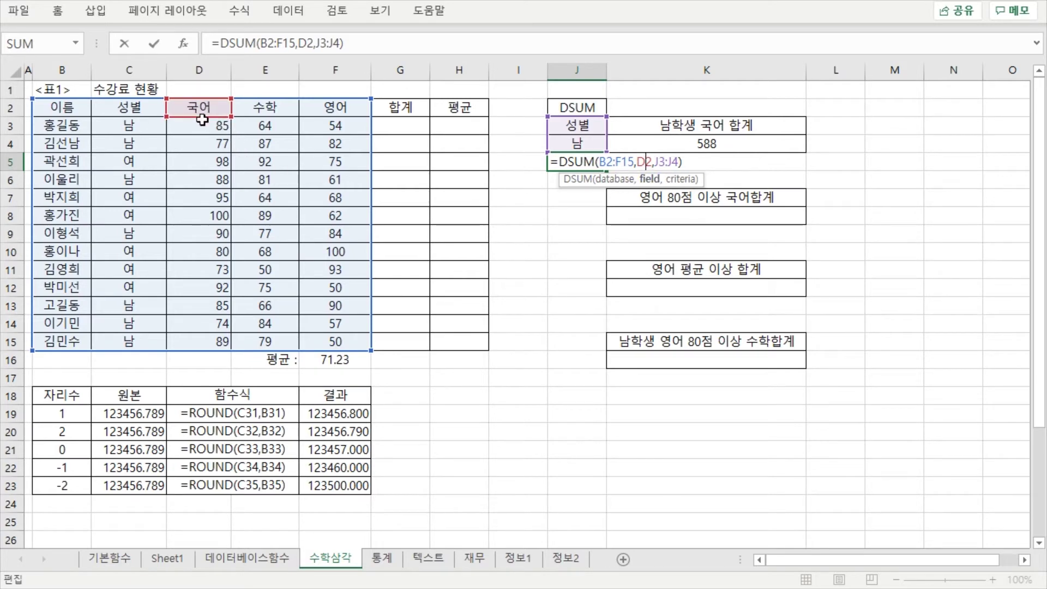
pyautogui.click(667, 163)
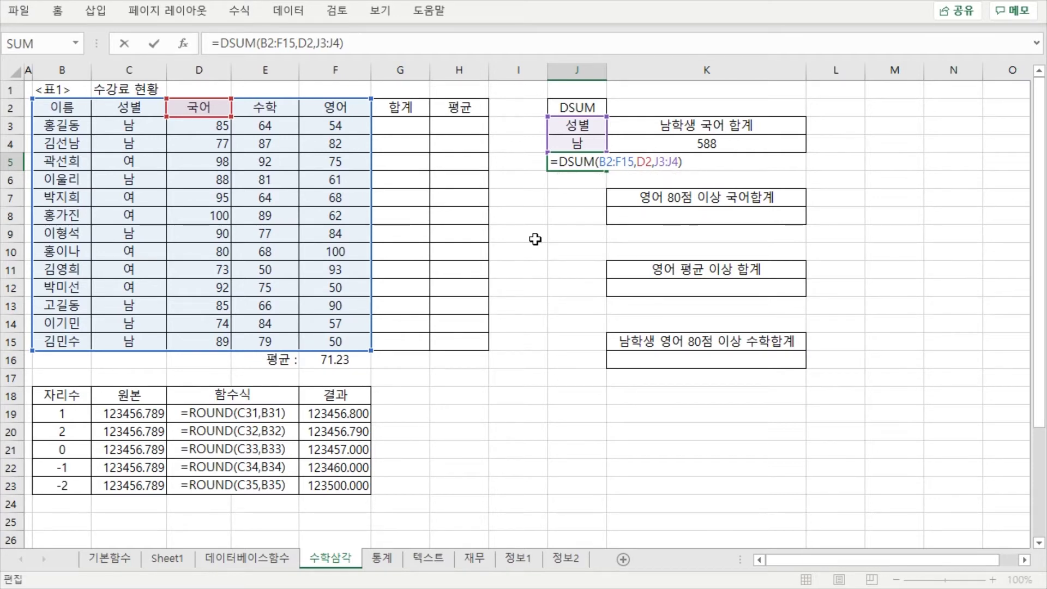
pyautogui.hotkey('ctrl', 'Return')
# Step: Examine the range, criteria and sum range of the SUMIF formula in K4, leaving the formula as it is
pyautogui.click(690, 143)
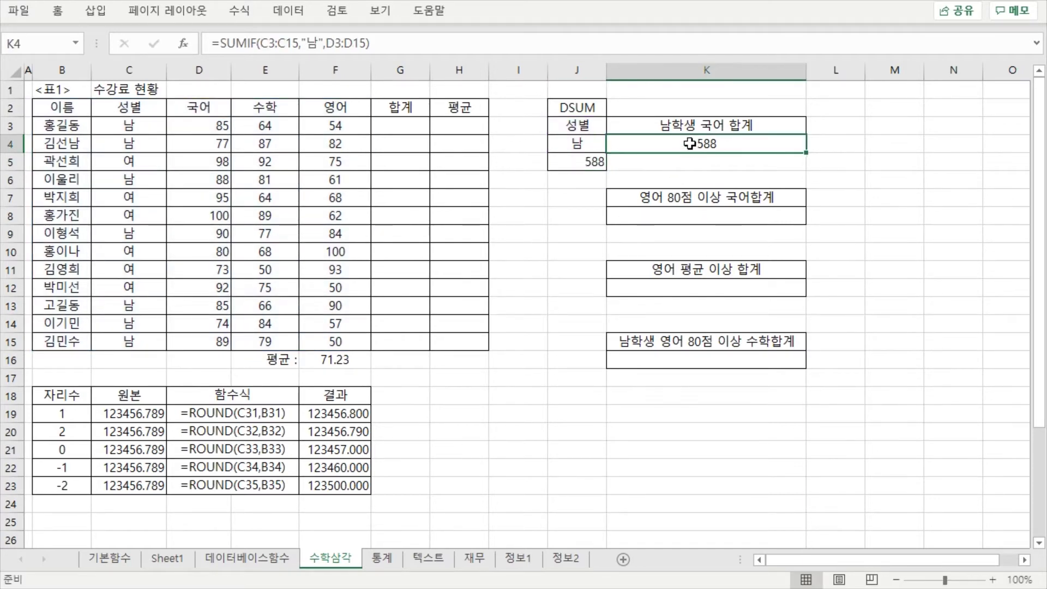
pyautogui.click(481, 43)
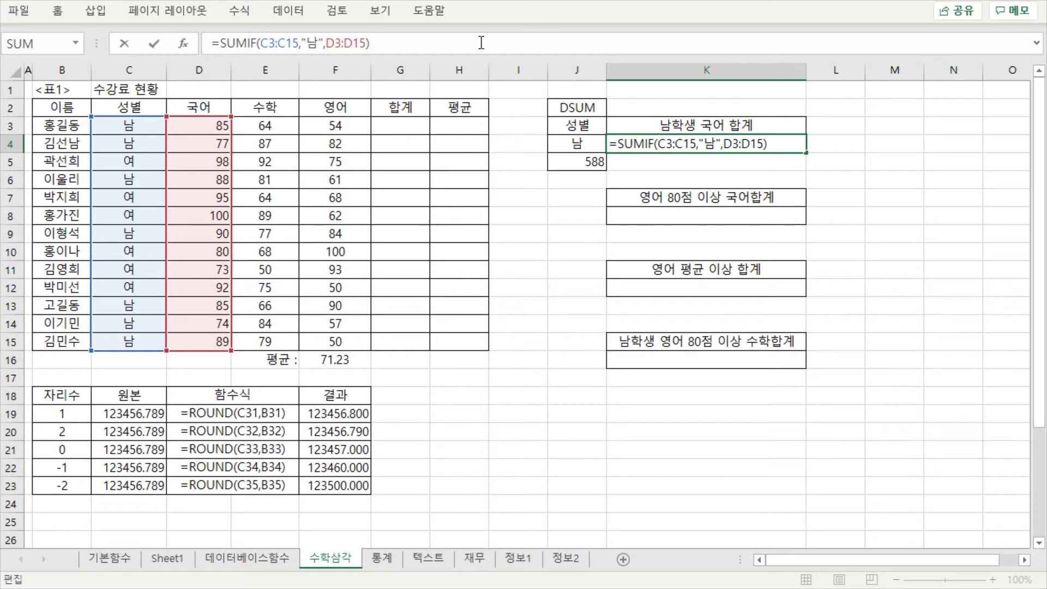
pyautogui.press('Return')
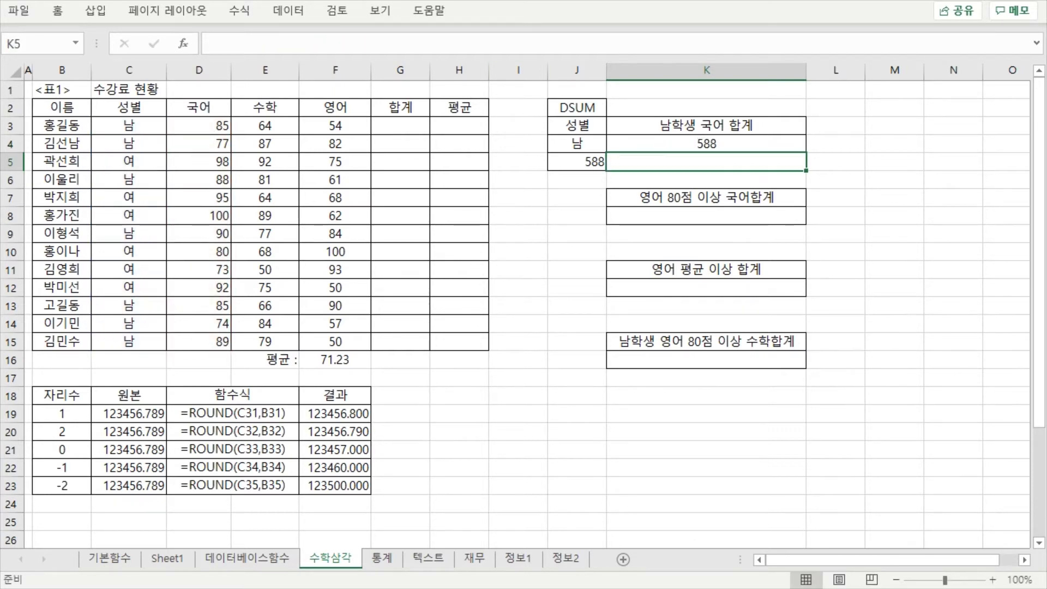
# Step: Compare how the DSUM formula in J5 and the SUMIF formula in K4 total the male students' Korean scores
pyautogui.press('Left')
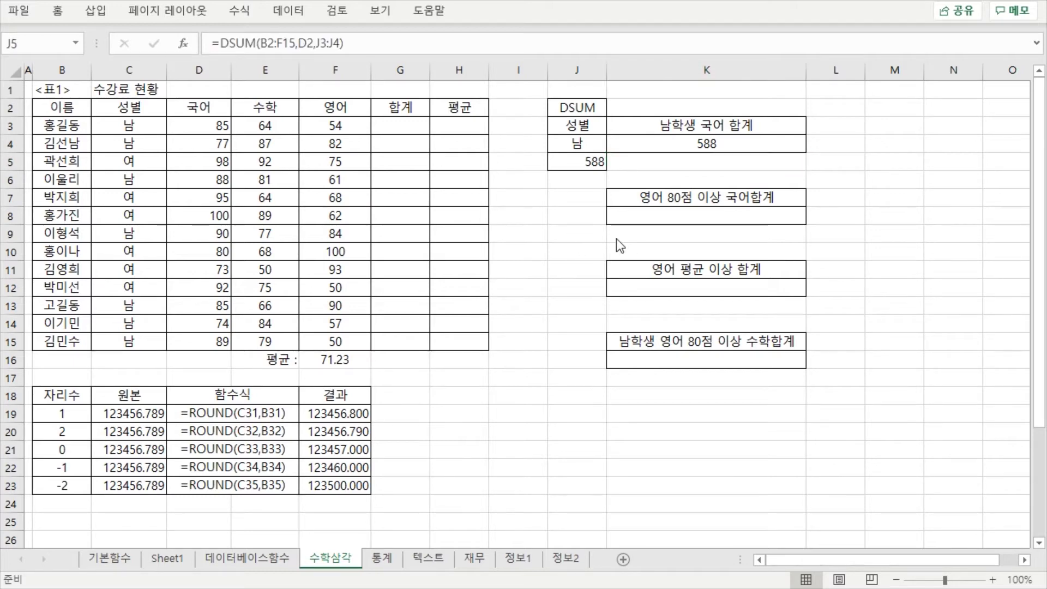
pyautogui.click(581, 163)
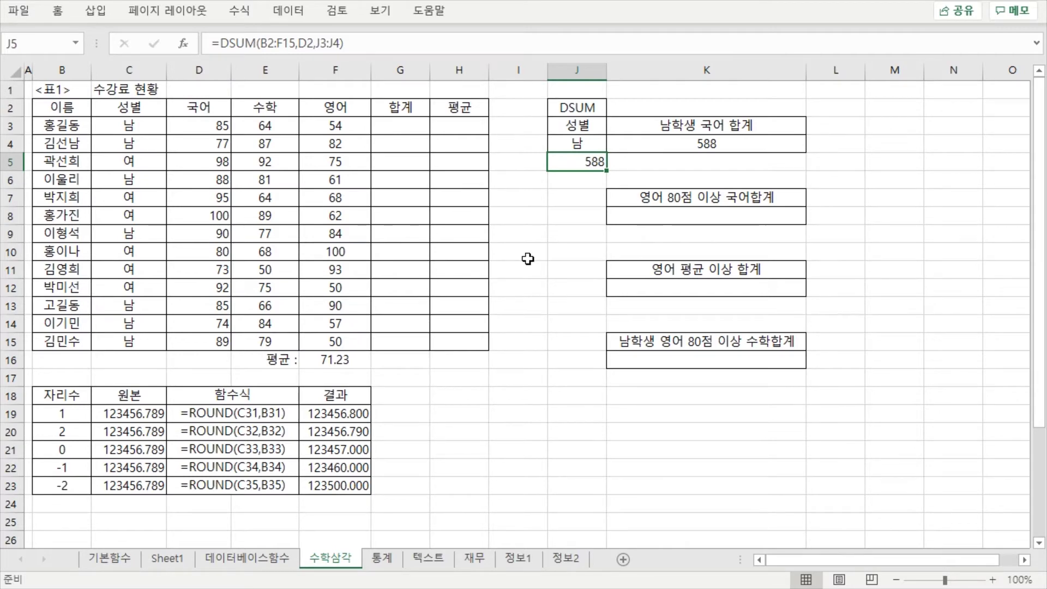
pyautogui.click(669, 148)
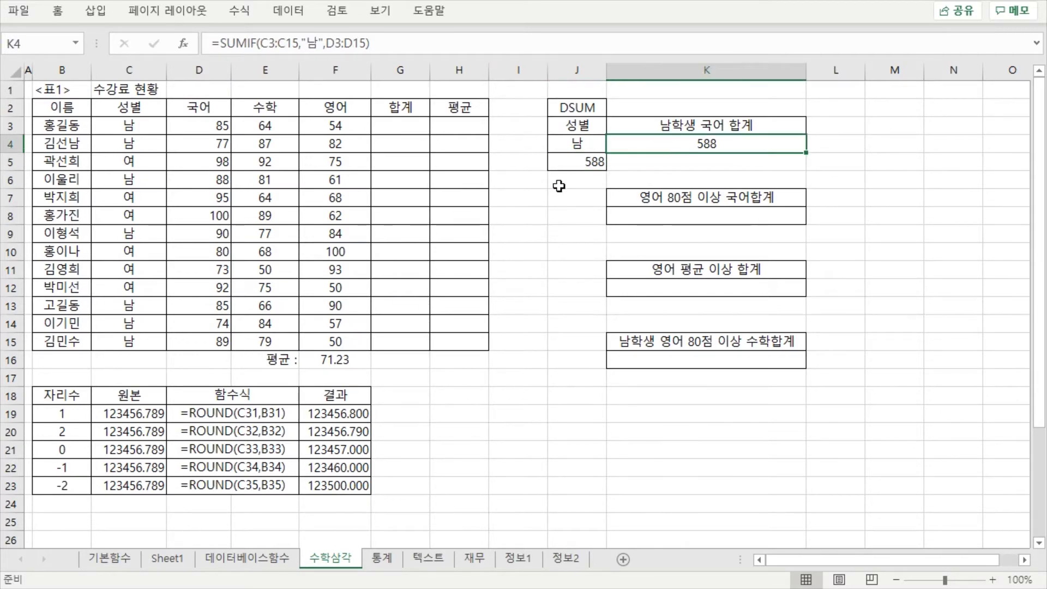
pyautogui.click(550, 240)
pyautogui.click(615, 238)
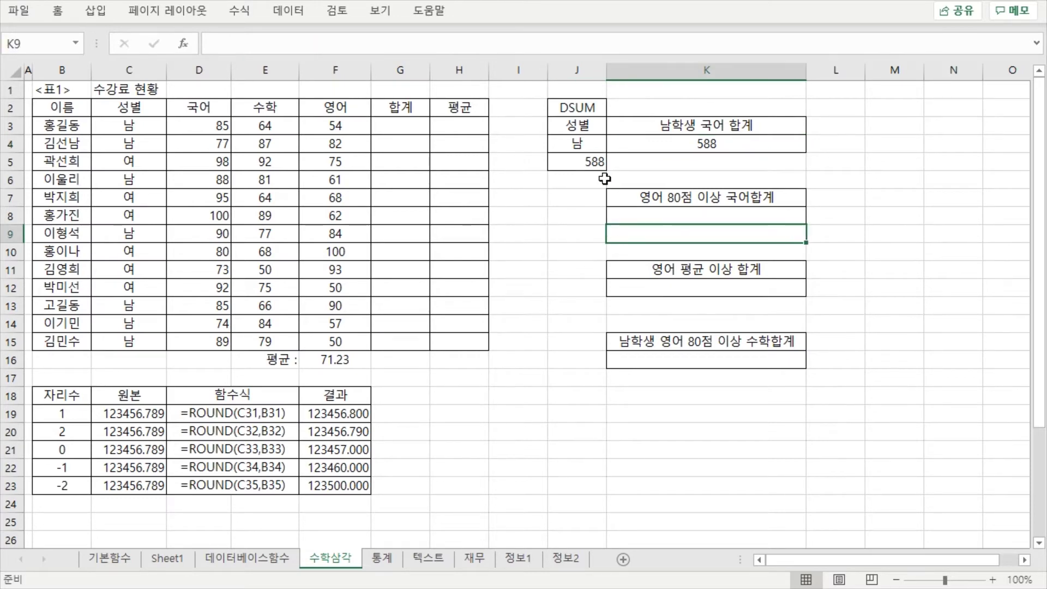
pyautogui.click(589, 163)
pyautogui.click(671, 143)
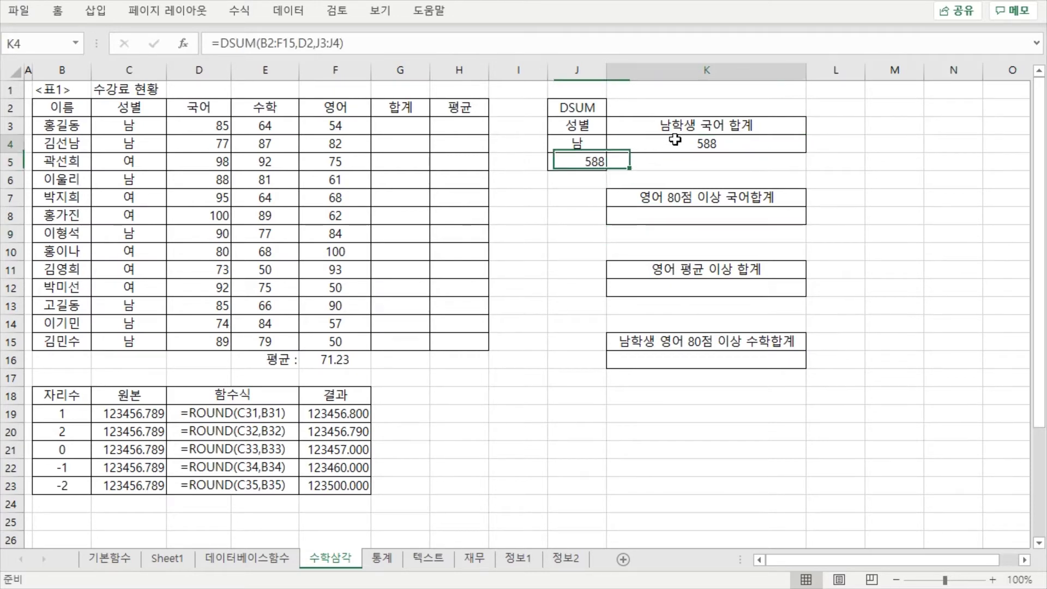
pyautogui.click(580, 164)
pyautogui.click(699, 143)
pyautogui.click(586, 168)
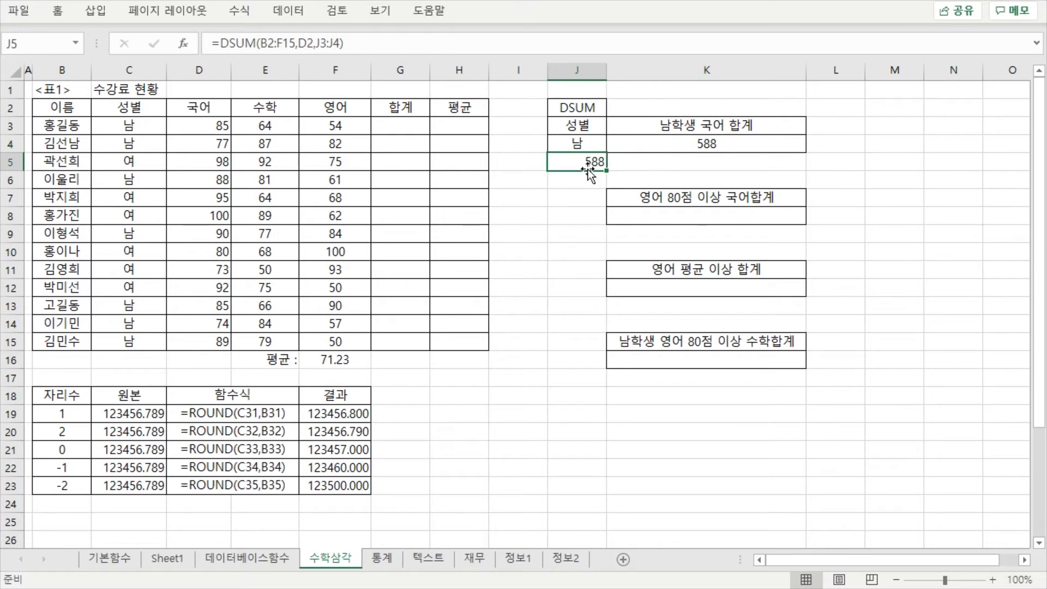
# Step: Change the criteria of the SUMIF formula in K4 to "=남"
pyautogui.click(676, 143)
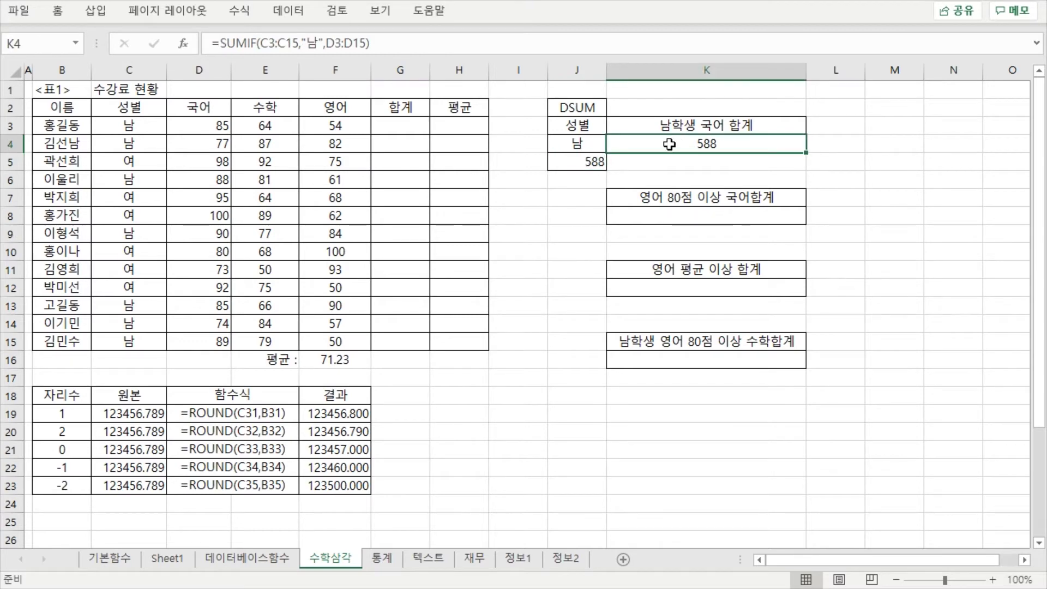
pyautogui.click(304, 44)
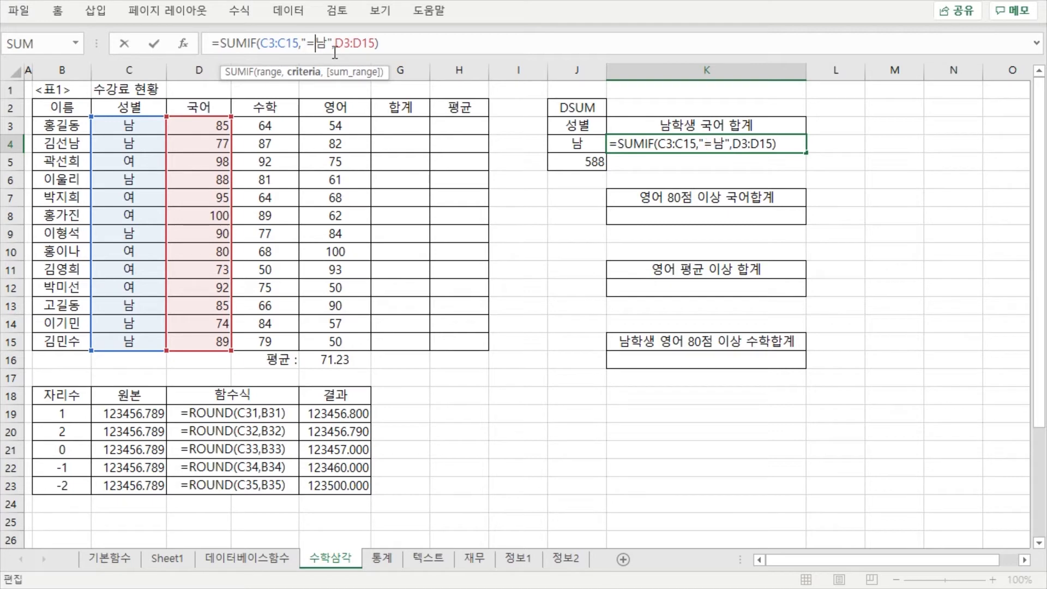
pyautogui.press('Return')
# Step: Remove the equals sign from the criteria in K4 so that the formula reads =SUMIF(C3:C15,"남",D3:D15)
pyautogui.click(621, 143)
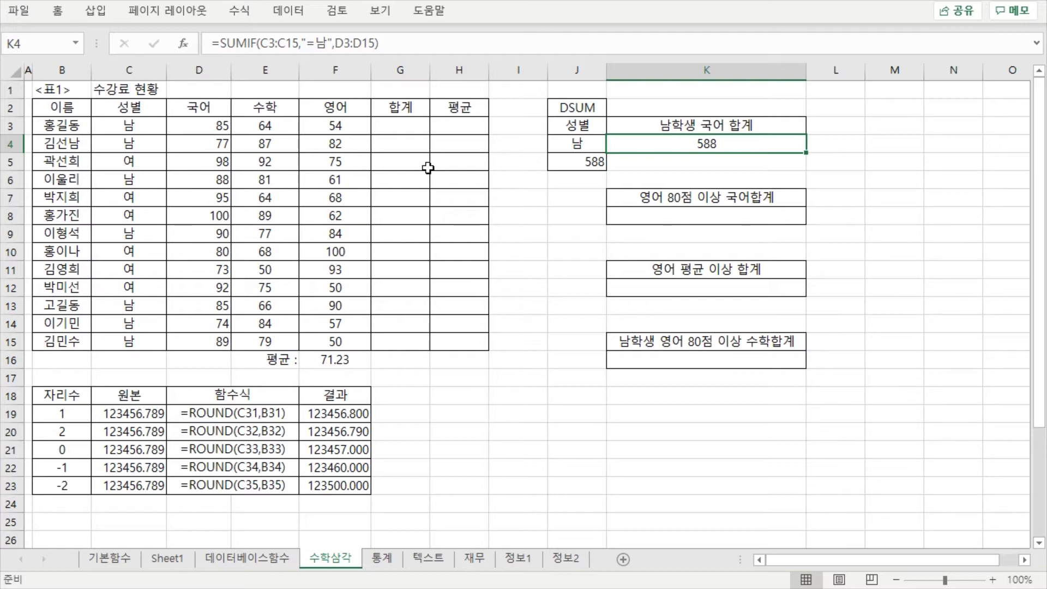
pyautogui.click(315, 43)
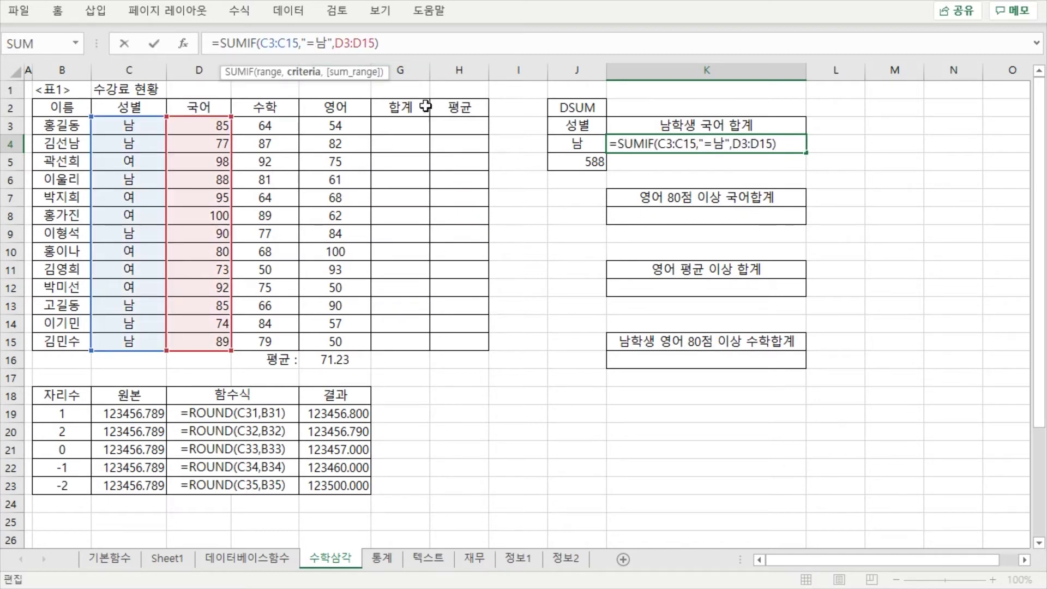
pyautogui.press('BackSpace')
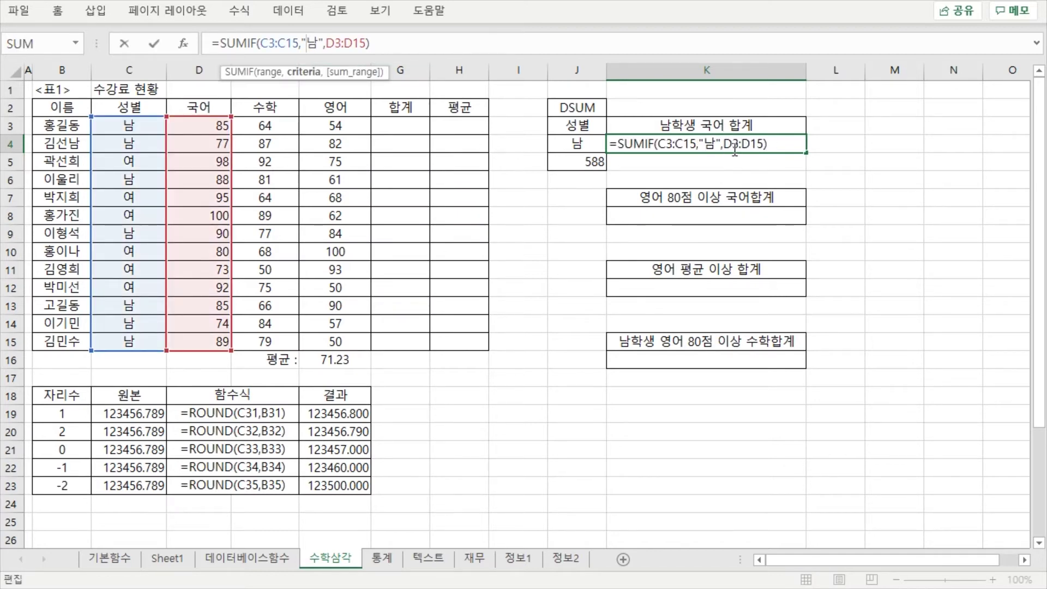
pyautogui.press('Return')
# Step: Enter =SUMIF(F3:F15,">=80",D3:D15) in K8 under the 영어 80점 이상 국어합계 heading
pyautogui.click(697, 215)
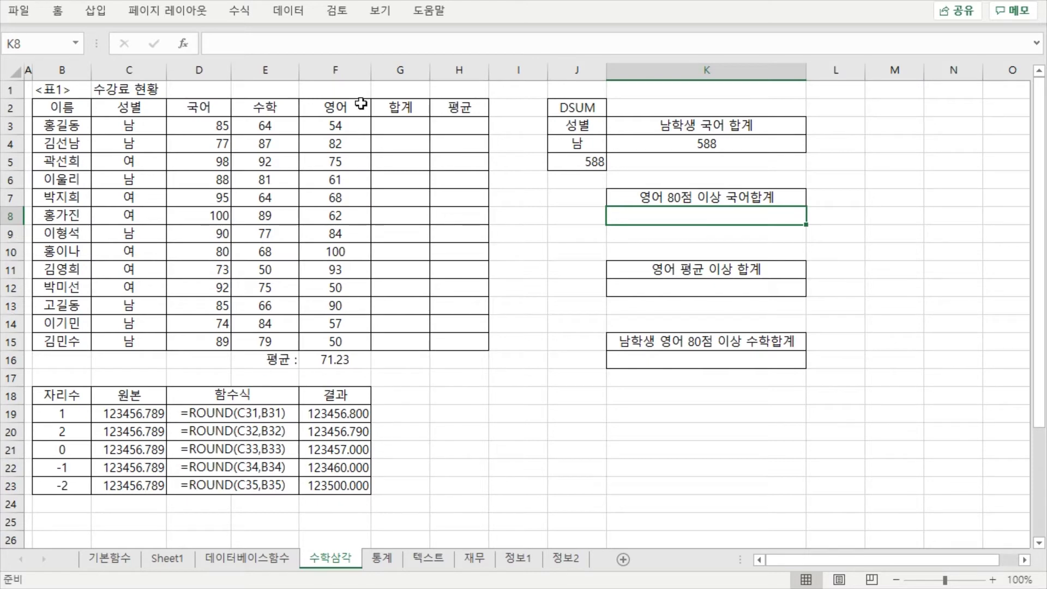
pyautogui.click(338, 45)
pyautogui.write('=녀')
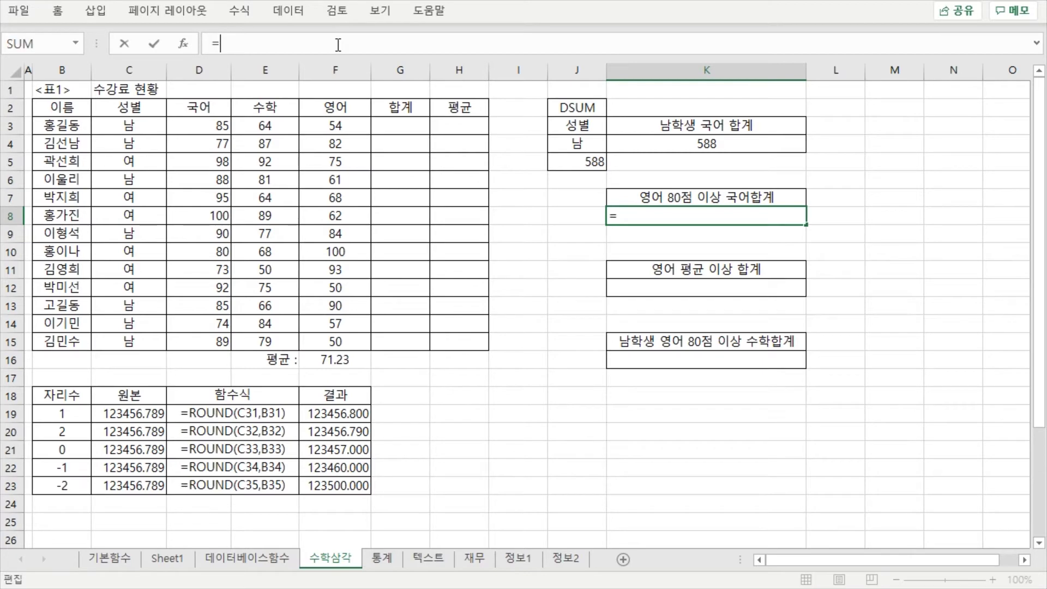
pyautogui.press('BackSpace')
pyautogui.press('BackSpace')
pyautogui.write('sumif')
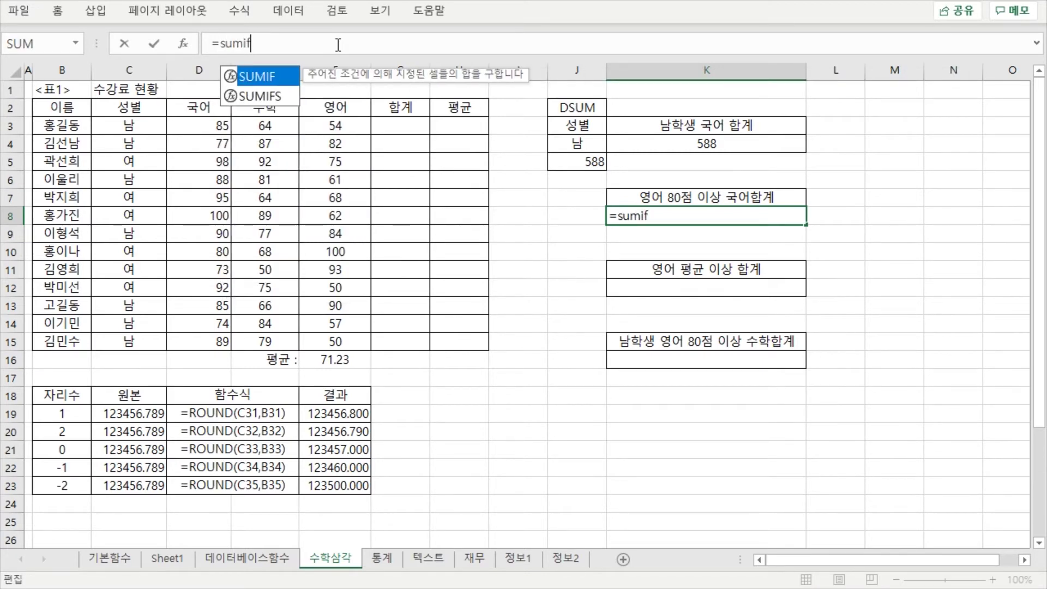
pyautogui.press('Tab')
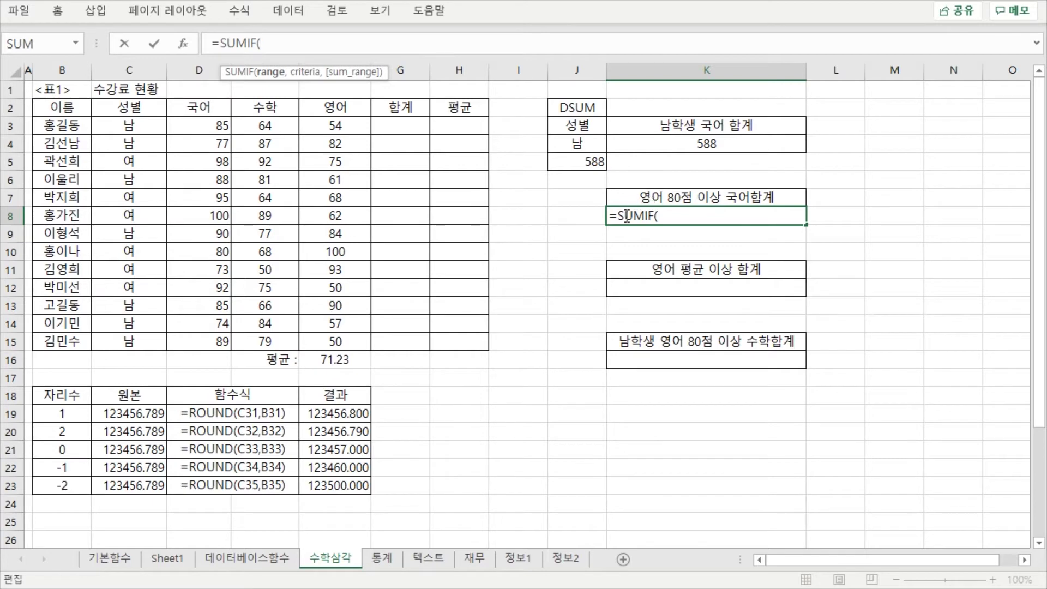
pyautogui.moveTo(341, 125); pyautogui.dragTo(335, 340)
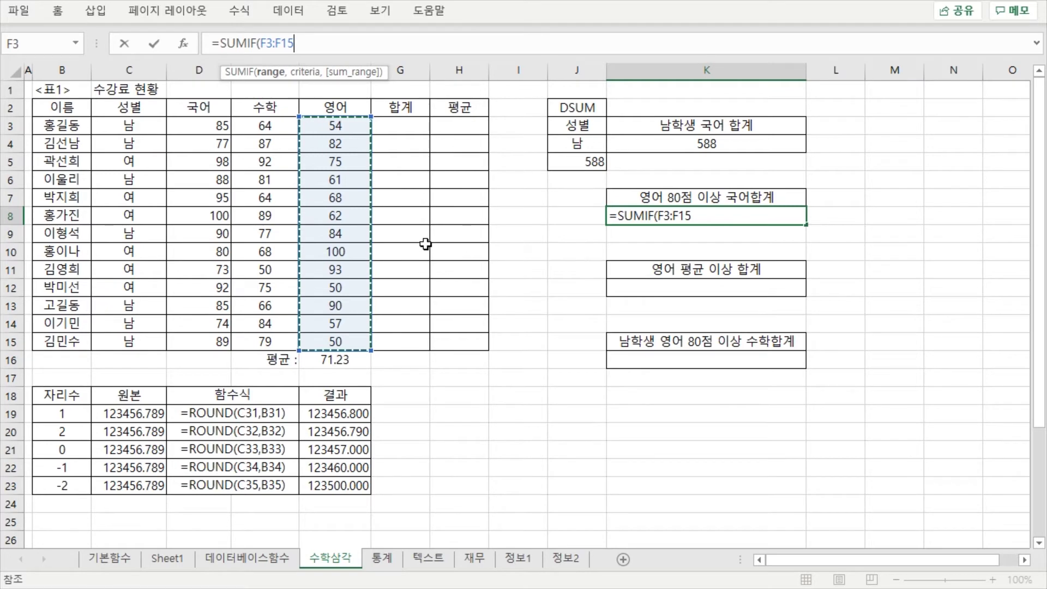
pyautogui.write(',')
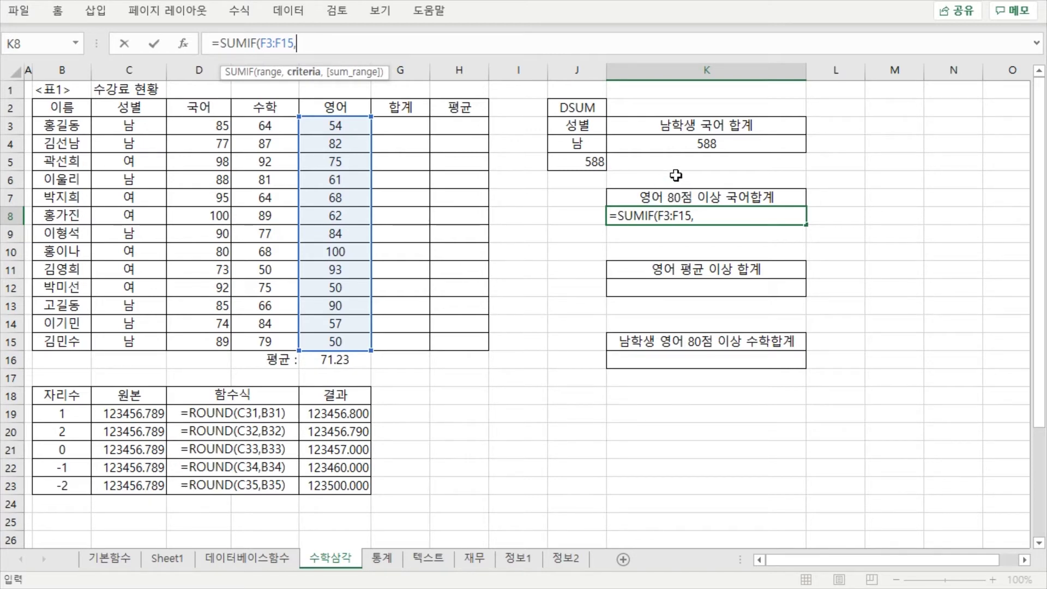
pyautogui.write('">=80')
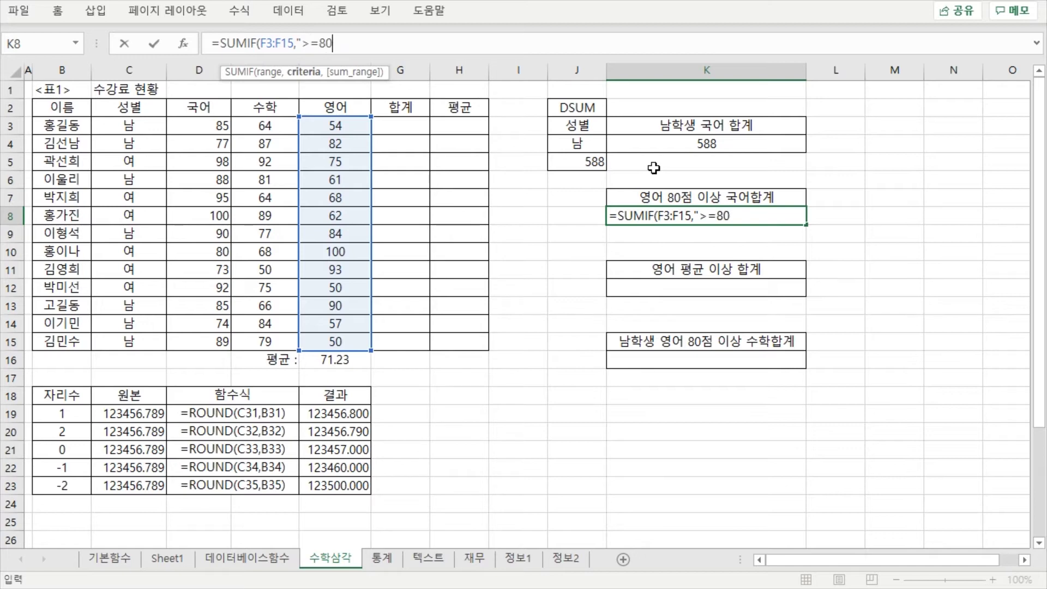
pyautogui.write('",')
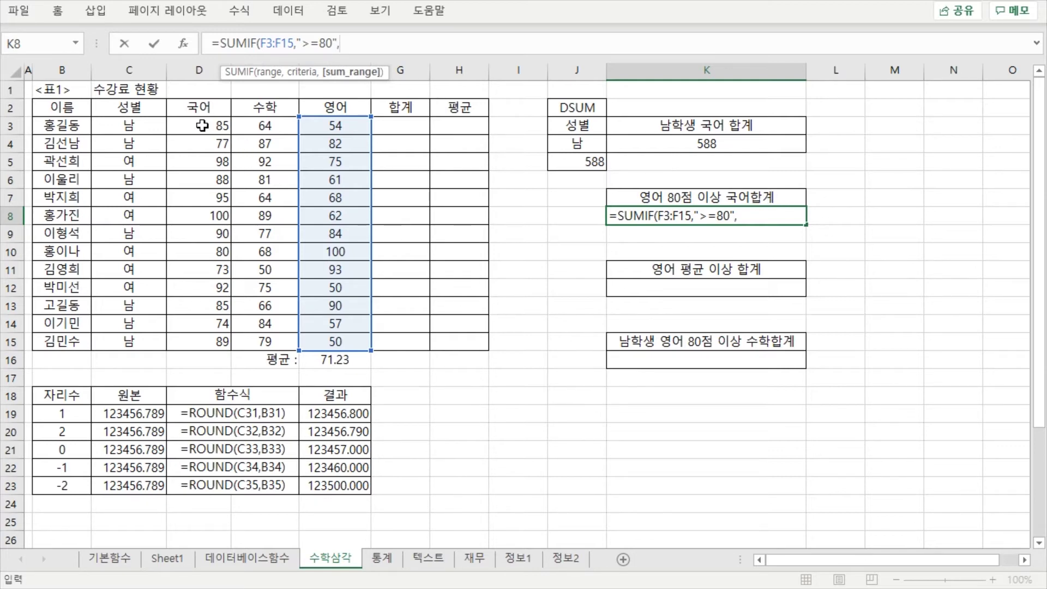
pyautogui.moveTo(202, 126); pyautogui.dragTo(190, 336)
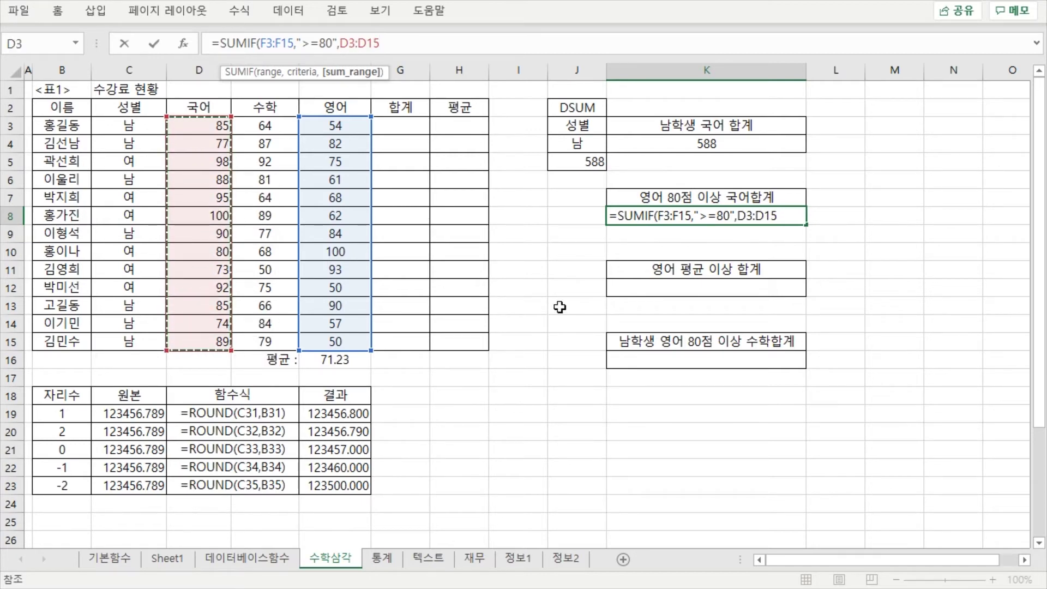
pyautogui.write(')')
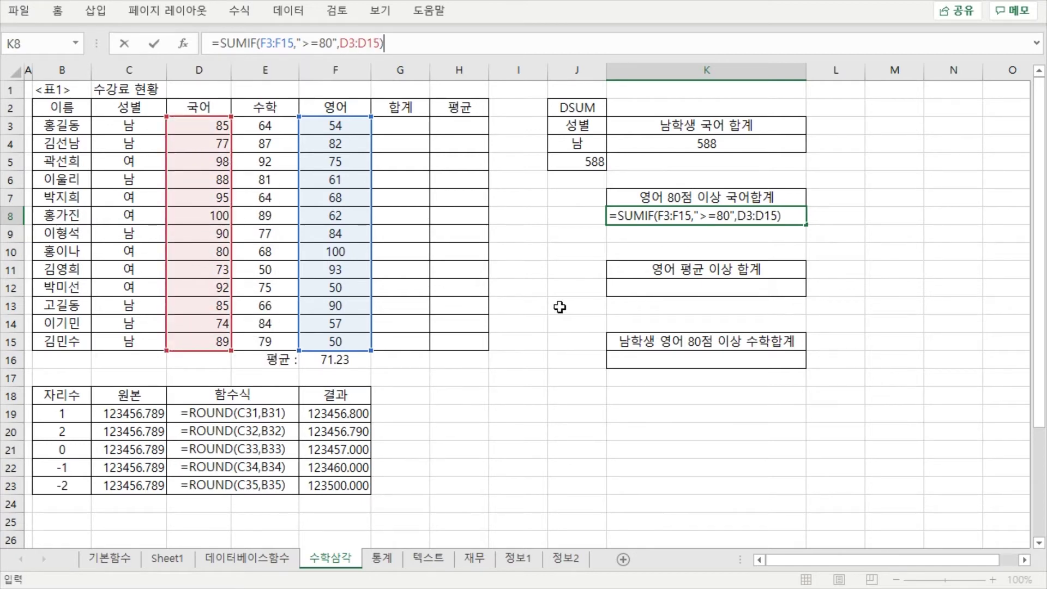
pyautogui.press('Return')
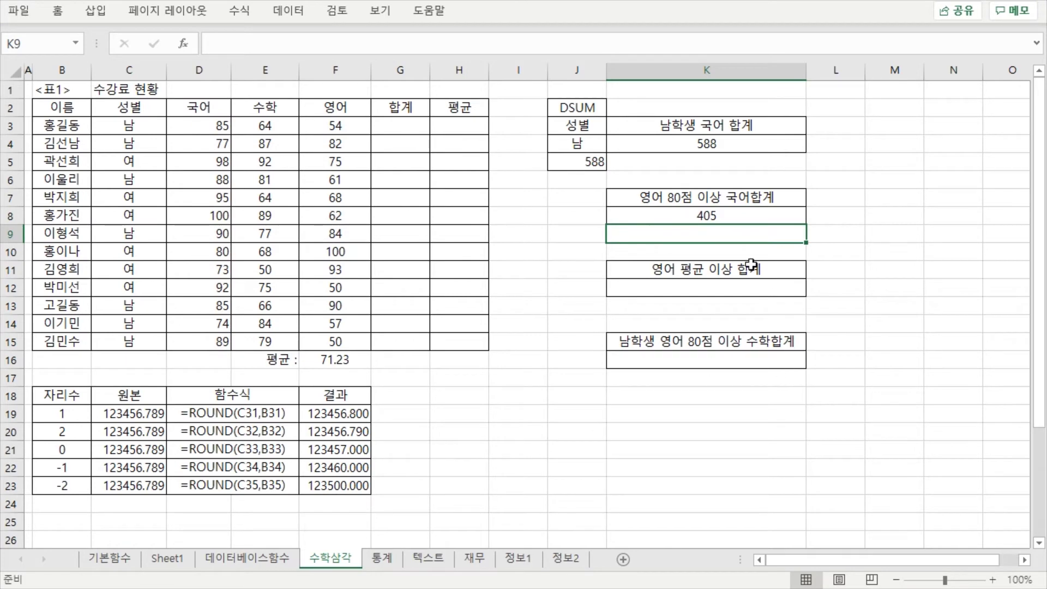
# Step: Examine the range, criteria and sum range arguments of the SUMIF formula in K8, leaving the formula as it is
pyautogui.click(721, 215)
pyautogui.click(473, 44)
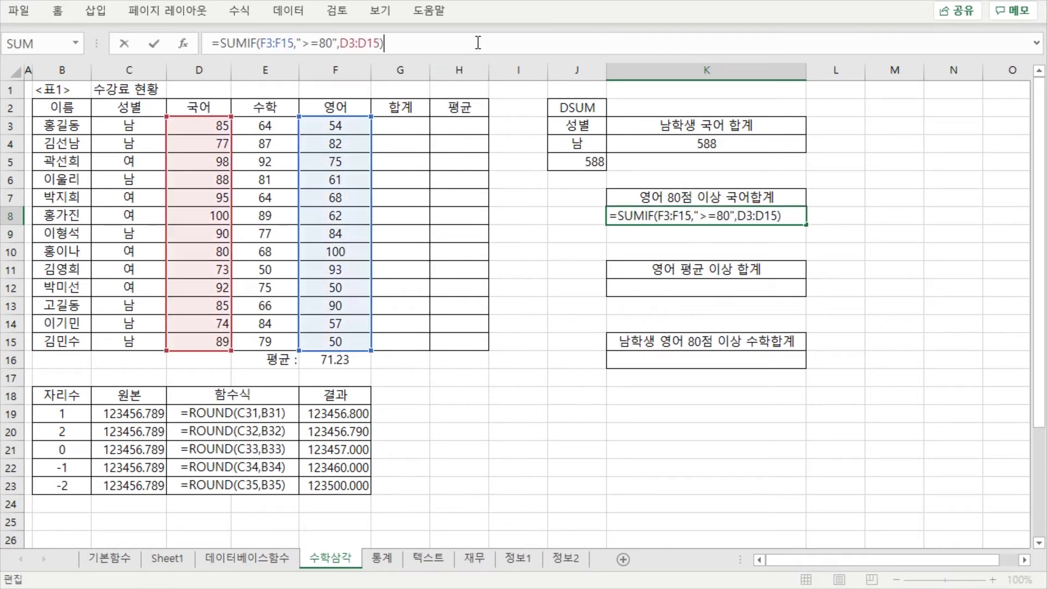
pyautogui.click(281, 43)
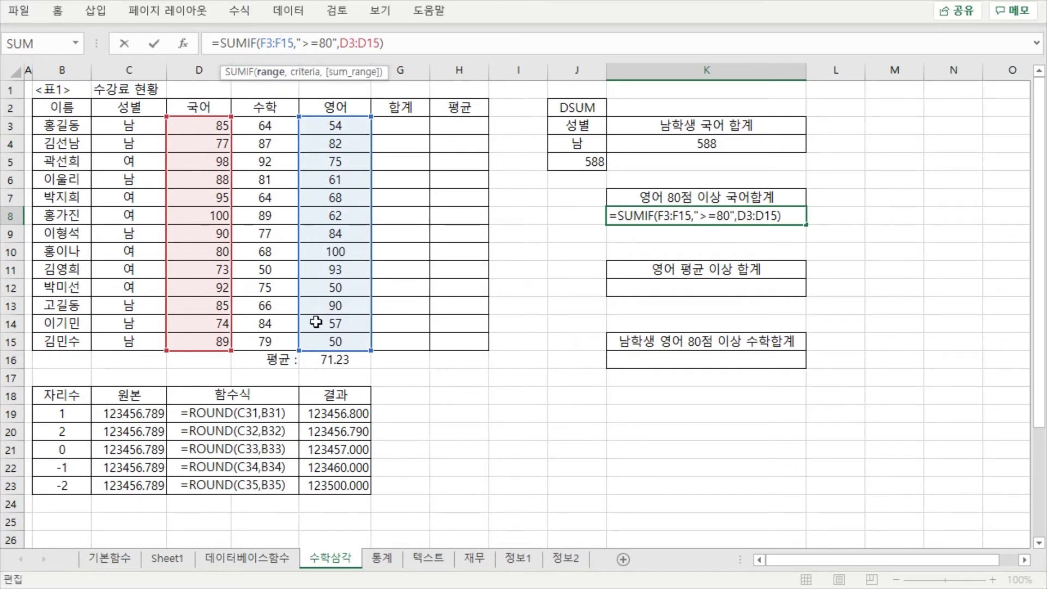
pyautogui.click(305, 73)
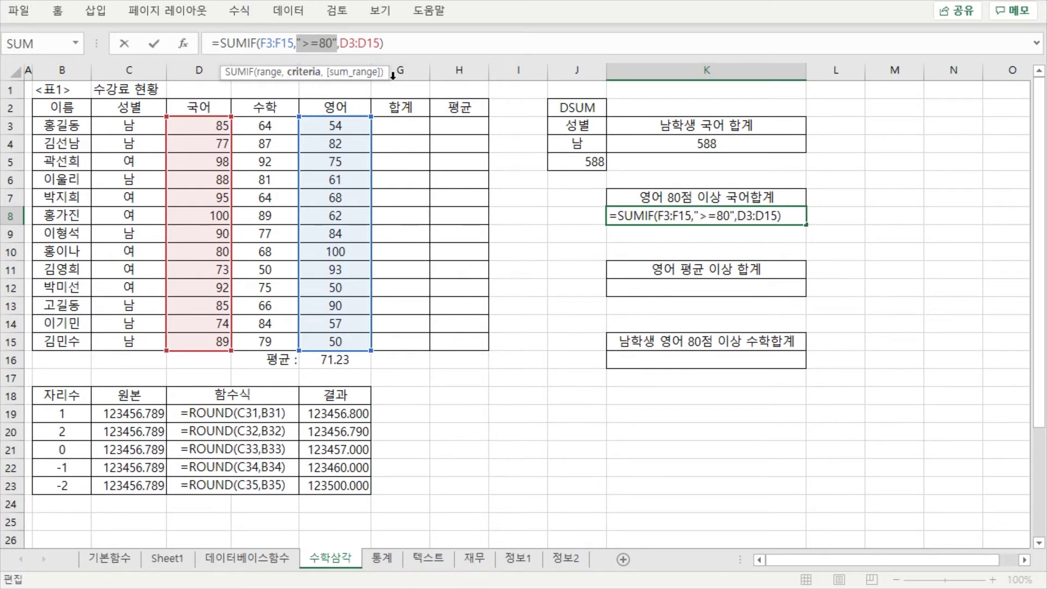
pyautogui.click(360, 46)
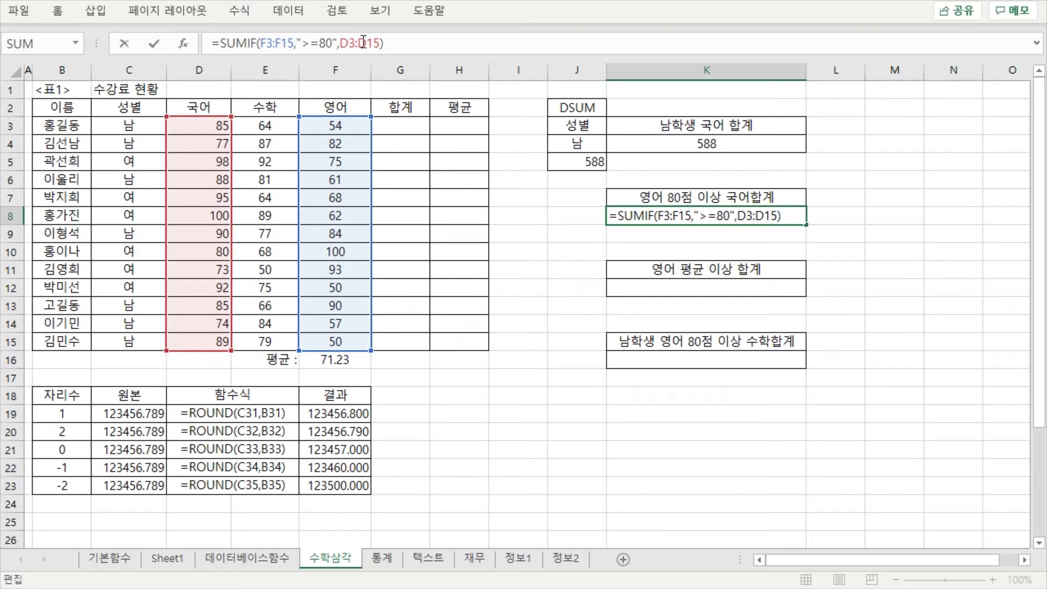
pyautogui.click(325, 43)
pyautogui.click(268, 44)
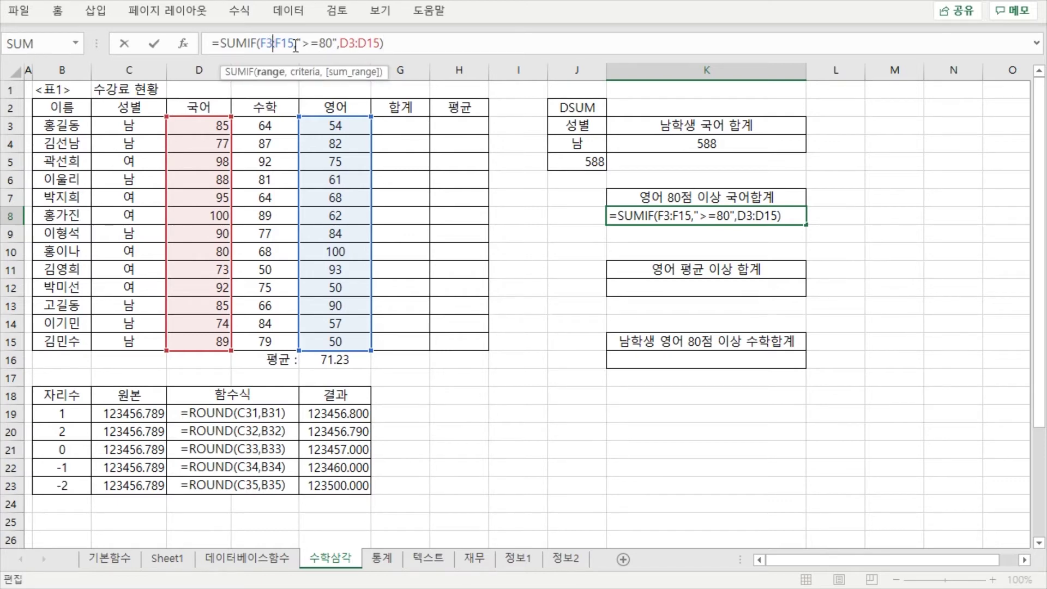
pyautogui.click(271, 74)
pyautogui.click(309, 72)
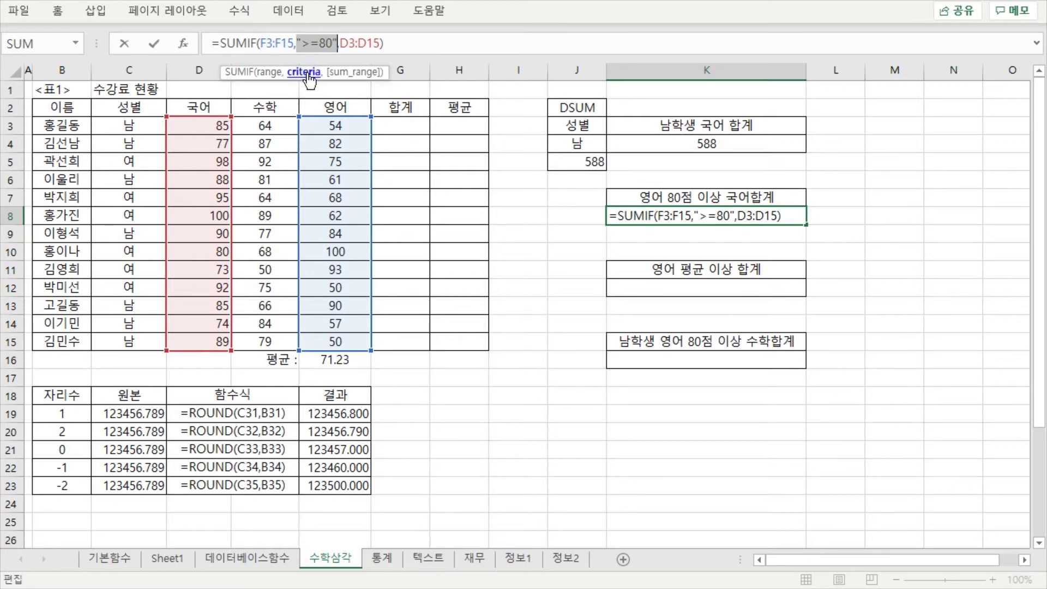
pyautogui.click(356, 72)
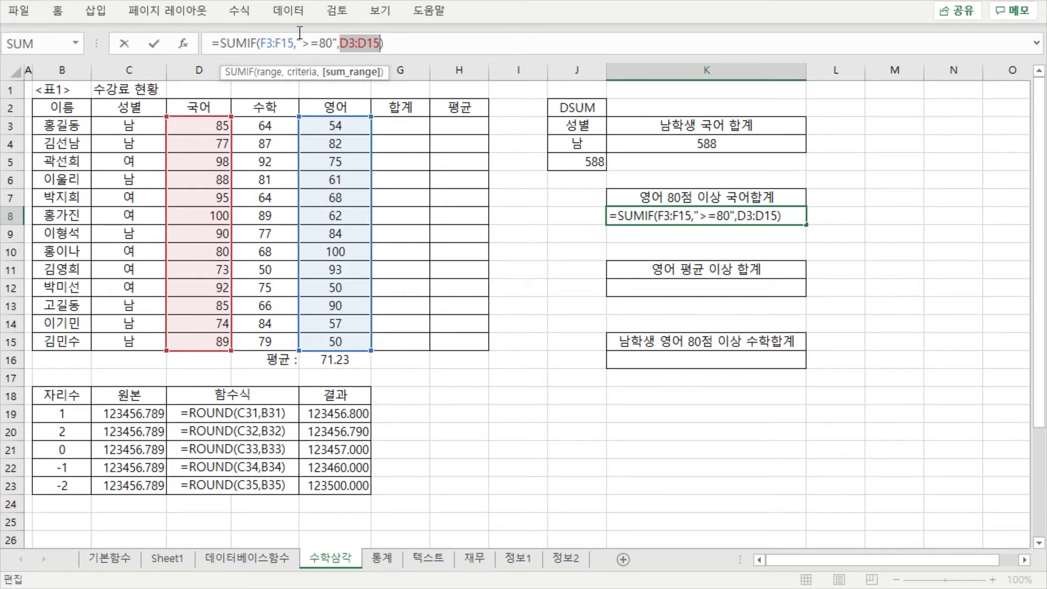
pyautogui.click(414, 45)
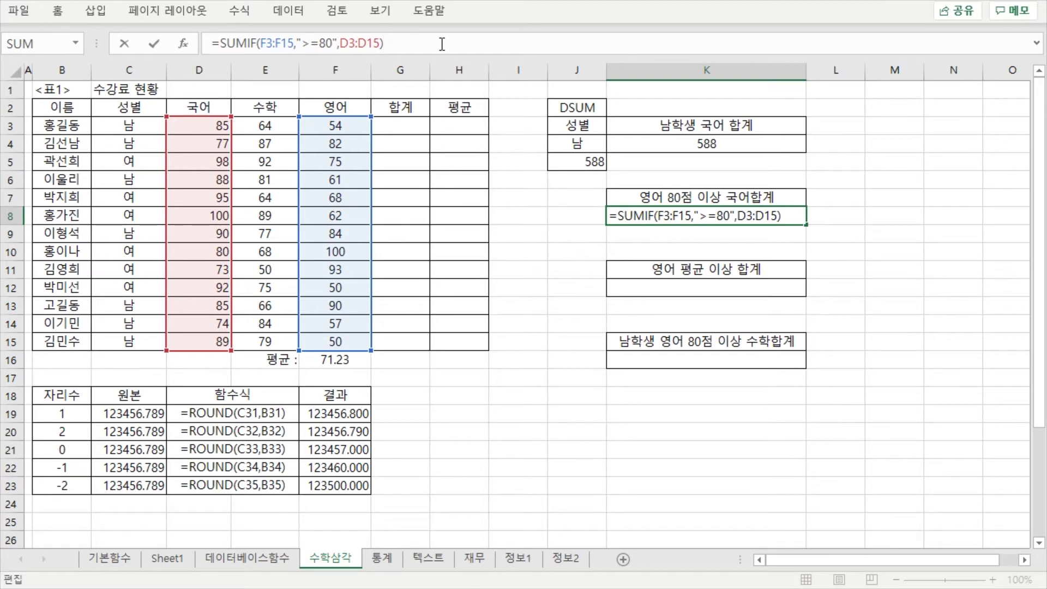
pyautogui.press('Return')
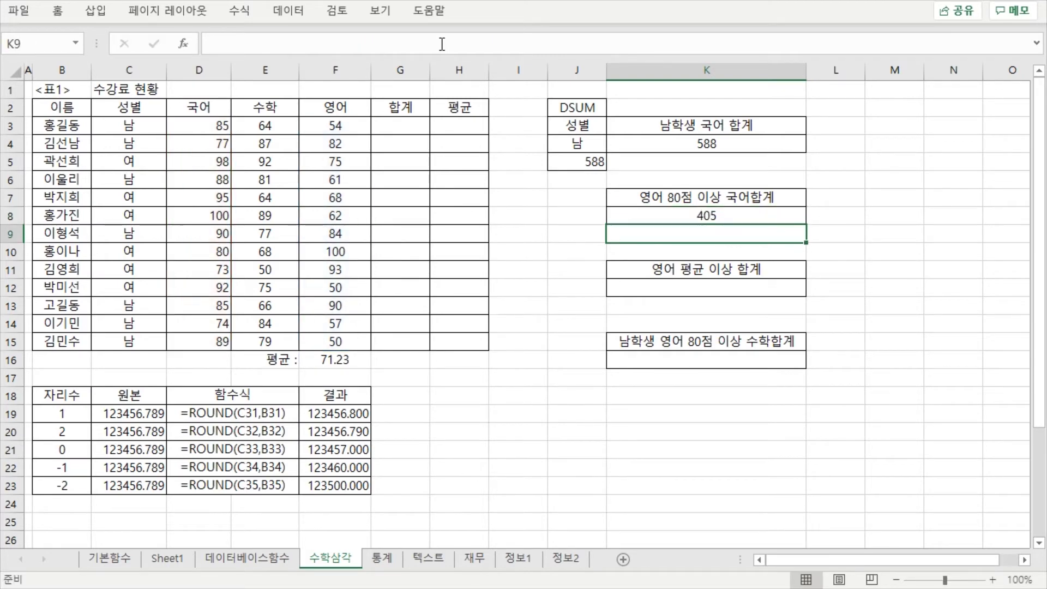
pyautogui.click(707, 215)
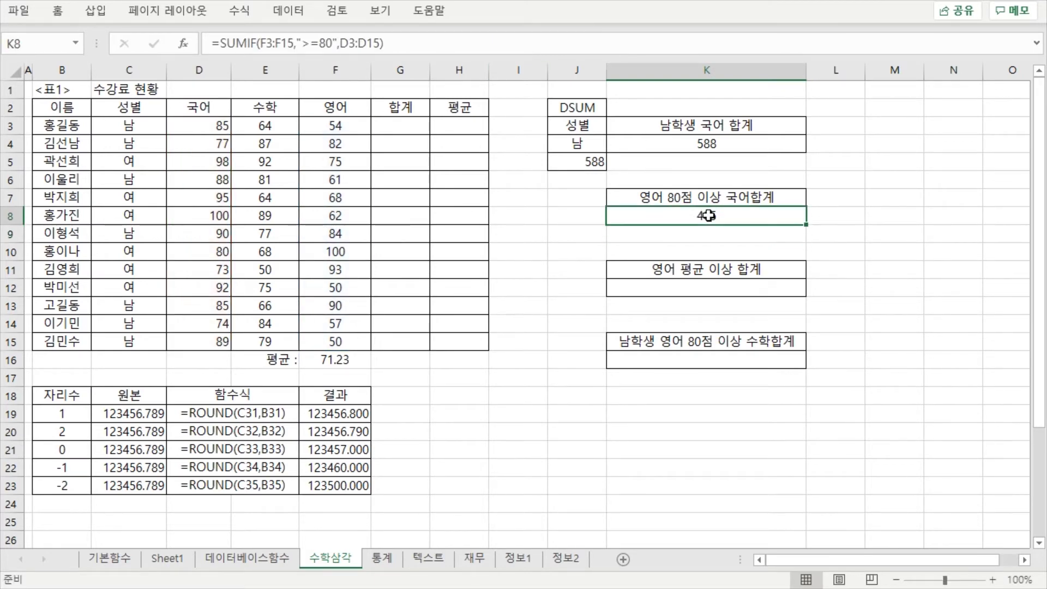
pyautogui.click(452, 37)
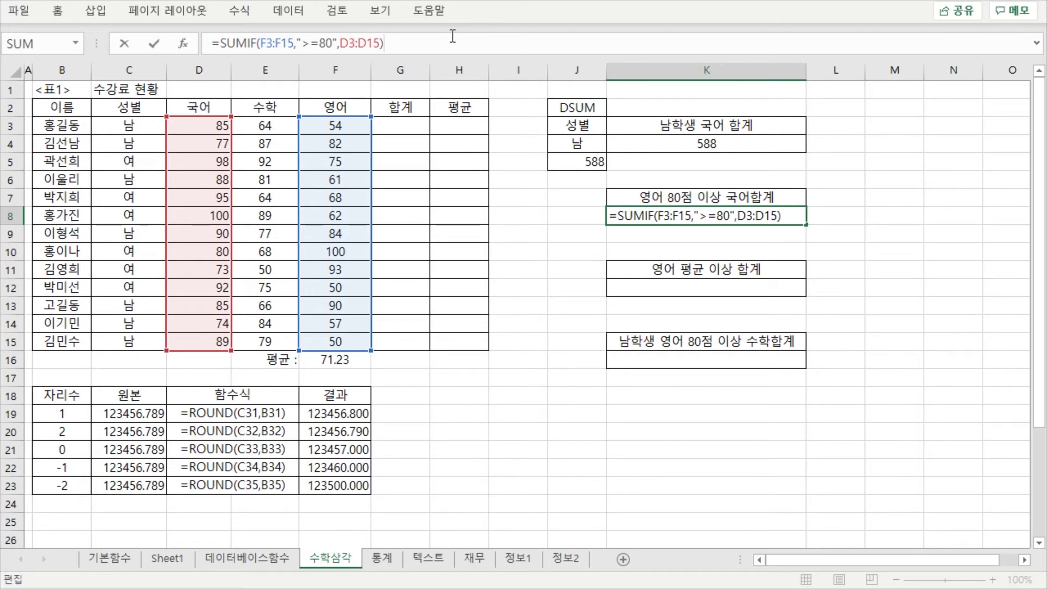
pyautogui.press('Return')
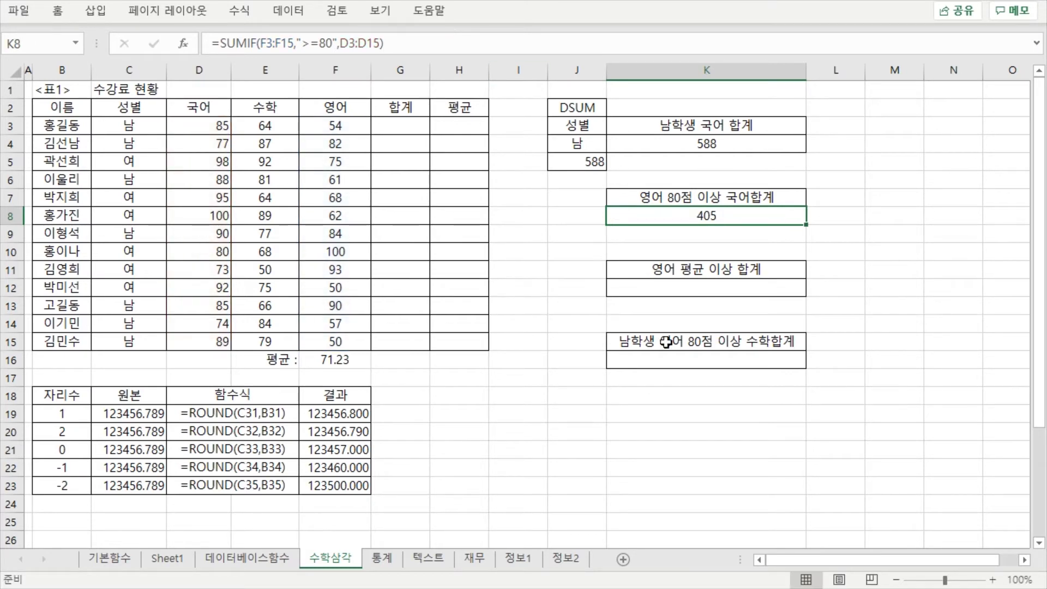
# Step: Examine the 영어 scores in F3:F15 and the AVERAGE formula in F16 that the K12 condition relies on
pyautogui.click(672, 289)
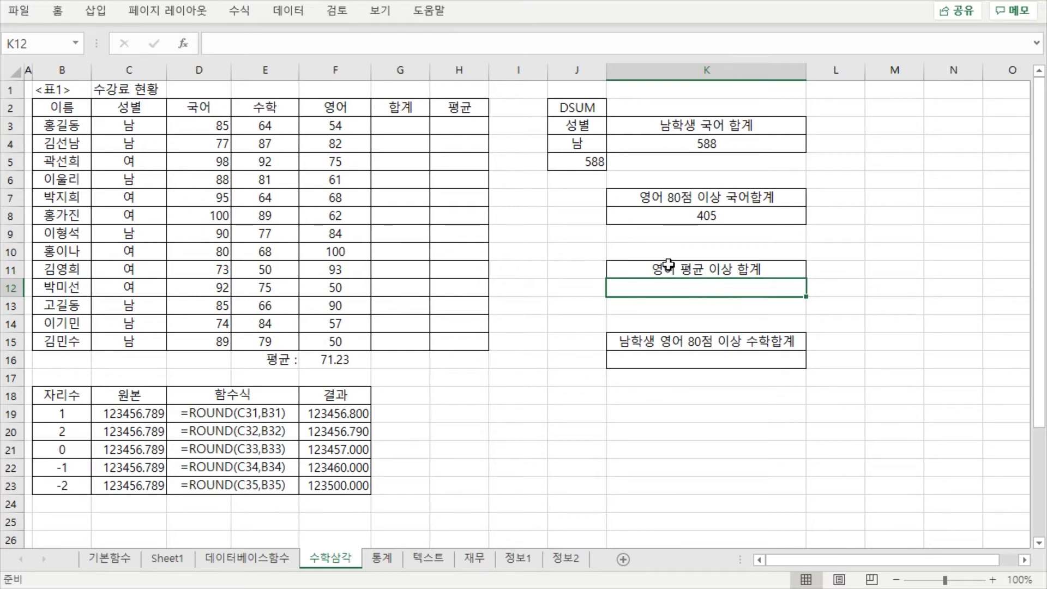
pyautogui.moveTo(332, 122); pyautogui.dragTo(311, 339)
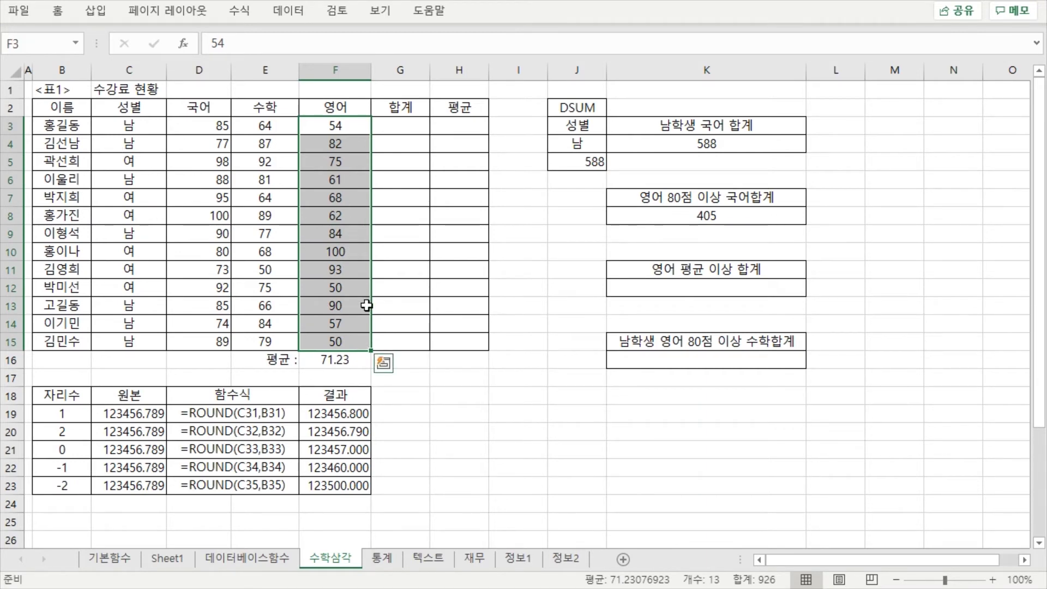
pyautogui.click(338, 343)
pyautogui.click(341, 362)
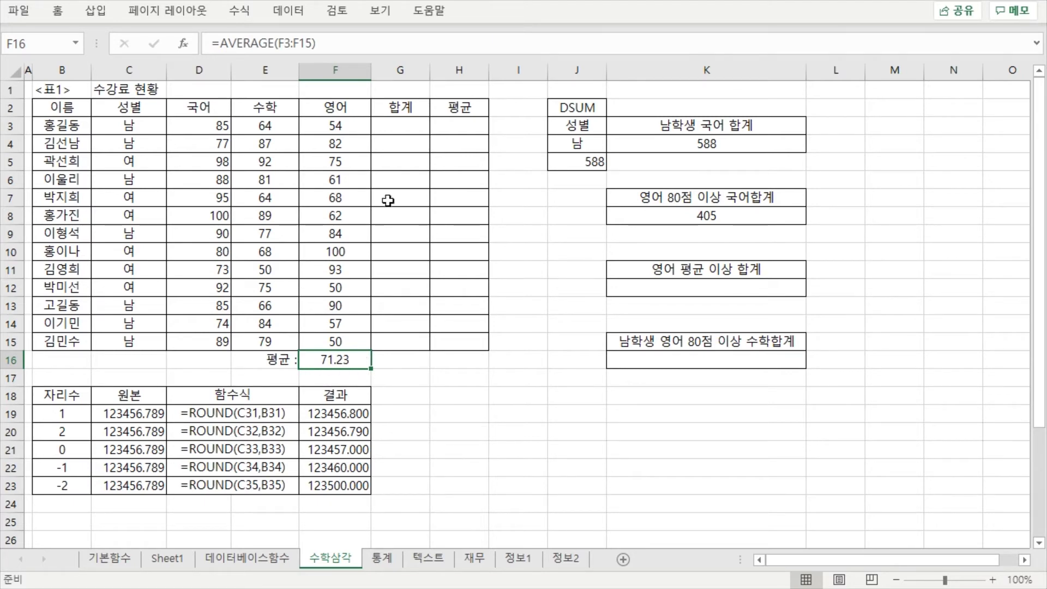
pyautogui.moveTo(335, 127); pyautogui.dragTo(334, 343)
pyautogui.click(330, 362)
pyautogui.click(349, 123)
pyautogui.moveTo(349, 123); pyautogui.dragTo(364, 337)
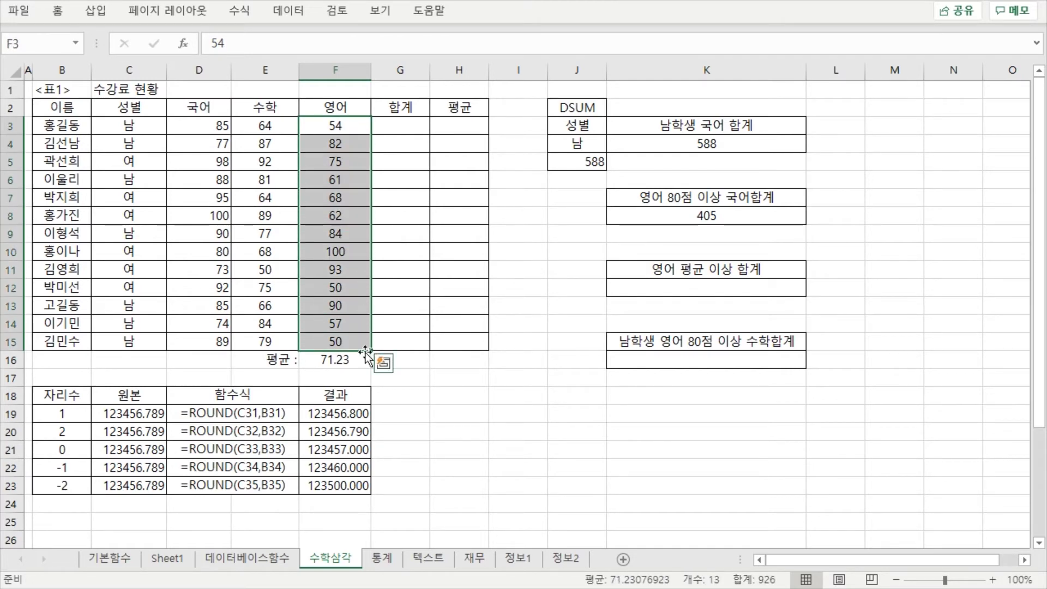
pyautogui.click(347, 360)
pyautogui.click(342, 340)
pyautogui.click(348, 324)
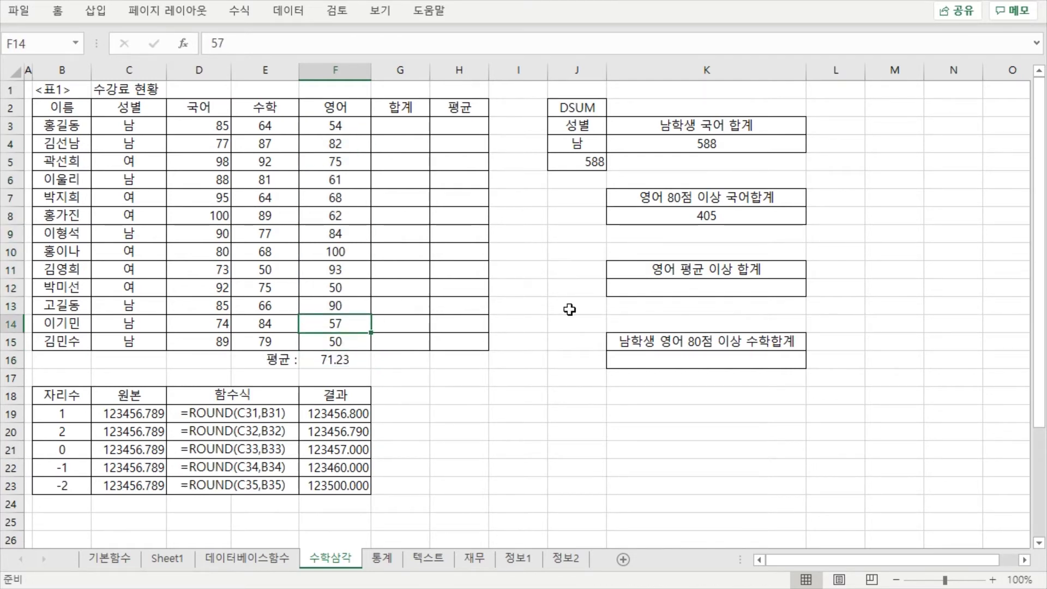
# Step: Change the heading in K11 to 영어 평균 이상 영어합계
pyautogui.doubleClick(750, 268)
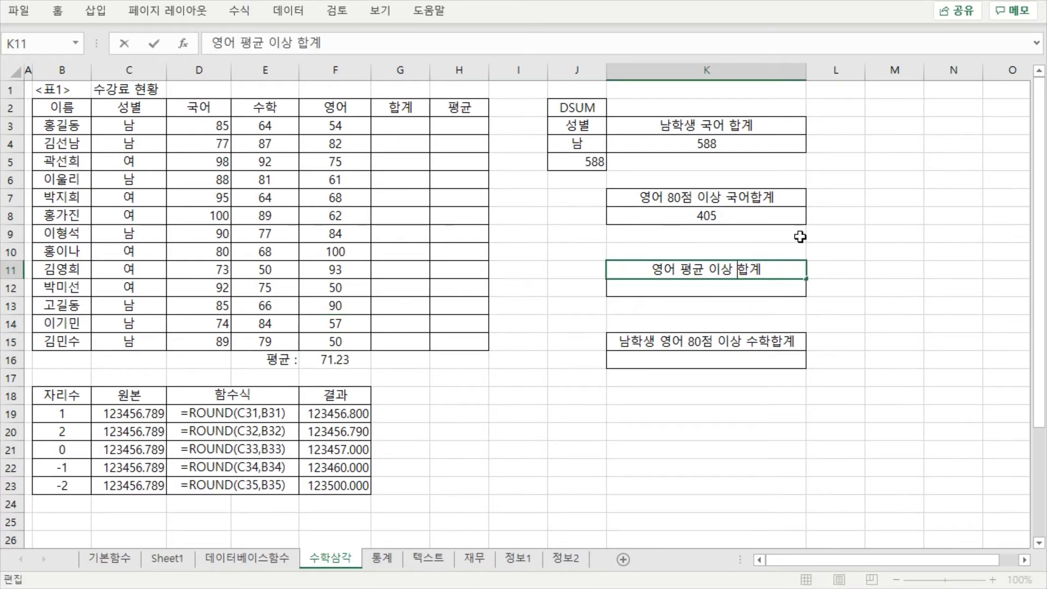
pyautogui.write('dud')
pyautogui.press('BackSpace')
pyautogui.press('BackSpace')
pyautogui.press('BackSpace')
pyautogui.write('영어')
pyautogui.press('Return')
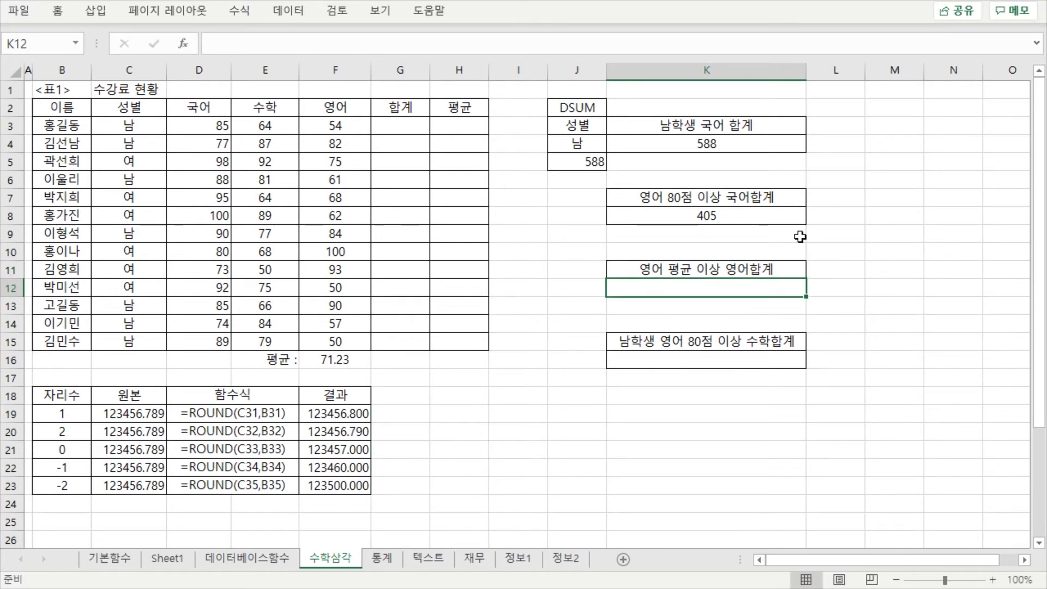
pyautogui.click(674, 272)
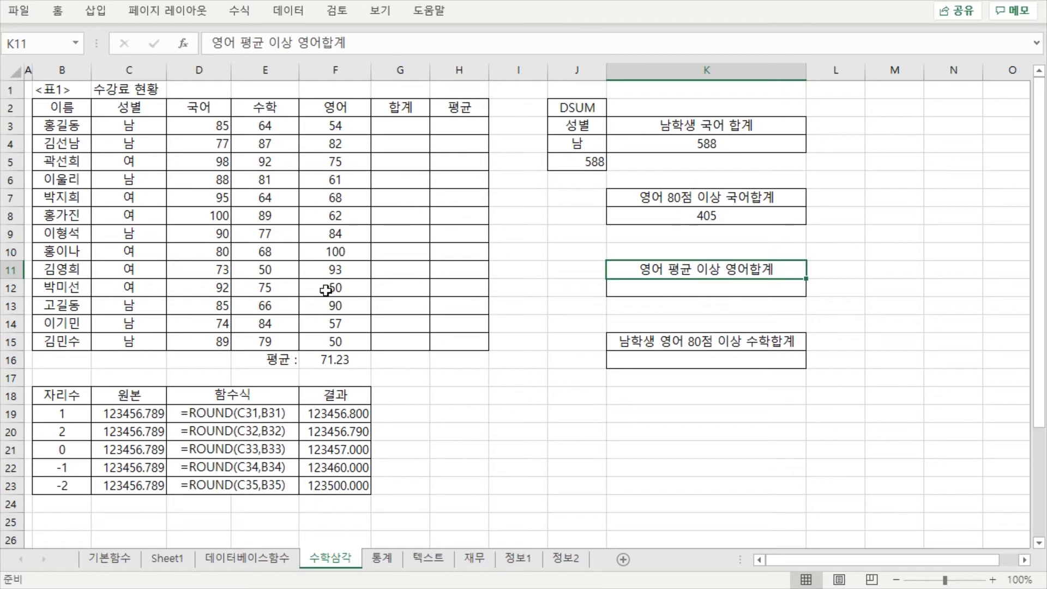
# Step: Start a SUMIF formula in K12 with the 영어 scores F3:F15 as the range to test, using K8's formula as reference
pyautogui.click(688, 288)
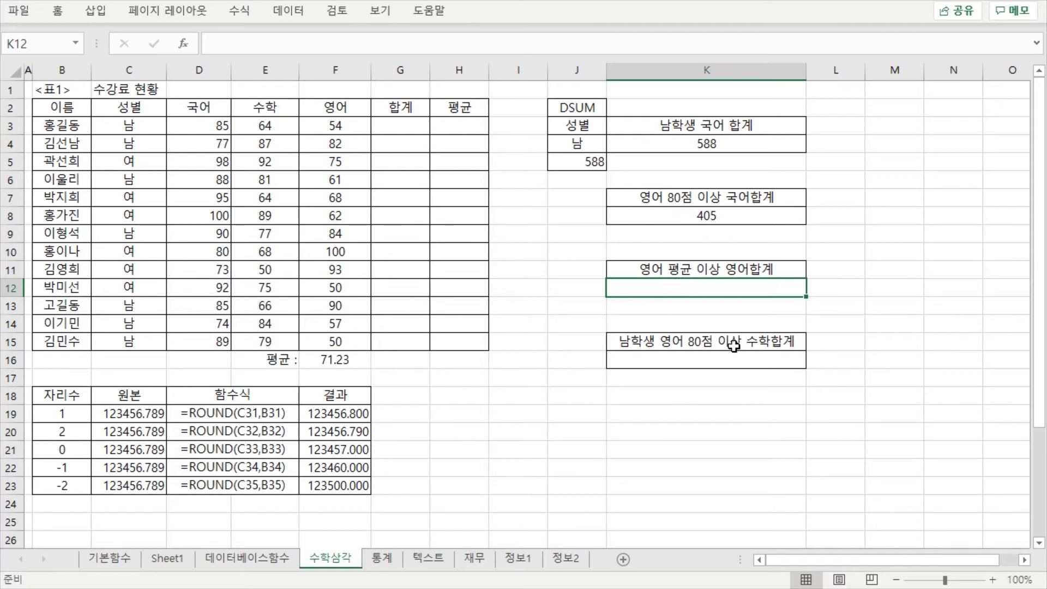
pyautogui.click(716, 276)
pyautogui.click(706, 289)
pyautogui.click(759, 224)
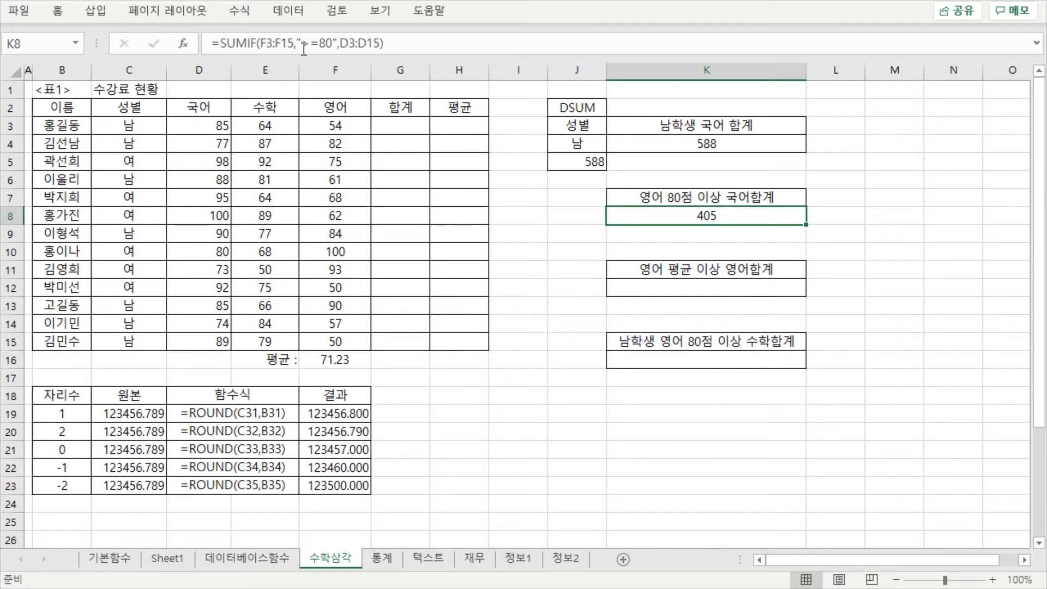
pyautogui.click(688, 289)
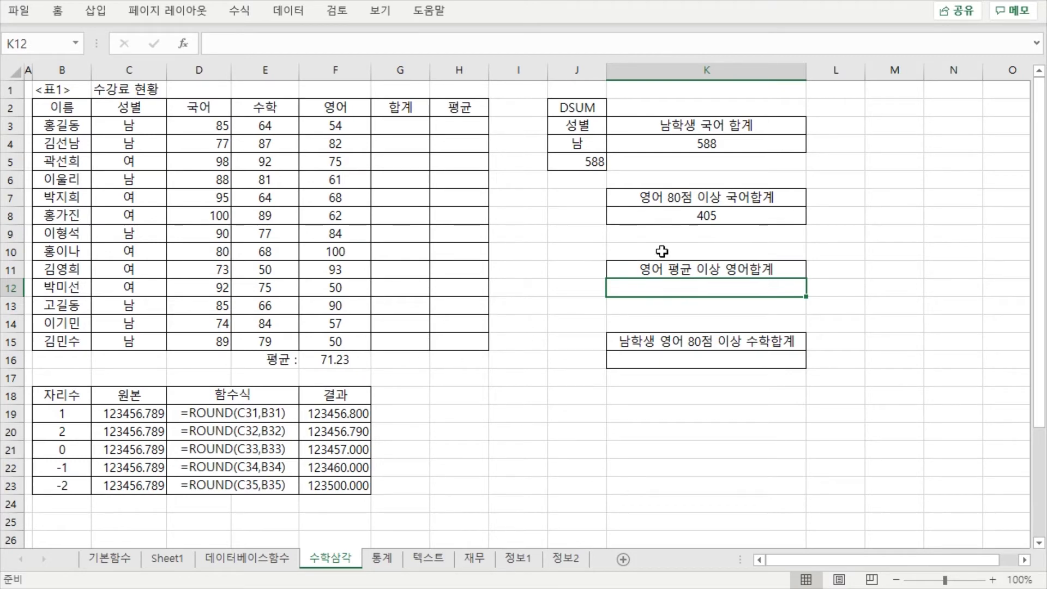
pyautogui.click(362, 45)
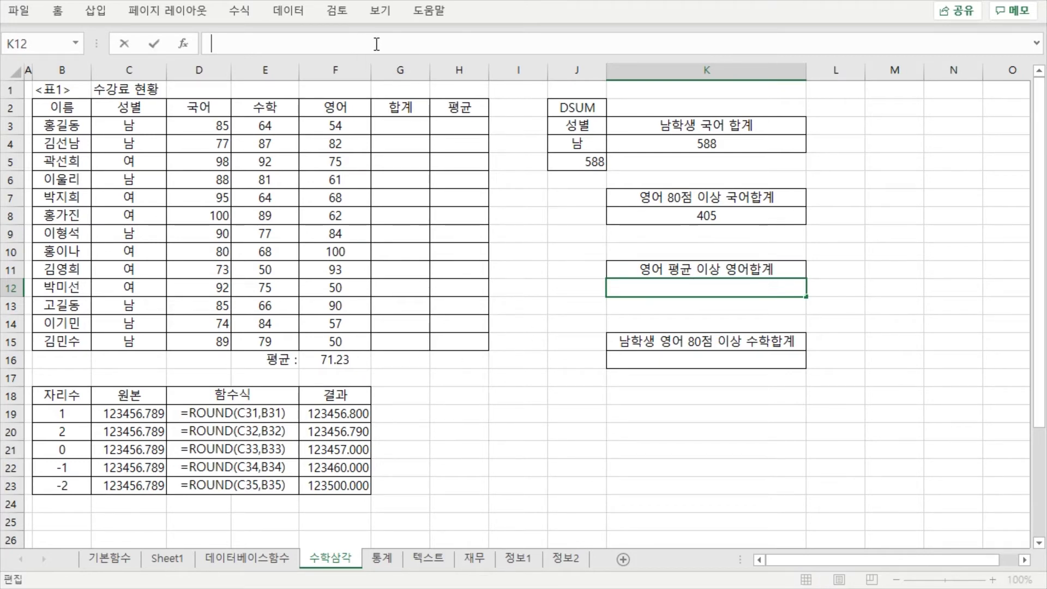
pyautogui.write('=ㄴ')
pyautogui.press('BackSpace')
pyautogui.write('sumif')
pyautogui.press('Tab')
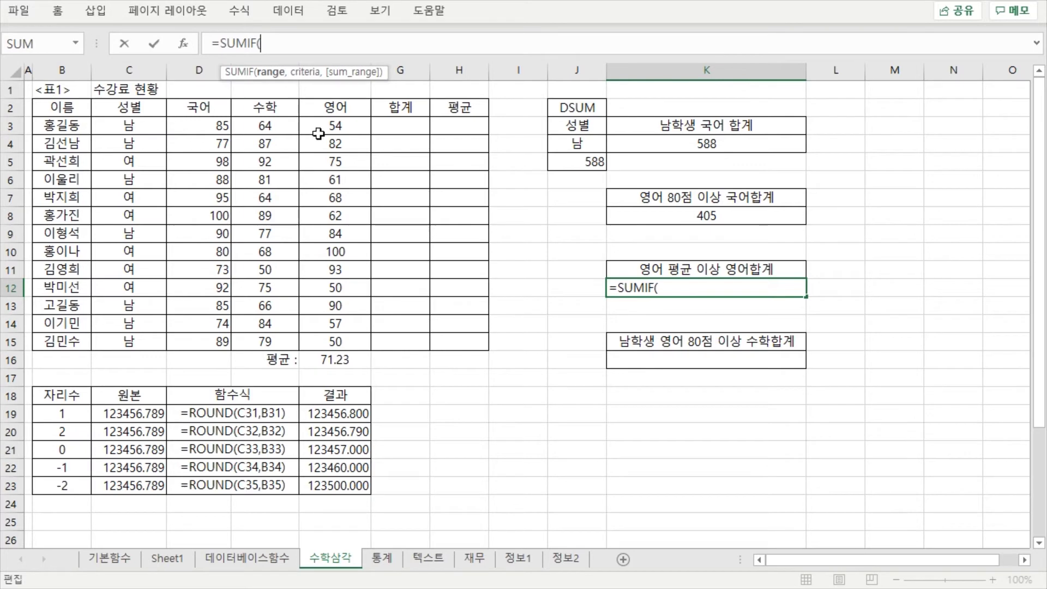
pyautogui.moveTo(315, 131); pyautogui.dragTo(338, 342)
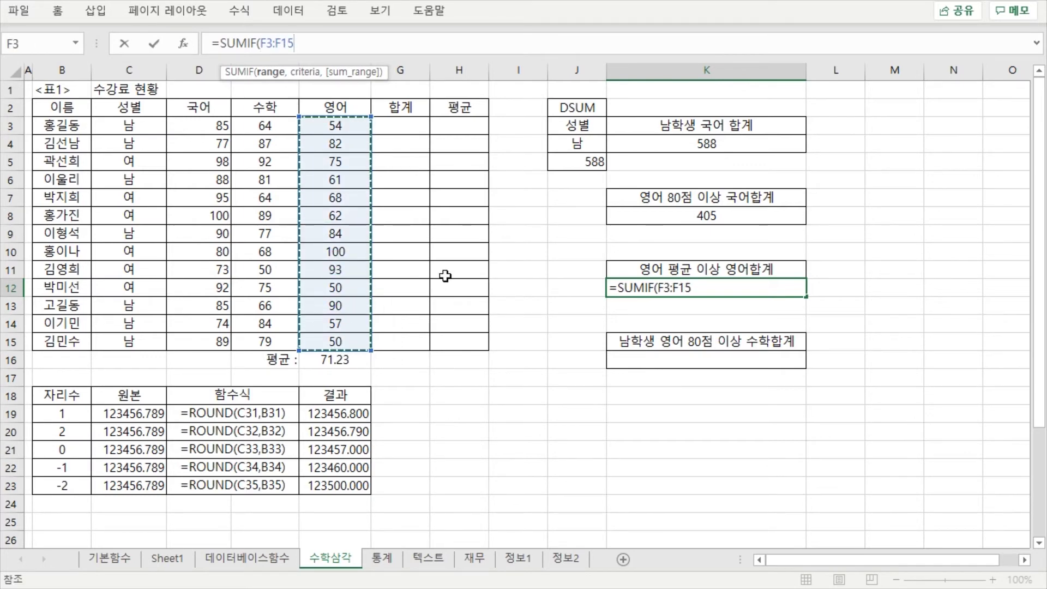
pyautogui.write(',')
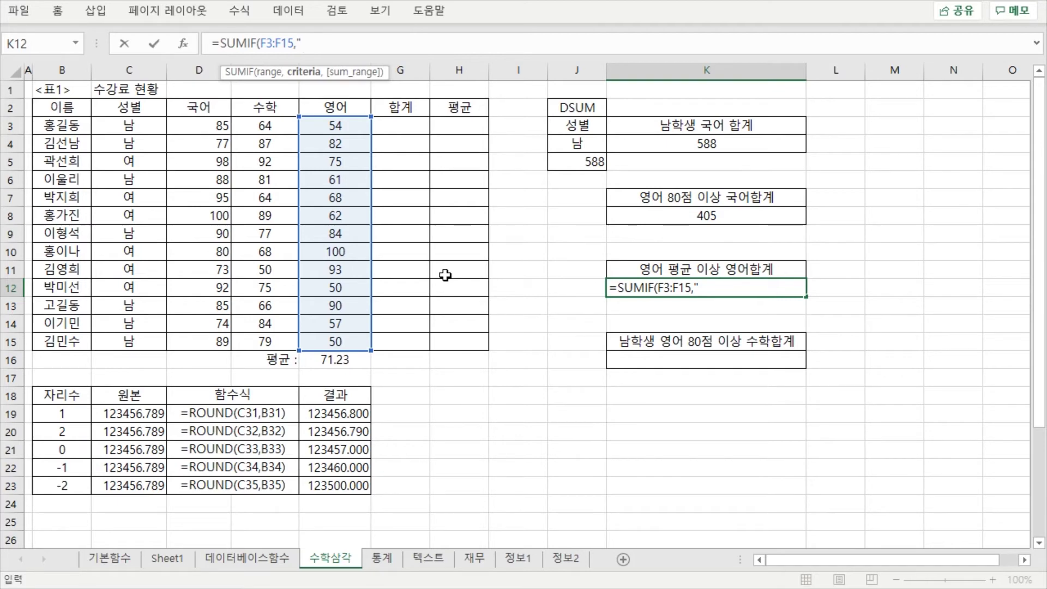
# Step: Complete the SUMIF formula in K12 with the criteria ">=71.23" and the sum range F3:F12
pyautogui.write('"71.23')
pyautogui.click(304, 43)
pyautogui.write('>=')
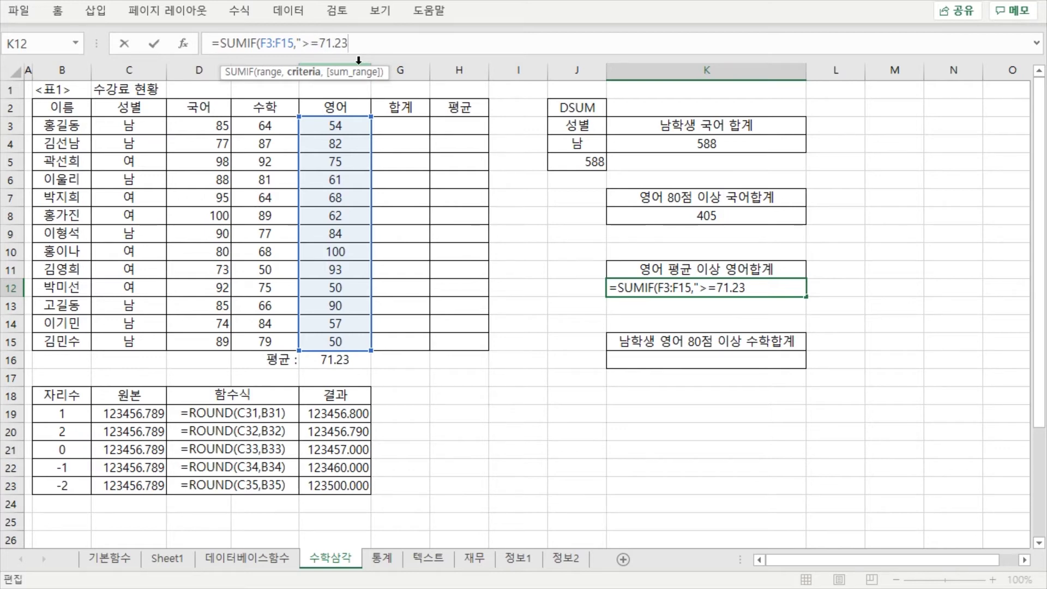
pyautogui.write(',')
pyautogui.click(348, 126)
pyautogui.moveTo(347, 126); pyautogui.dragTo(332, 280)
pyautogui.moveTo(335, 126); pyautogui.dragTo(339, 343)
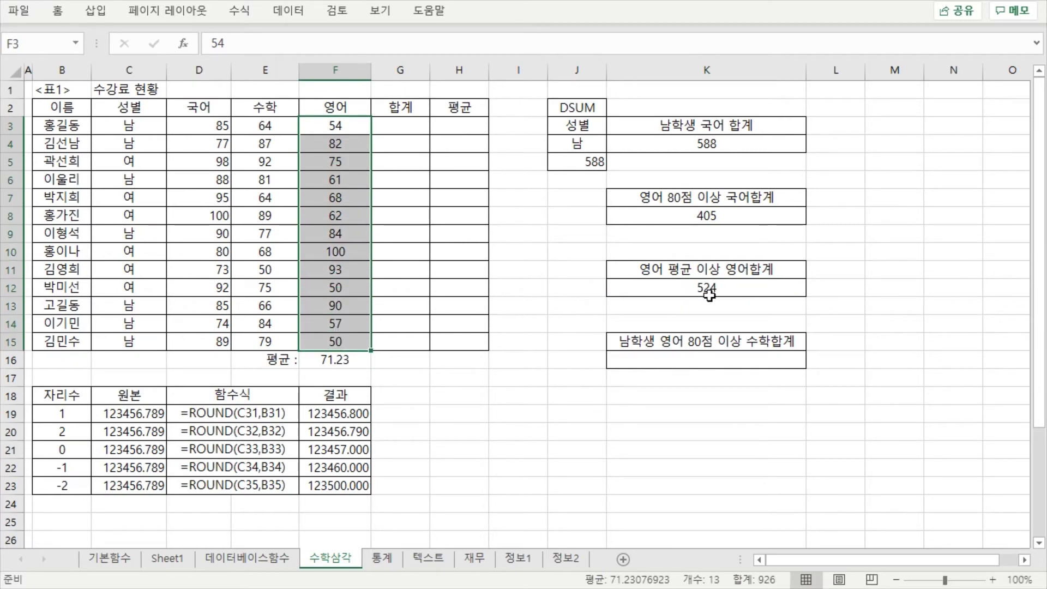
# Step: Correct the sum range of the SUMIF formula in K12 to F3:F15
pyautogui.click(756, 286)
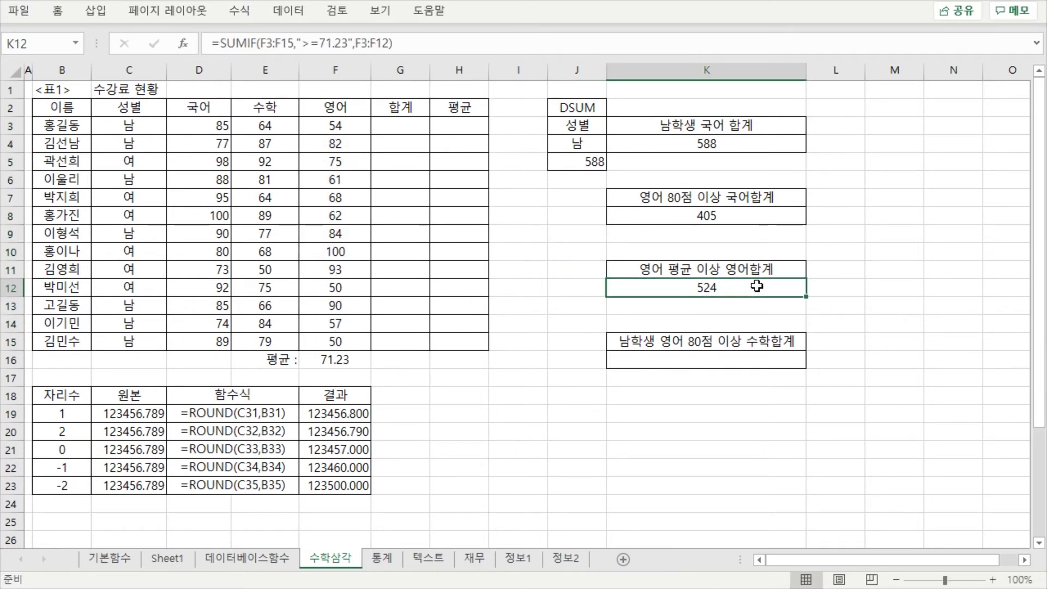
pyautogui.click(377, 36)
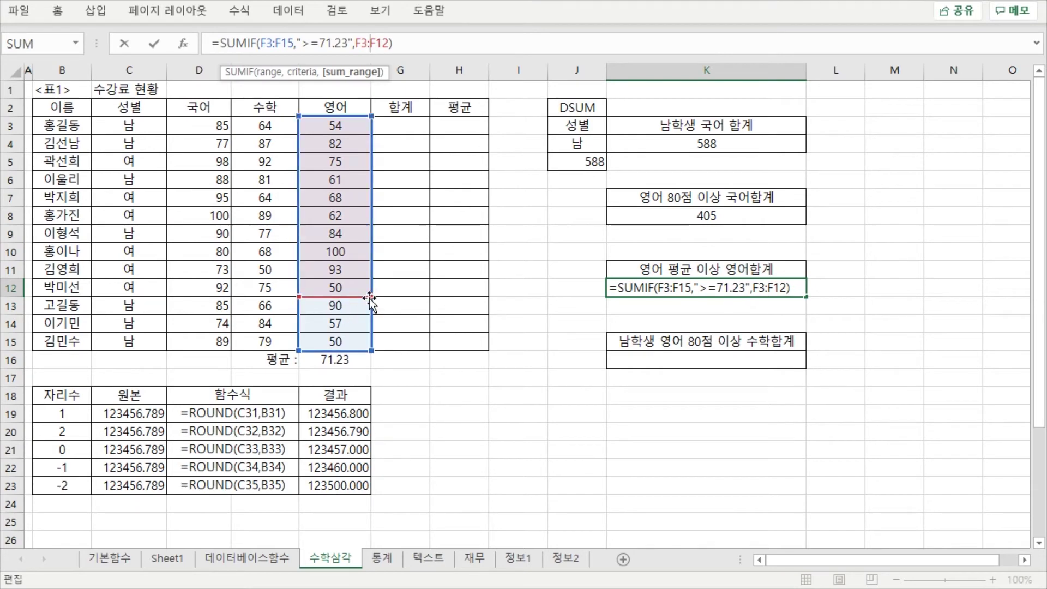
pyautogui.moveTo(355, 43); pyautogui.dragTo(419, 39)
pyautogui.press('BackSpace')
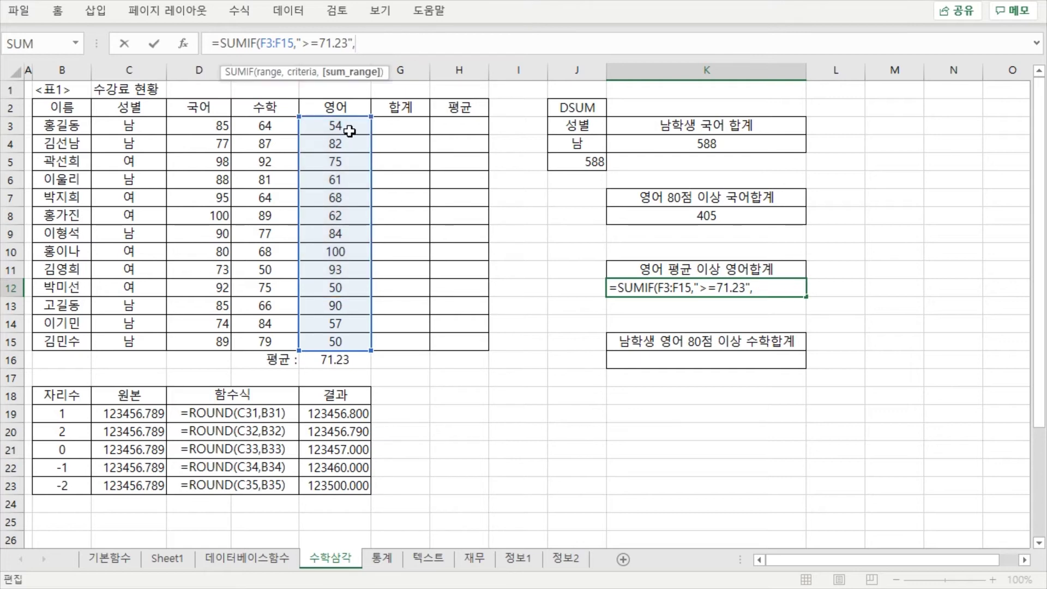
pyautogui.moveTo(346, 131); pyautogui.dragTo(346, 341)
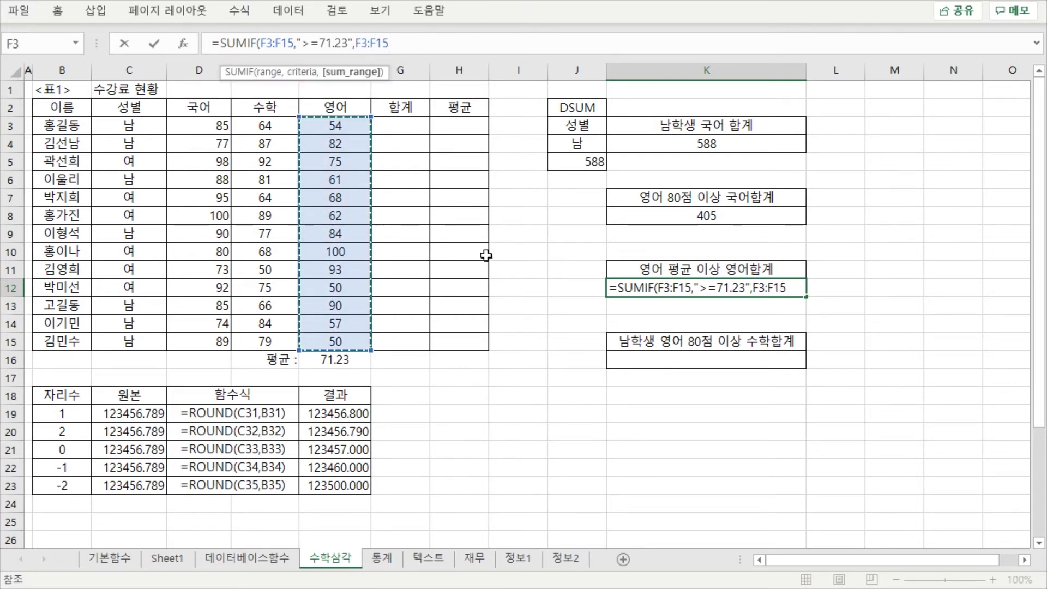
pyautogui.write(')')
pyautogui.press('Return')
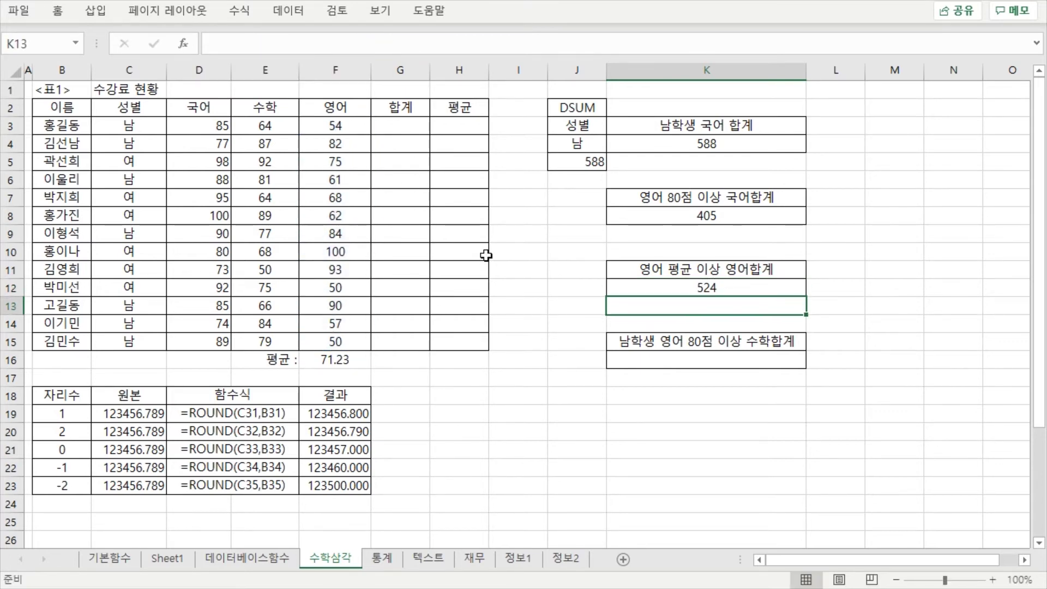
# Step: Examine the range, criteria and sum range arguments of the SUMIF formula in K12
pyautogui.click(779, 289)
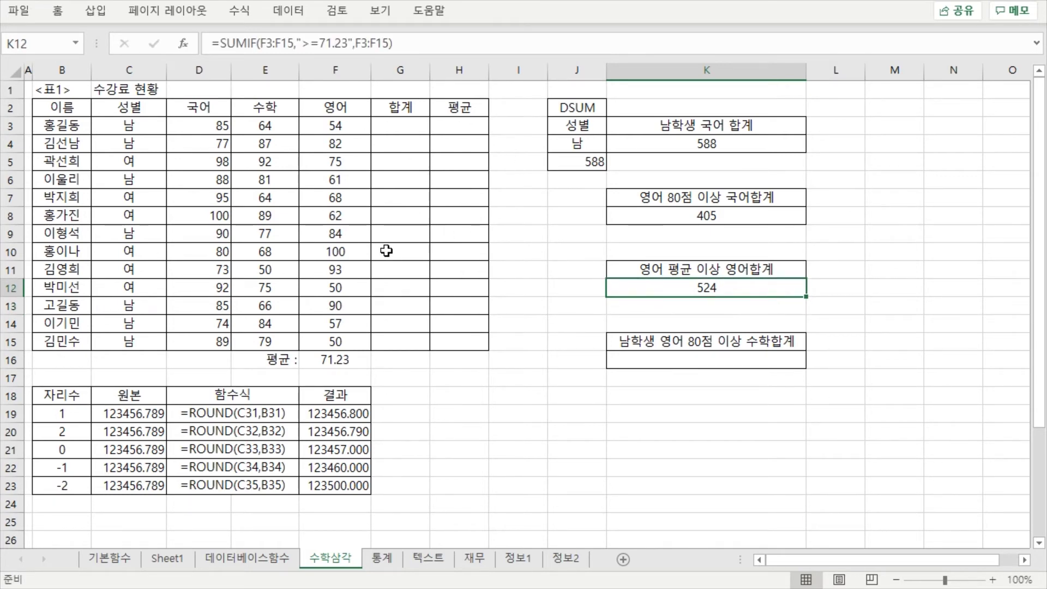
pyautogui.click(287, 48)
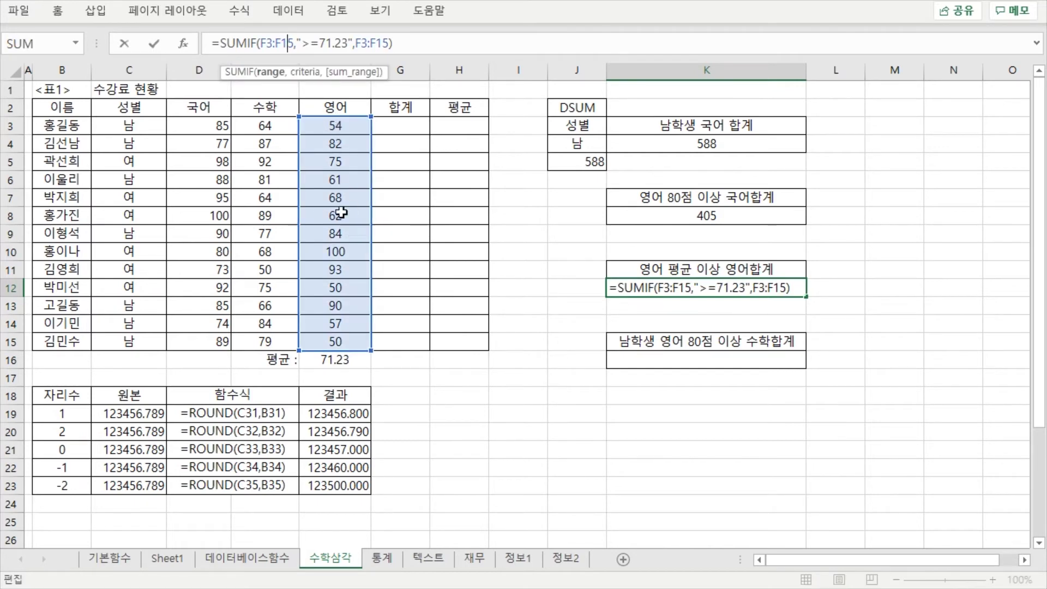
pyautogui.click(341, 46)
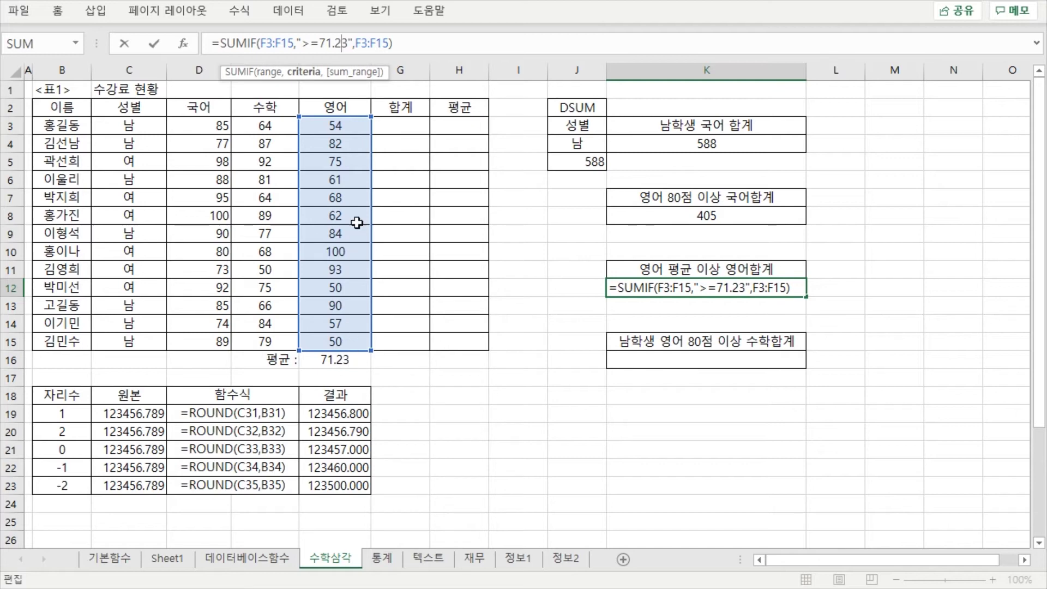
pyautogui.click(370, 43)
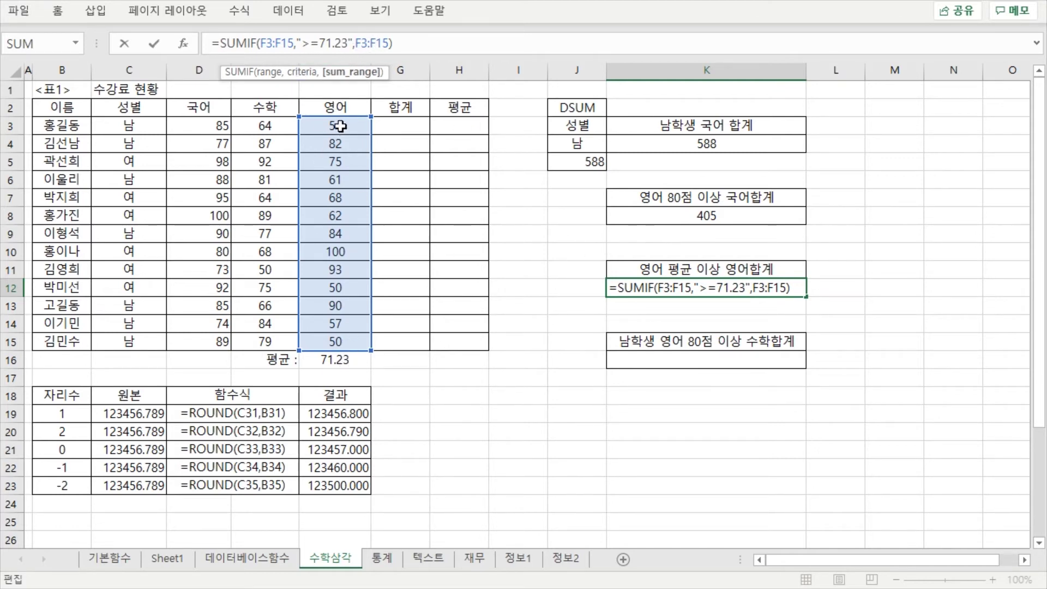
pyautogui.click(441, 41)
pyautogui.press('Return')
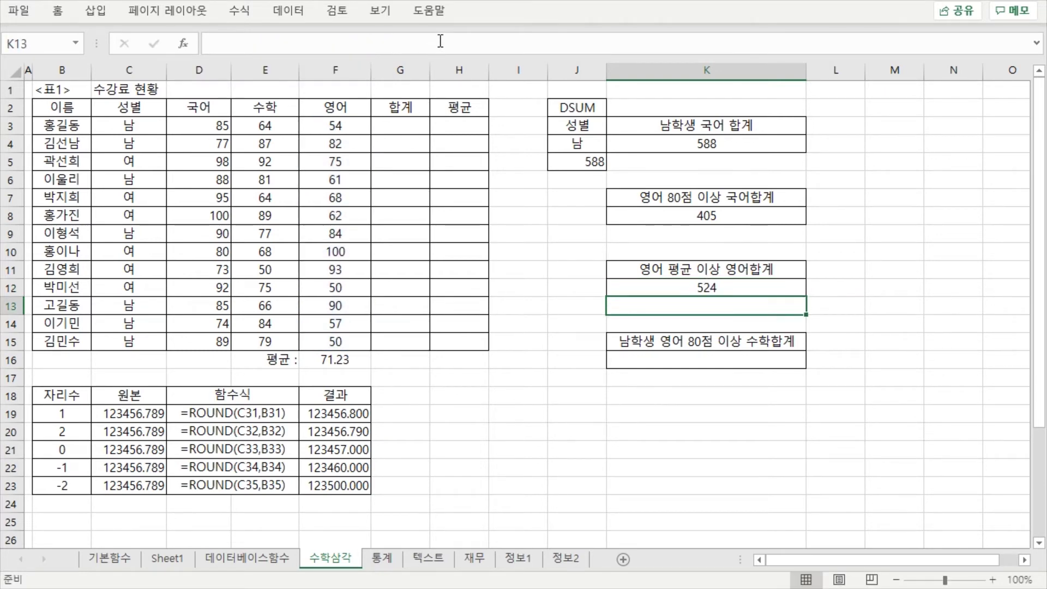
# Step: Select the 영어 scores above the average (F4, F5, F9, F10, F11 and F13) together to check their sum against K12
pyautogui.click(698, 290)
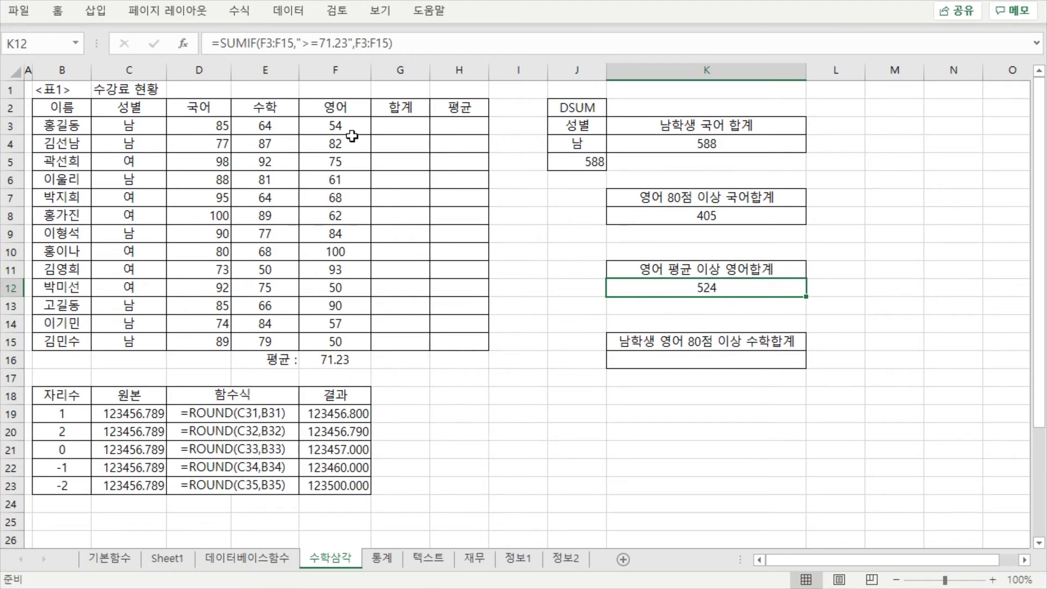
pyautogui.click(349, 162)
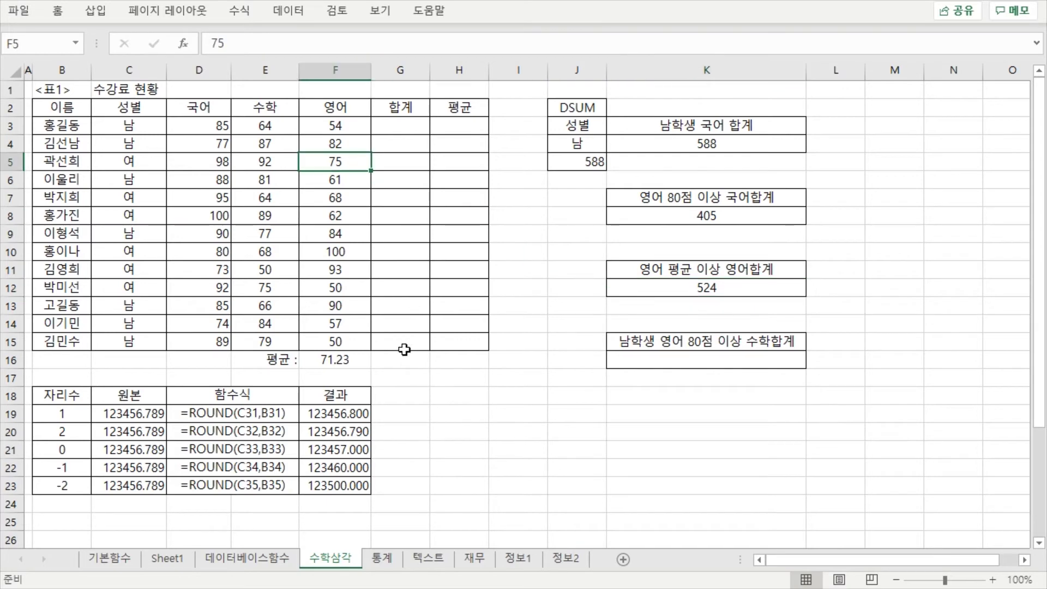
pyautogui.keyDown('ctrl'); pyautogui.click(352, 238); pyautogui.keyUp('ctrl')
pyautogui.keyDown('ctrl'); pyautogui.click(356, 255); pyautogui.keyUp('ctrl')
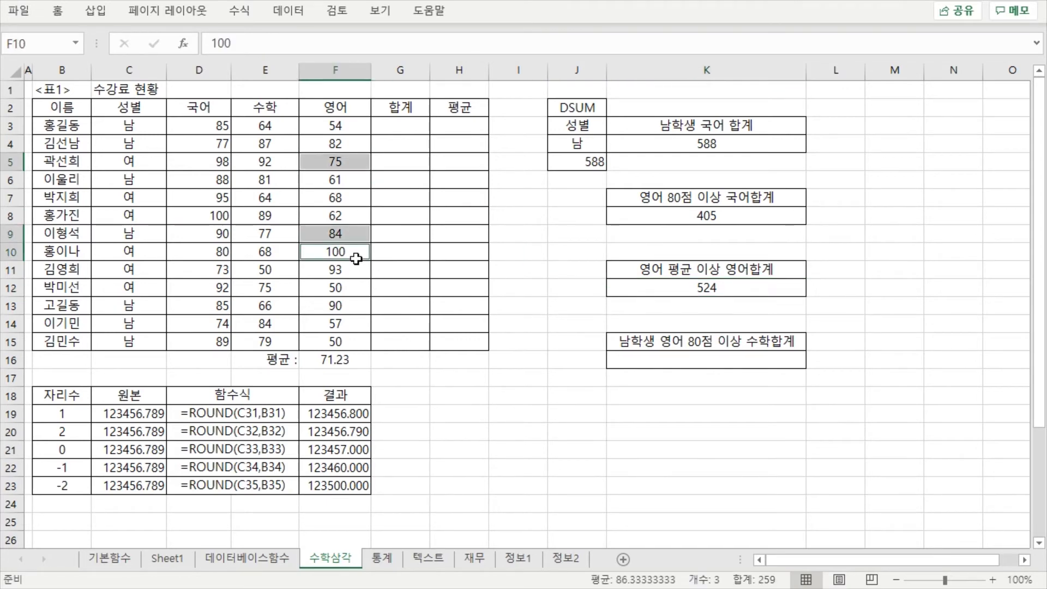
pyautogui.keyDown('ctrl'); pyautogui.click(357, 272); pyautogui.keyUp('ctrl')
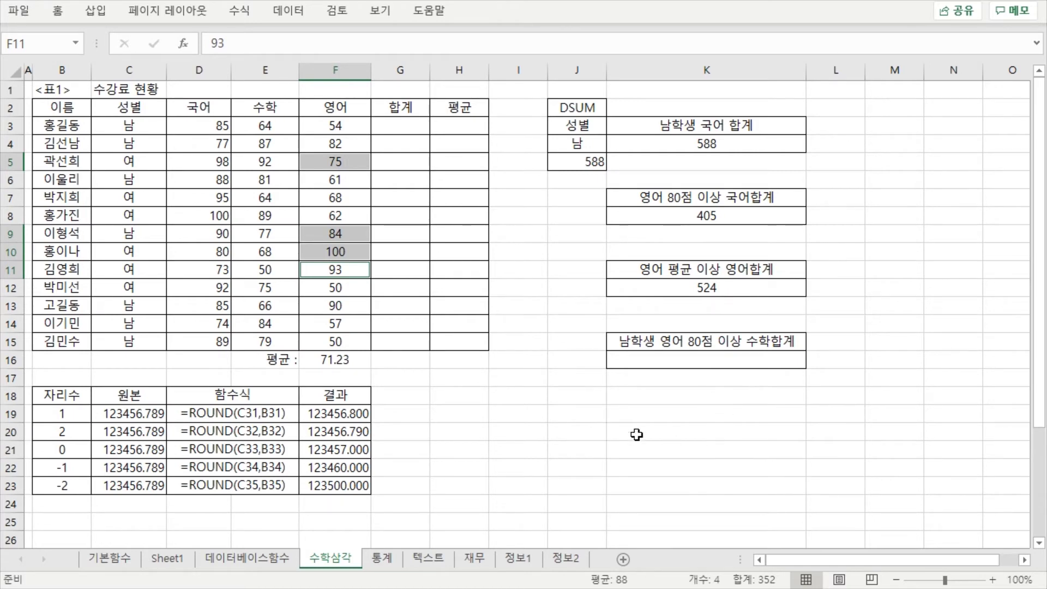
pyautogui.keyDown('ctrl'); pyautogui.click(356, 309); pyautogui.keyUp('ctrl')
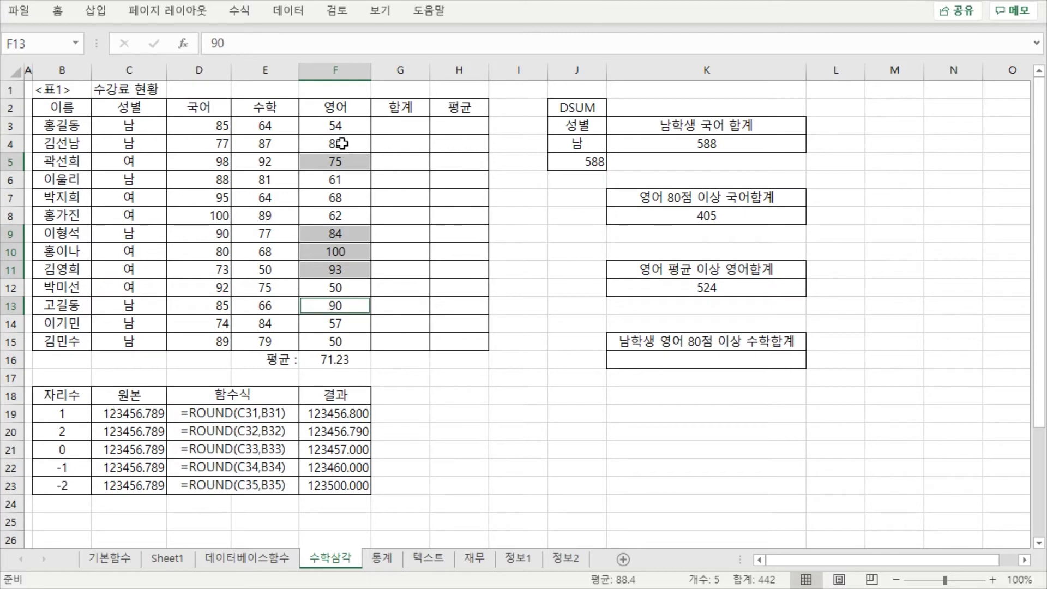
pyautogui.keyDown('ctrl'); pyautogui.click(349, 143); pyautogui.keyUp('ctrl')
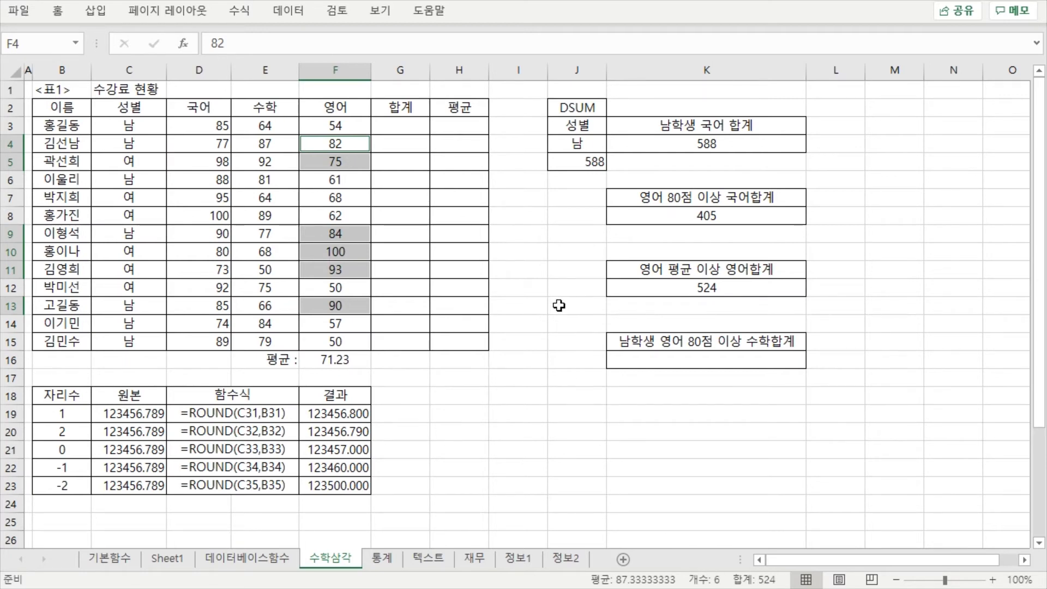
pyautogui.click(557, 215)
# Step: Inspect the ">=71.23" criteria within the SUMIF formula in K12
pyautogui.click(670, 290)
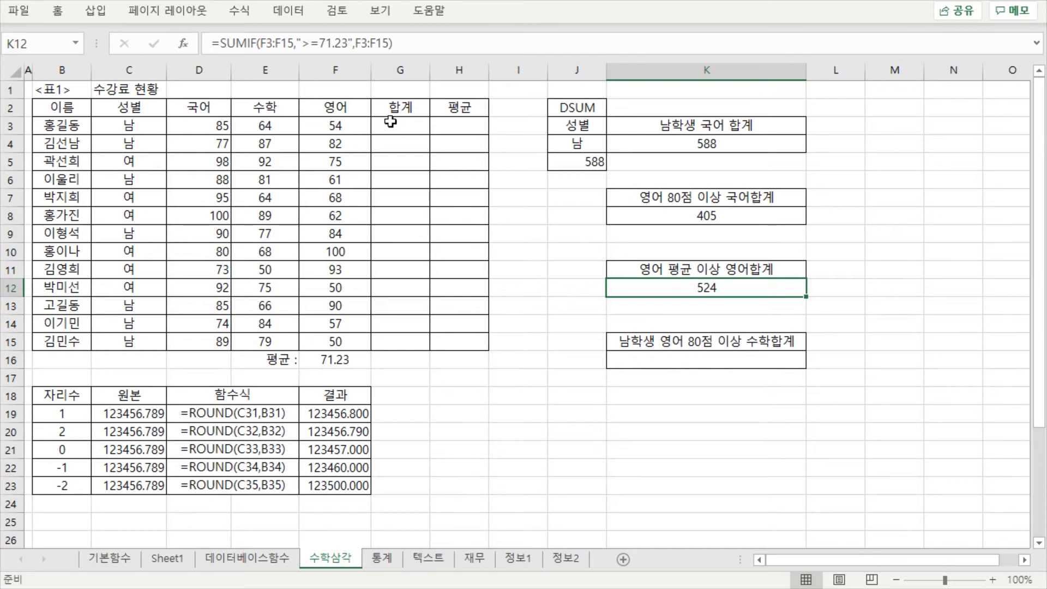
pyautogui.click(312, 44)
pyautogui.write('=')
pyautogui.hotkey('ctrl', 'Return')
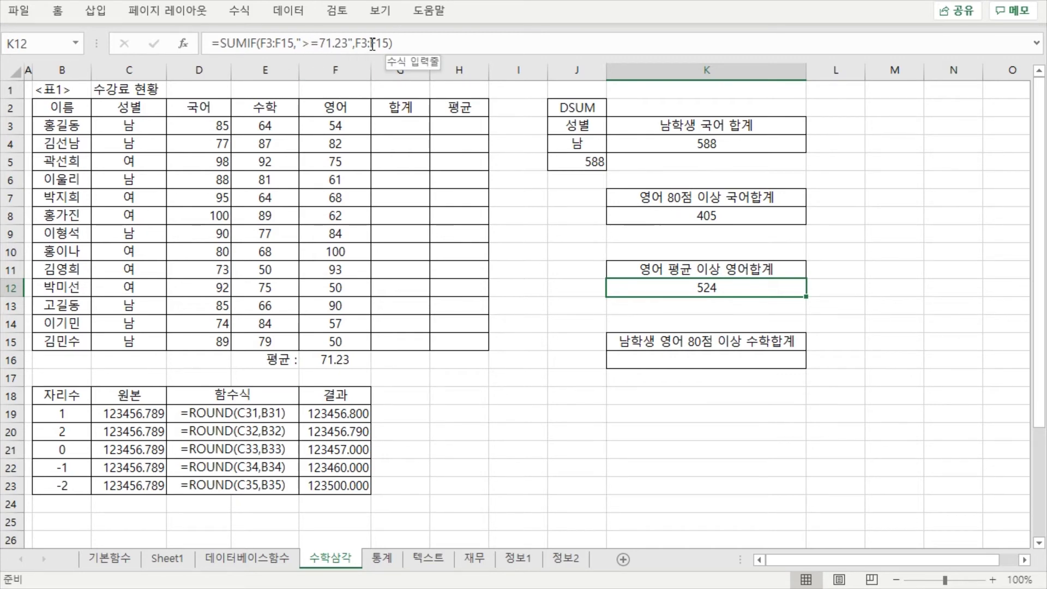
# Step: Replace the fixed criteria in K12's SUMIF formula with ">="&AVERAGE(F3:F15), removing the old sum range as well
pyautogui.moveTo(298, 44); pyautogui.dragTo(477, 52)
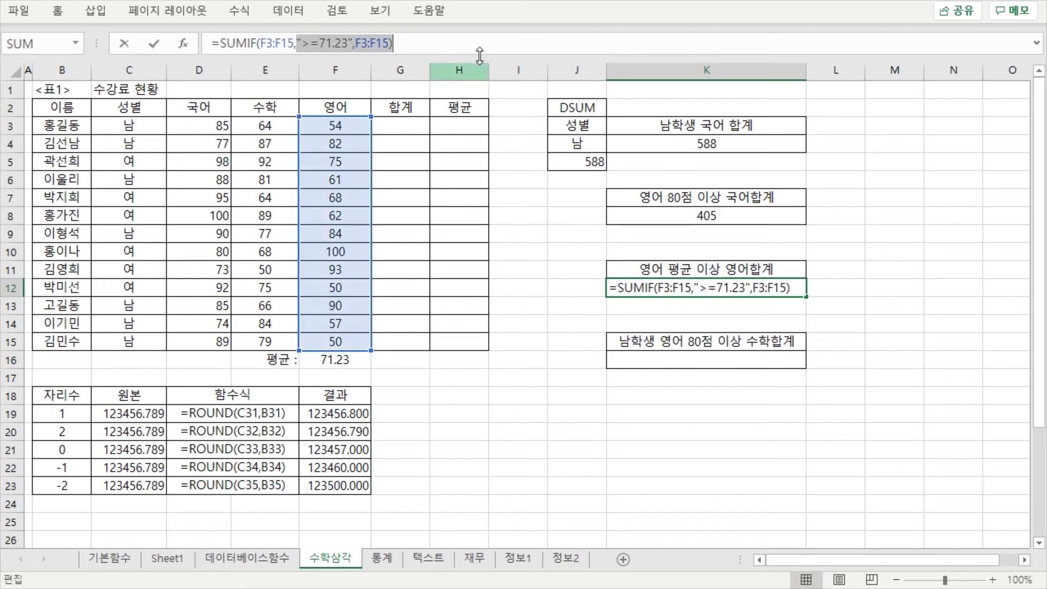
pyautogui.press('BackSpace')
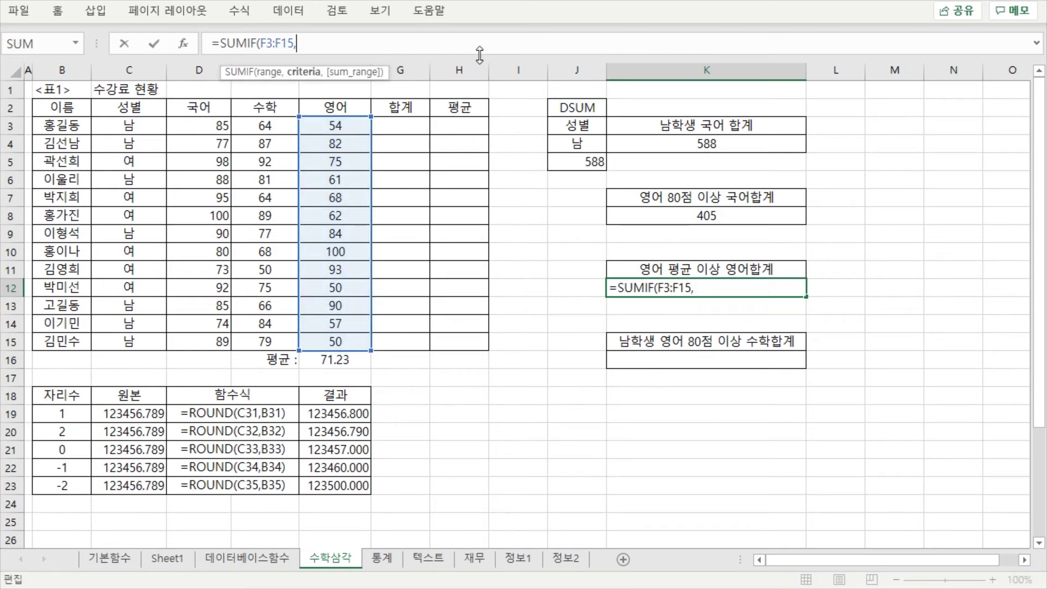
pyautogui.write('">=')
pyautogui.press('BackSpace')
pyautogui.write('"')
pyautogui.write('&a')
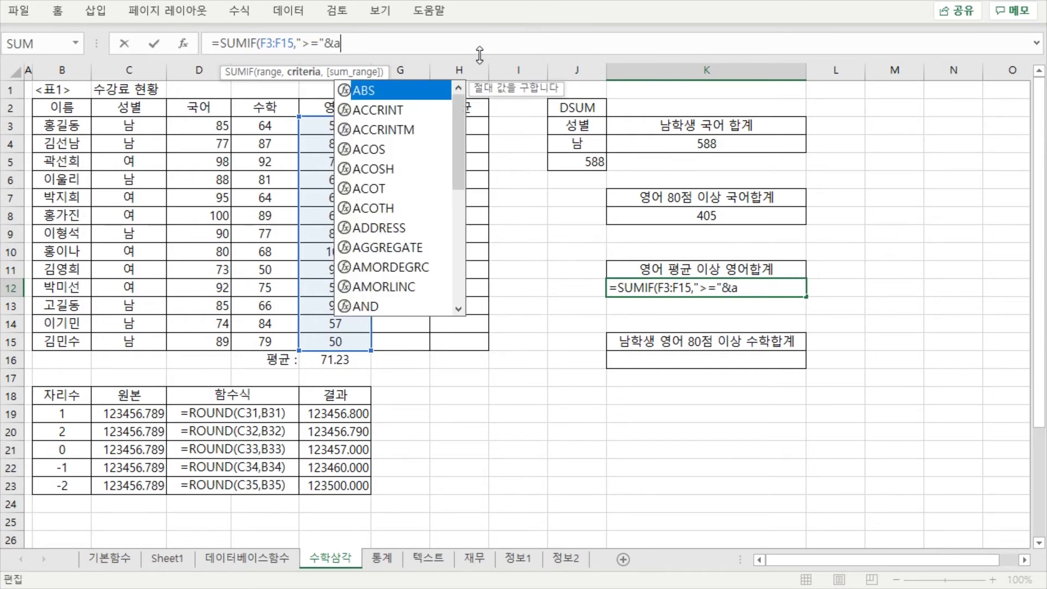
pyautogui.write('v')
pyautogui.press('Down')
pyautogui.press('Tab')
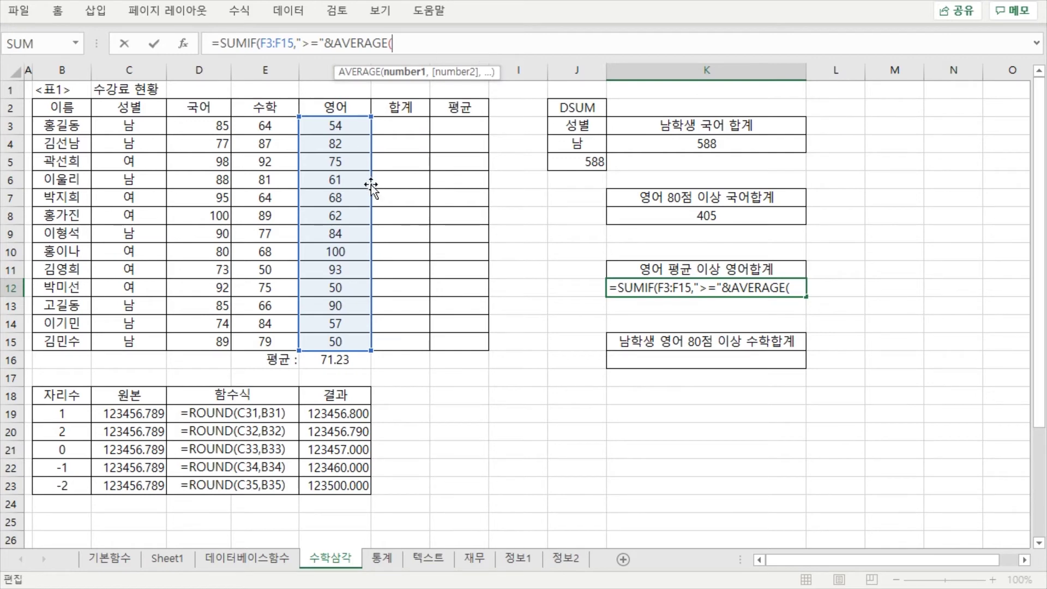
pyautogui.moveTo(344, 125); pyautogui.dragTo(348, 345)
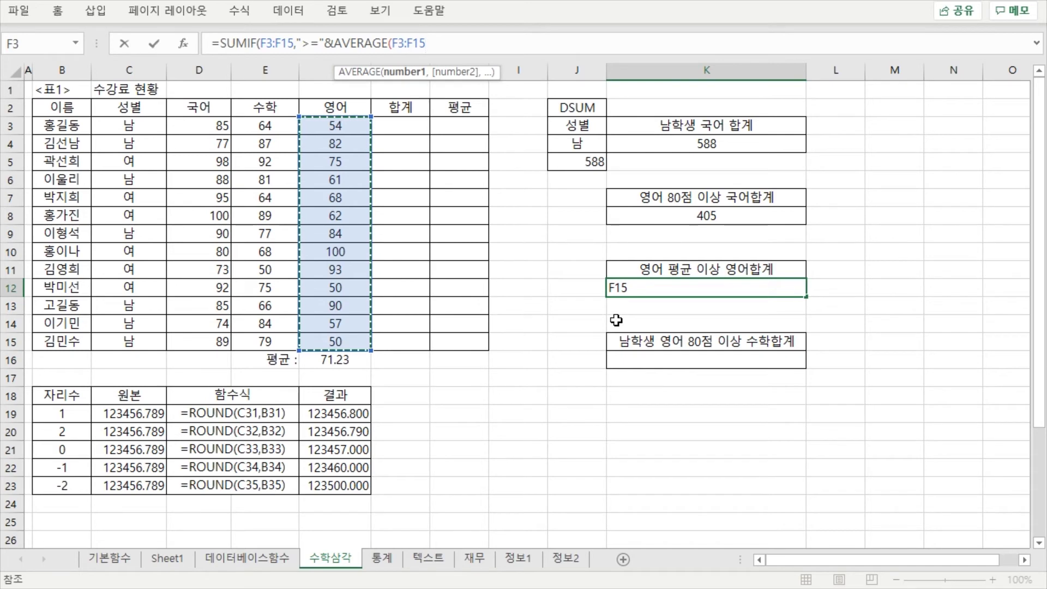
pyautogui.write(')')
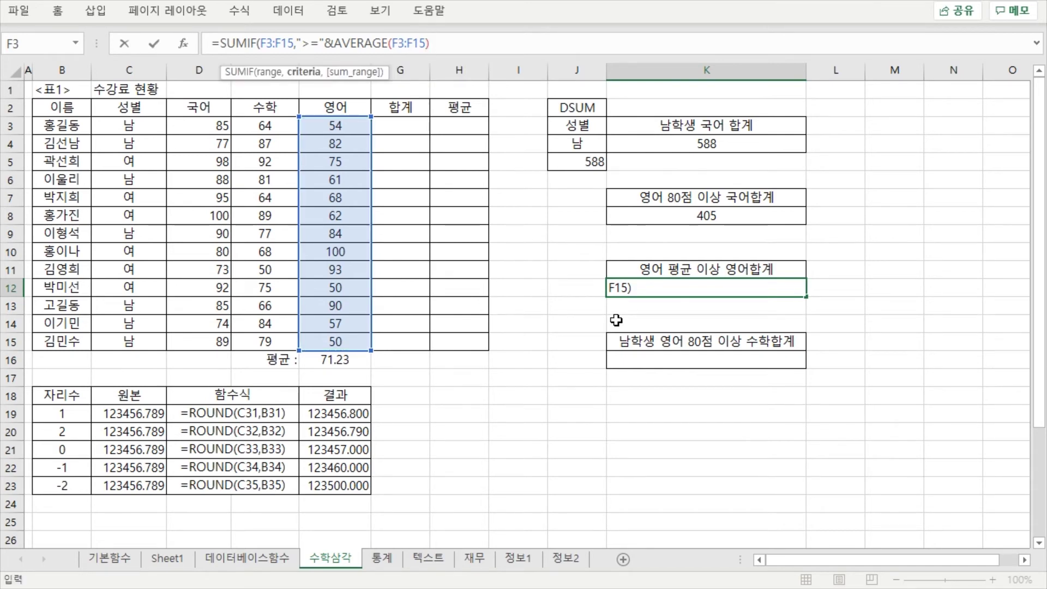
# Step: Complete the SUMIF formula in K12 with F3:F15 as the sum range
pyautogui.write(',')
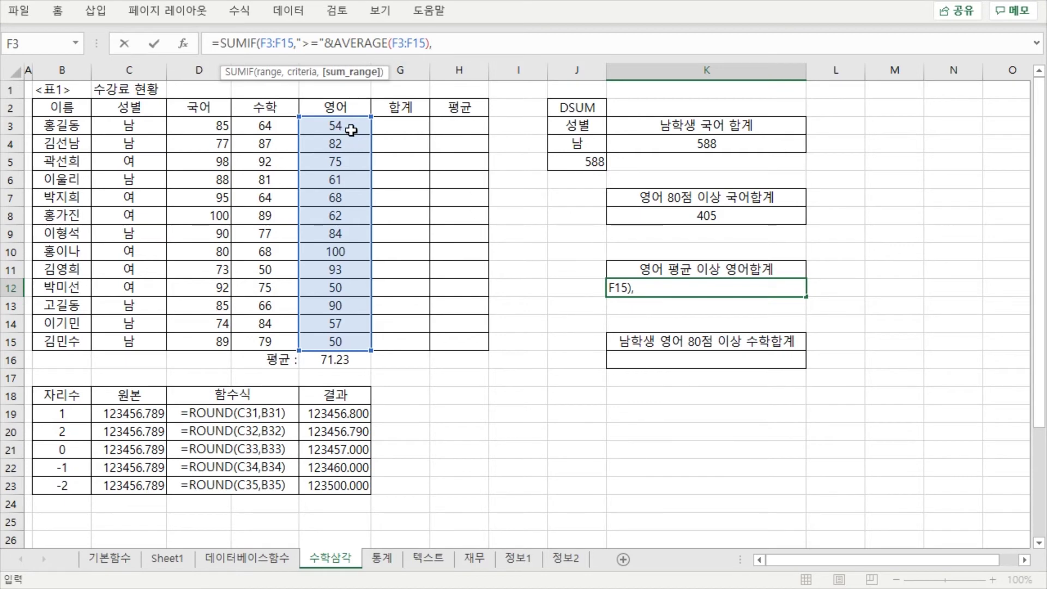
pyautogui.moveTo(335, 126); pyautogui.dragTo(334, 342)
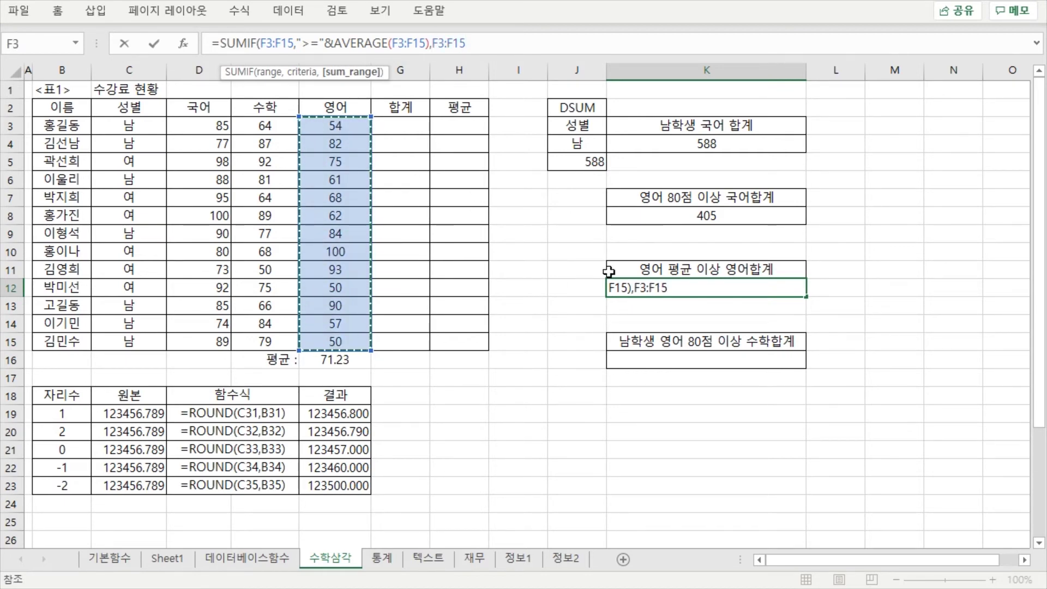
pyautogui.write(')')
pyautogui.press('Return')
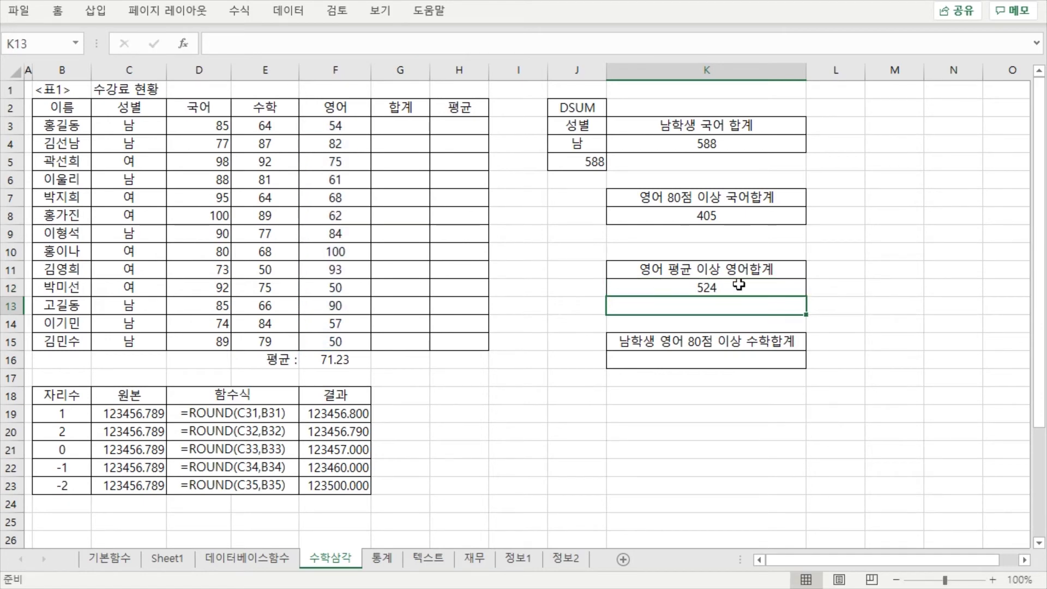
# Step: Examine the range, sum range and AVERAGE-based criteria arguments of the SUMIF formula in K12
pyautogui.click(722, 289)
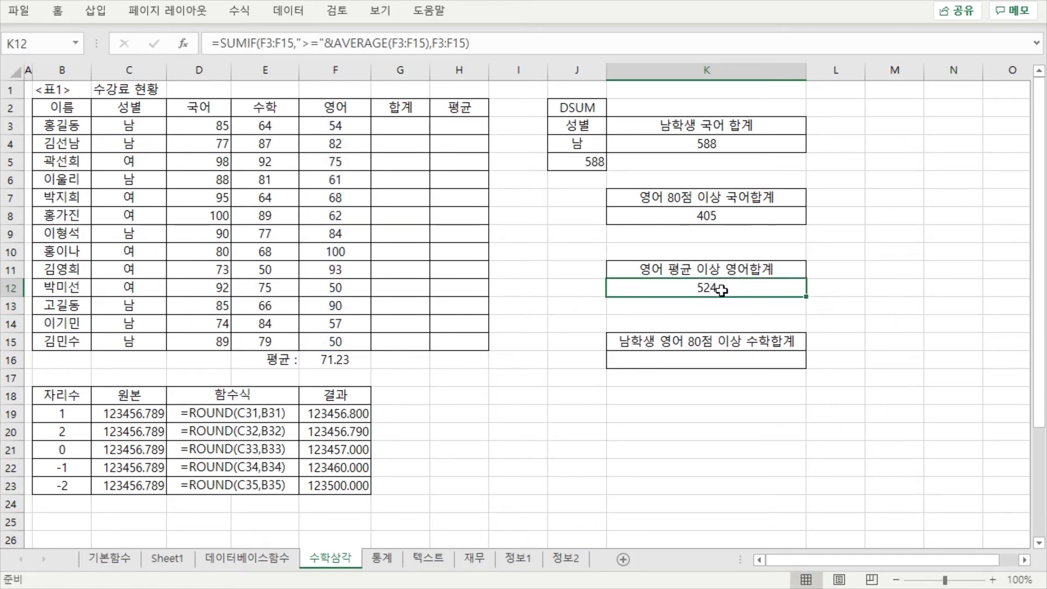
pyautogui.click(327, 45)
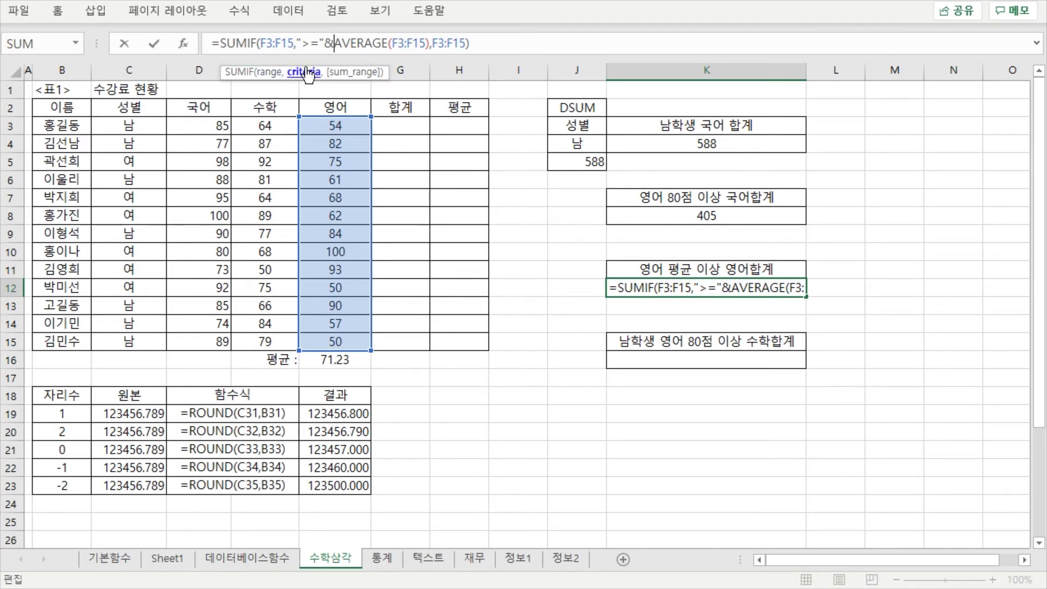
pyautogui.click(275, 72)
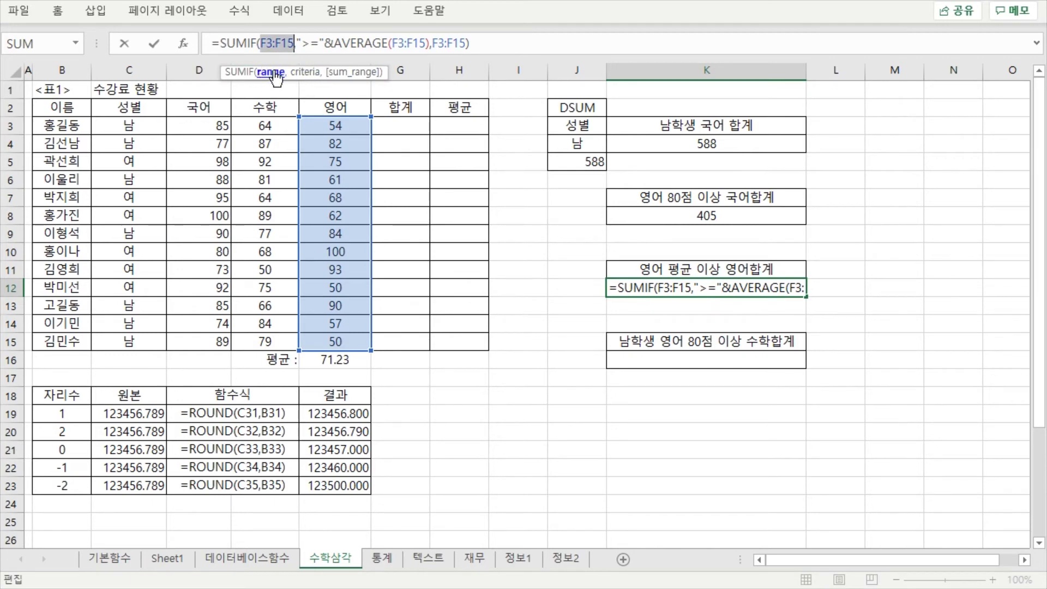
pyautogui.click(351, 72)
pyautogui.click(301, 73)
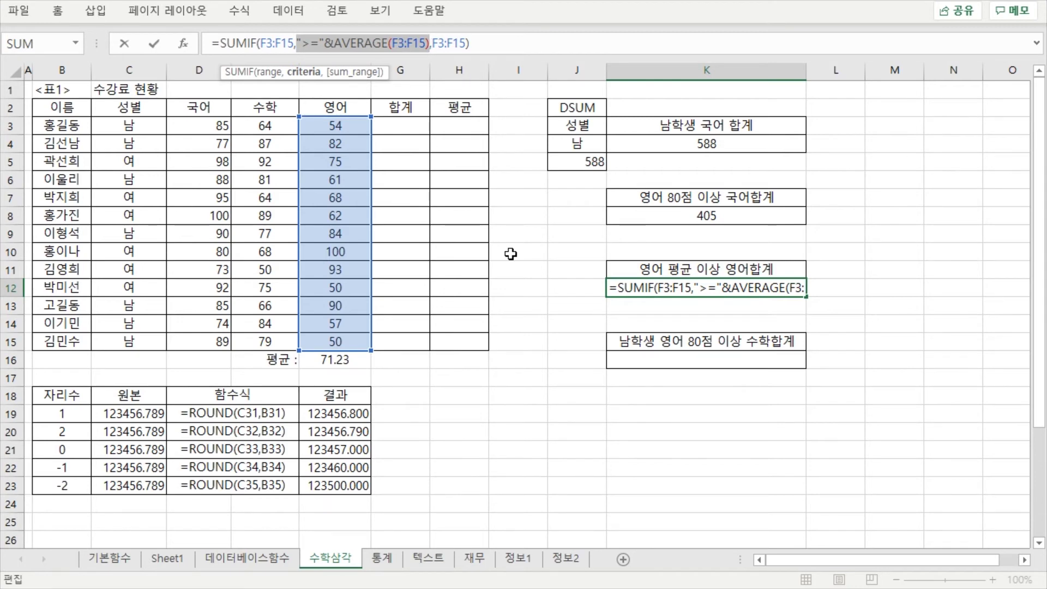
pyautogui.click(529, 47)
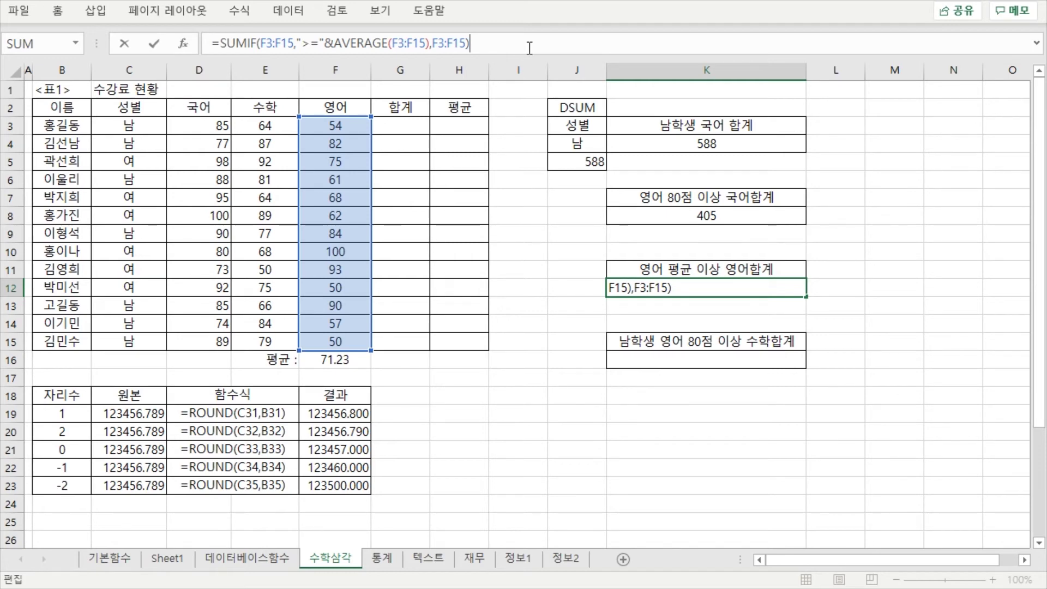
pyautogui.press('Return')
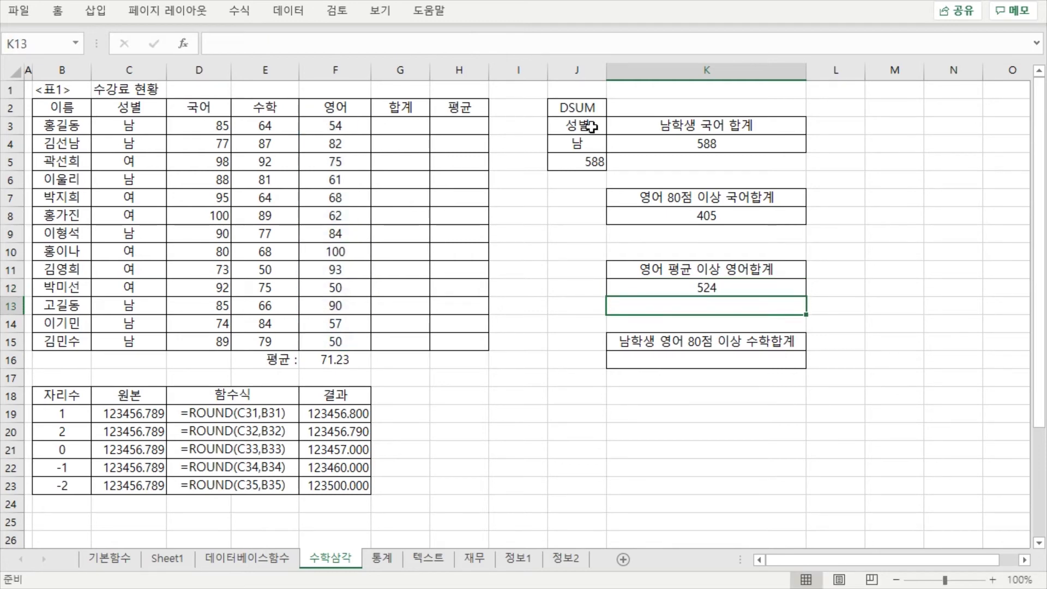
# Step: Inspect how ">=" is joined to AVERAGE(F3:F15) in the criteria of K12's SUMIF formula
pyautogui.click(711, 285)
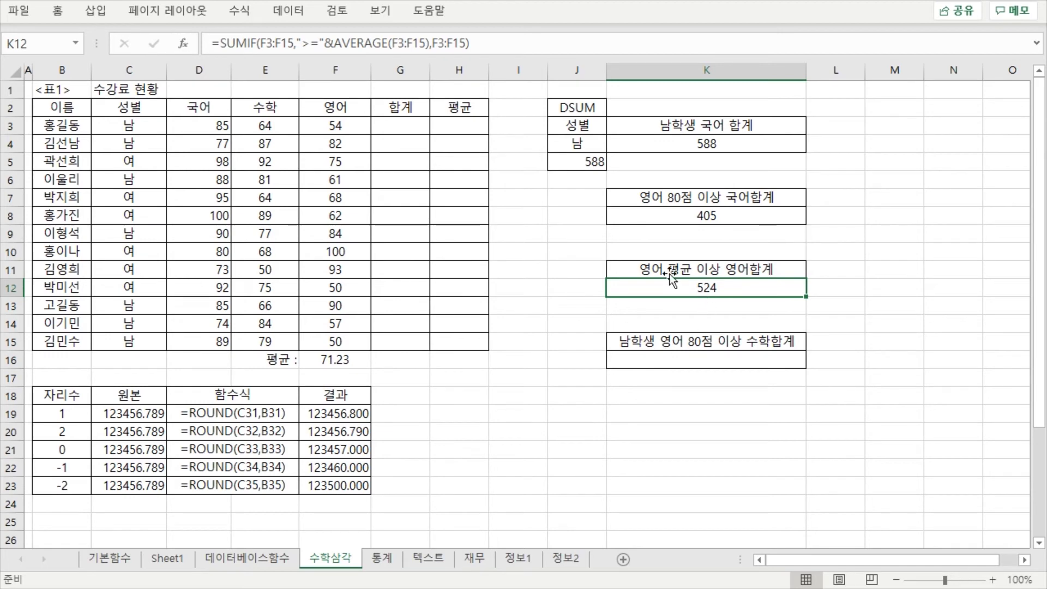
pyautogui.click(319, 44)
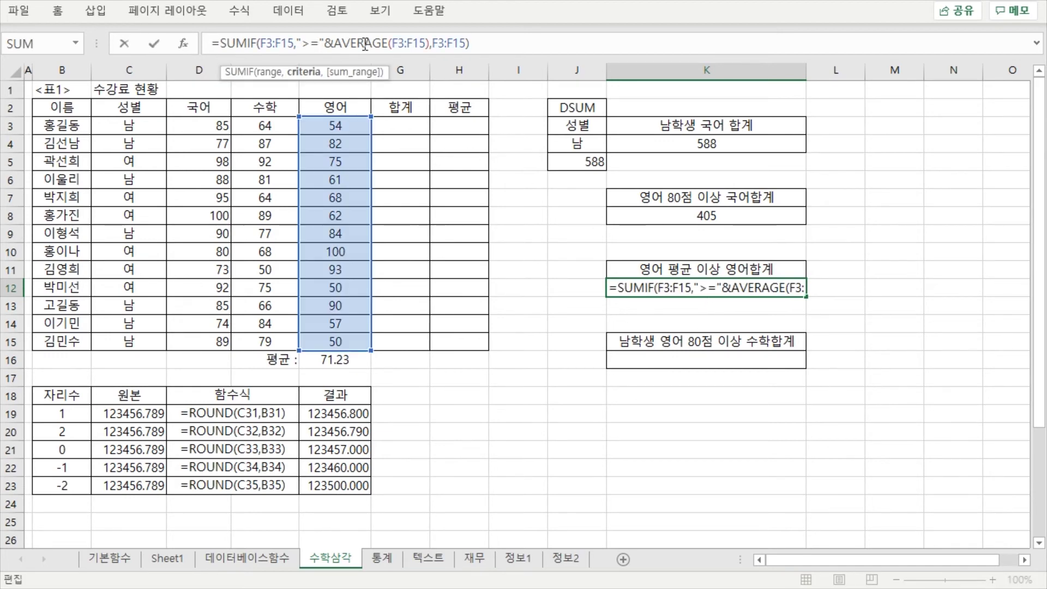
pyautogui.click(412, 44)
pyautogui.click(350, 43)
pyautogui.click(309, 71)
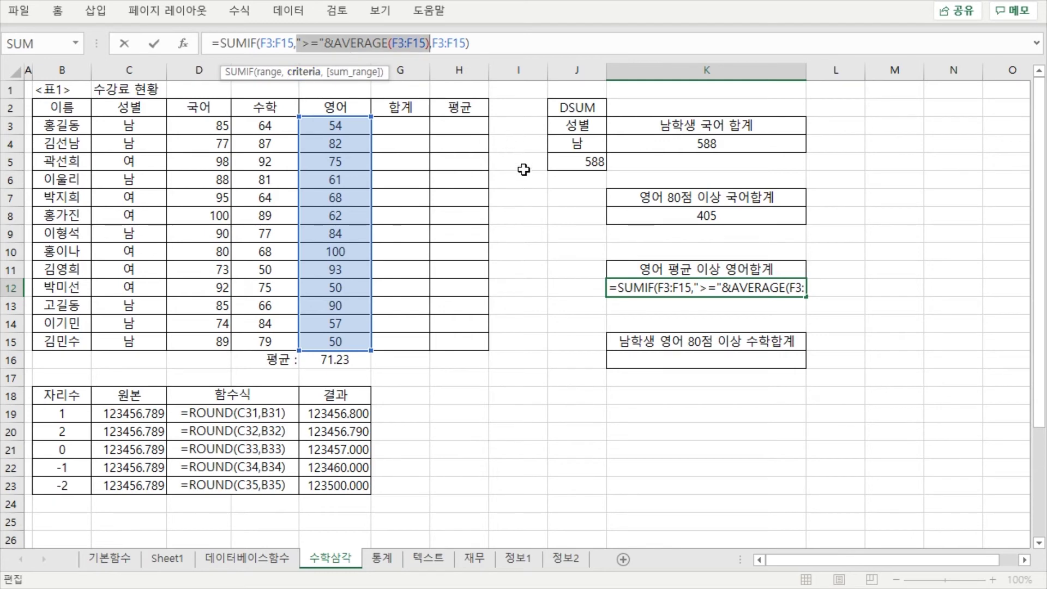
pyautogui.hotkey('ctrl', 'Return')
pyautogui.click(575, 213)
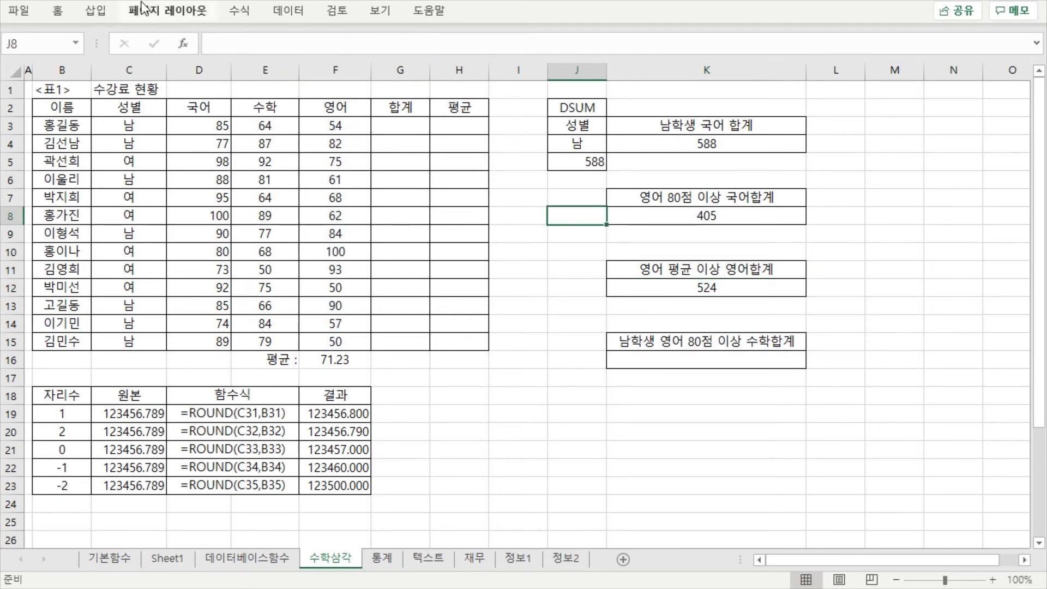
pyautogui.click(239, 10)
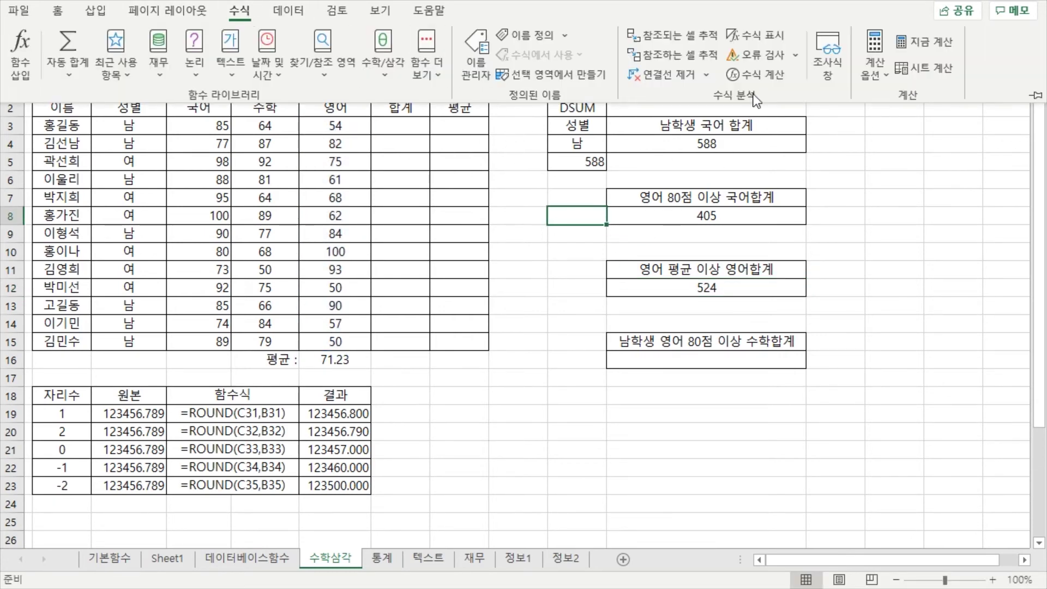
pyautogui.click(760, 76)
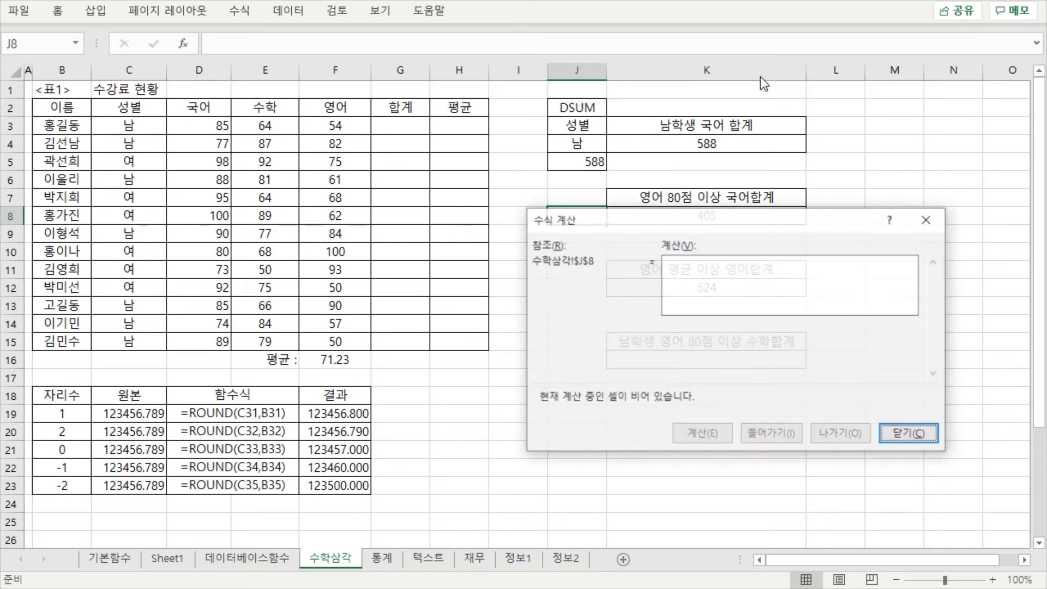
pyautogui.click(896, 433)
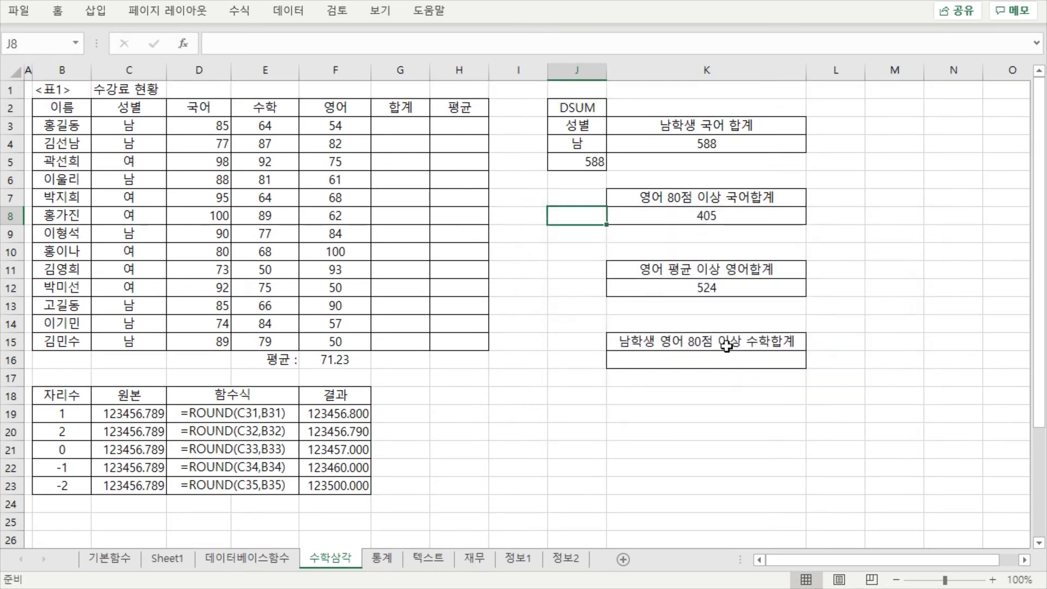
# Step: Evaluate the SUMIF formula in K12 stage by stage with Evaluate Formula, through to its final result
pyautogui.click(690, 304)
pyautogui.click(697, 286)
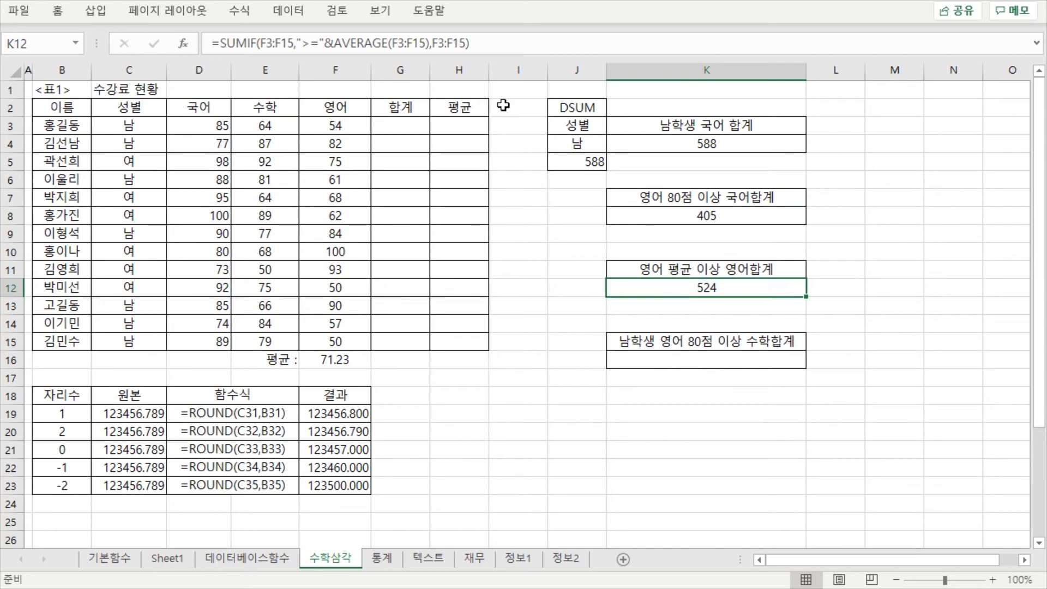
pyautogui.click(238, 12)
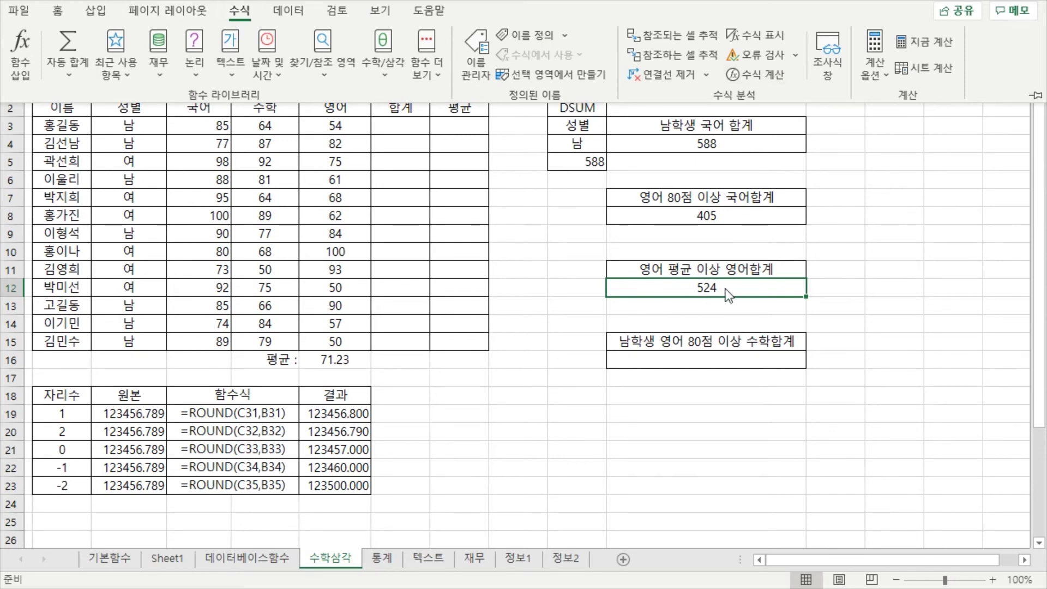
pyautogui.click(770, 74)
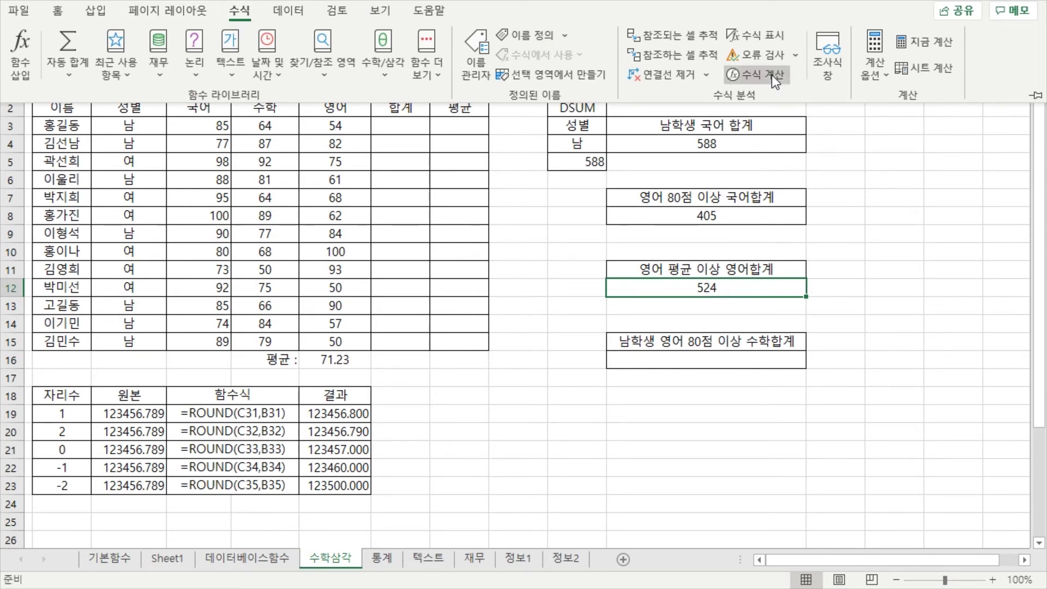
pyautogui.moveTo(660, 229); pyautogui.dragTo(566, 153)
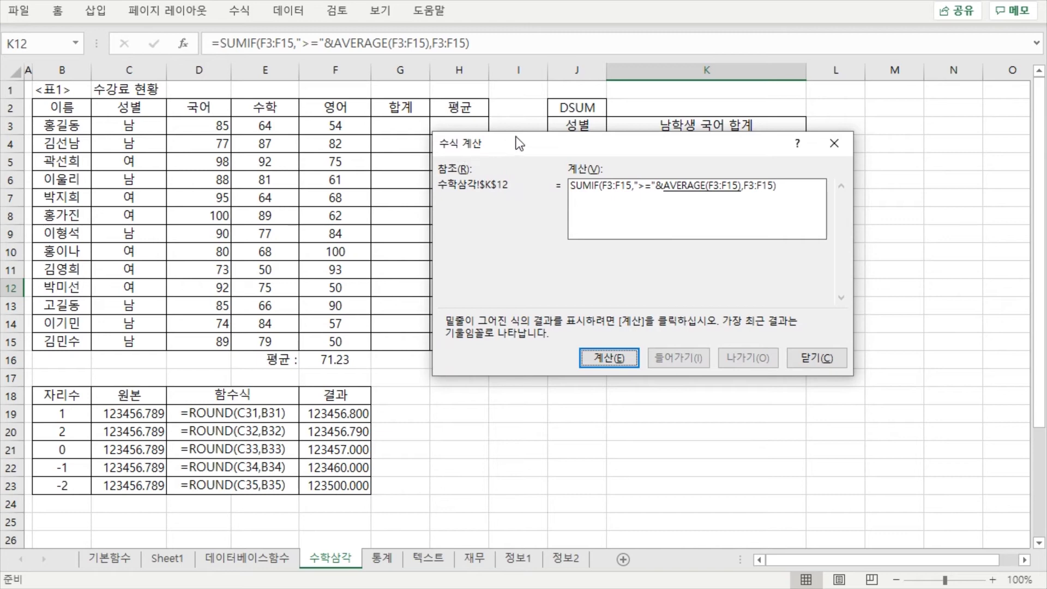
pyautogui.moveTo(516, 143); pyautogui.dragTo(510, 150)
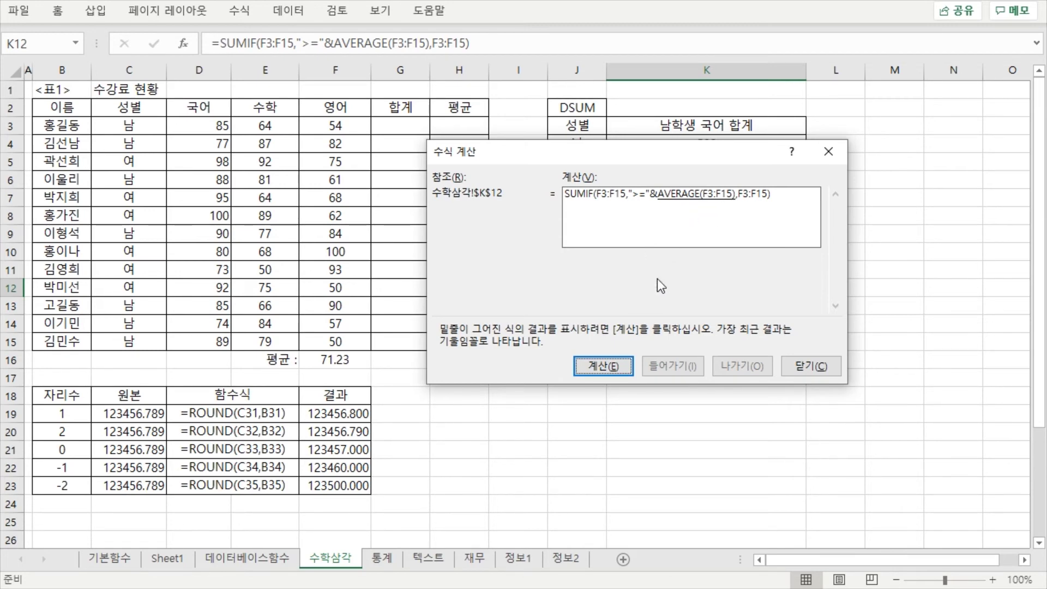
pyautogui.click(604, 365)
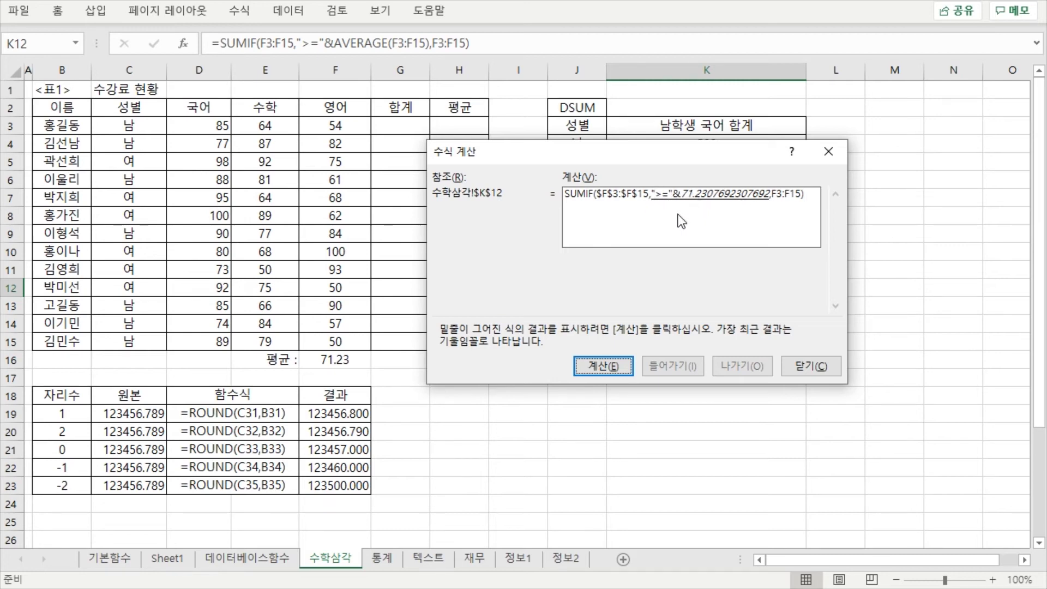
pyautogui.click(605, 366)
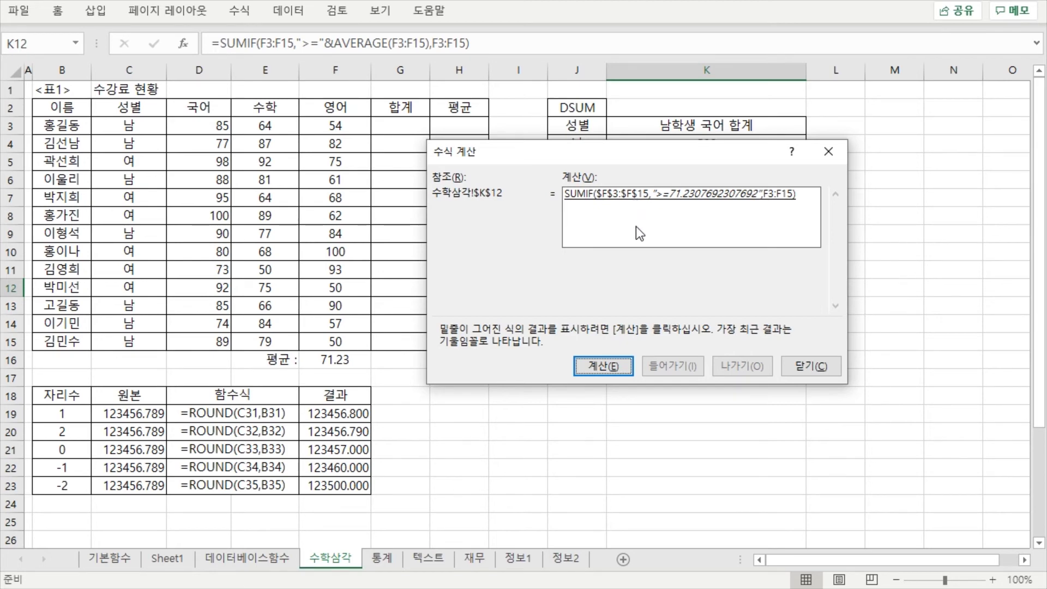
pyautogui.click(600, 364)
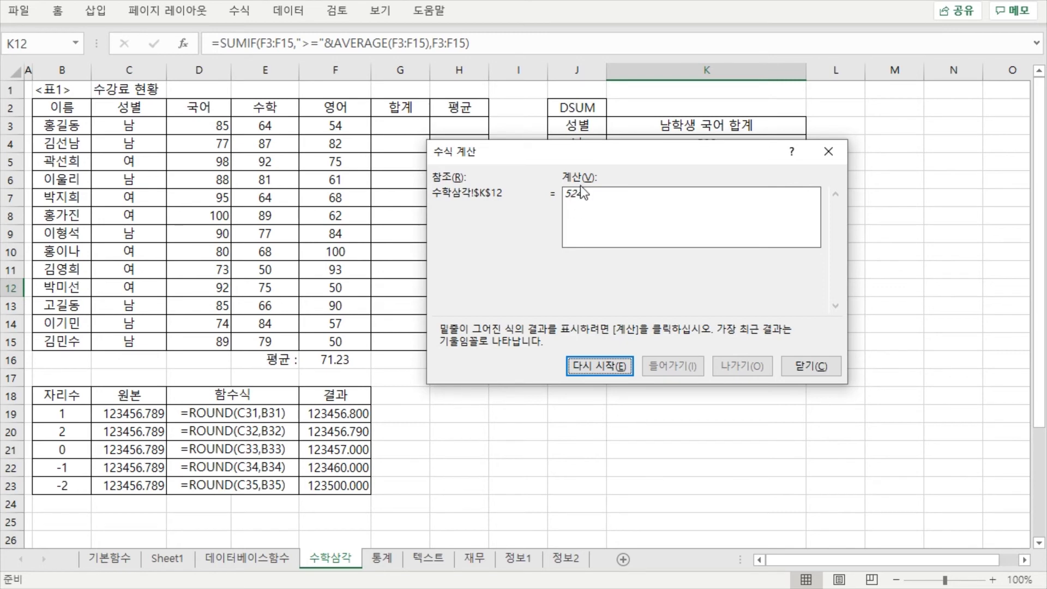
# Step: Restart the formula evaluation for K12, go through all its stages again and close the evaluation
pyautogui.moveTo(601, 154); pyautogui.dragTo(598, 166)
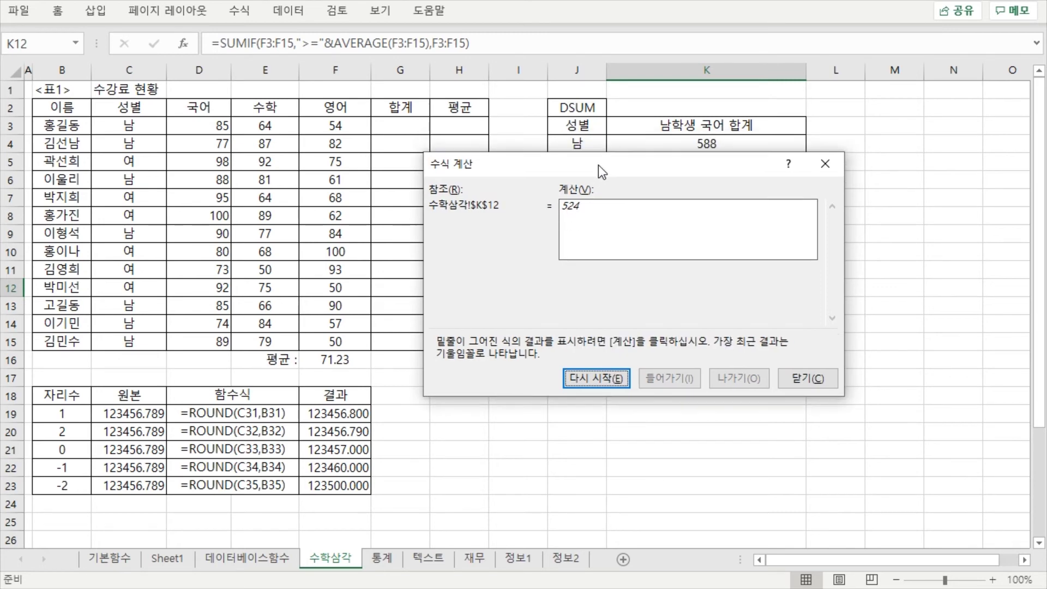
pyautogui.click(603, 377)
pyautogui.click(594, 379)
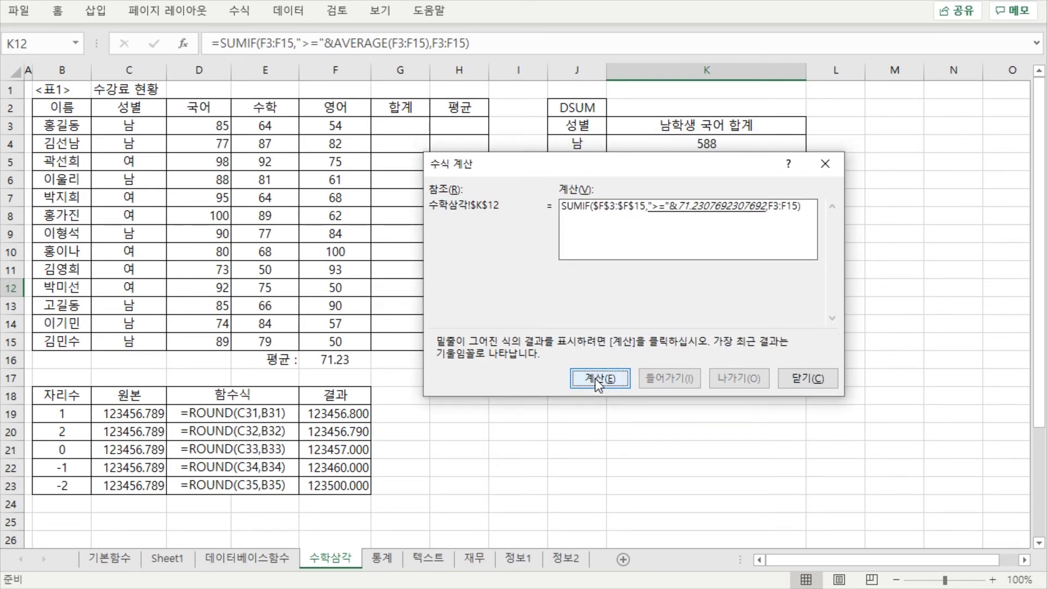
pyautogui.click(604, 379)
pyautogui.click(606, 379)
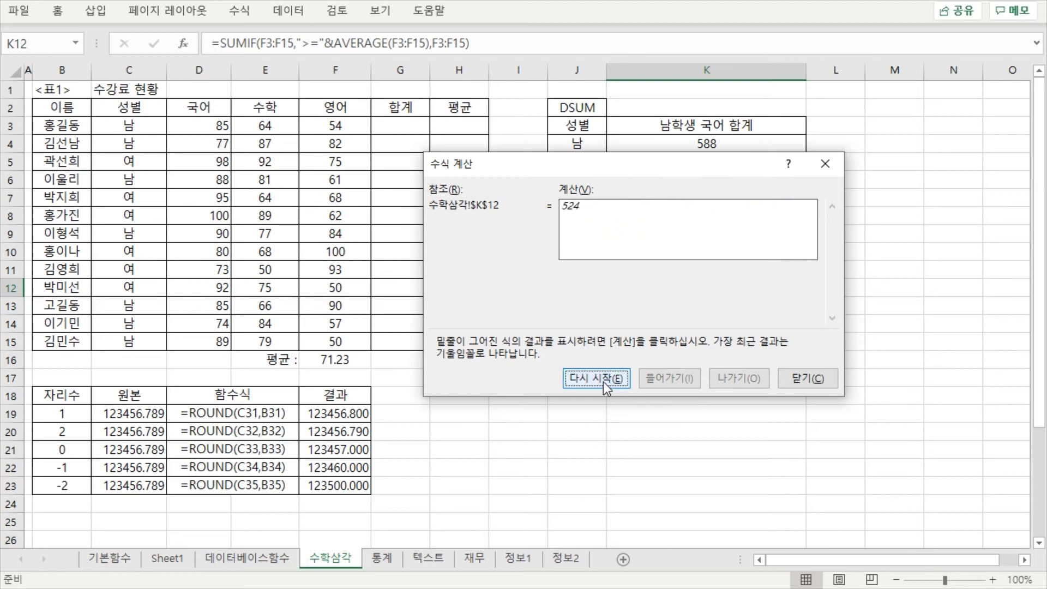
pyautogui.click(807, 376)
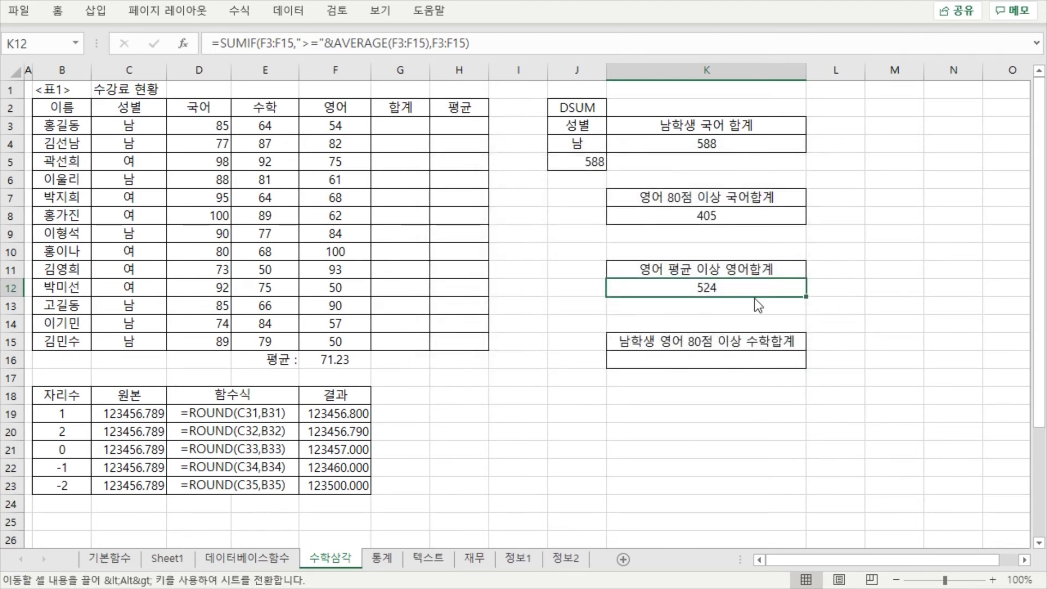
pyautogui.moveTo(739, 288); pyautogui.dragTo(737, 306)
pyautogui.click(742, 288)
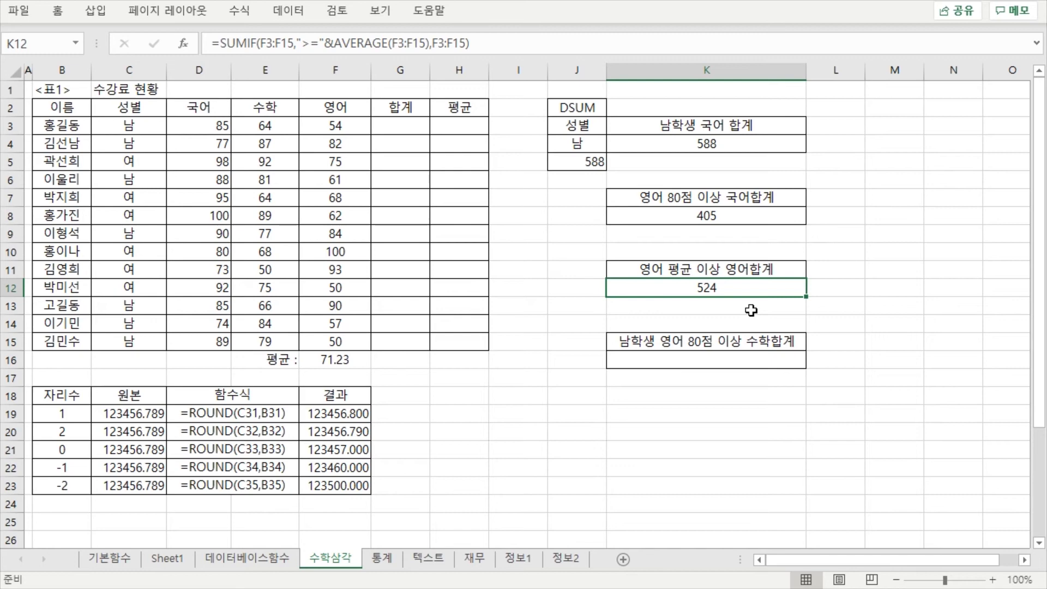
# Step: Check the empty result cell K16 and view the SUMIF formula in K4
pyautogui.press('Down')
pyautogui.press('Down')
pyautogui.press('Down')
pyautogui.press('Down')
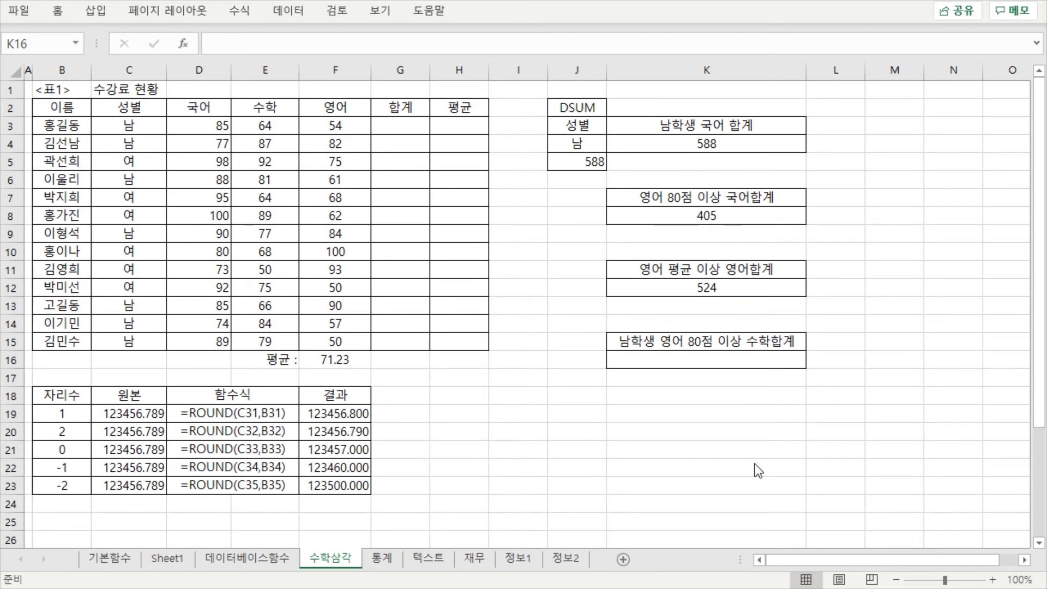
pyautogui.click(701, 363)
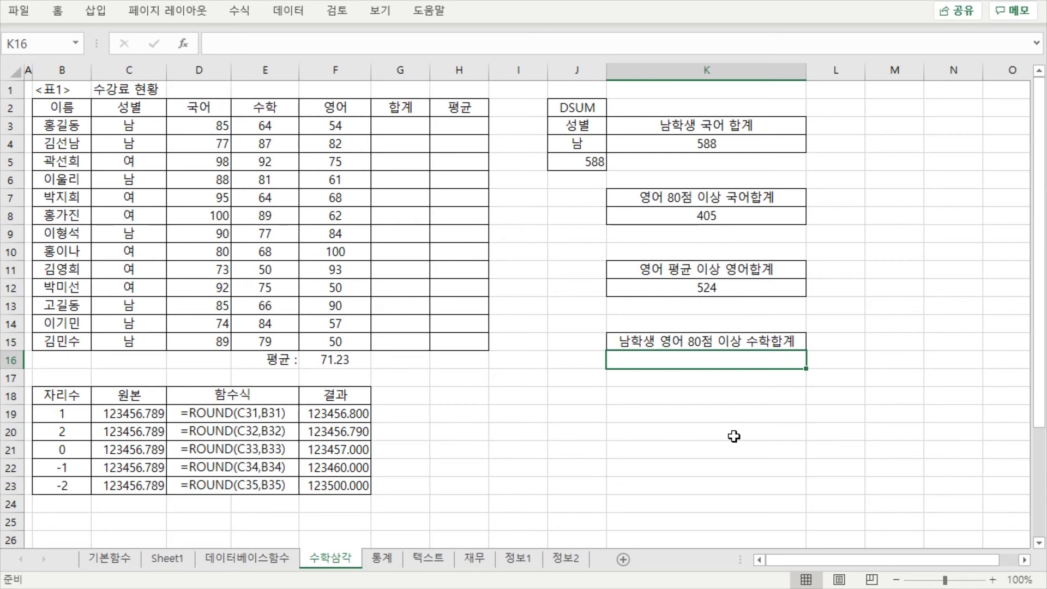
pyautogui.click(714, 230)
pyautogui.click(735, 152)
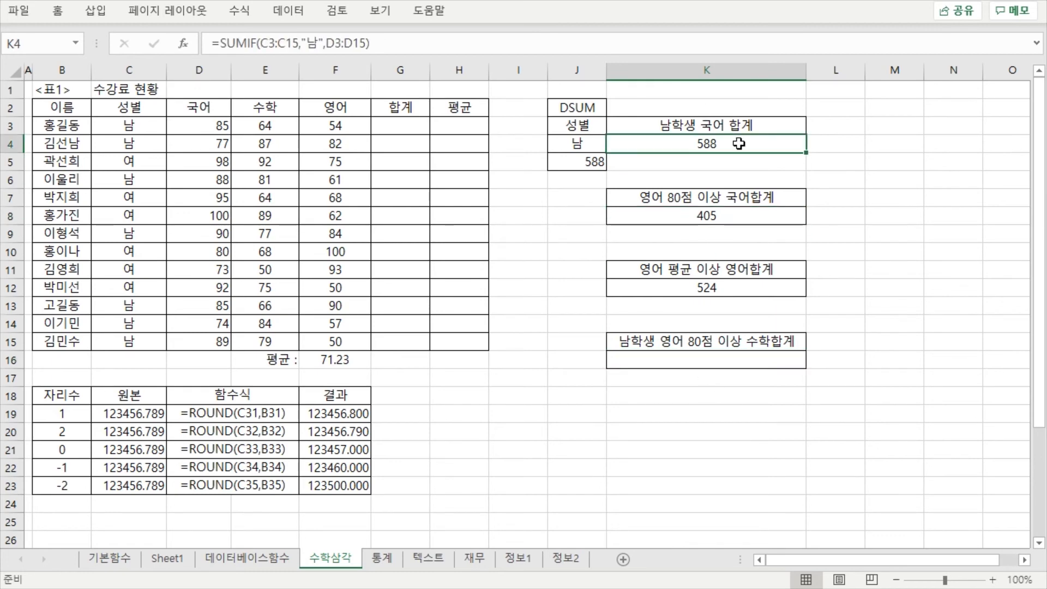
# Step: Examine the range, criteria and sum range arguments of the SUMIF formula in K8, leaving the formula as it is
pyautogui.click(741, 212)
pyautogui.click(294, 44)
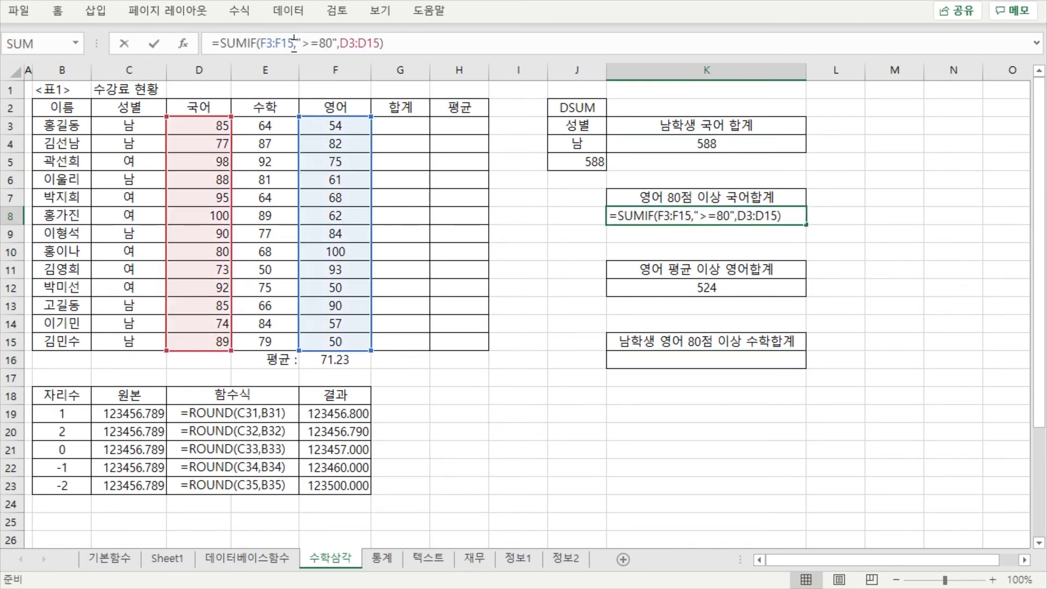
pyautogui.click(270, 74)
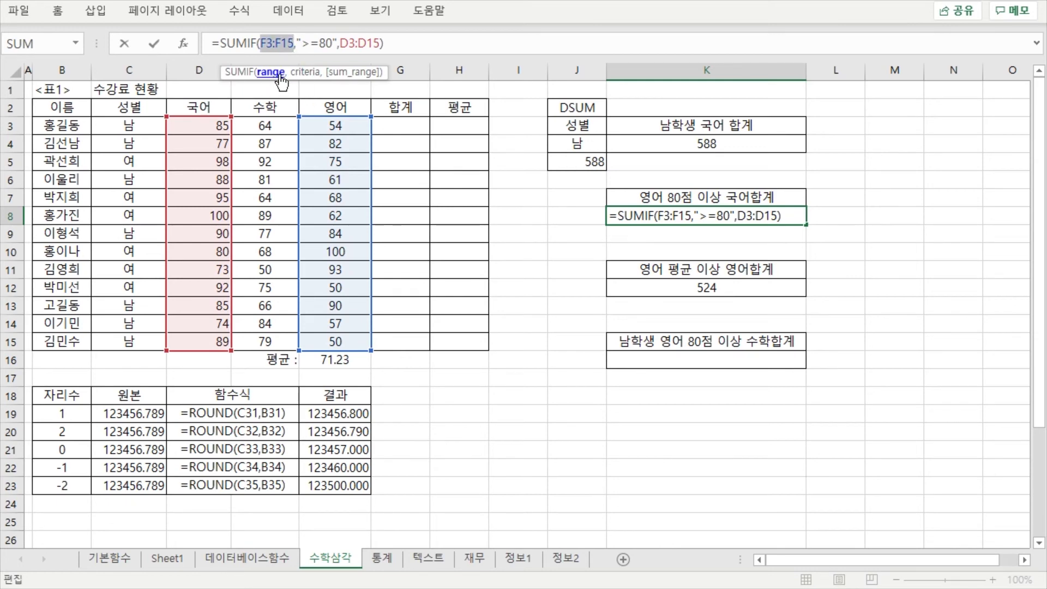
pyautogui.click(305, 81)
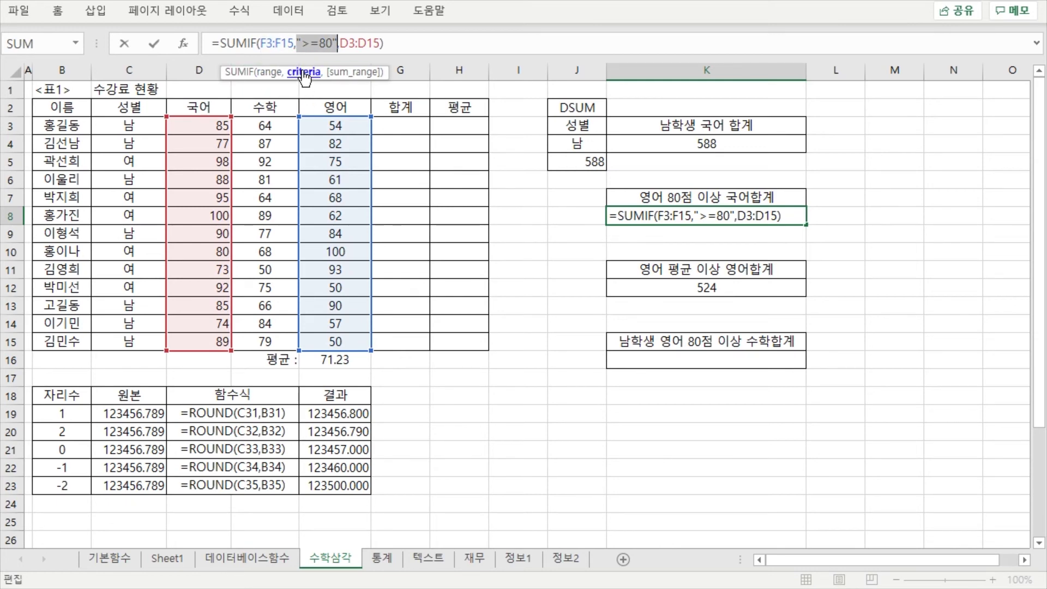
pyautogui.click(349, 80)
pyautogui.click(437, 47)
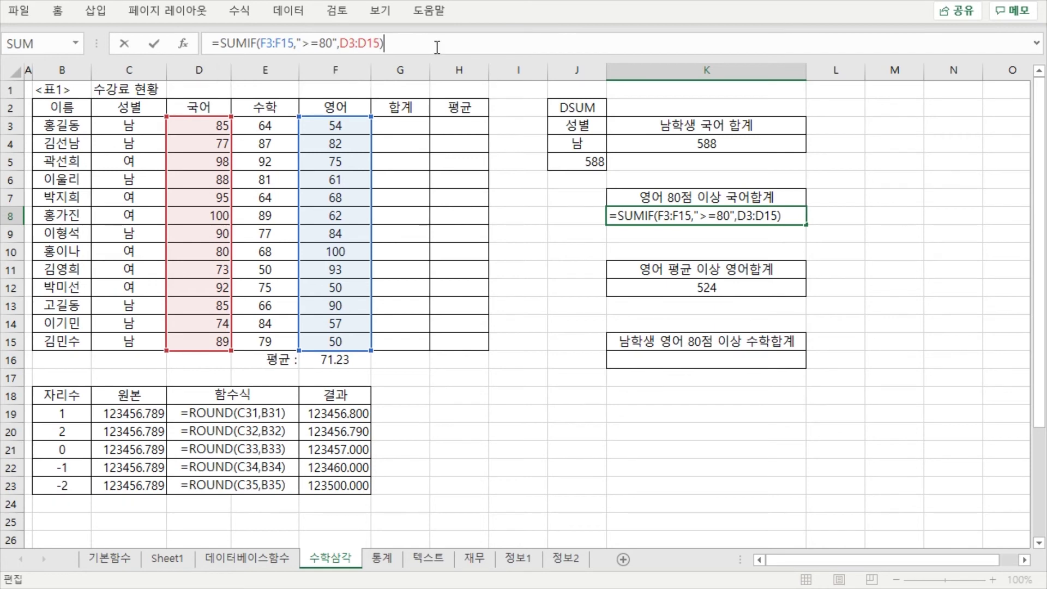
pyautogui.press('Return')
pyautogui.click(727, 218)
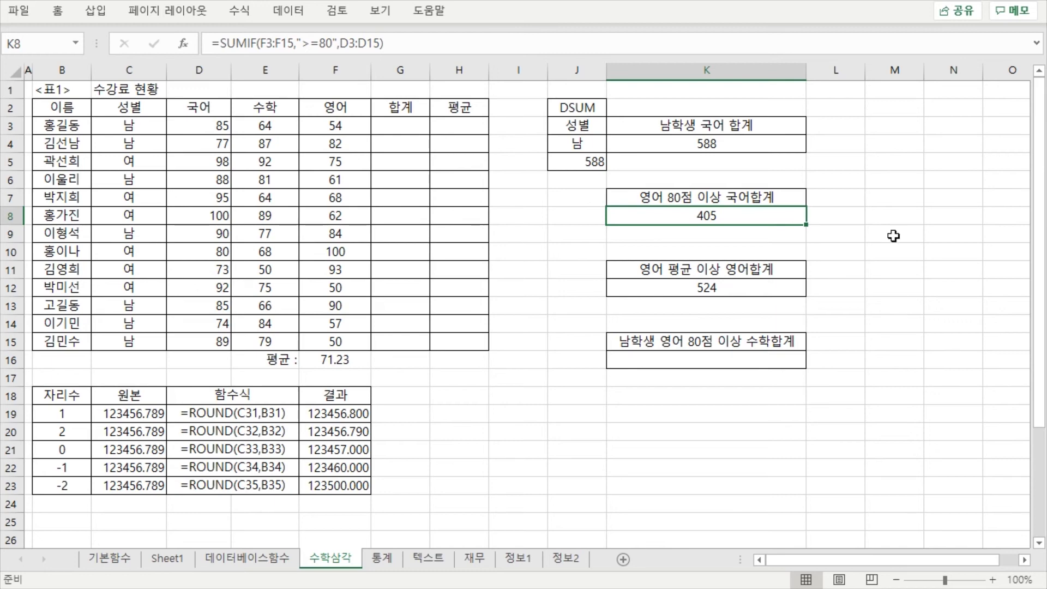
# Step: Switch to the function reference slides and read the SUMIFS syntax
pyautogui.hotkey('alt', 'Tab')
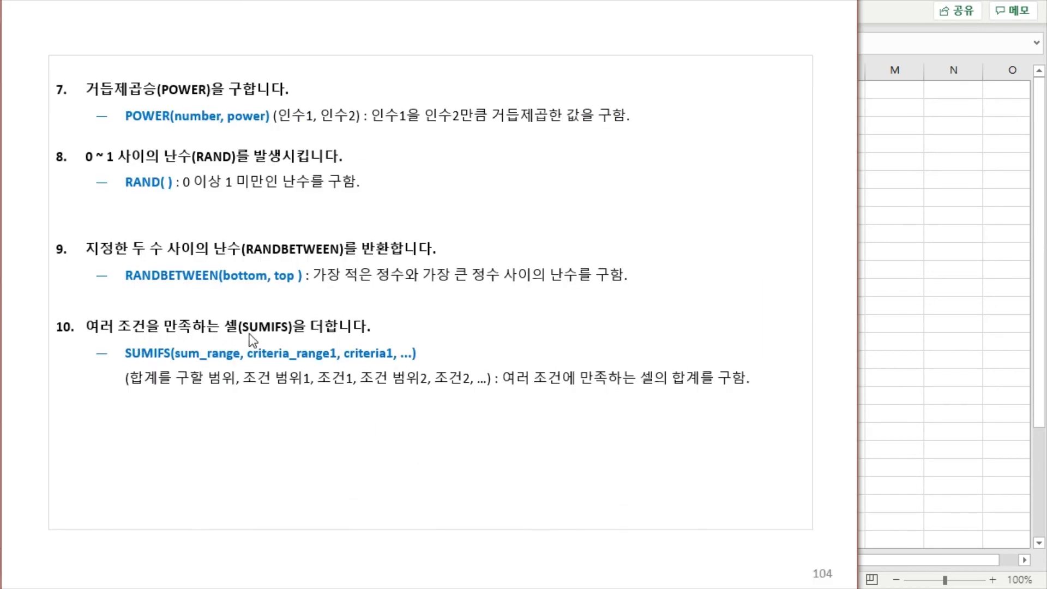
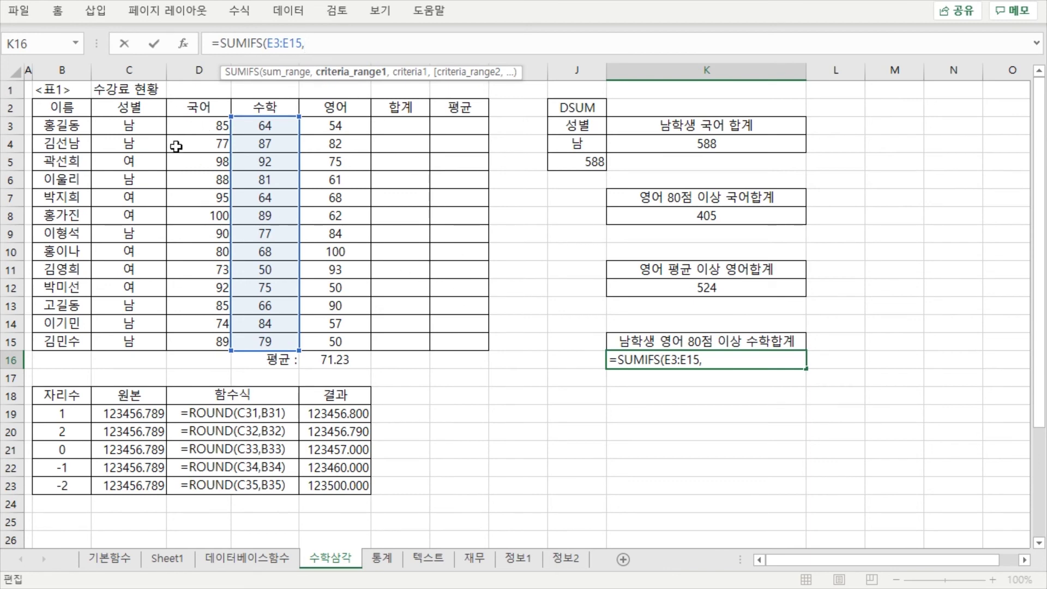
# Step: Add the first condition to K16's SUMIFS formula: criteria range C3:C15 with criterion "남"
pyautogui.moveTo(344, 125); pyautogui.dragTo(360, 342)
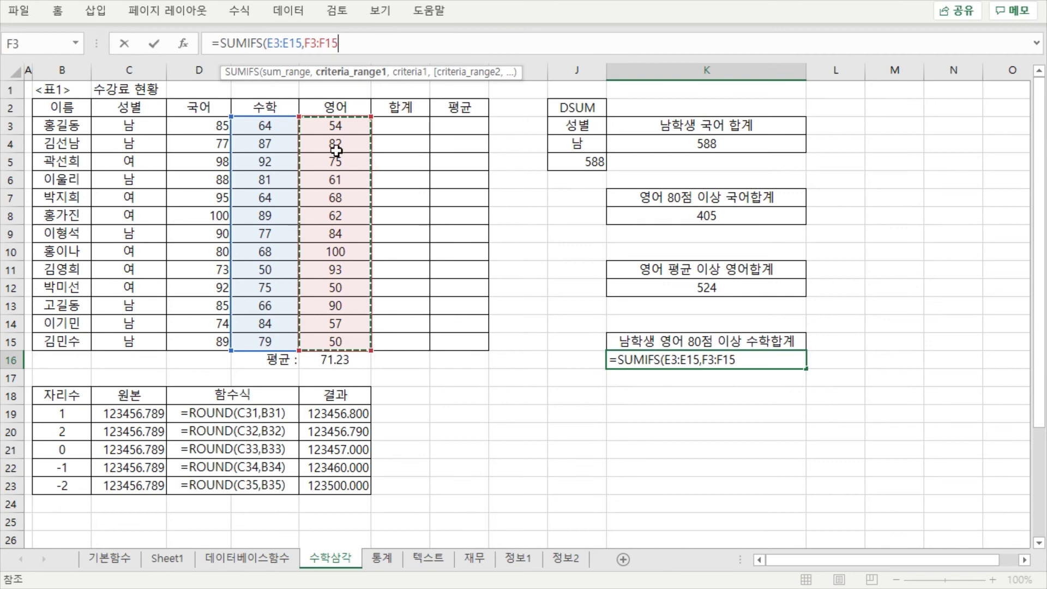
pyautogui.moveTo(131, 124); pyautogui.dragTo(137, 342)
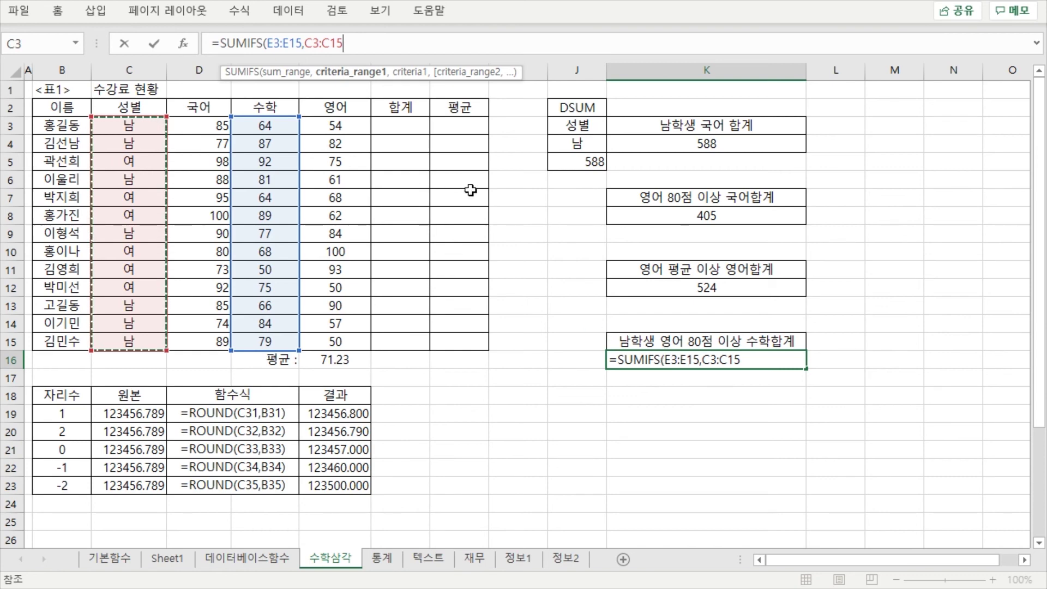
pyautogui.write(',')
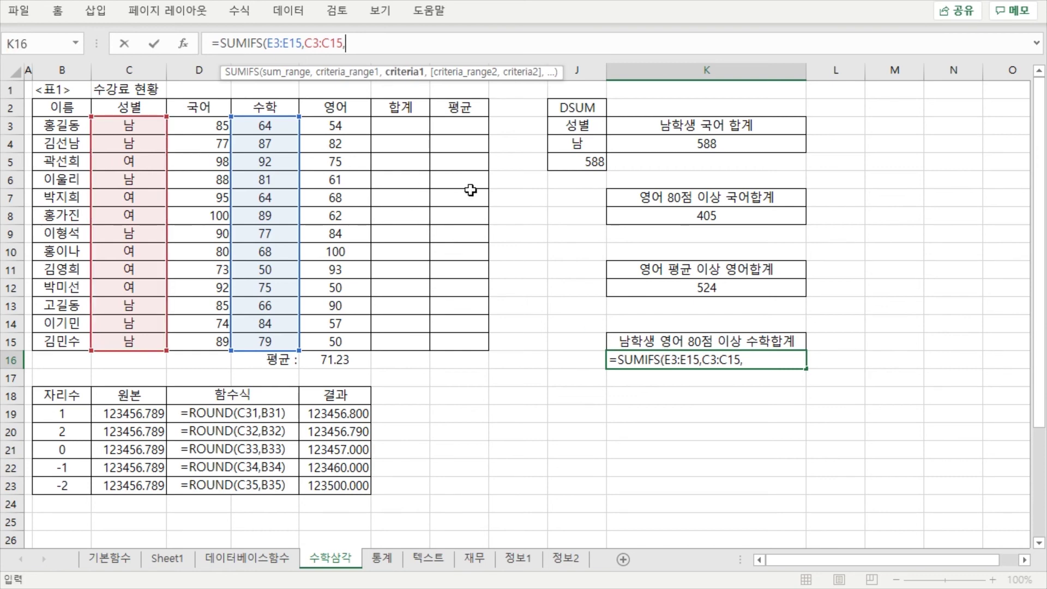
pyautogui.write('"남",')
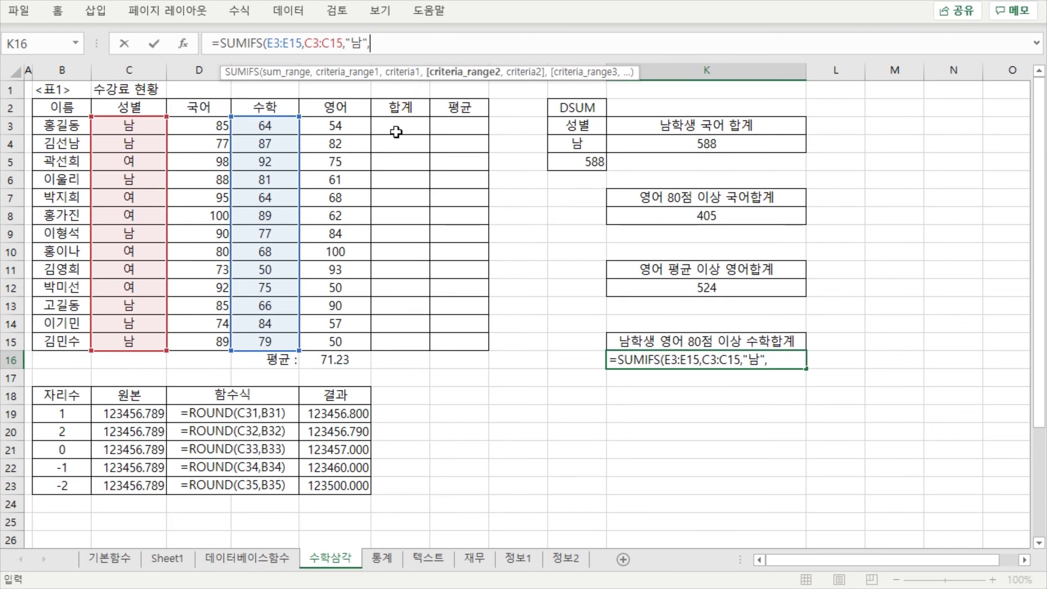
# Step: Add the second condition to K16's SUMIFS formula: criteria range F3:F15 with criterion ">=80"
pyautogui.moveTo(340, 133); pyautogui.dragTo(338, 343)
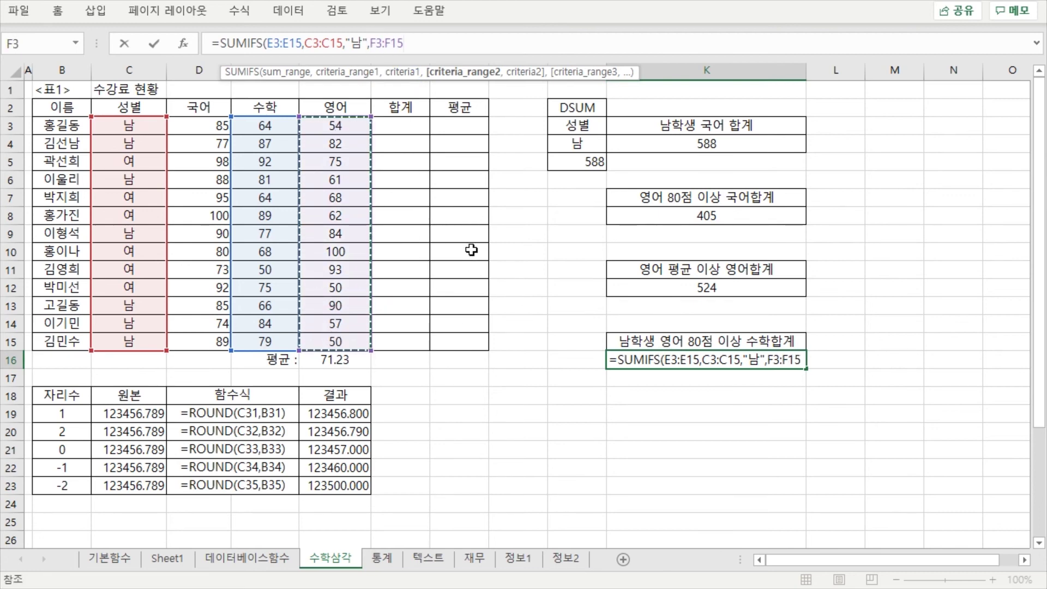
pyautogui.write(',')
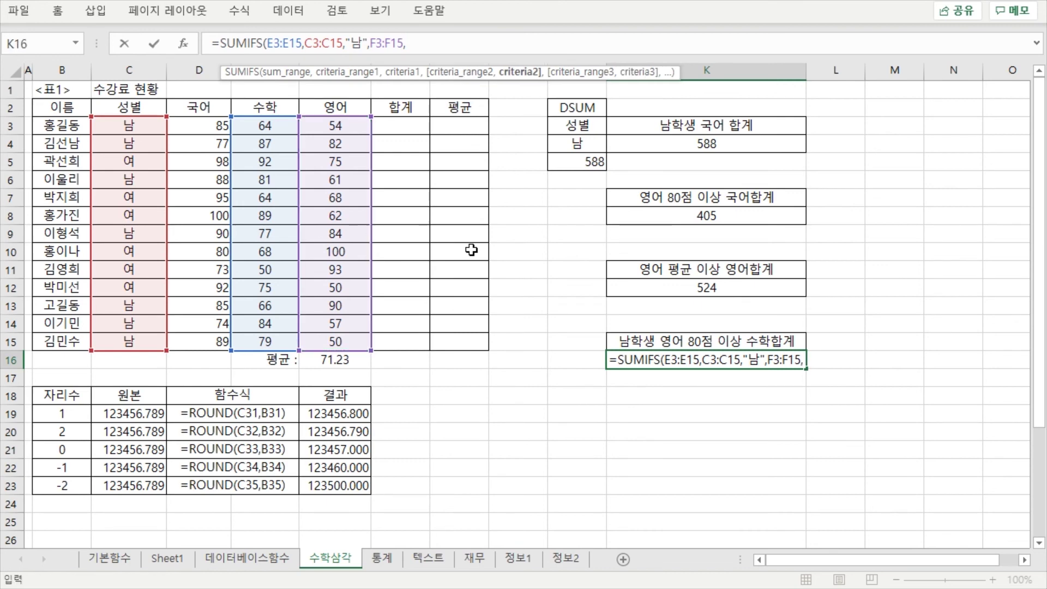
pyautogui.write('"')
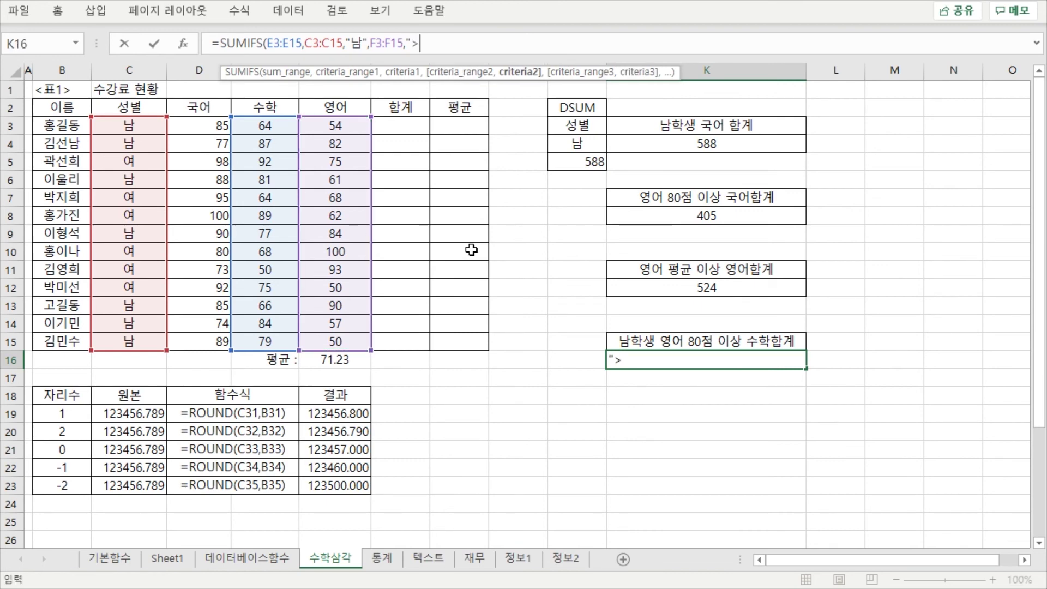
pyautogui.write('>=80')
# Step: Examine the sum range and both criteria range and criteria pairs in K16's SUMIFS formula
pyautogui.click(283, 75)
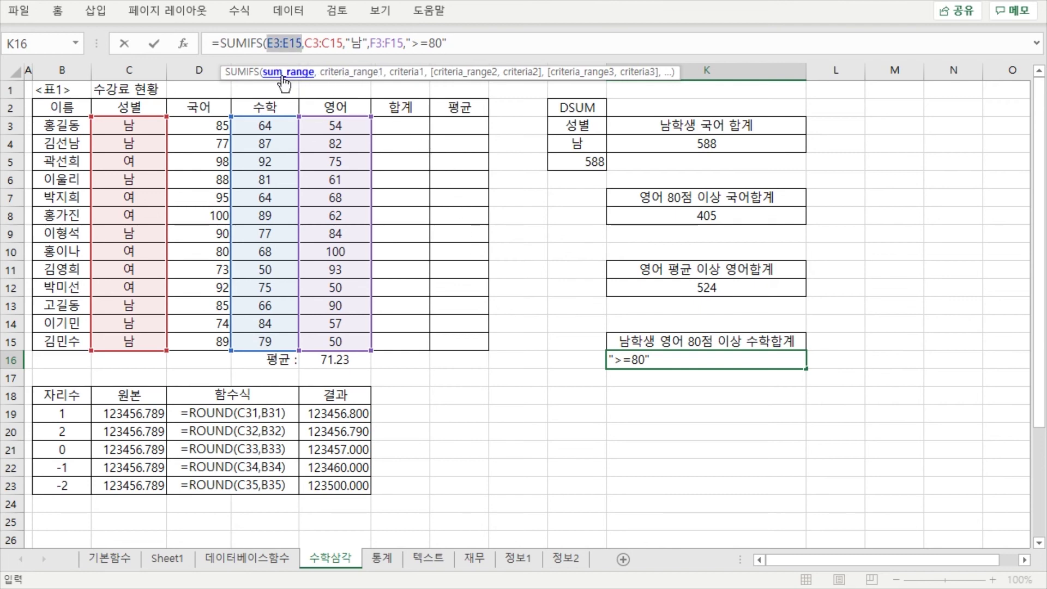
pyautogui.click(341, 74)
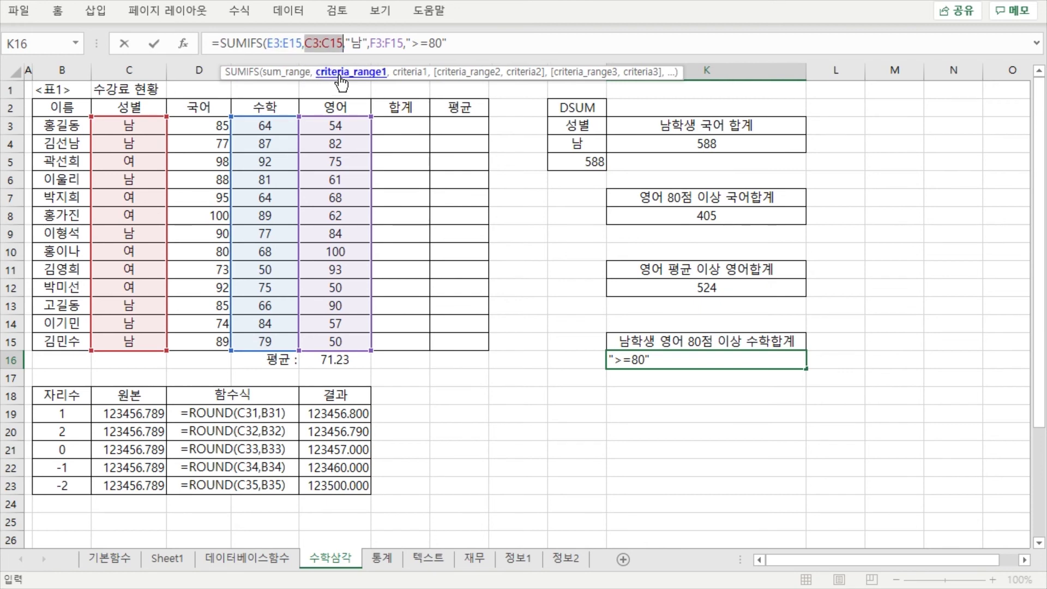
pyautogui.click(408, 73)
pyautogui.click(479, 76)
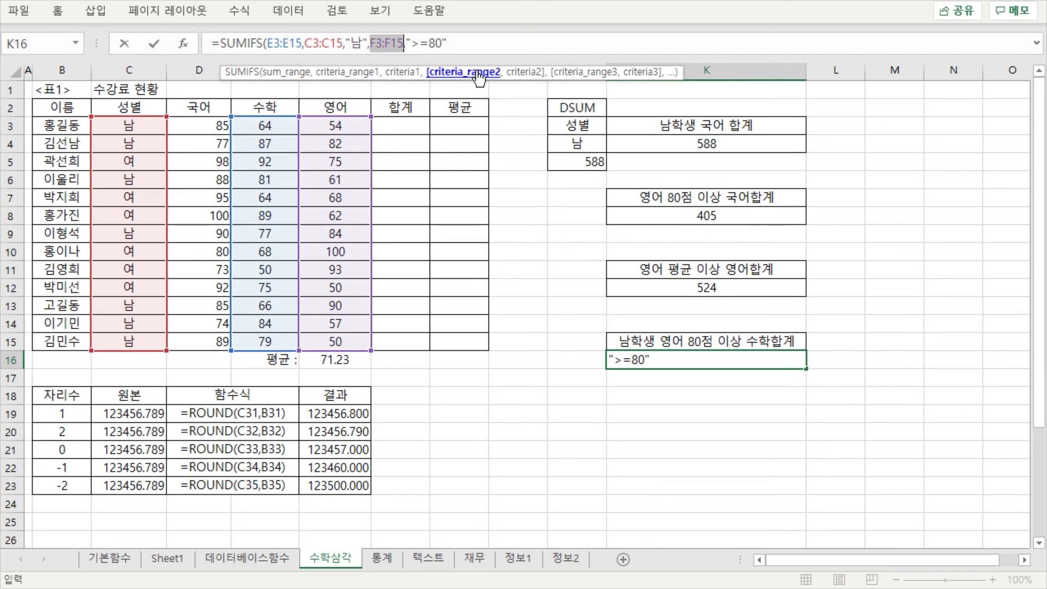
pyautogui.click(523, 80)
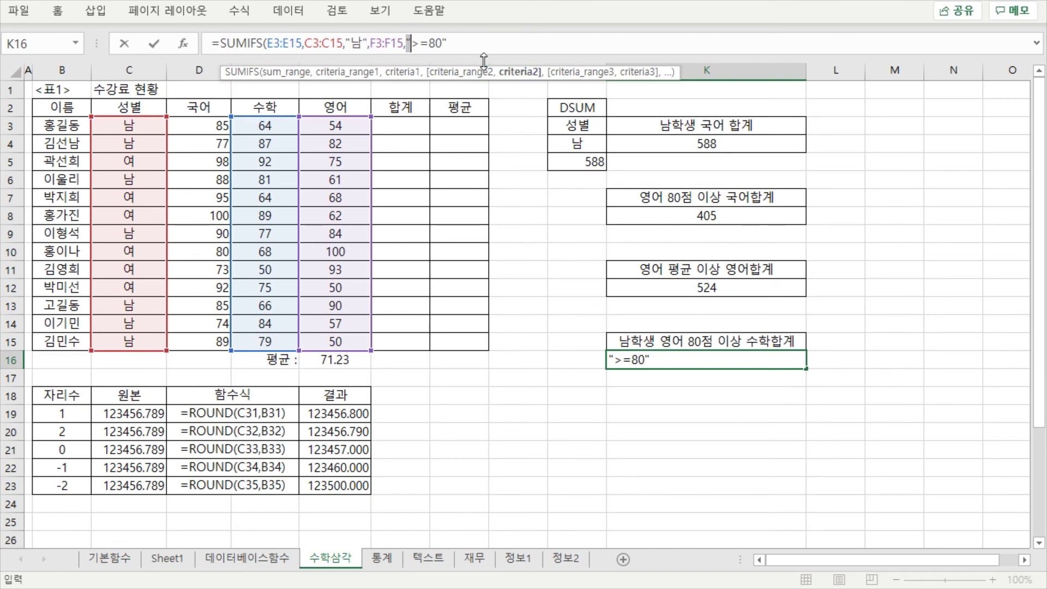
pyautogui.click(456, 77)
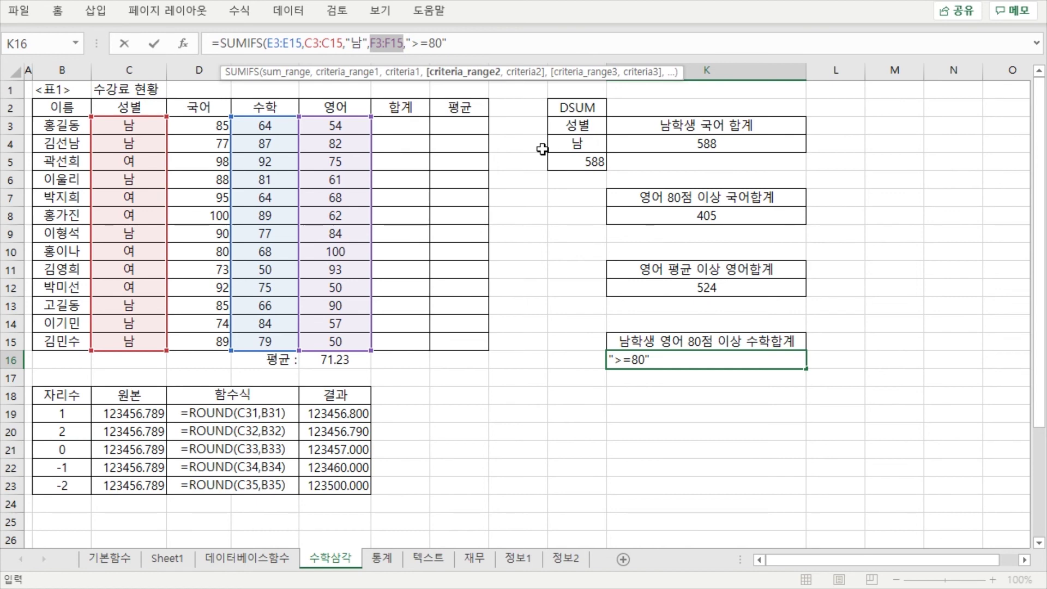
# Step: Complete K16's SUMIFS formula with a closing parenthesis, enter it and reselect the cell
pyautogui.click(509, 50)
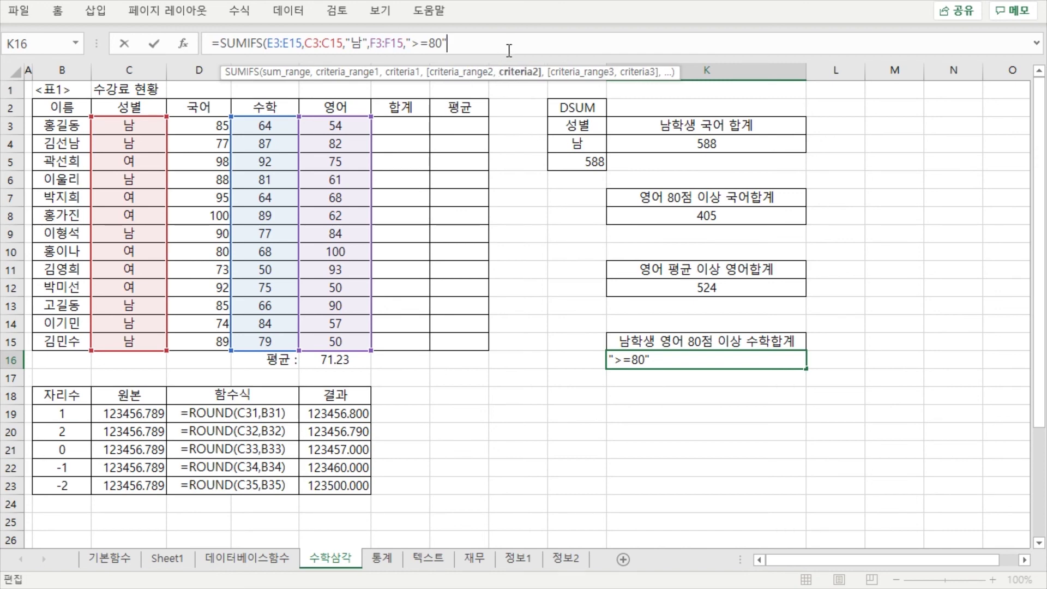
pyautogui.write(')')
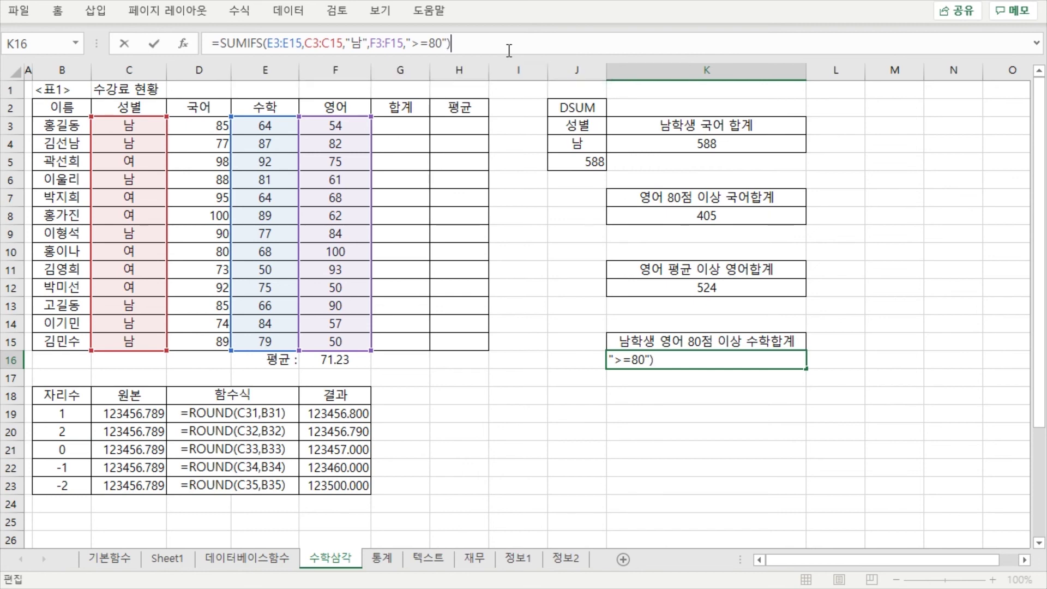
pyautogui.press('Return')
pyautogui.click(744, 366)
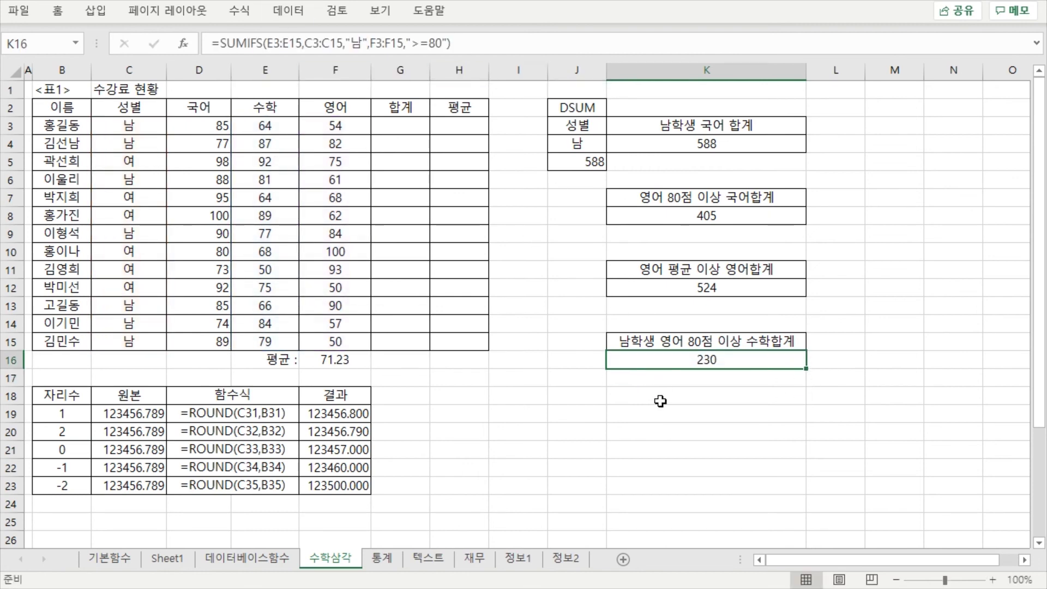
# Step: Compare the SUMIF formulas in K4, K8 and K12 with the SUMIFS formula in K16
pyautogui.click(802, 451)
pyautogui.click(769, 389)
pyautogui.click(760, 371)
pyautogui.click(757, 289)
pyautogui.click(735, 217)
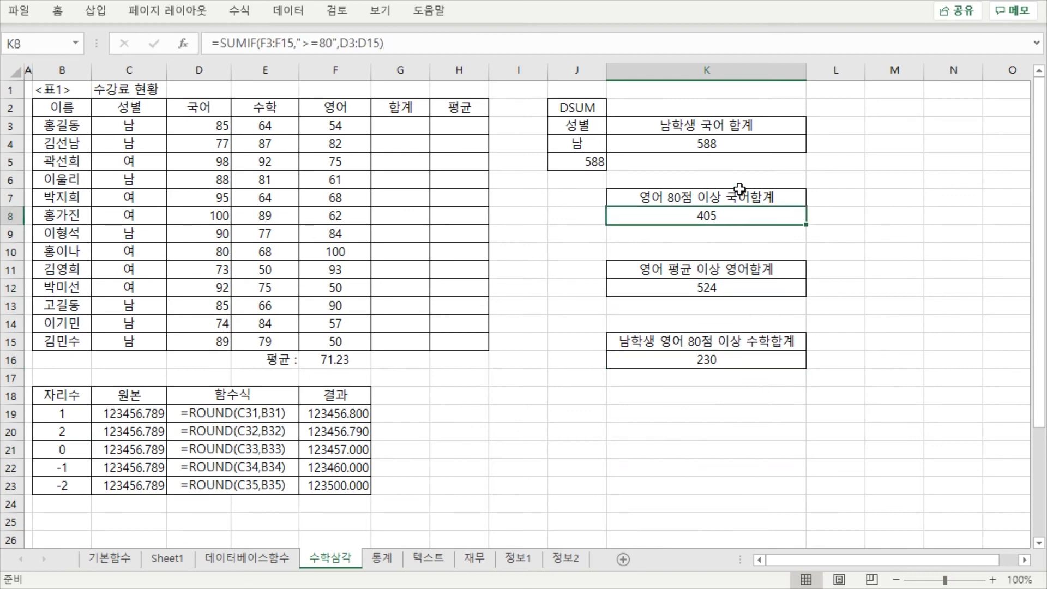
pyautogui.click(730, 142)
pyautogui.click(727, 215)
pyautogui.click(726, 148)
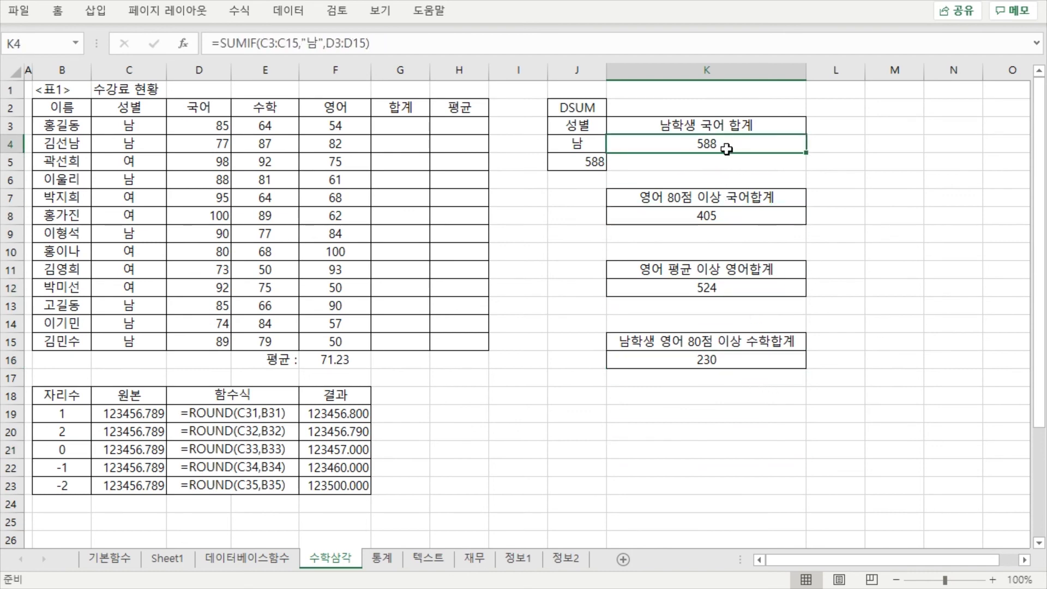
pyautogui.click(724, 218)
pyautogui.click(725, 148)
pyautogui.click(723, 218)
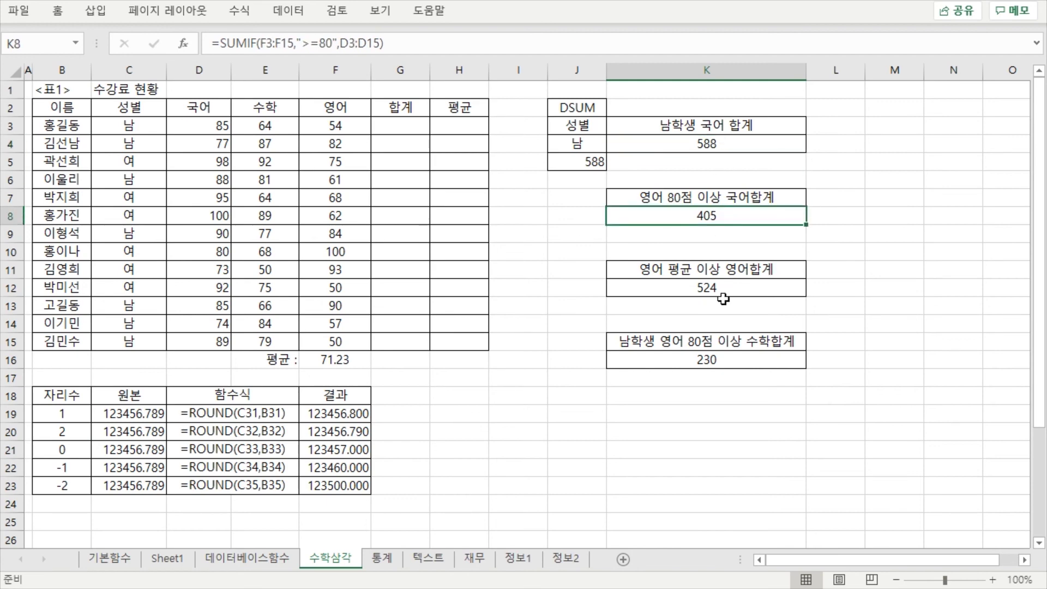
pyautogui.click(723, 293)
pyautogui.click(707, 369)
pyautogui.click(677, 418)
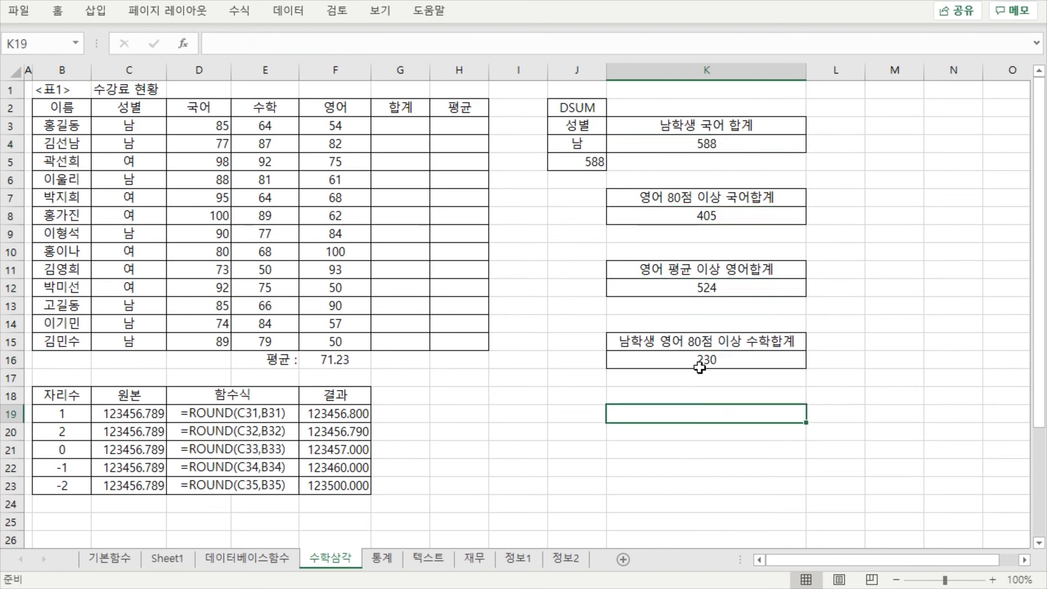
pyautogui.click(699, 368)
pyautogui.click(677, 419)
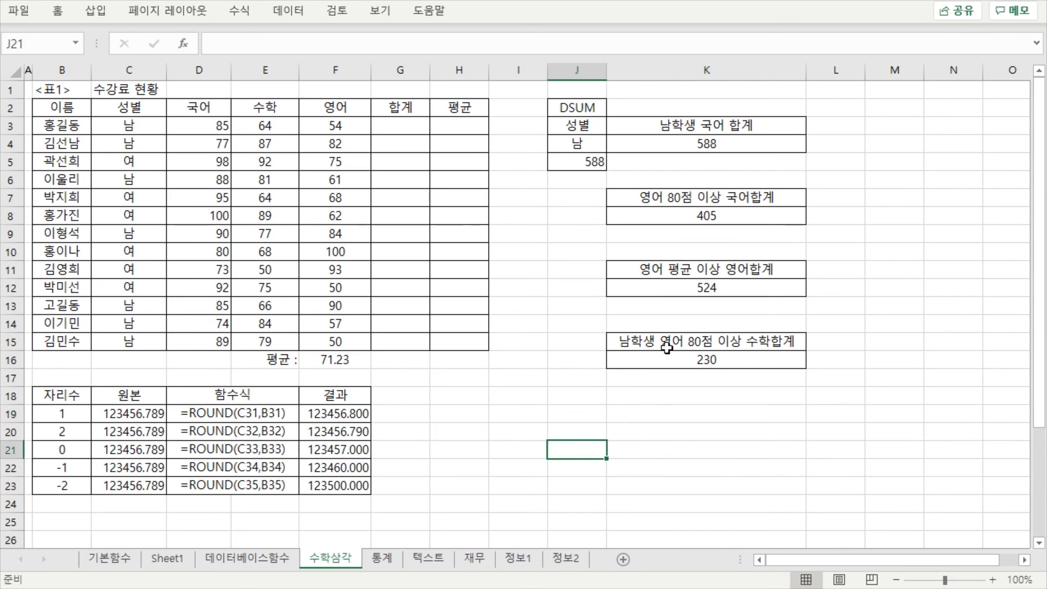
# Step: Compare the SUMIF formulas in K8 and K12, and examine the range, criteria and sum_range arguments of K12's formula
pyautogui.click(715, 287)
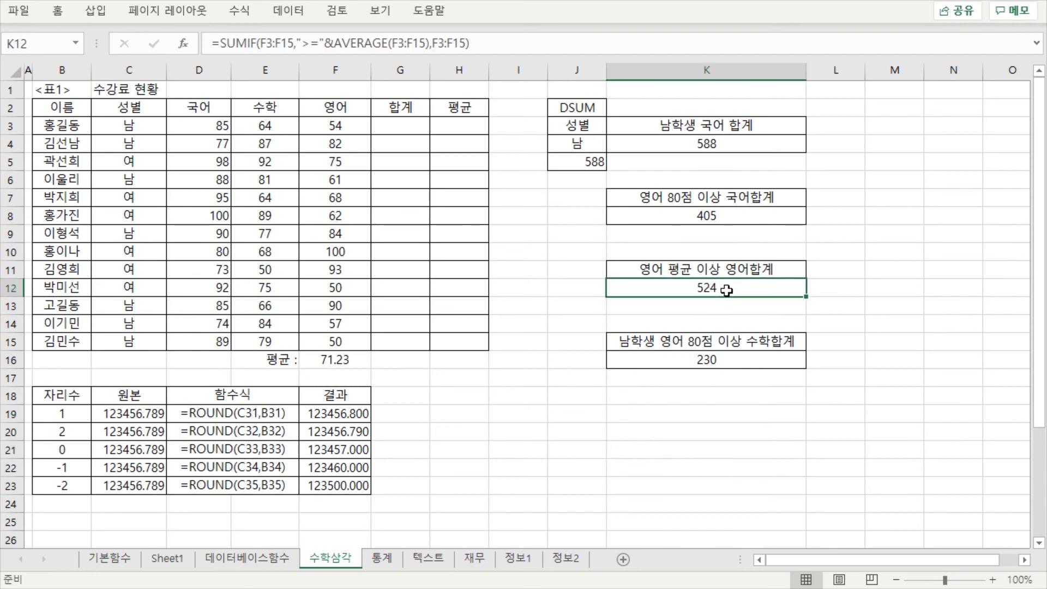
pyautogui.click(730, 218)
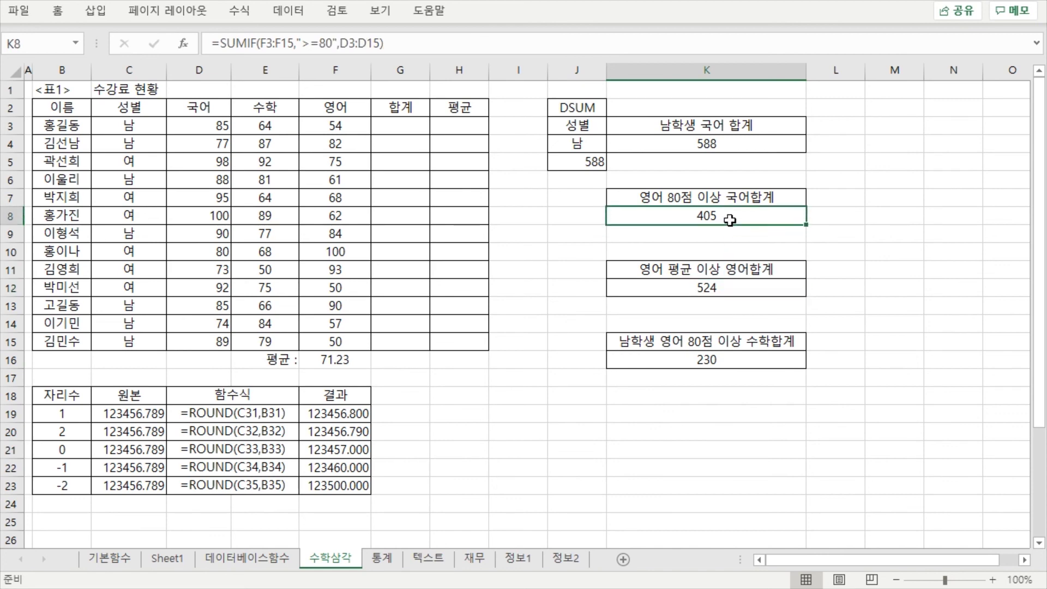
pyautogui.click(742, 287)
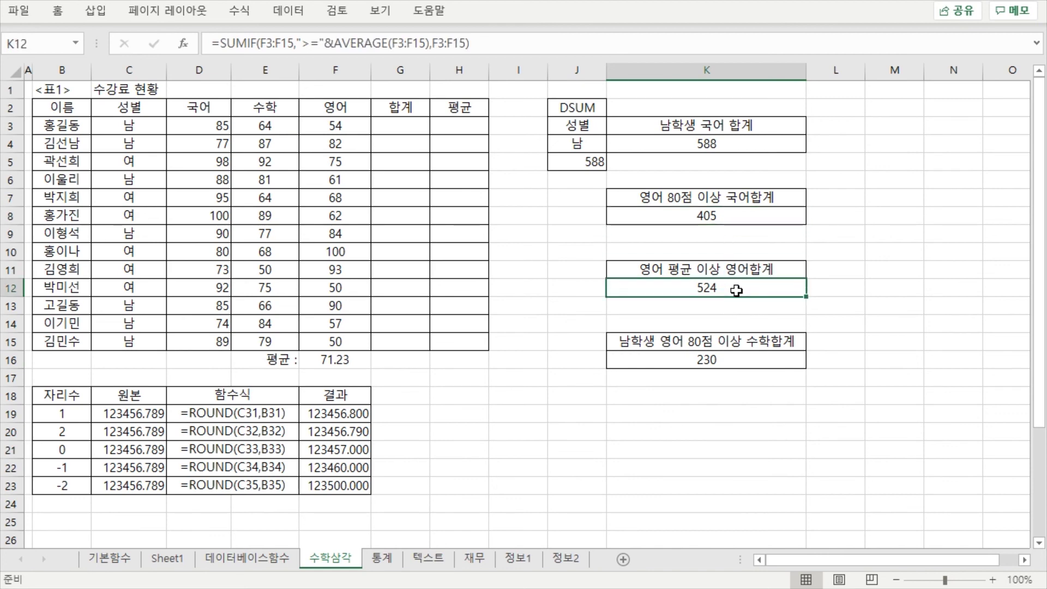
pyautogui.click(401, 50)
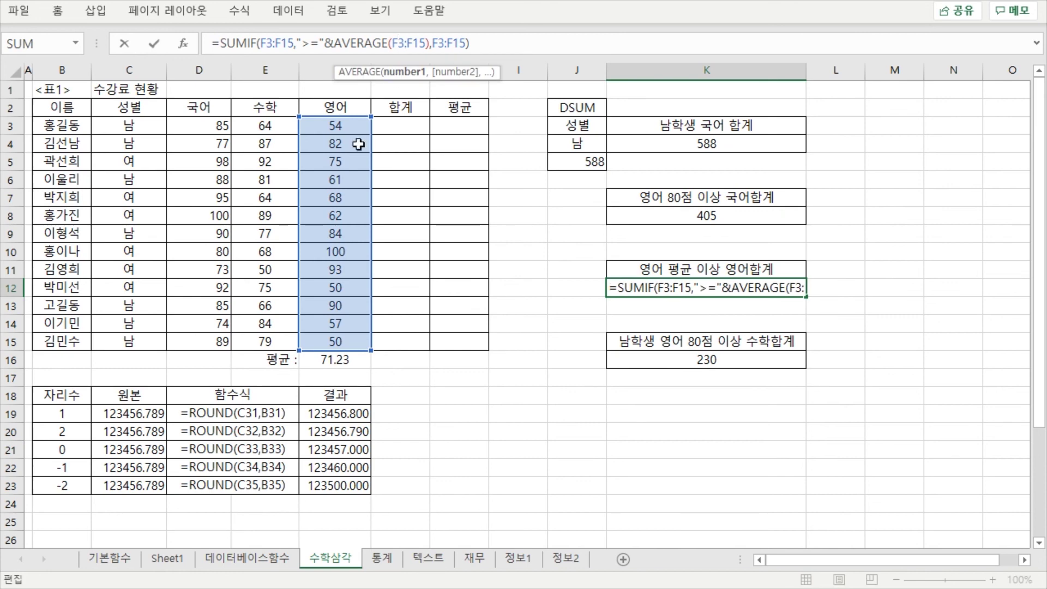
pyautogui.click(288, 44)
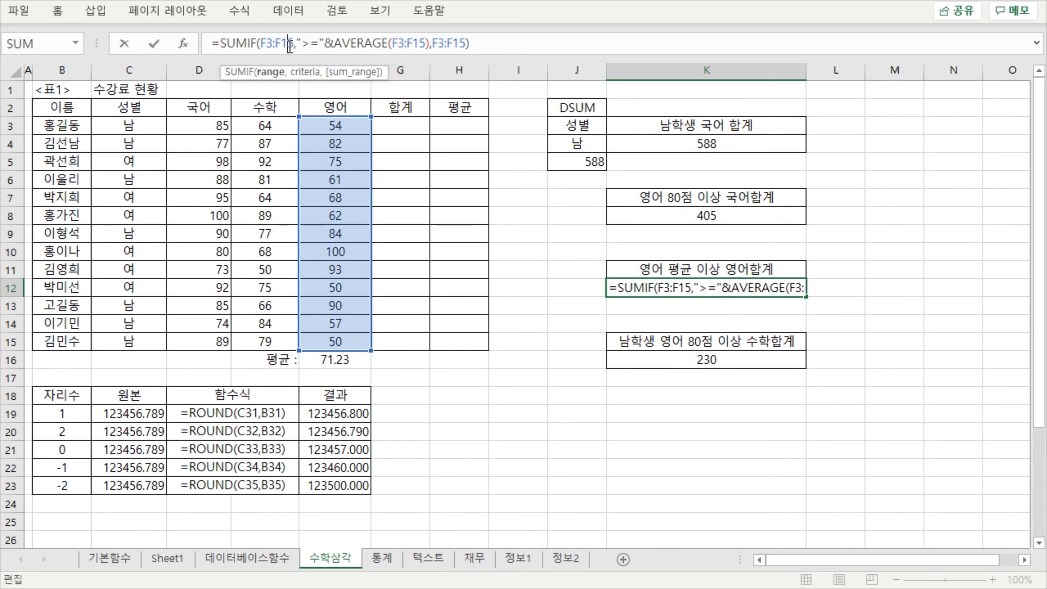
pyautogui.click(270, 77)
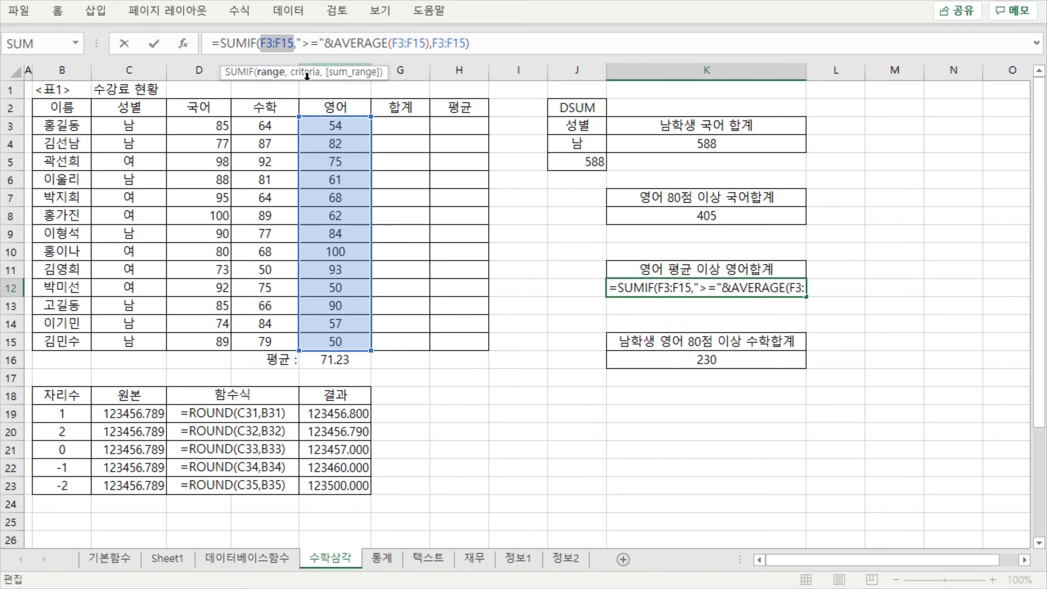
pyautogui.click(297, 76)
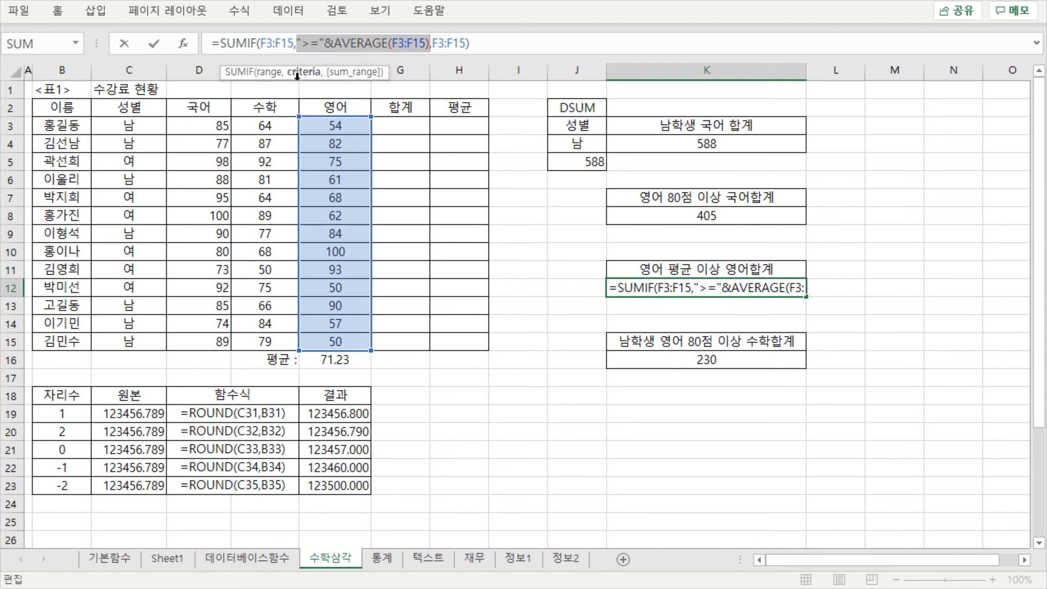
pyautogui.click(354, 74)
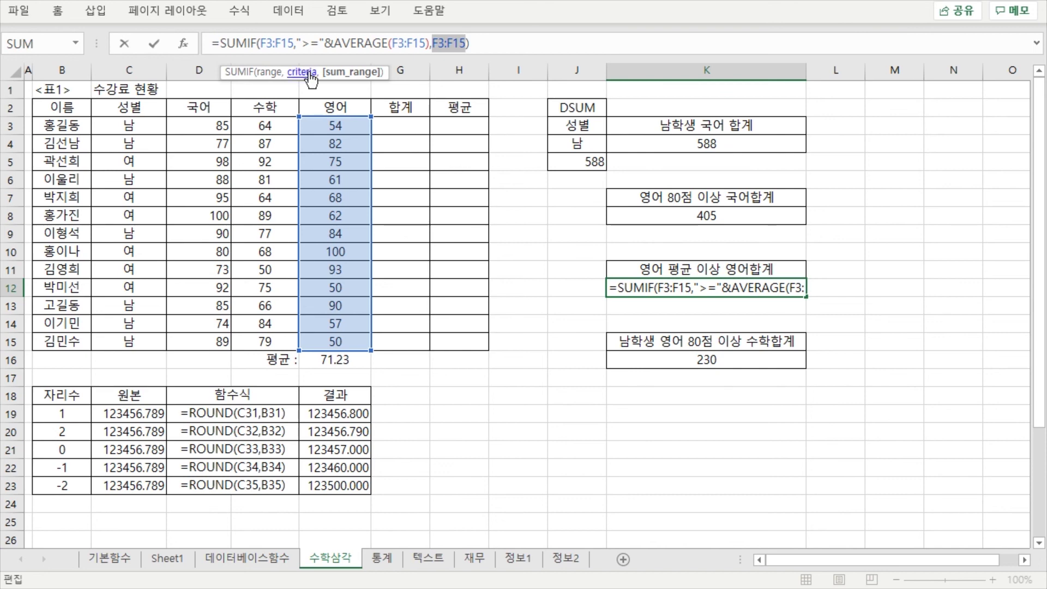
pyautogui.click(267, 75)
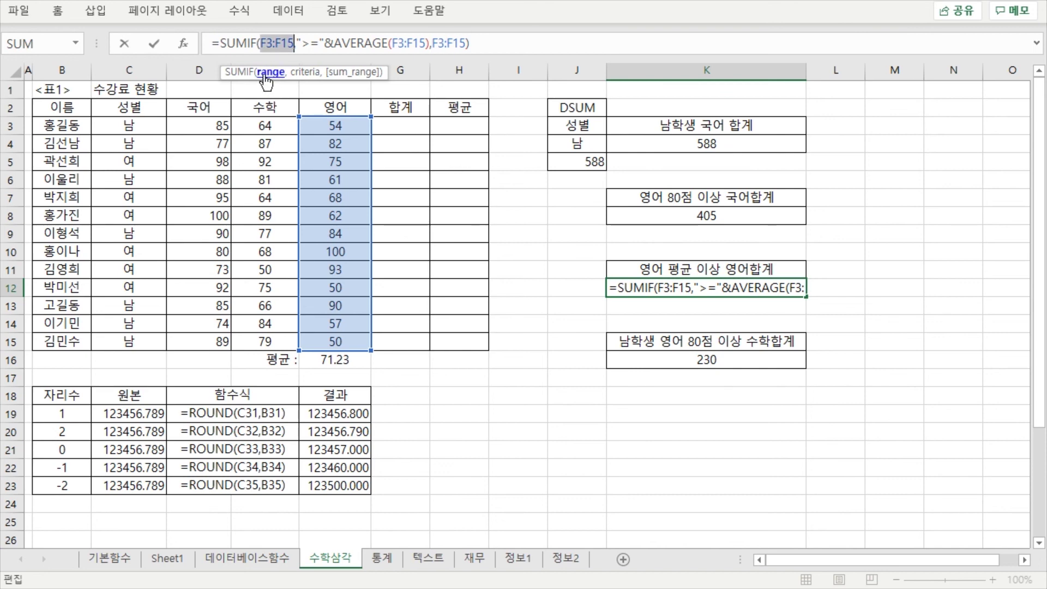
pyautogui.click(357, 76)
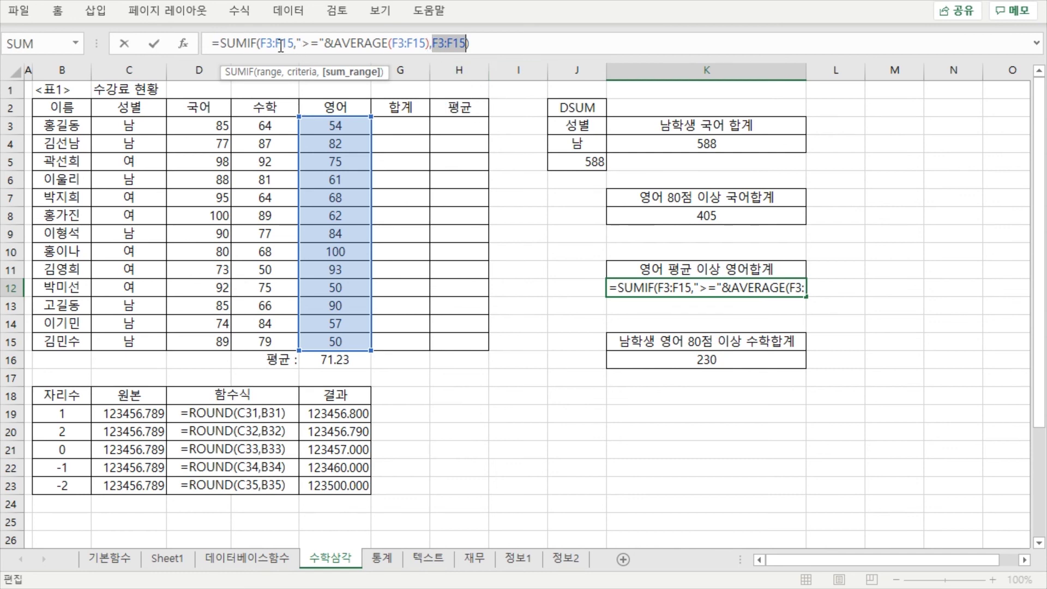
# Step: Remove the optional sum_range argument F3:F15 from K12's SUMIF formula and enter the shortened formula
pyautogui.click(428, 42)
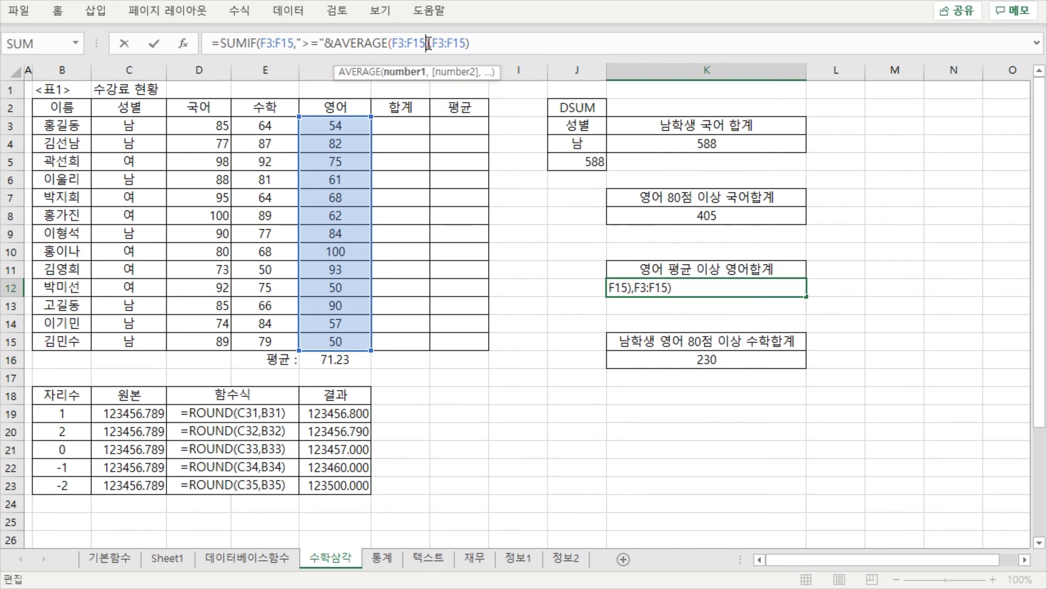
pyautogui.click(430, 44)
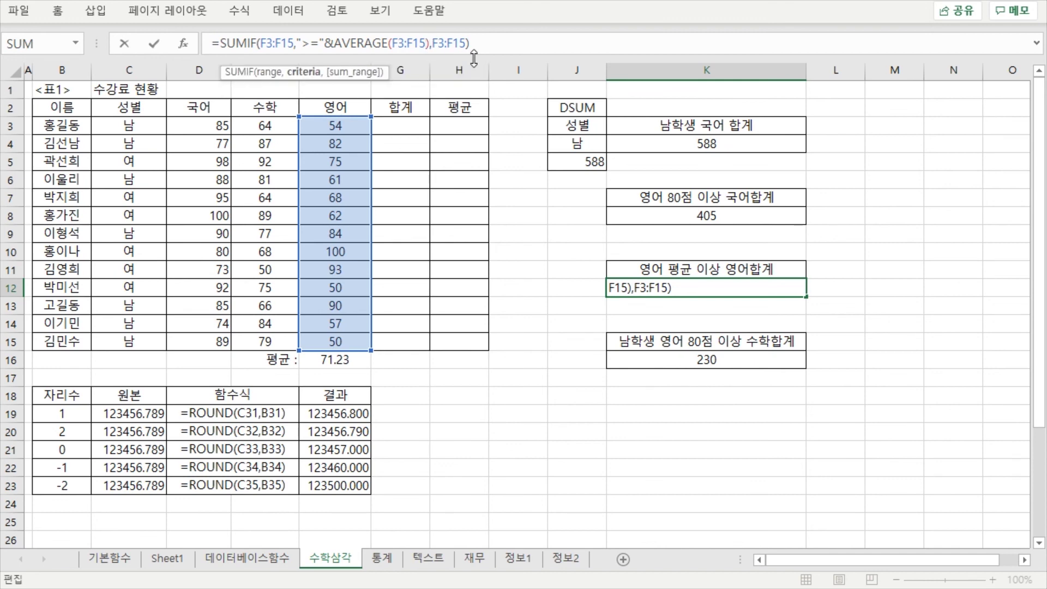
pyautogui.press('Delete')
pyautogui.press('Delete')
pyautogui.press('Delete')
pyautogui.press('Delete')
pyautogui.press('Delete')
pyautogui.press('Delete')
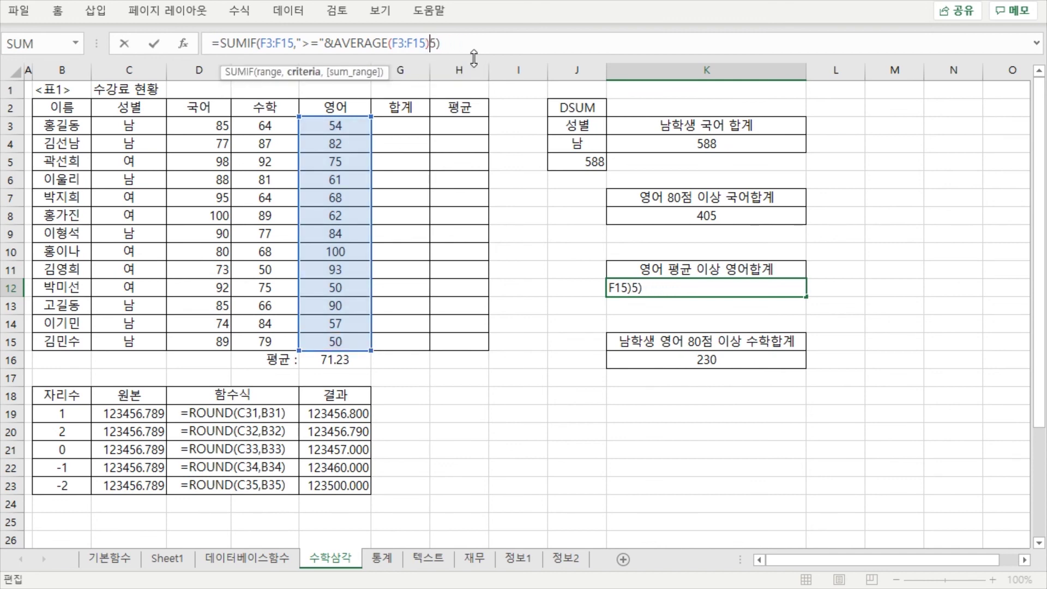
pyautogui.press('Return')
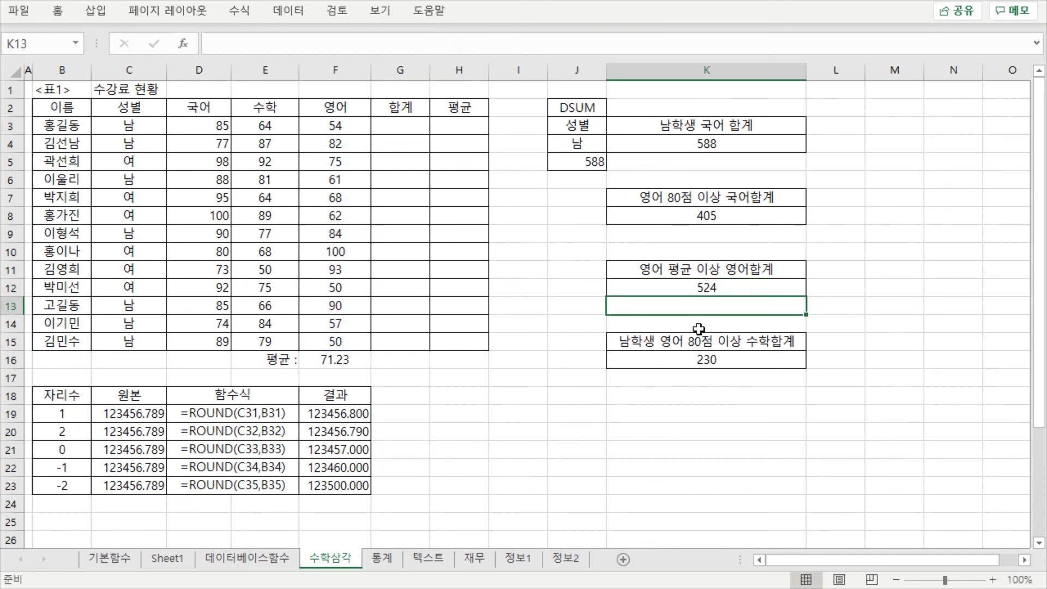
# Step: Examine the range and criteria arguments in K12's SUMIF formula without a sum range, and leave the cell unedited
pyautogui.click(703, 288)
pyautogui.click(287, 52)
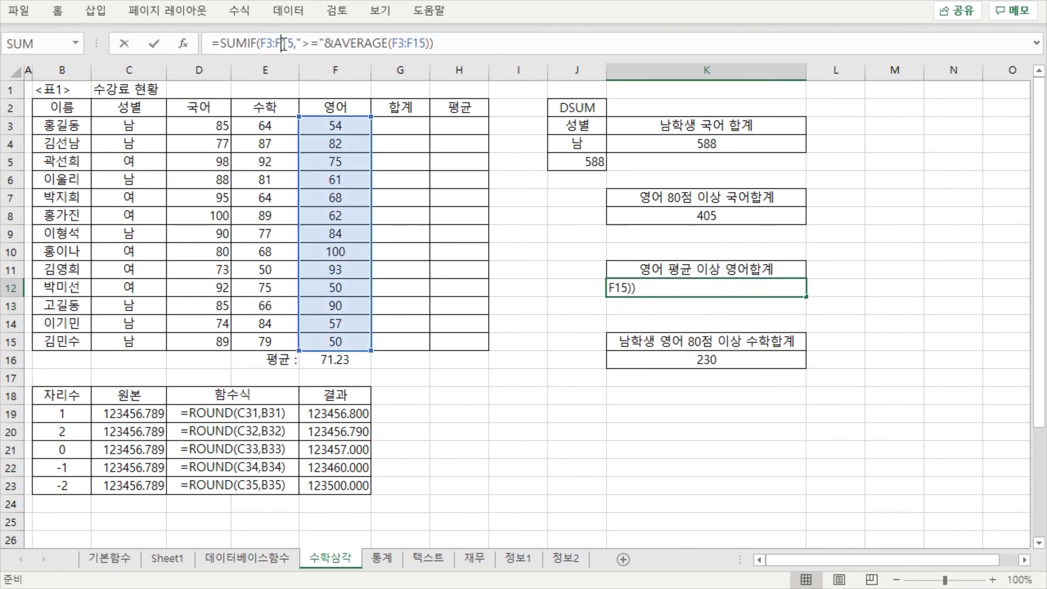
pyautogui.click(271, 72)
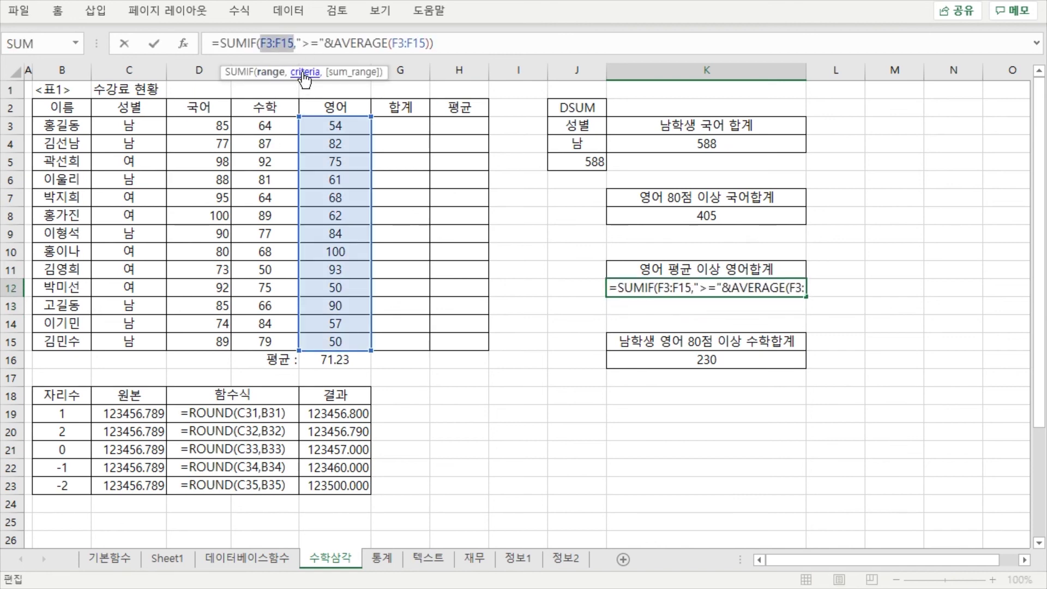
pyautogui.click(296, 82)
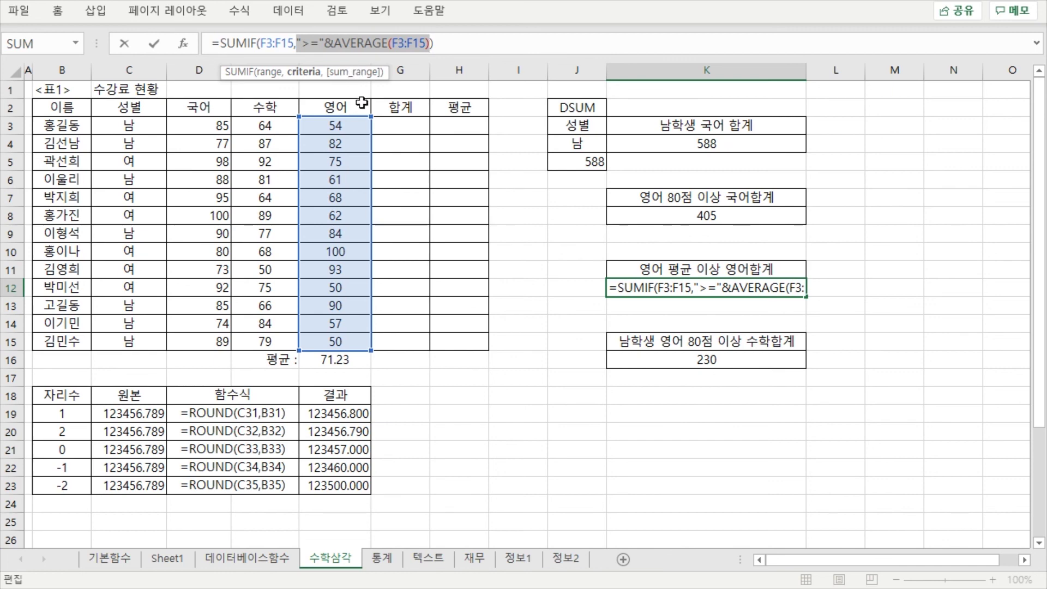
pyautogui.click(278, 76)
pyautogui.click(471, 43)
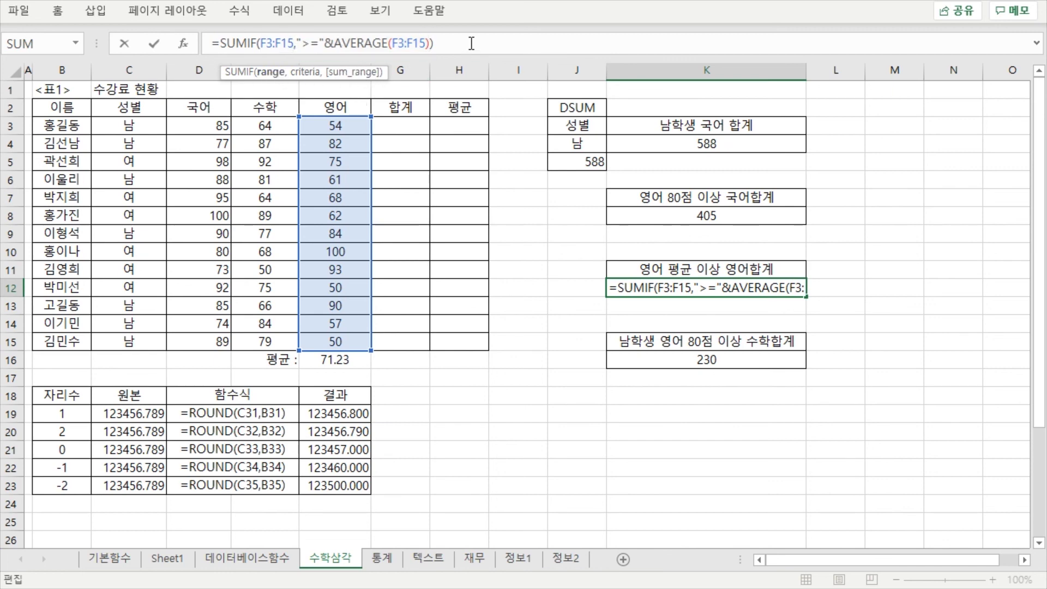
pyautogui.press('Return')
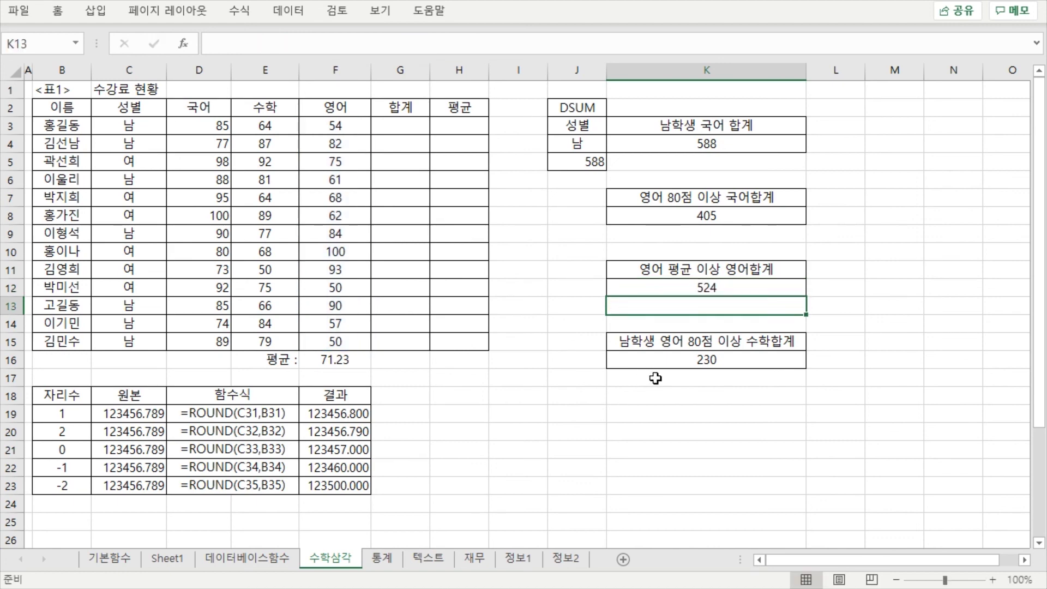
pyautogui.click(656, 378)
pyautogui.click(590, 454)
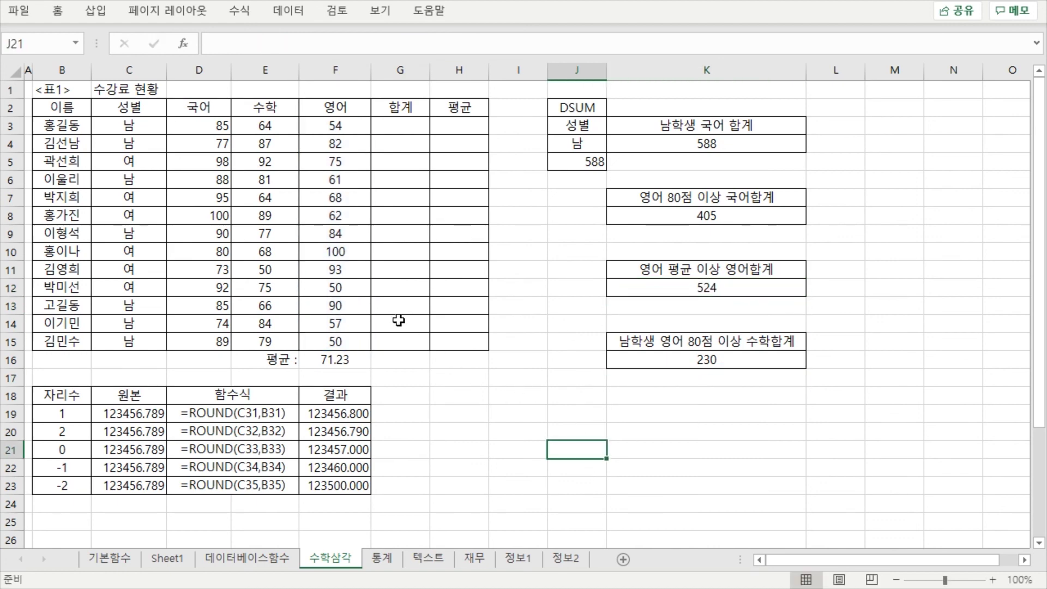
# Step: Compare the ROUND formula text in D19 with the working formula in F19 and examine its num_digits argument
pyautogui.click(242, 412)
pyautogui.click(339, 420)
pyautogui.click(235, 413)
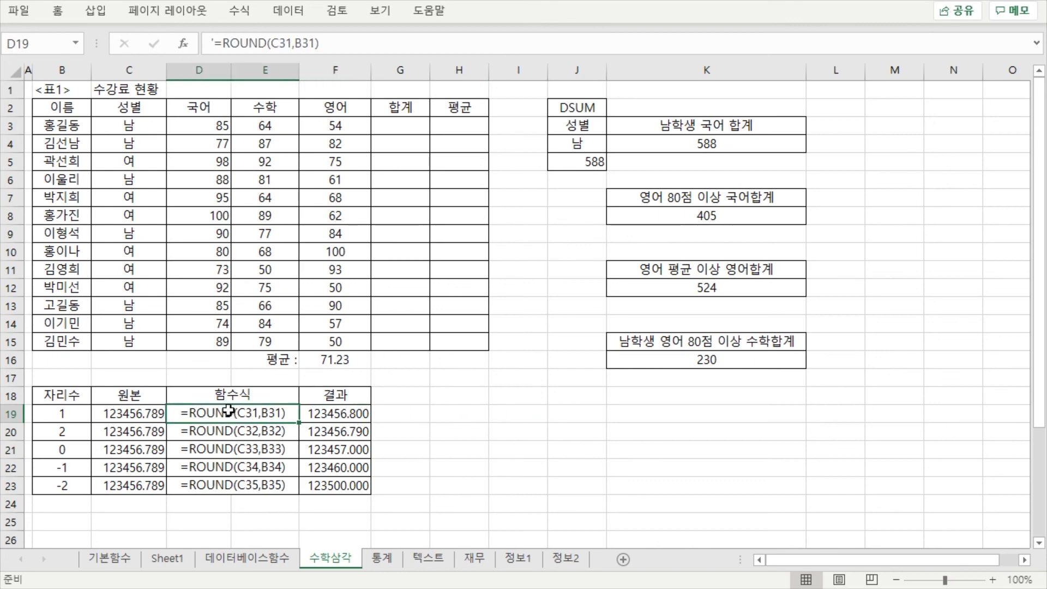
pyautogui.click(314, 416)
pyautogui.click(236, 415)
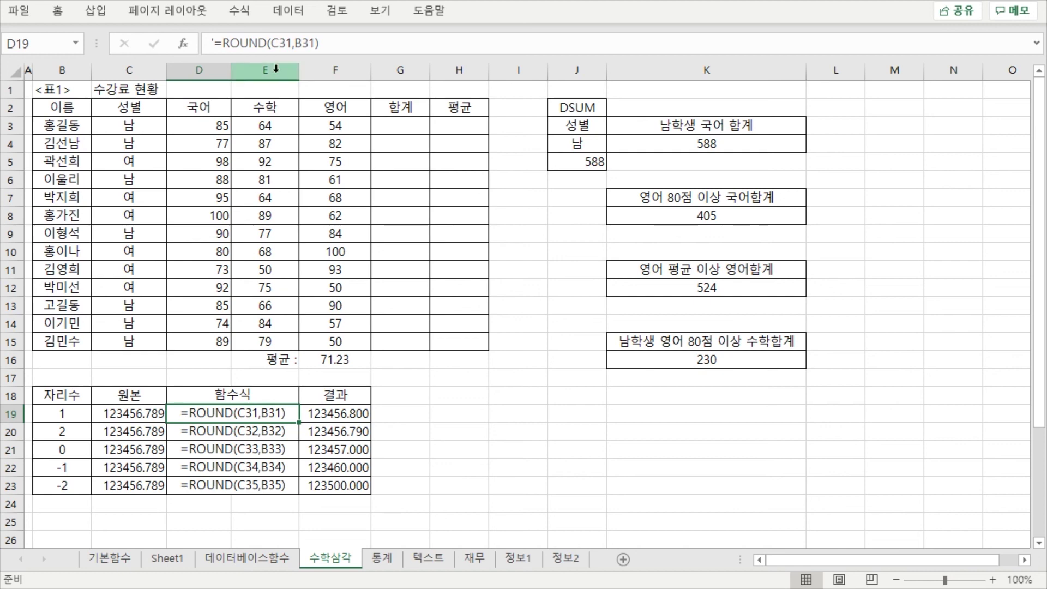
pyautogui.click(321, 418)
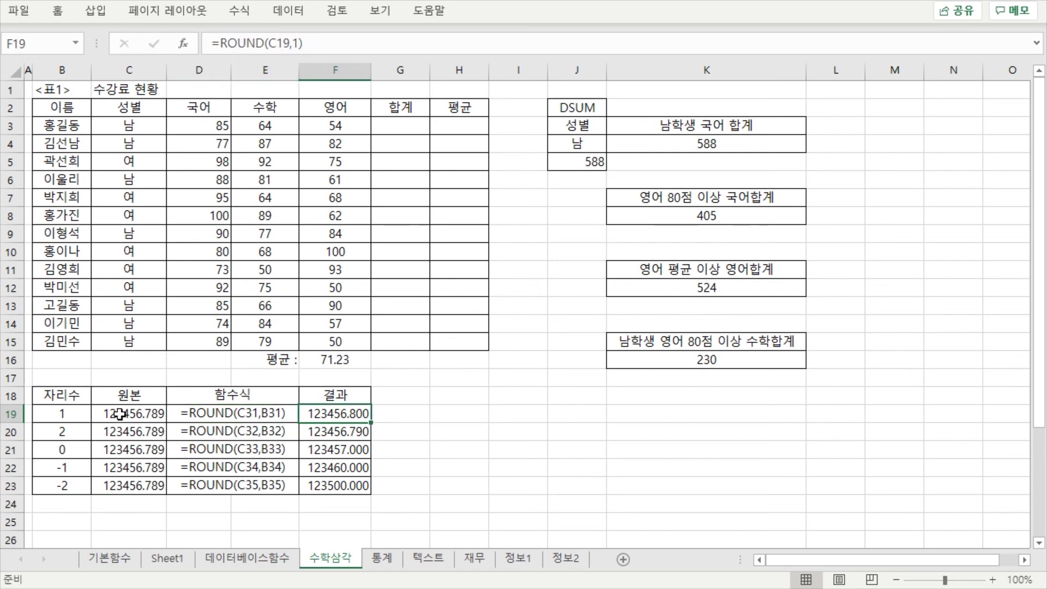
pyautogui.click(300, 43)
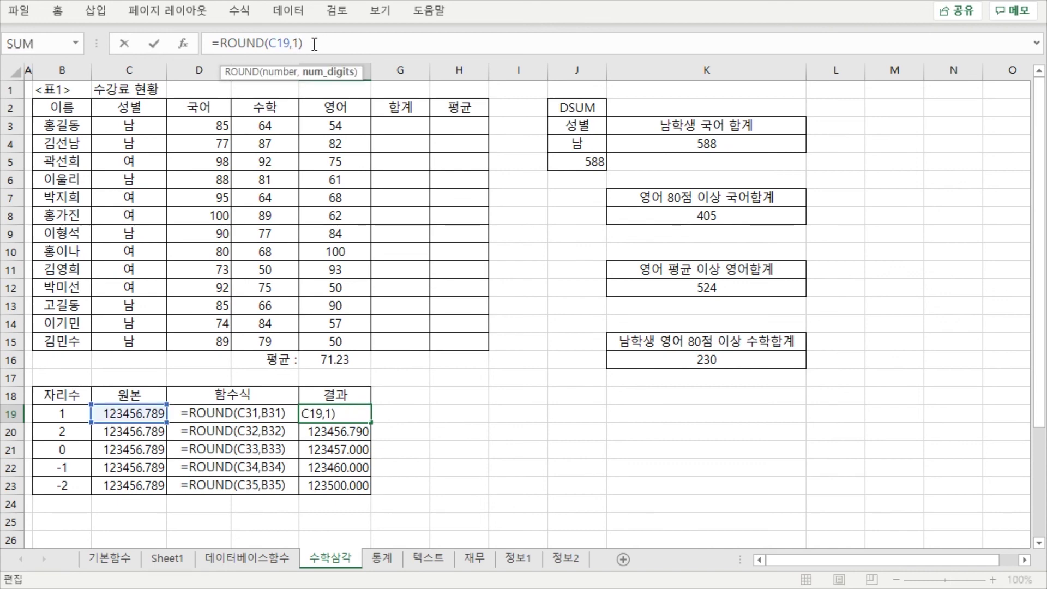
pyautogui.moveTo(449, 416); pyautogui.dragTo(443, 427)
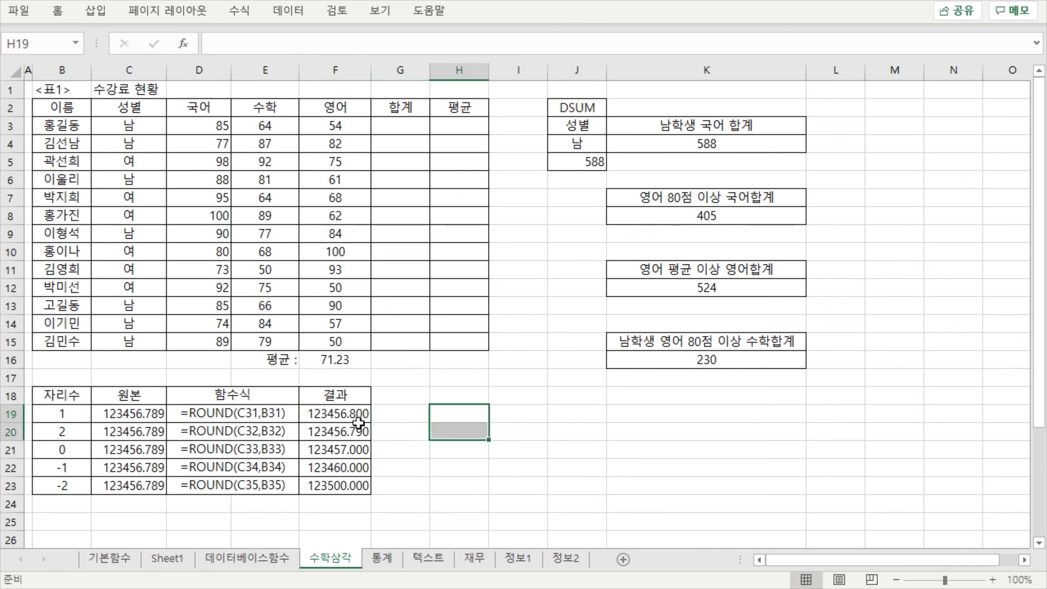
# Step: Compare the ROUND formulas in F19:F22, which use different numbers of digits, with their rounded results
pyautogui.click(342, 427)
pyautogui.click(348, 415)
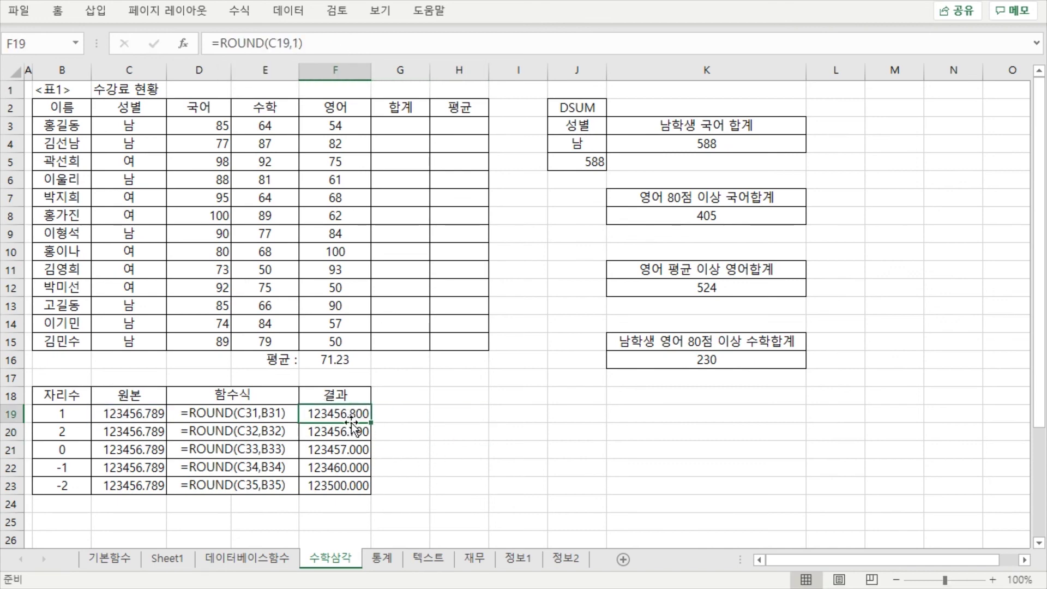
pyautogui.click(347, 438)
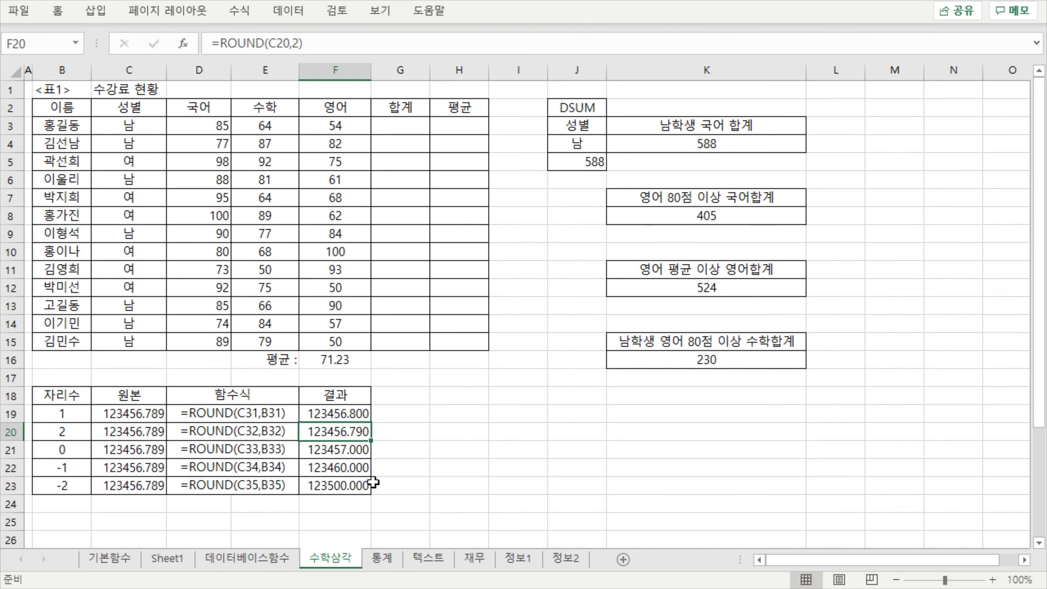
pyautogui.click(359, 450)
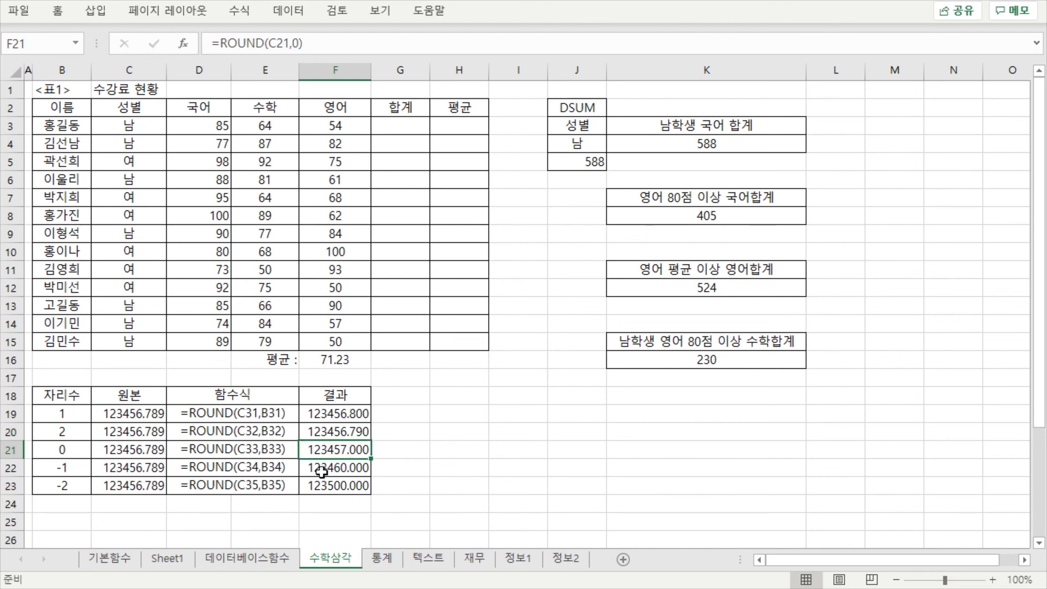
pyautogui.click(357, 470)
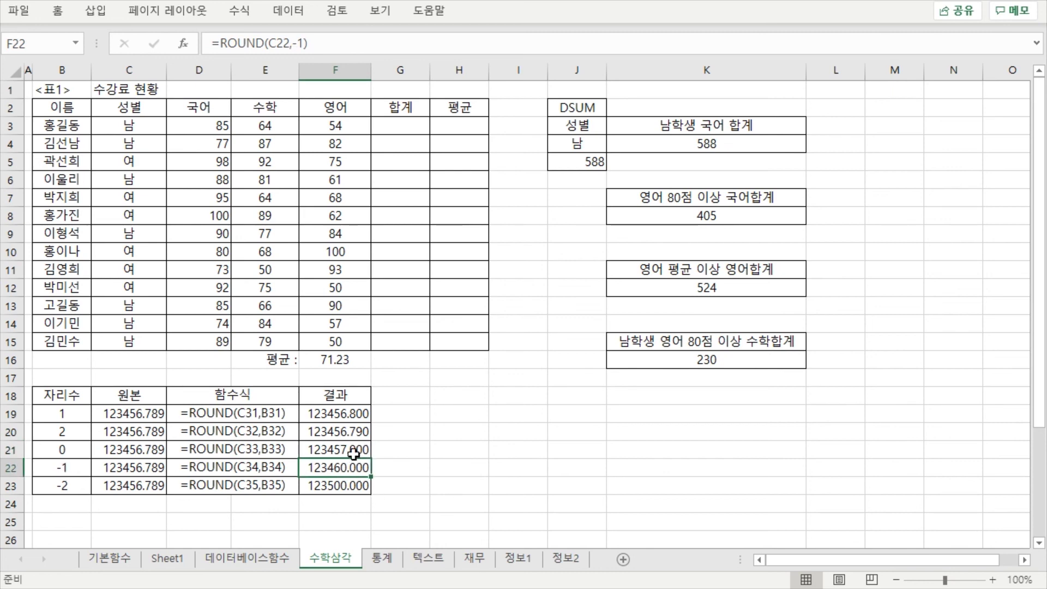
pyautogui.click(348, 417)
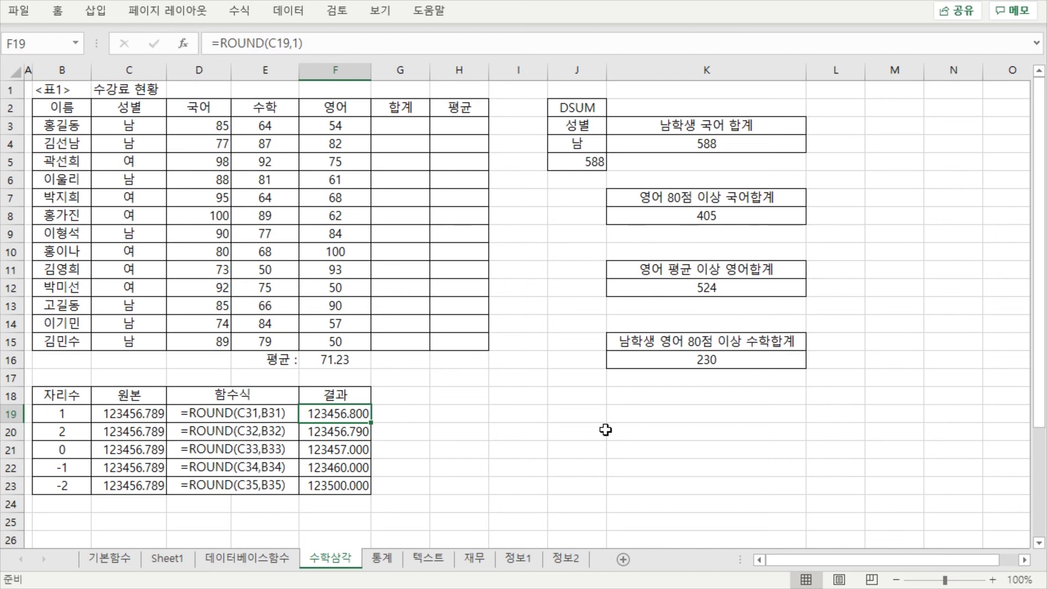
pyautogui.click(532, 429)
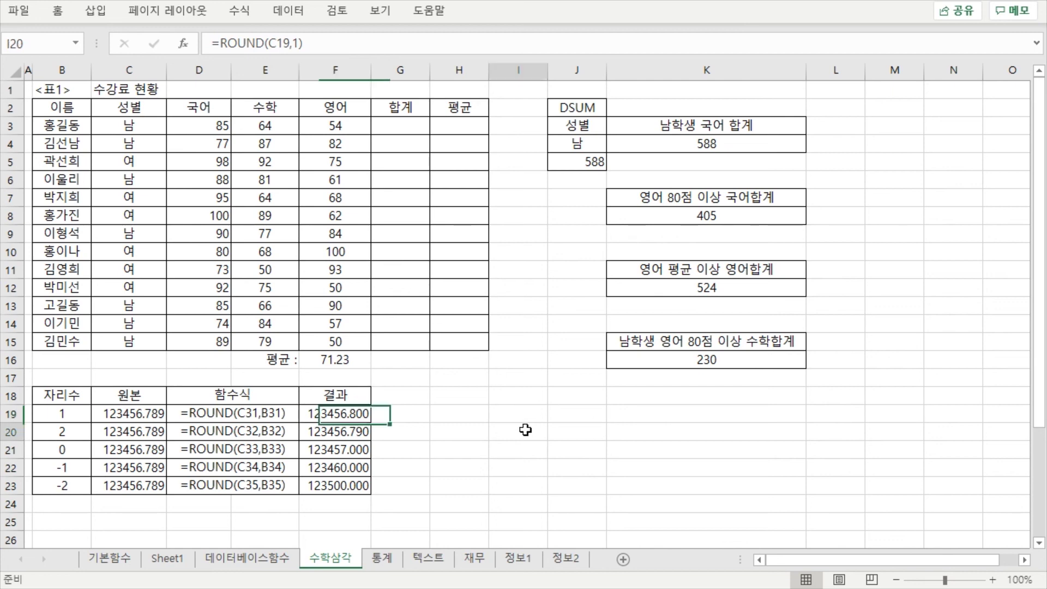
# Step: Insert the ROUND function in front of AVERAGE(F3:F15) in the formula of the average cell F16
pyautogui.click(351, 359)
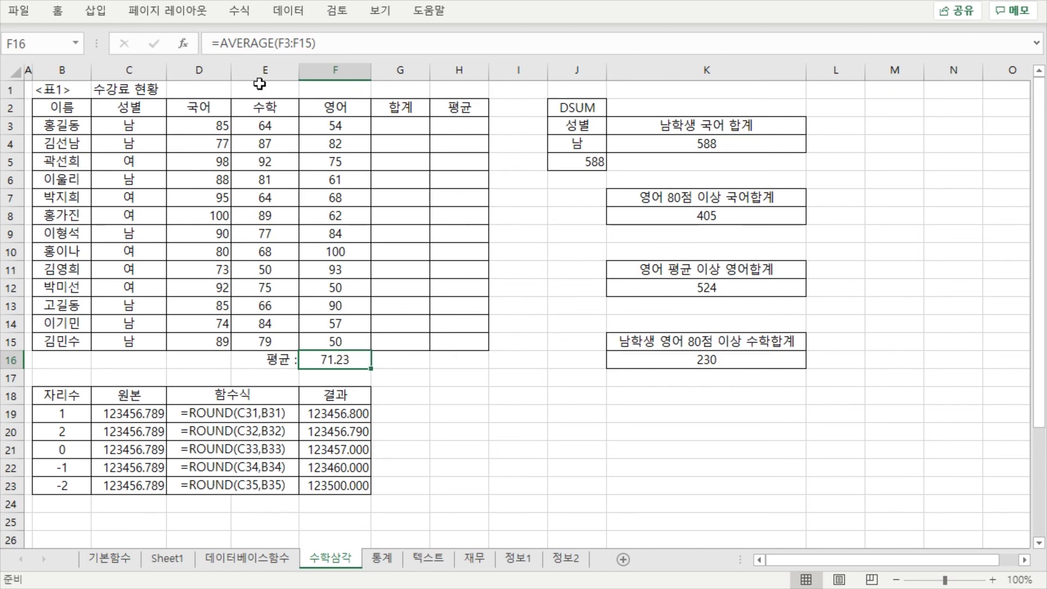
pyautogui.click(218, 43)
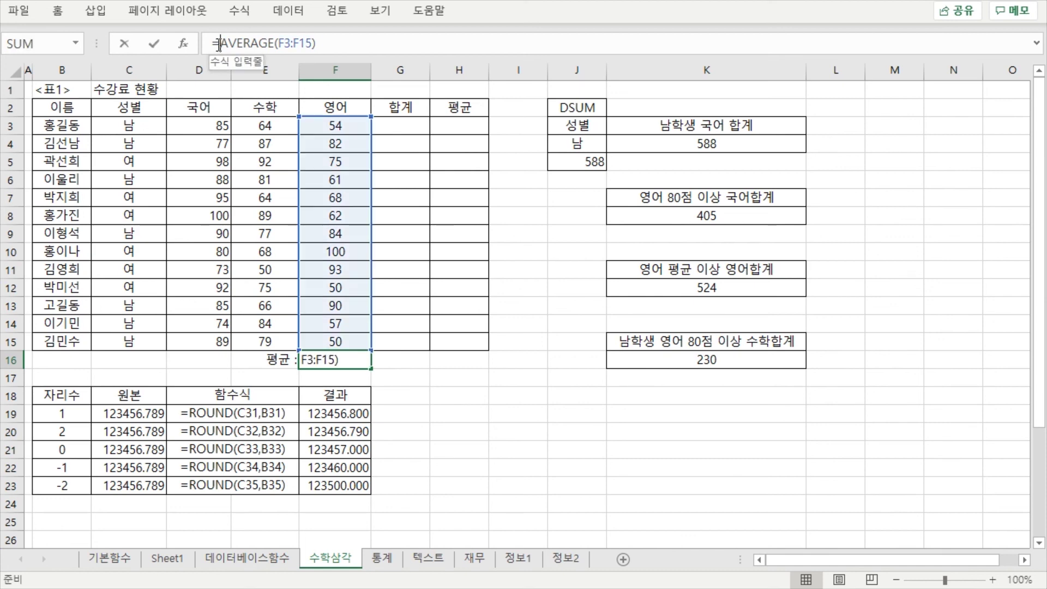
pyautogui.write('ㄱ')
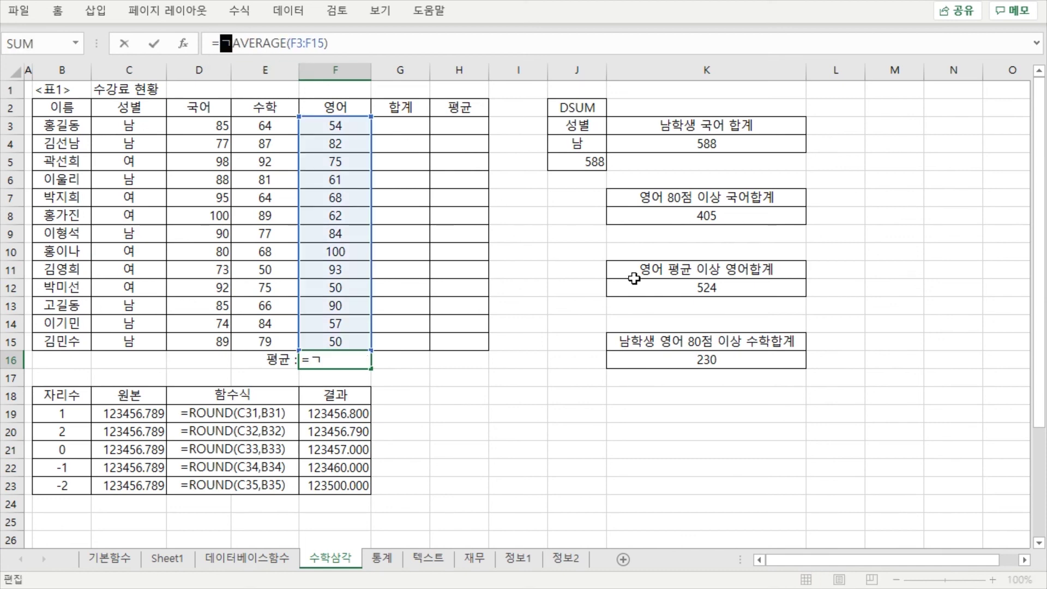
pyautogui.press('BackSpace')
pyautogui.press('Hangul')
pyautogui.write('round')
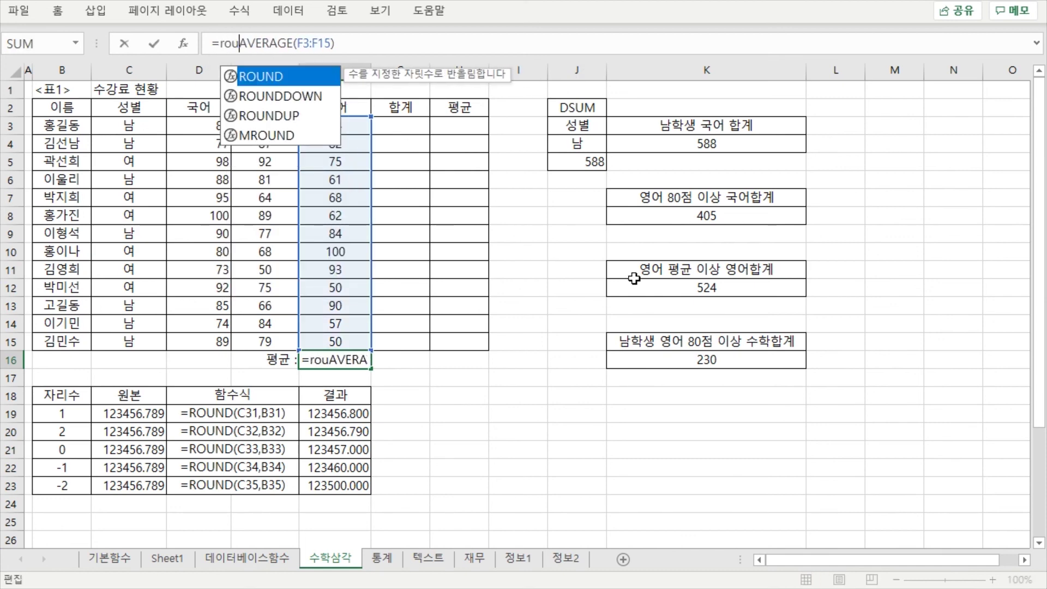
pyautogui.press('Tab')
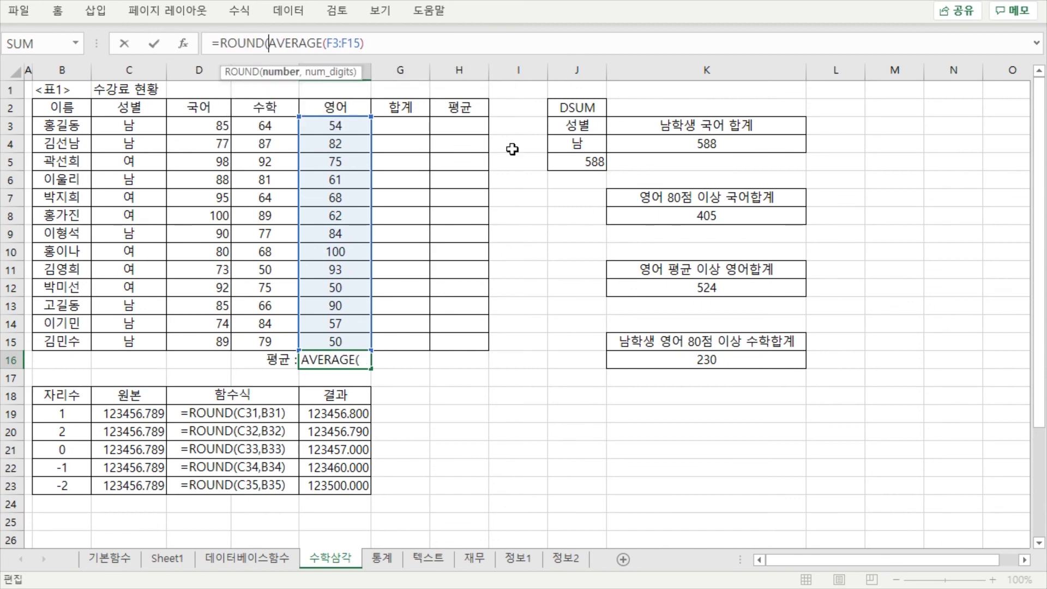
pyautogui.click(278, 81)
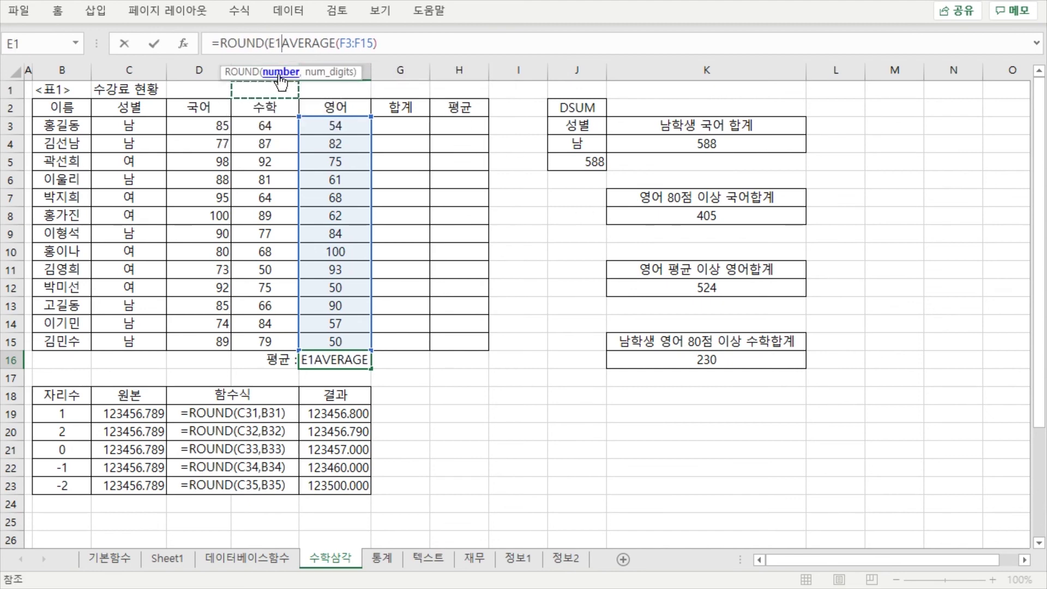
pyautogui.click(281, 74)
pyautogui.click(279, 41)
pyautogui.press('BackSpace')
pyautogui.press('BackSpace')
pyautogui.click(277, 73)
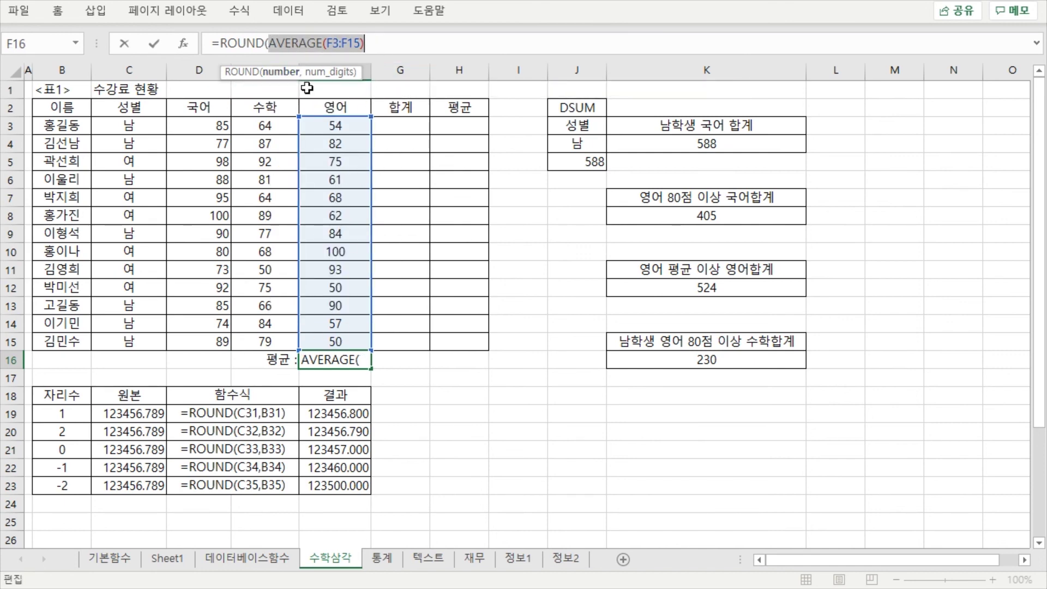
# Step: Complete F16's formula as =ROUND(AVERAGE(F3:F15),1), enter it and reselect the cell
pyautogui.click(409, 42)
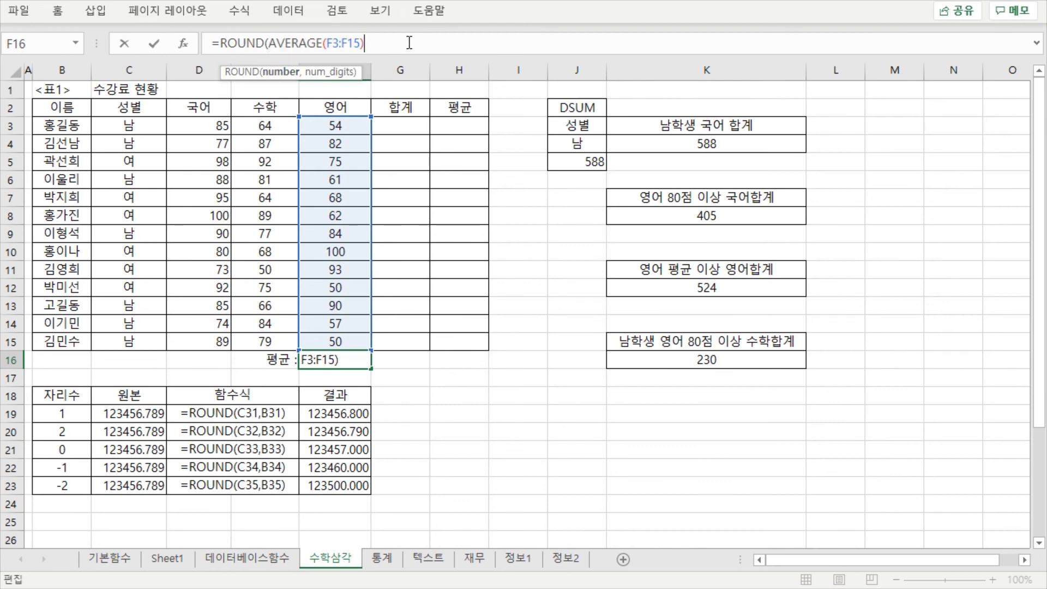
pyautogui.write(',')
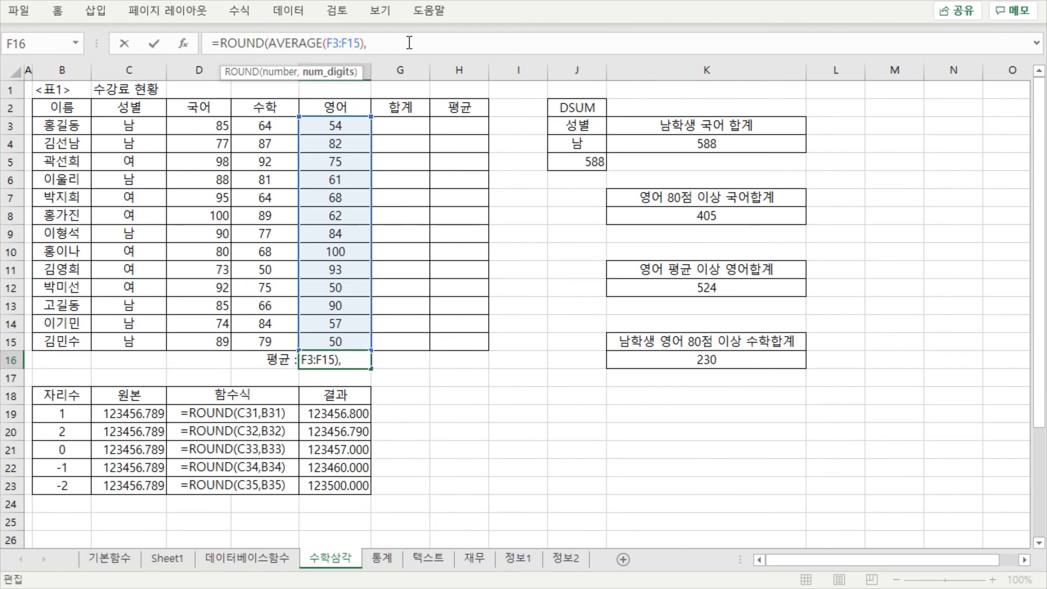
pyautogui.write('B31)')
pyautogui.press('Return')
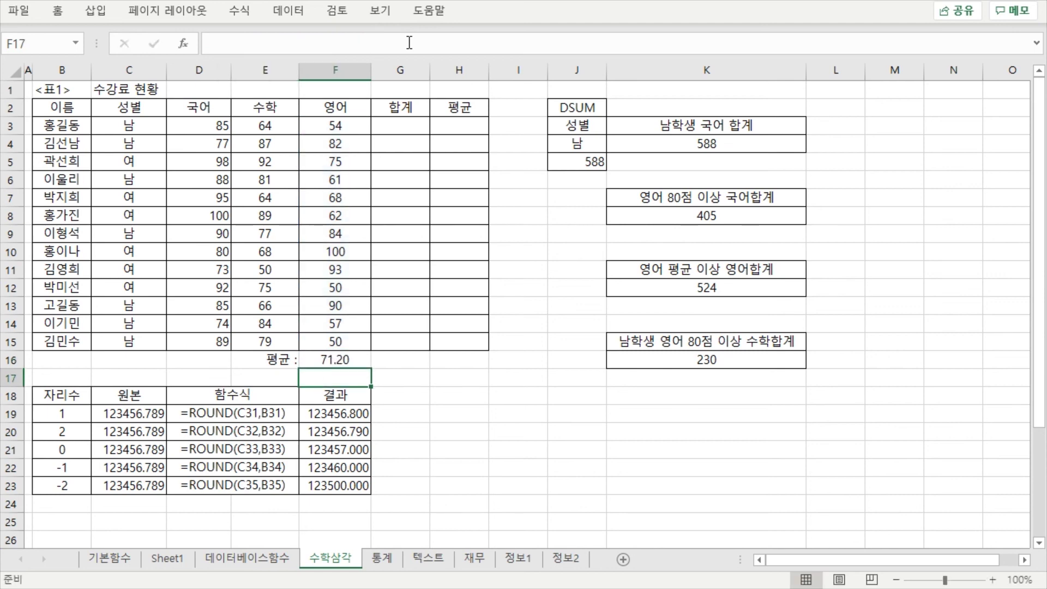
pyautogui.click(337, 354)
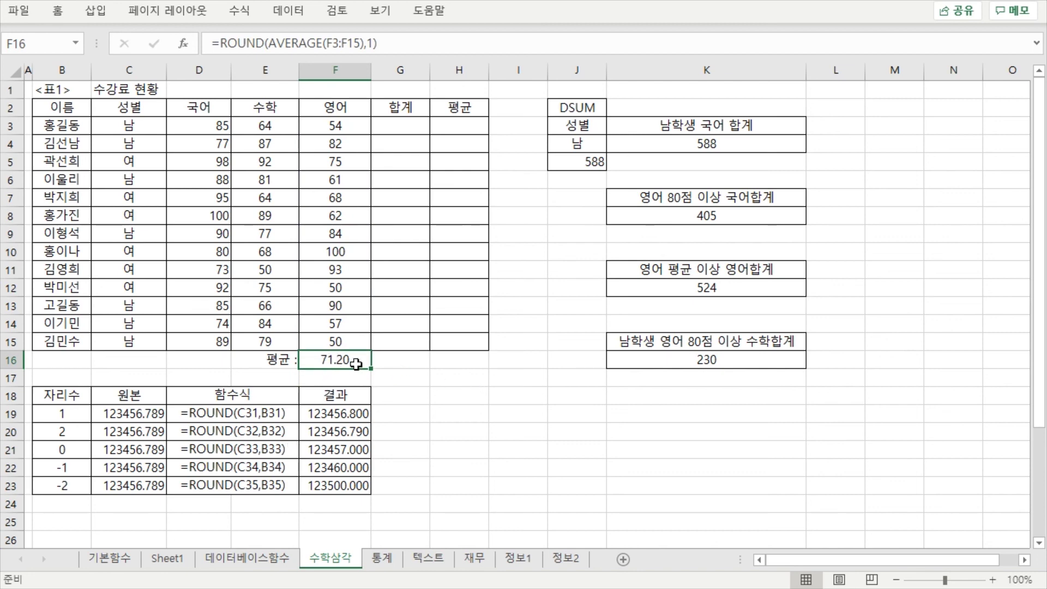
pyautogui.click(523, 419)
pyautogui.click(557, 412)
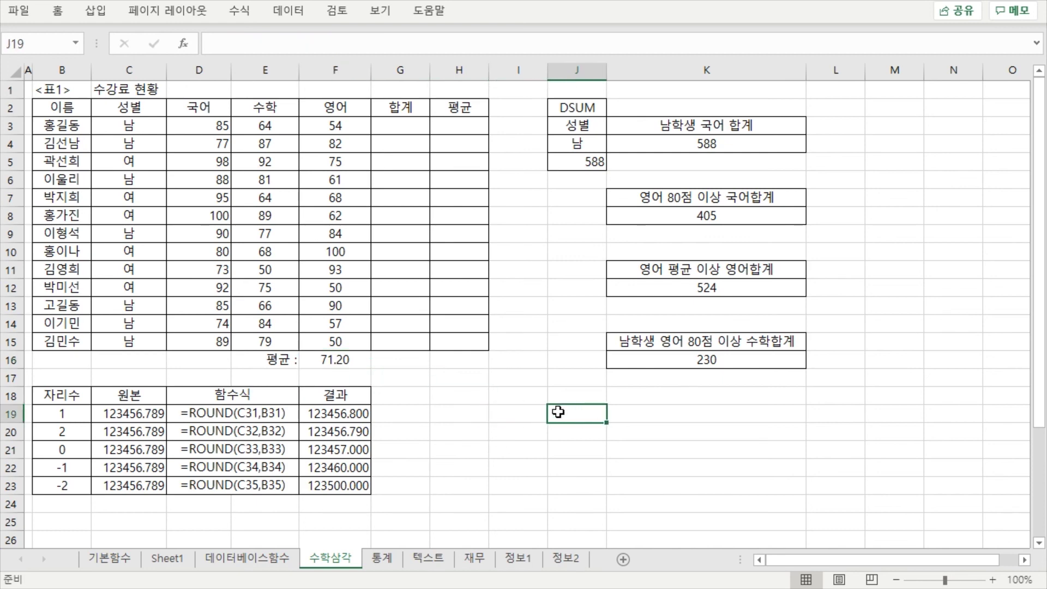
pyautogui.click(541, 425)
pyautogui.click(552, 399)
pyautogui.click(500, 411)
pyautogui.click(570, 408)
pyautogui.moveTo(483, 401); pyautogui.dragTo(545, 400)
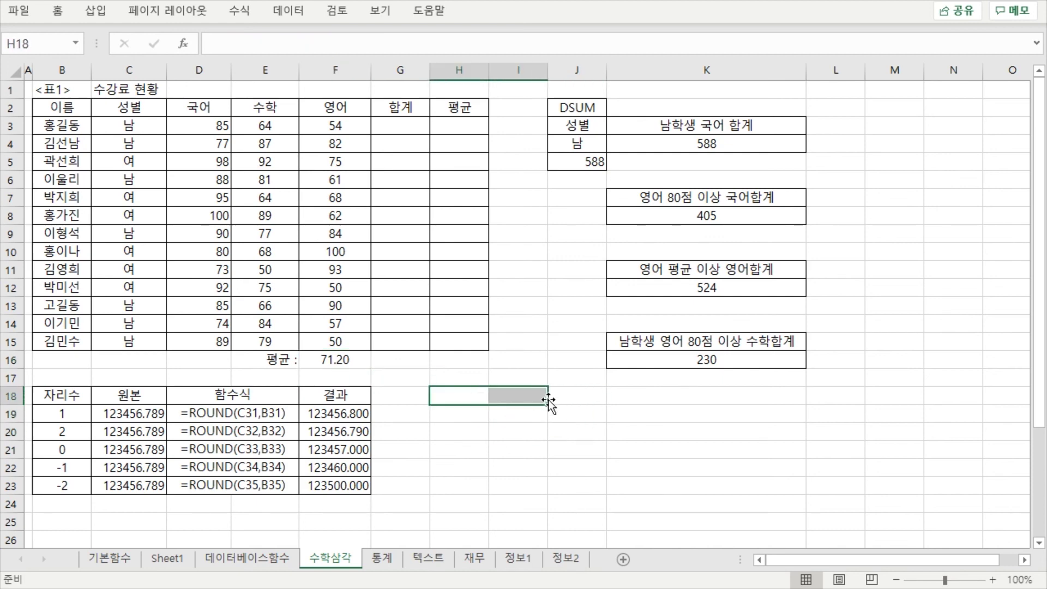